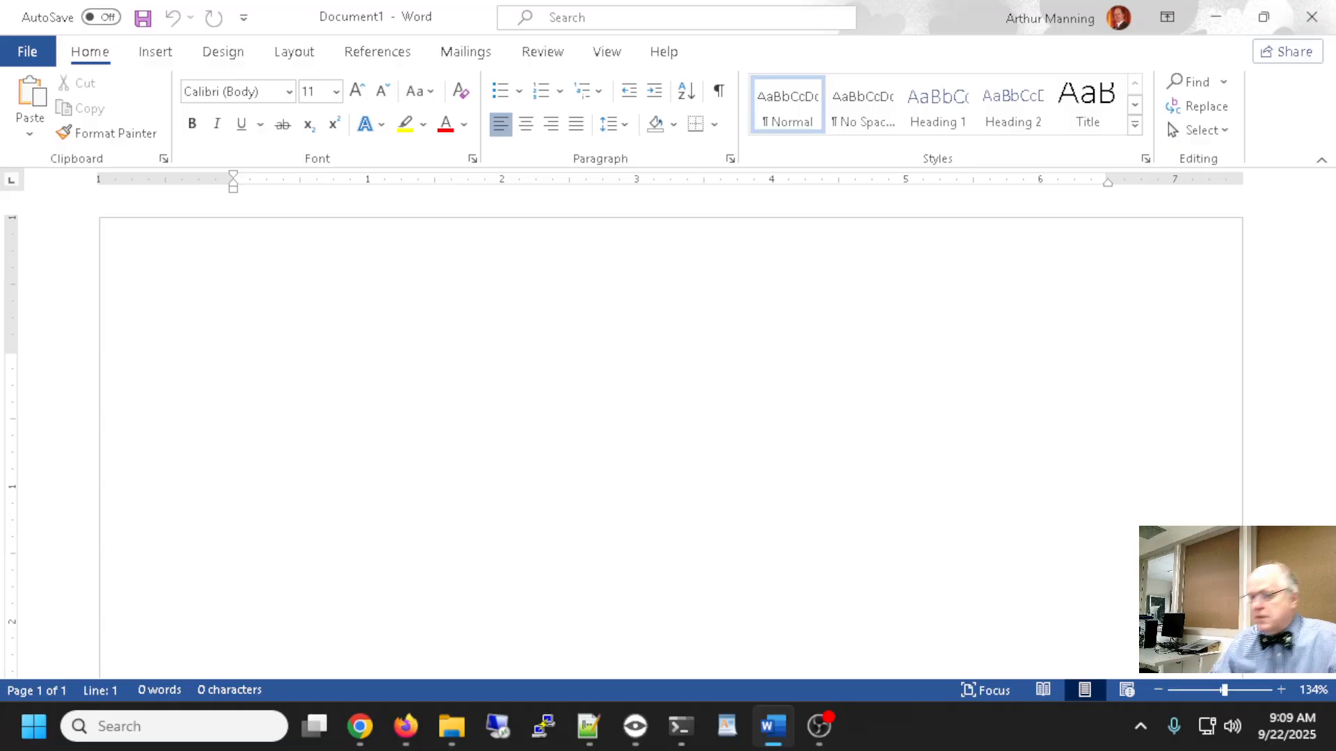
{"action": "key", "text": "alt+Tab"}
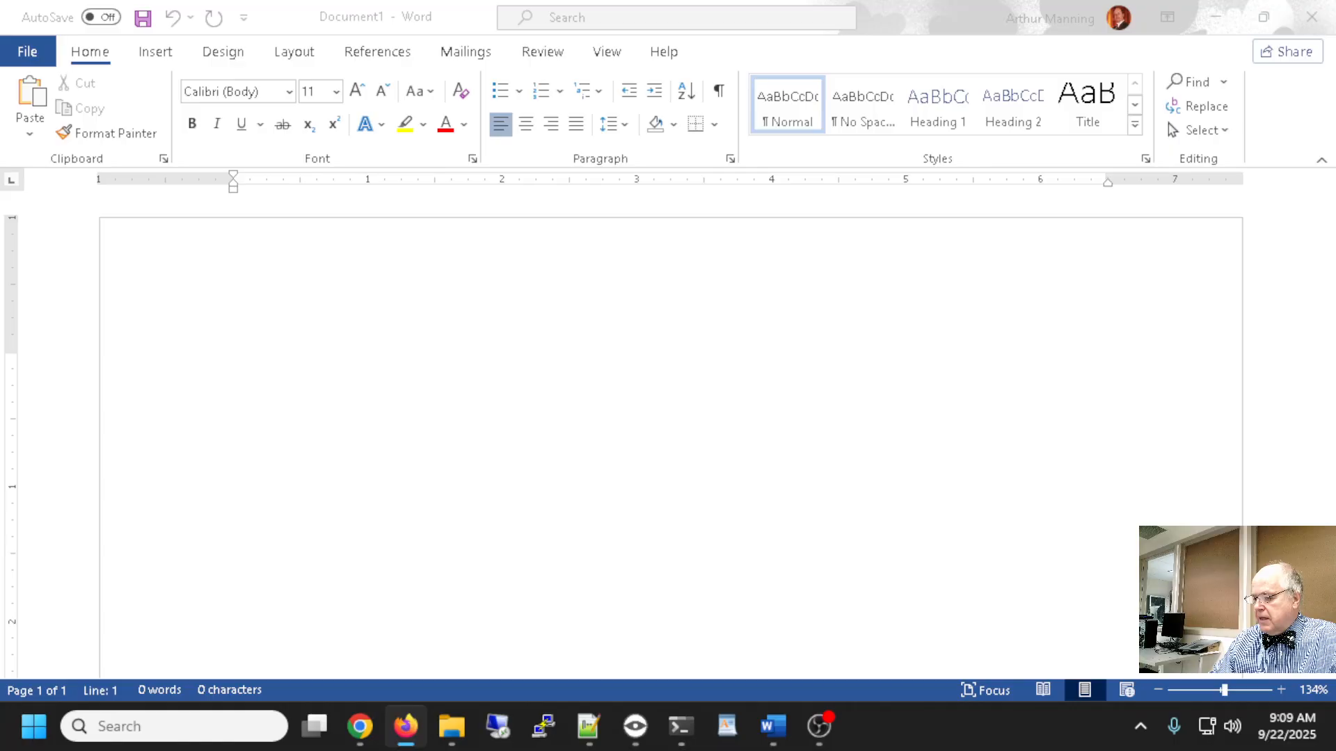
{"action": "left_click", "coordinate": [487, 357]}
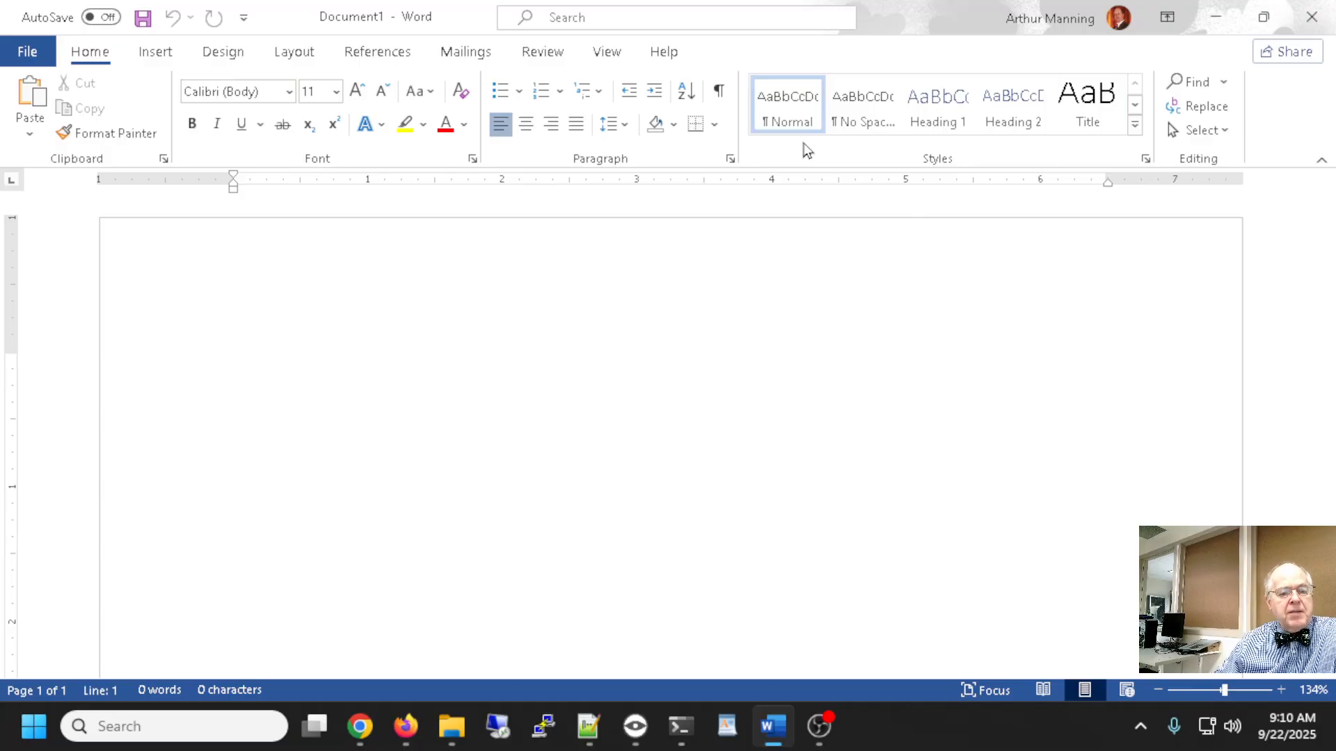
{"action": "right_click", "coordinate": [572, 368]}
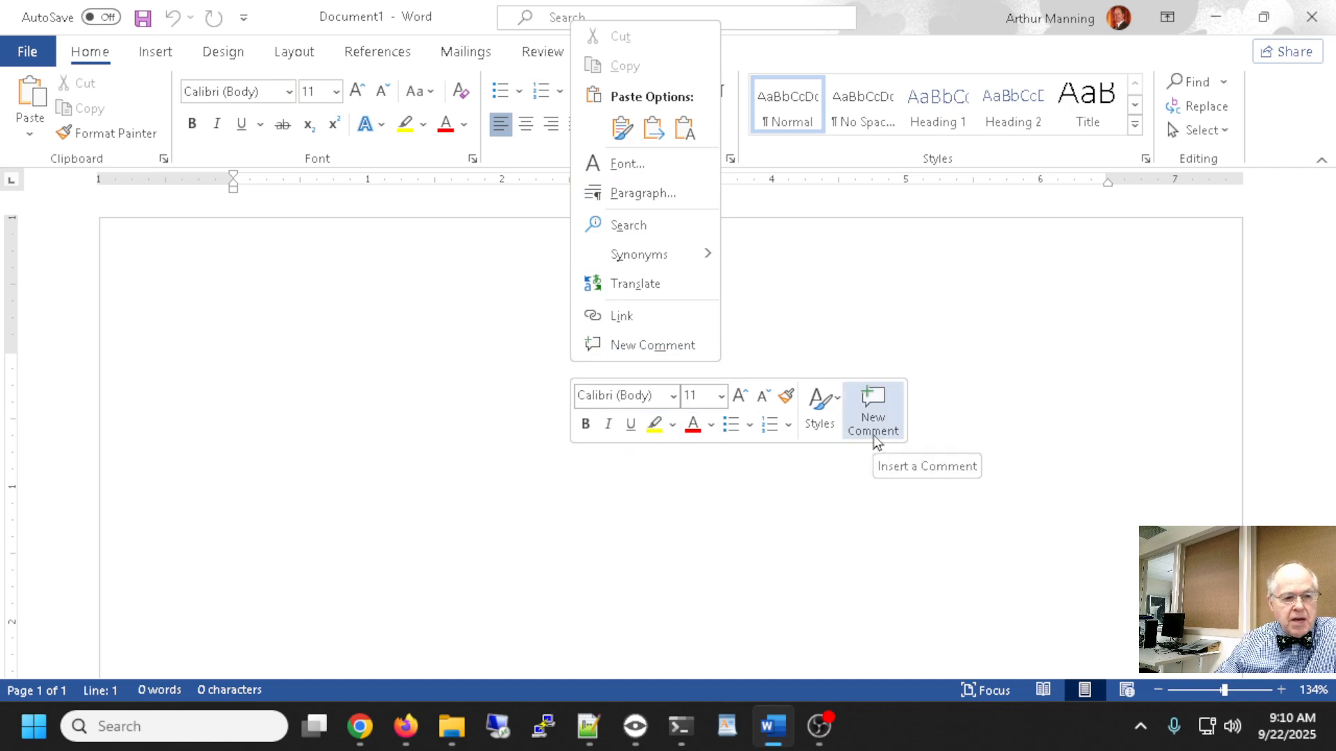
{"action": "left_click", "coordinate": [896, 297]}
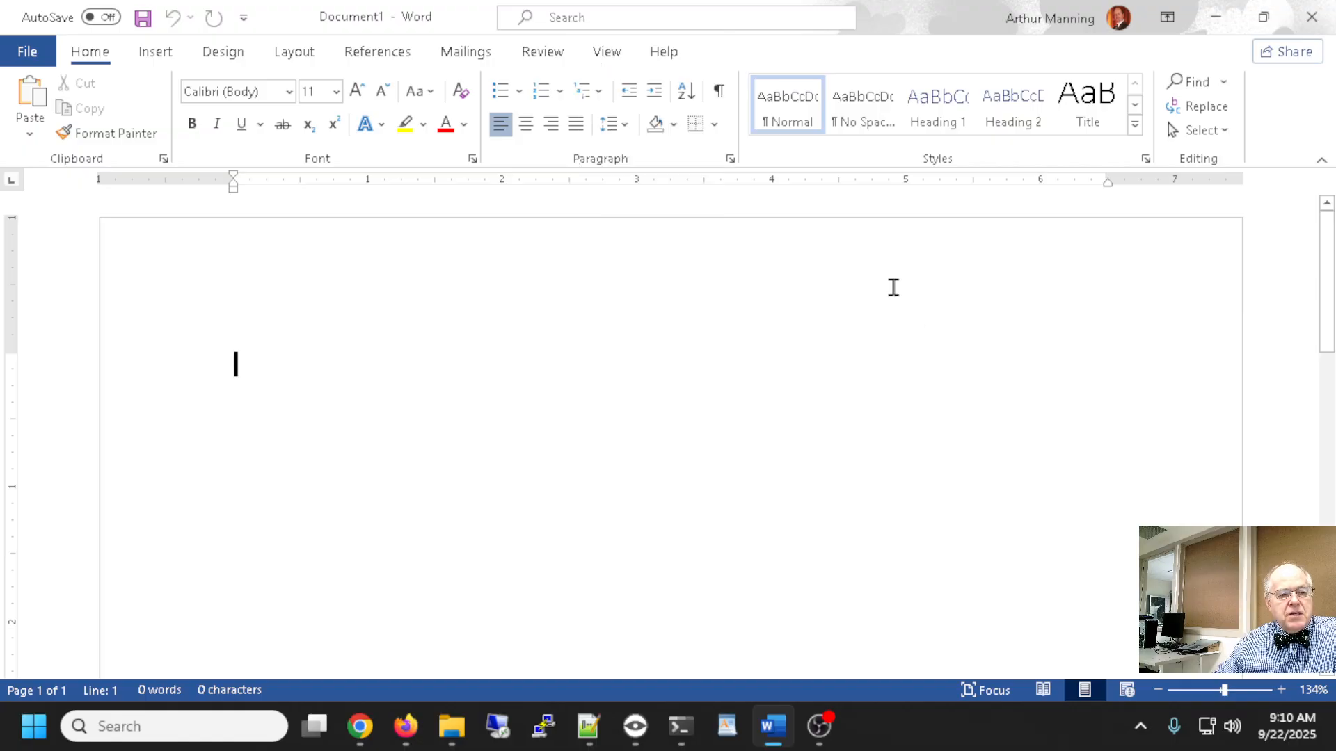
- Draw a rectangle shape about 5.92" wide and 0.6" high near the top of the blank page
{"action": "left_click", "coordinate": [156, 54]}
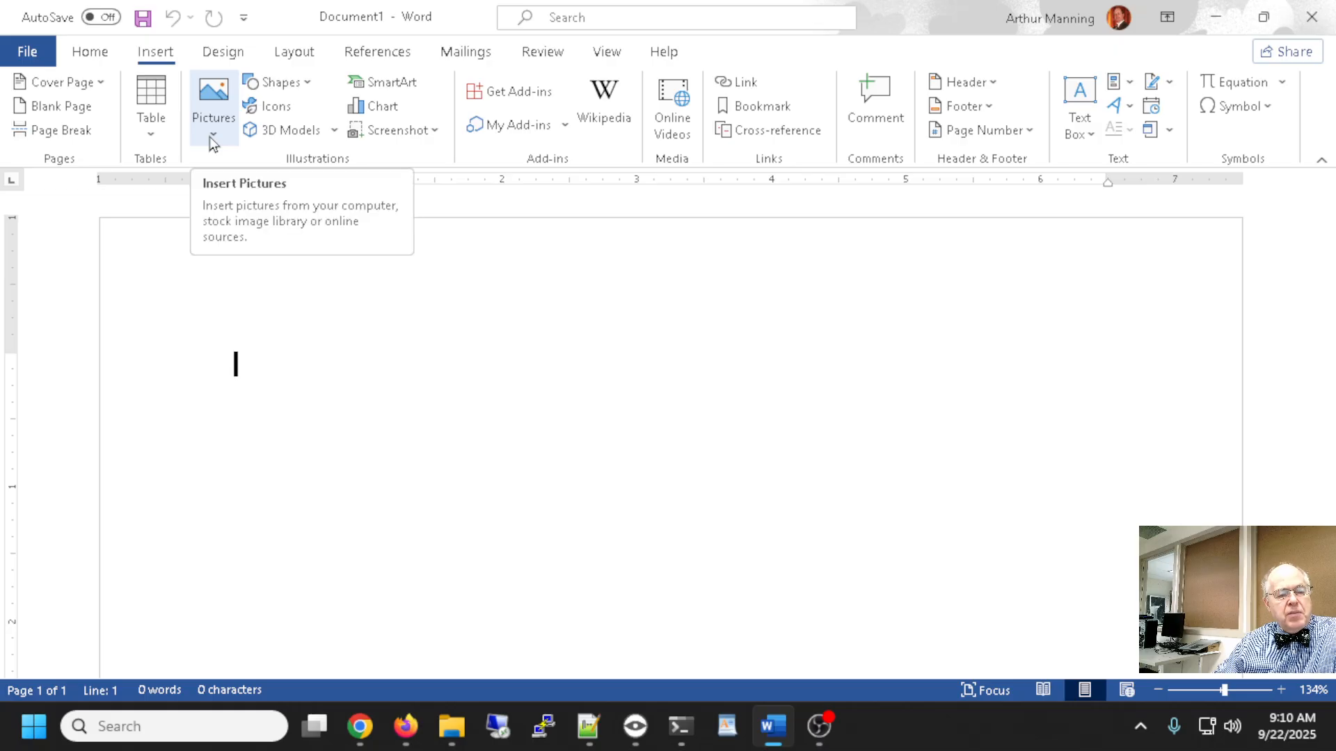
{"action": "left_click", "coordinate": [307, 90]}
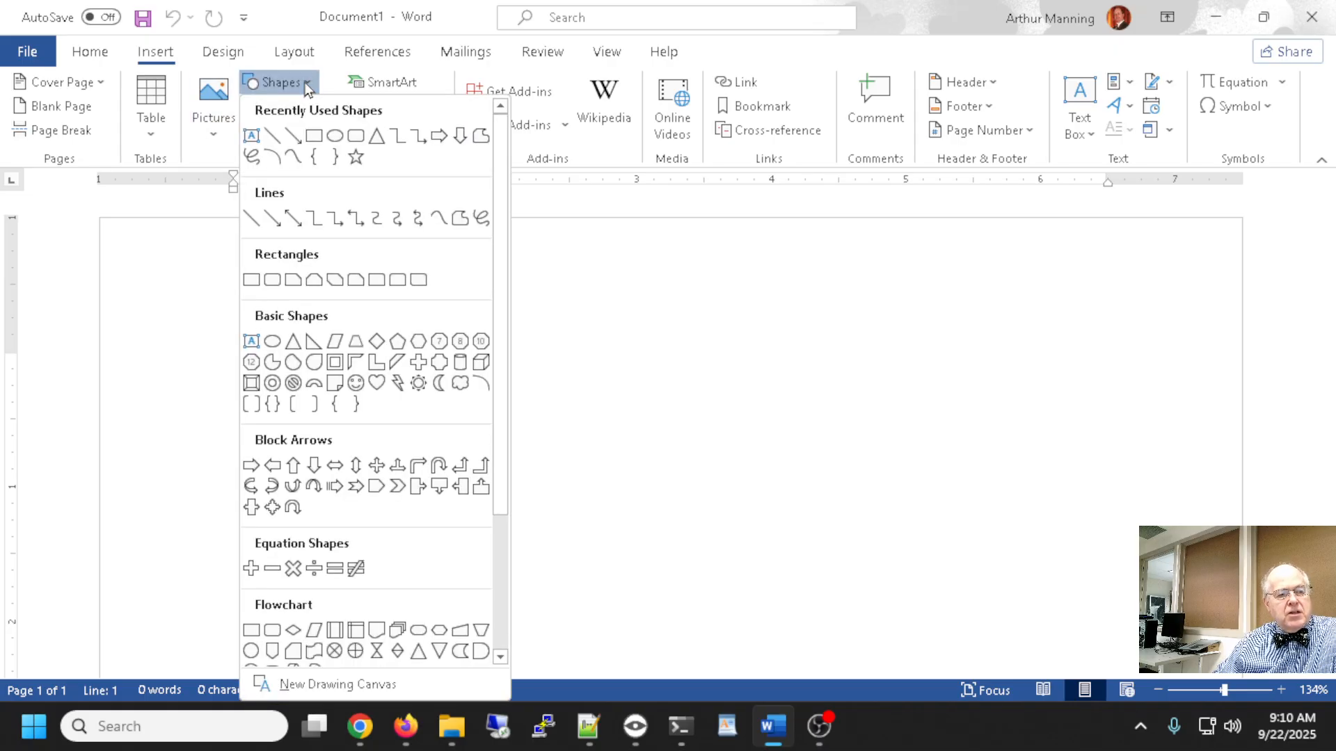
{"action": "scroll", "coordinate": [438, 629], "scroll_direction": "down", "scroll_amount": 3}
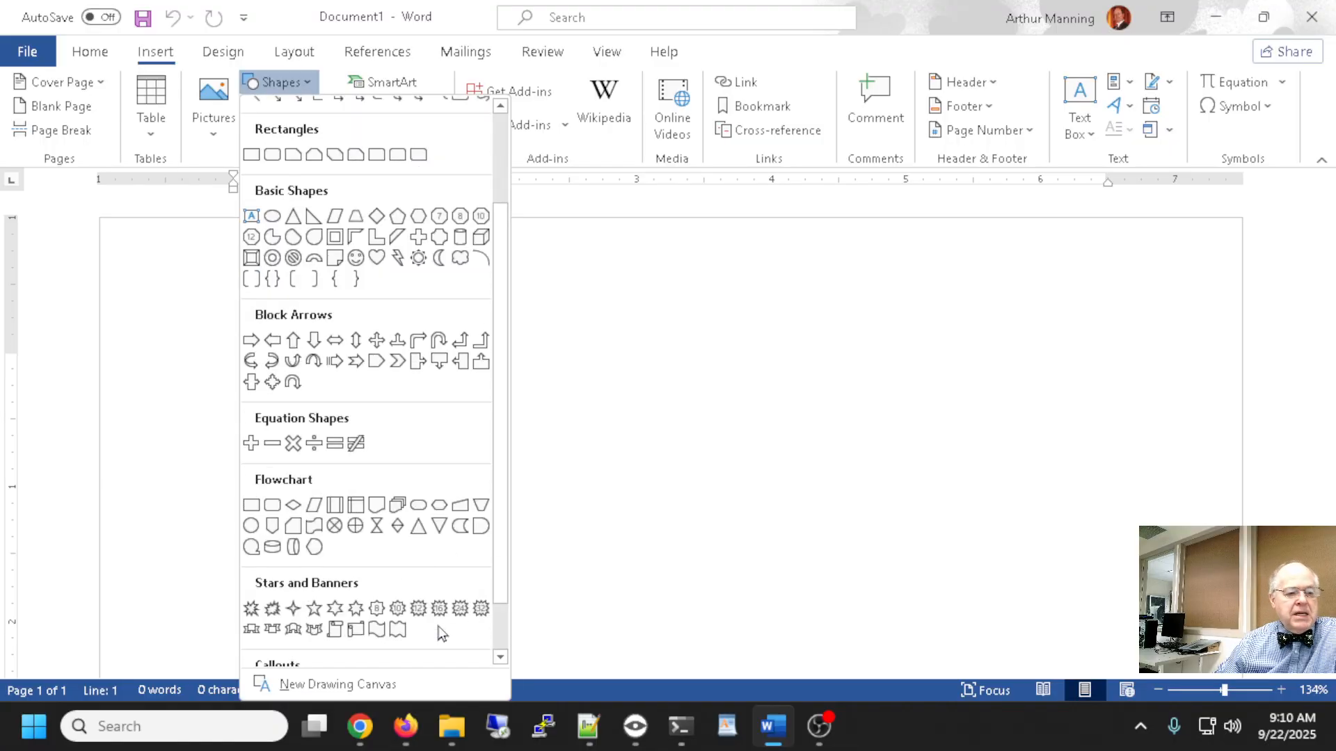
{"action": "scroll", "coordinate": [439, 631], "scroll_direction": "up", "scroll_amount": 3}
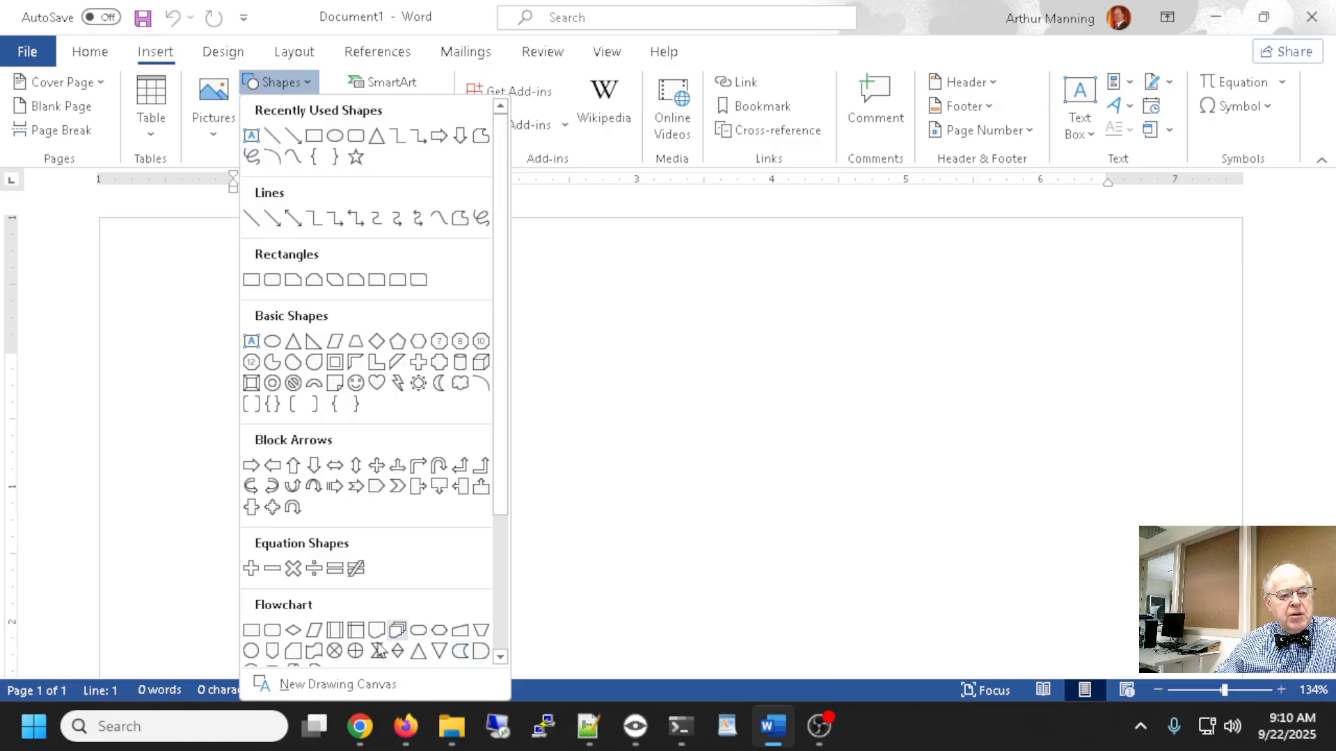
{"action": "scroll", "coordinate": [470, 452], "scroll_direction": "down", "scroll_amount": 3}
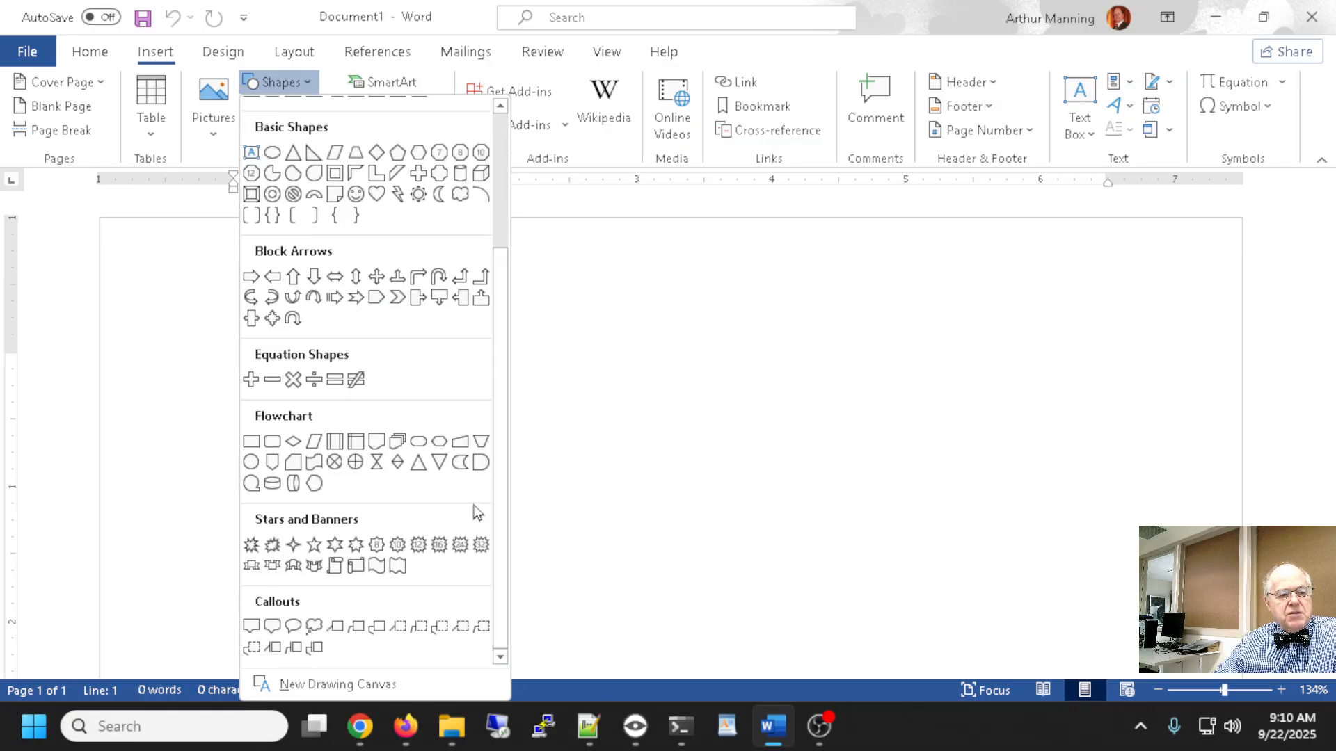
{"action": "left_click_drag", "start_coordinate": [499, 523], "coordinate": [507, 179]}
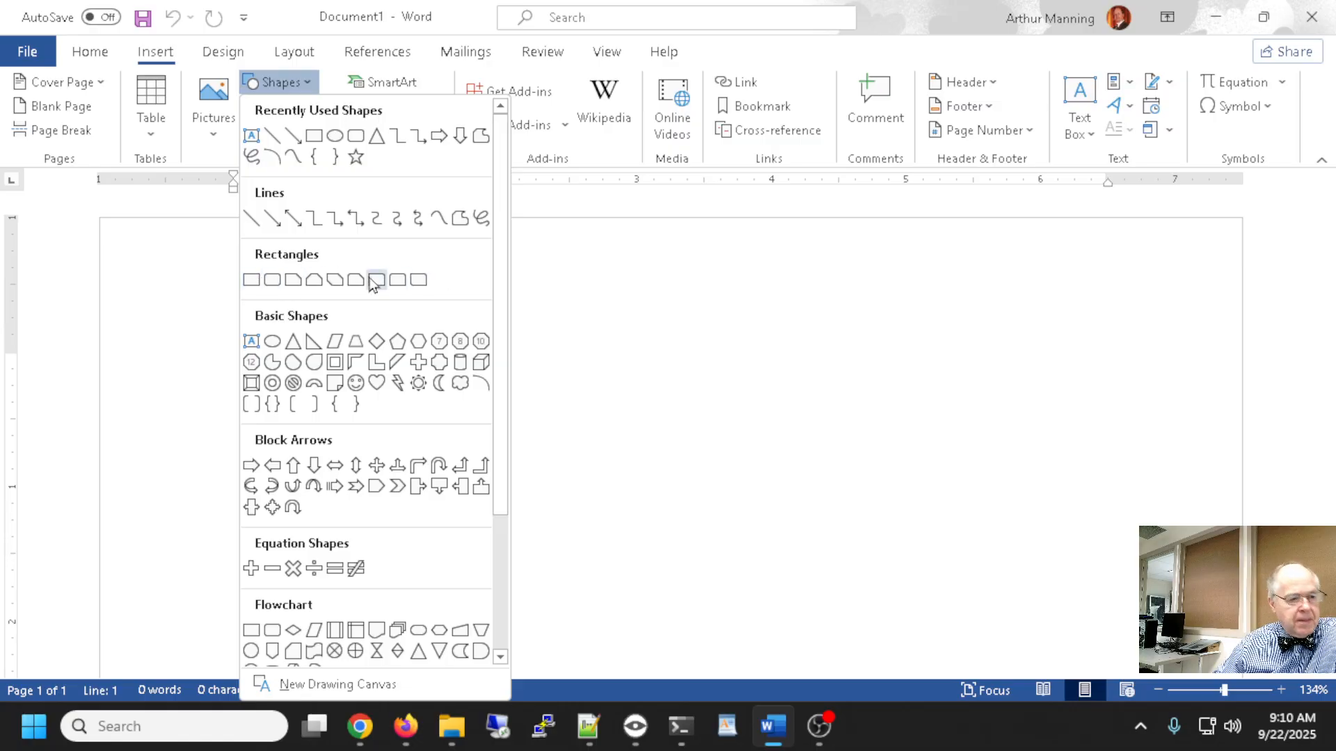
{"action": "scroll", "coordinate": [405, 432], "scroll_direction": "down", "scroll_amount": 2}
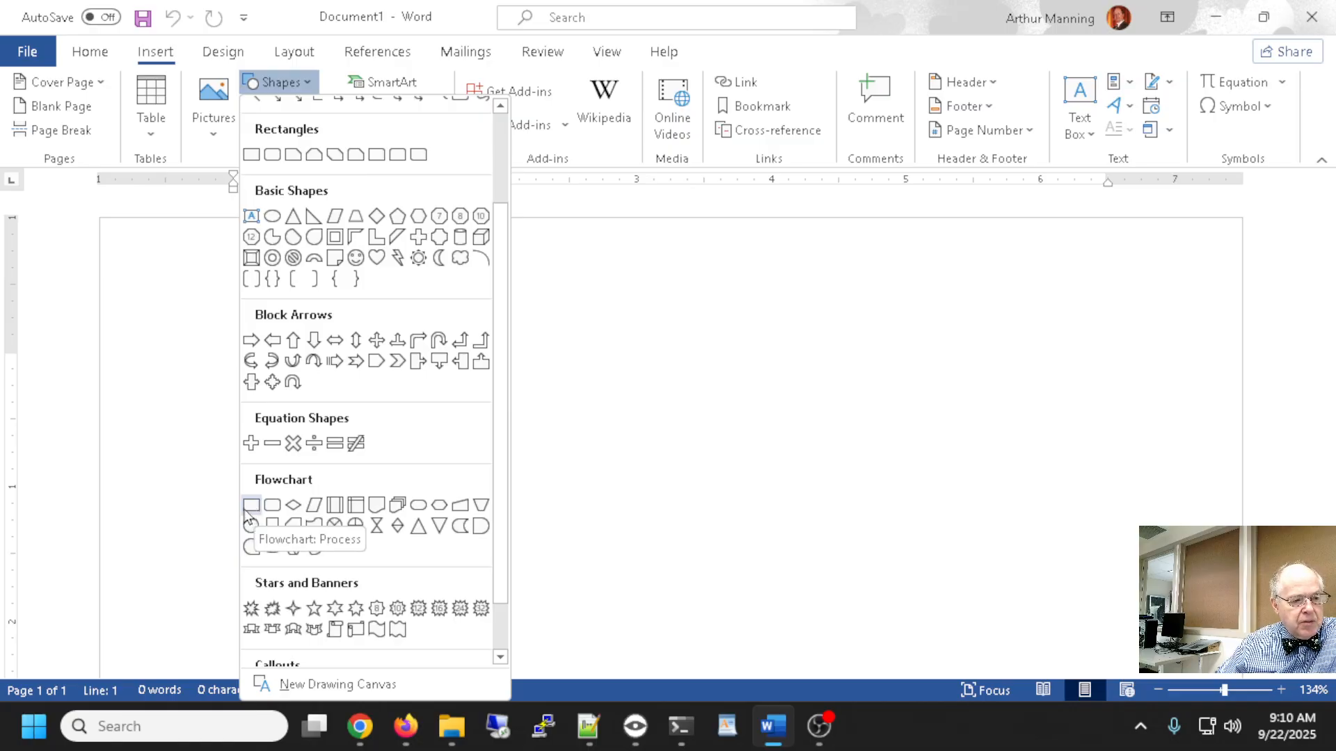
{"action": "scroll", "coordinate": [250, 516], "scroll_direction": "up", "scroll_amount": 2}
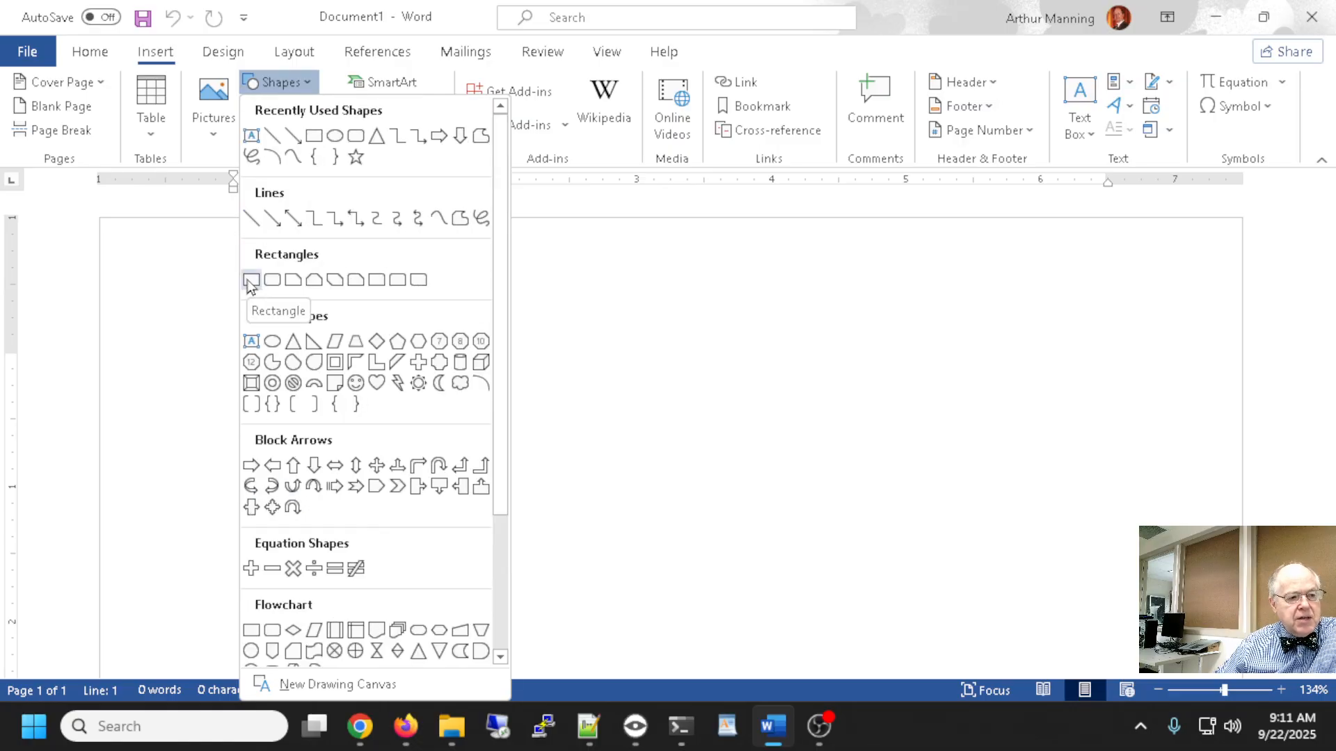
{"action": "left_click", "coordinate": [251, 282]}
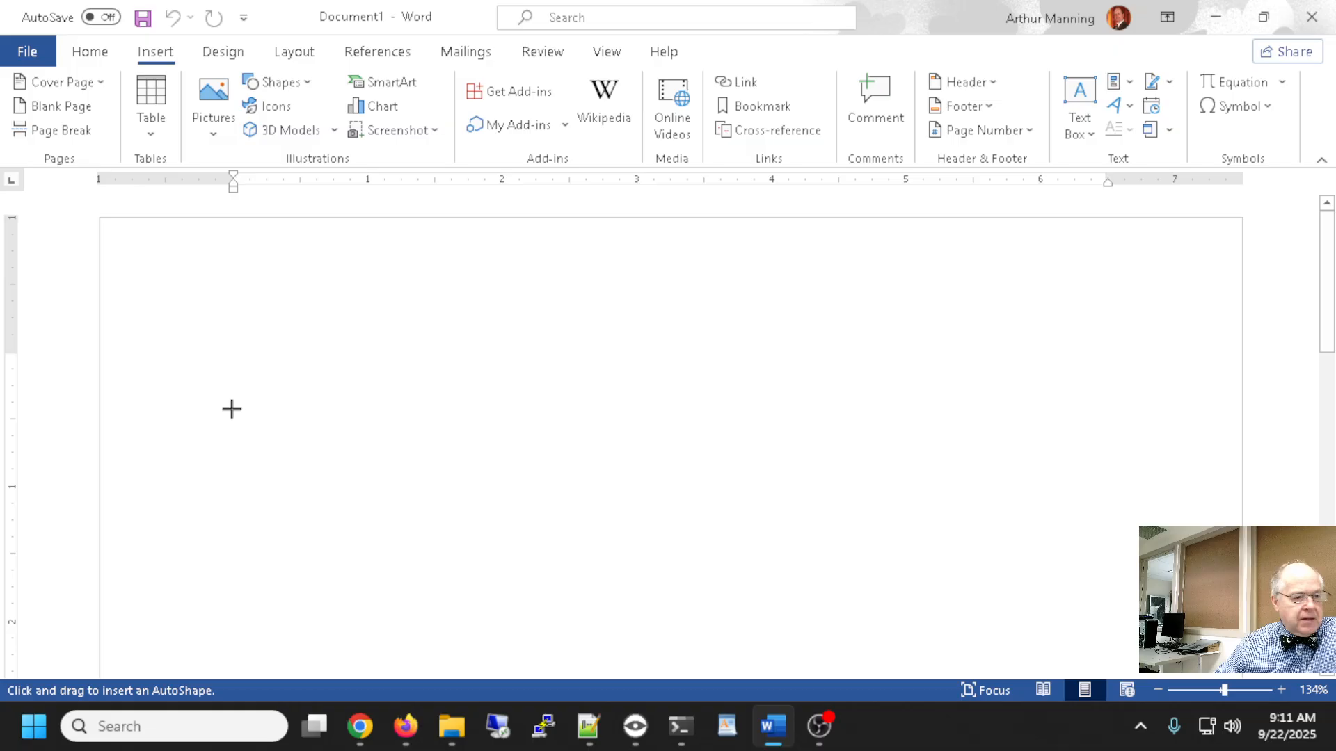
{"action": "mouse_move", "coordinate": [269, 387]}
{"action": "left_mouse_down"}
{"action": "mouse_move", "coordinate": [346, 414]}
{"action": "mouse_move", "coordinate": [707, 471]}
{"action": "mouse_move", "coordinate": [911, 488]}
{"action": "mouse_move", "coordinate": [1181, 483]}
{"action": "mouse_move", "coordinate": [1049, 456]}
{"action": "mouse_move", "coordinate": [912, 459]}
{"action": "mouse_move", "coordinate": [1085, 504]}
{"action": "mouse_move", "coordinate": [1118, 480]}
{"action": "mouse_move", "coordinate": [1079, 471]}
{"action": "mouse_move", "coordinate": [1076, 507]}
{"action": "mouse_move", "coordinate": [1107, 465]}
{"action": "mouse_move", "coordinate": [1065, 470]}
{"action": "left_mouse_up"}
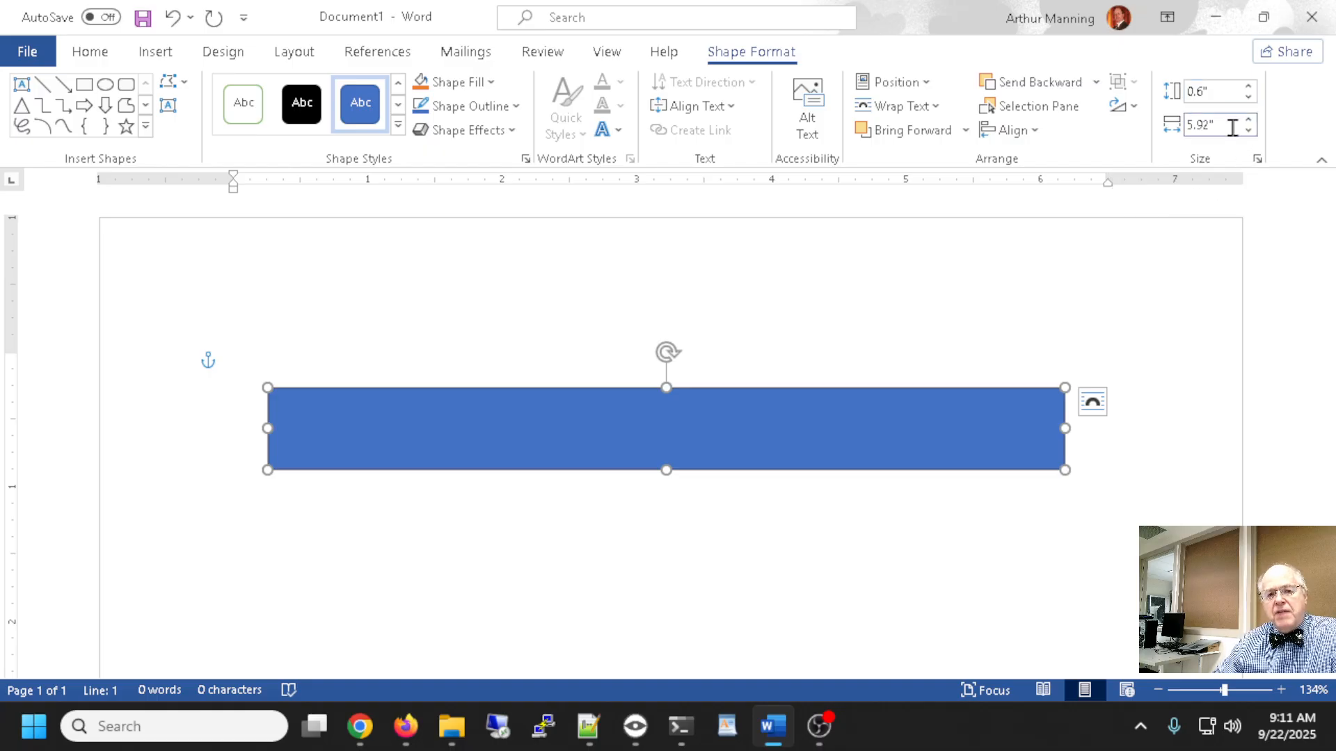
- Set the rectangle's height to 0.5" and its width to 5"
{"action": "left_click", "coordinate": [1227, 89]}
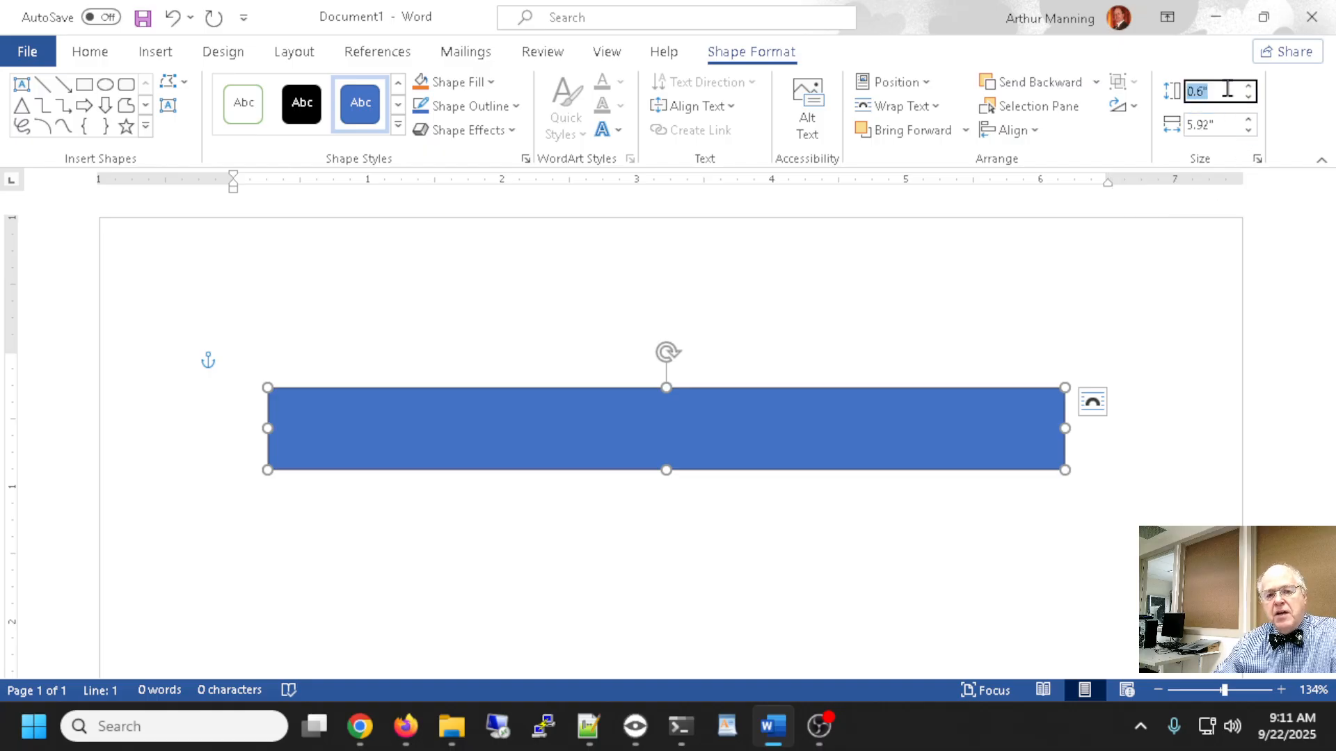
{"action": "key", "text": "BackSpace"}
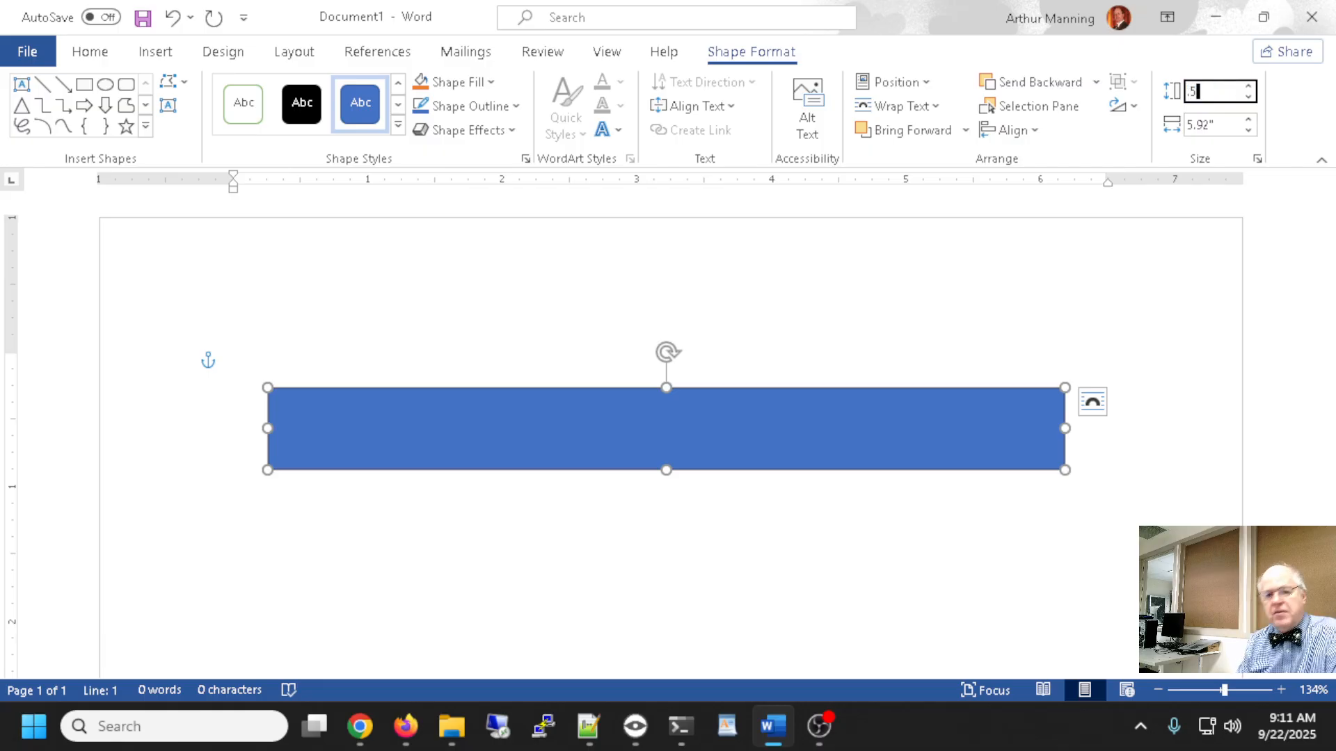
{"action": "type", "text": ".5"}
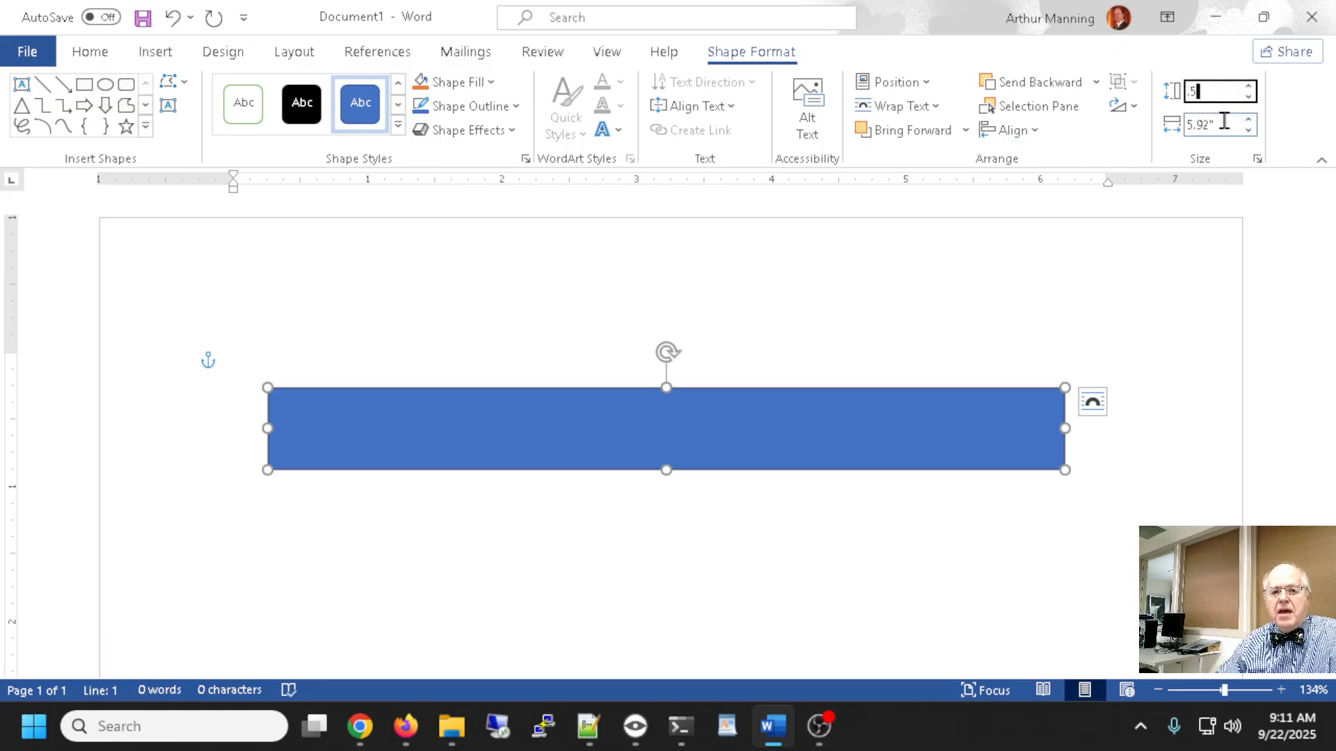
{"action": "left_click", "coordinate": [1225, 123]}
{"action": "type", "text": "5"}
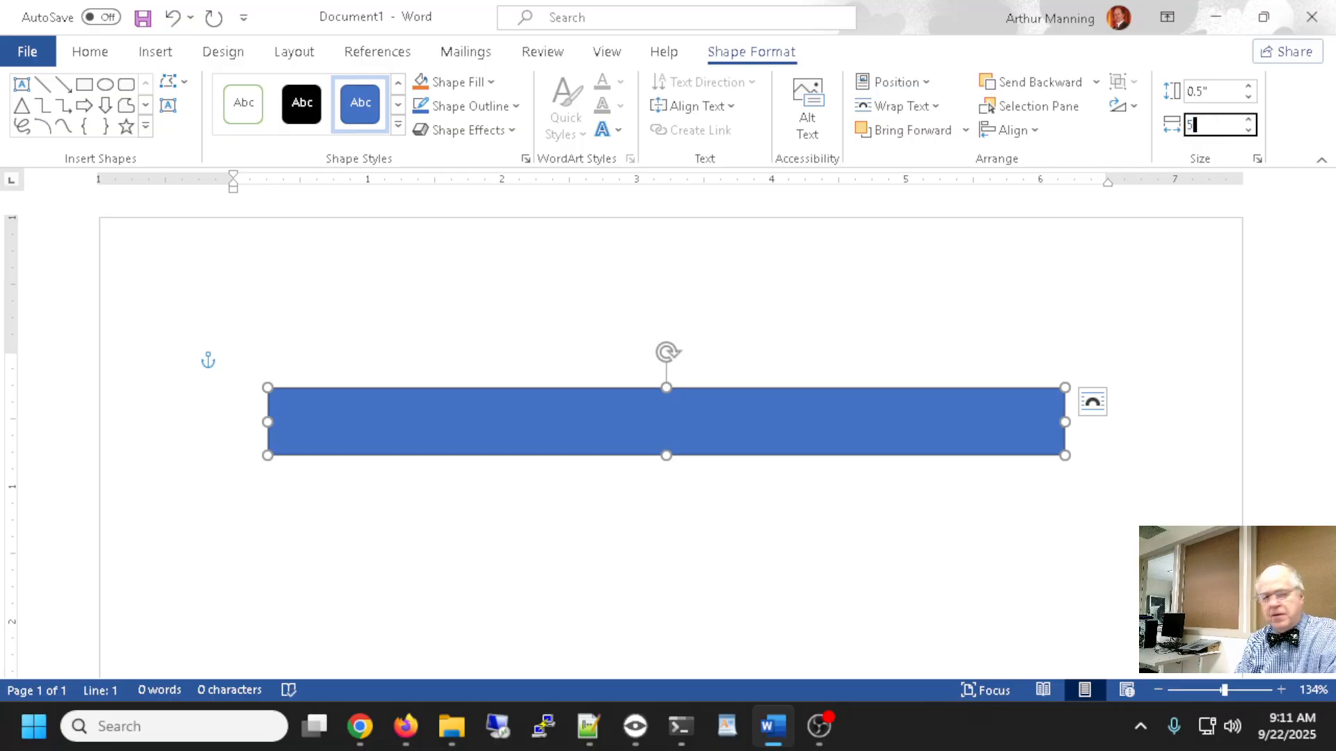
{"action": "key", "text": "Return"}
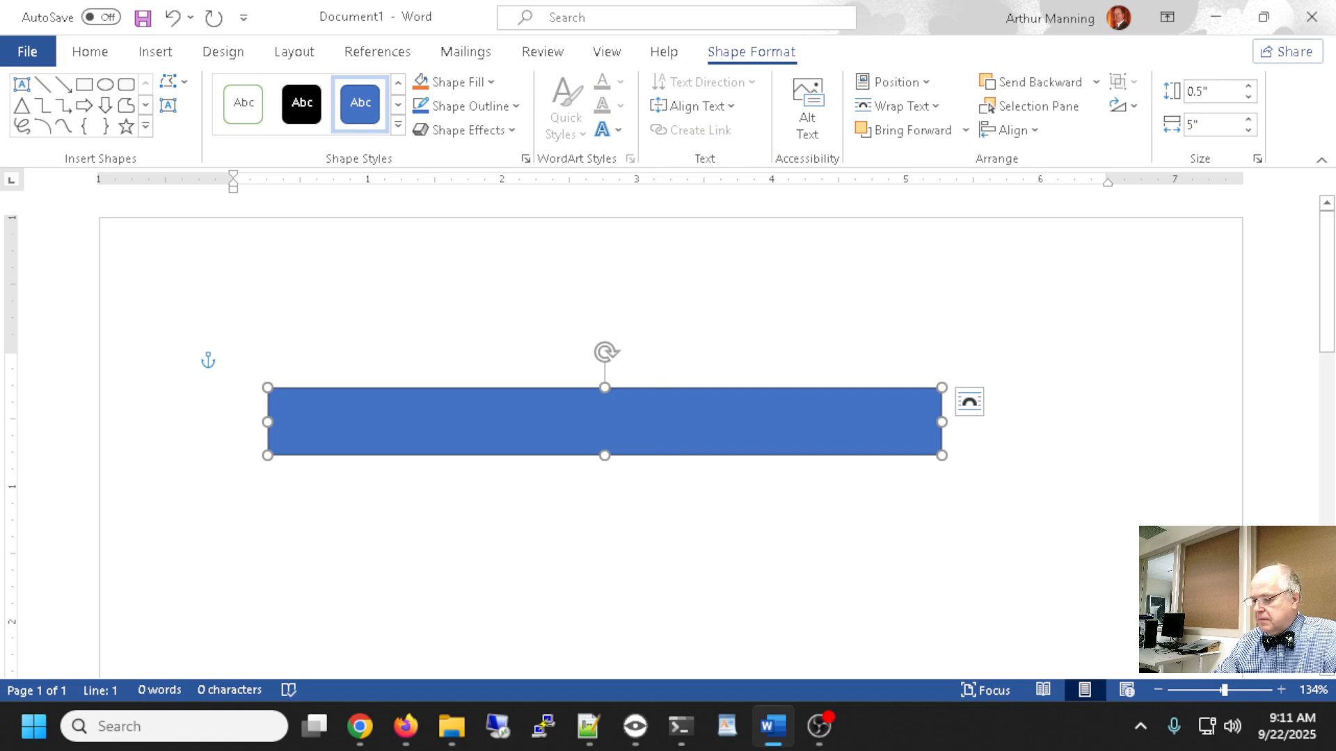
- Position the rectangle at the top center of the page with text wrapping
{"action": "key", "text": "alt+Tab"}
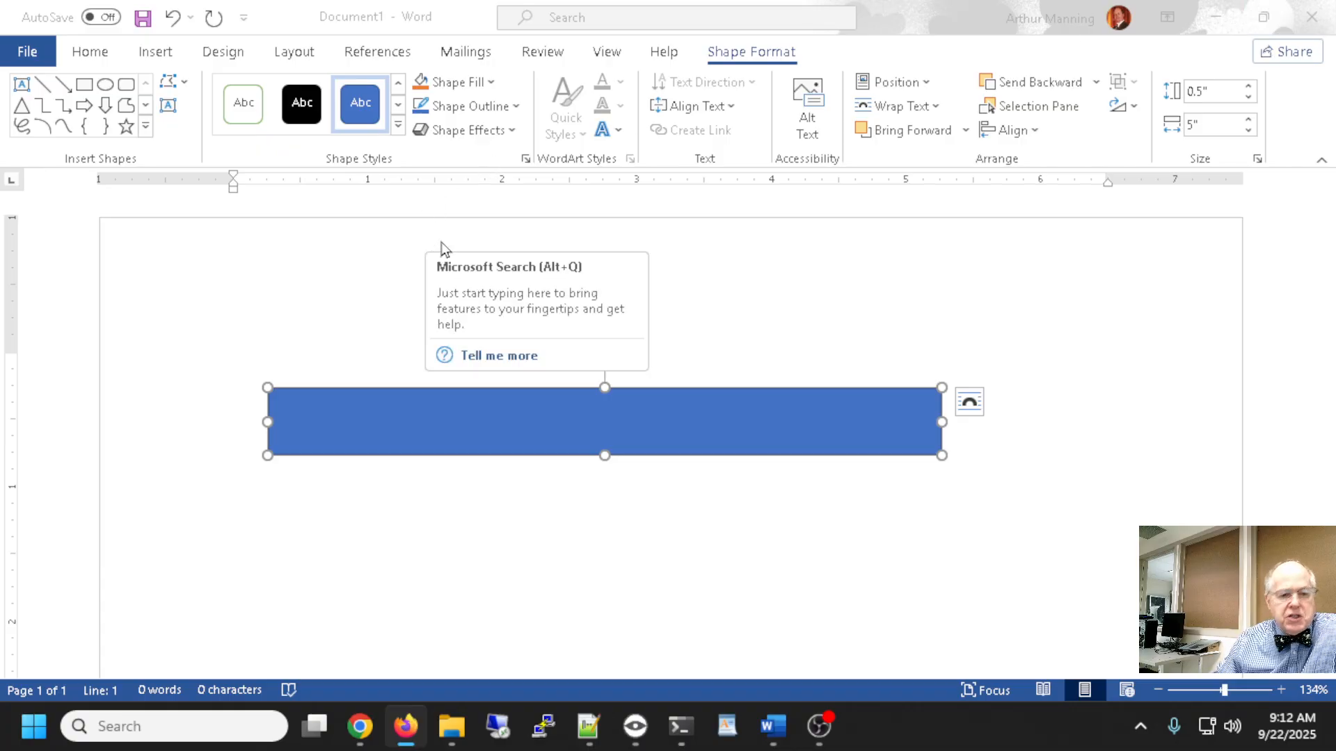
{"action": "left_click", "coordinate": [1113, 348]}
{"action": "scroll", "coordinate": [1115, 347], "scroll_direction": "down", "scroll_amount": 4}
{"action": "scroll", "coordinate": [1115, 347], "scroll_direction": "down", "scroll_amount": 4}
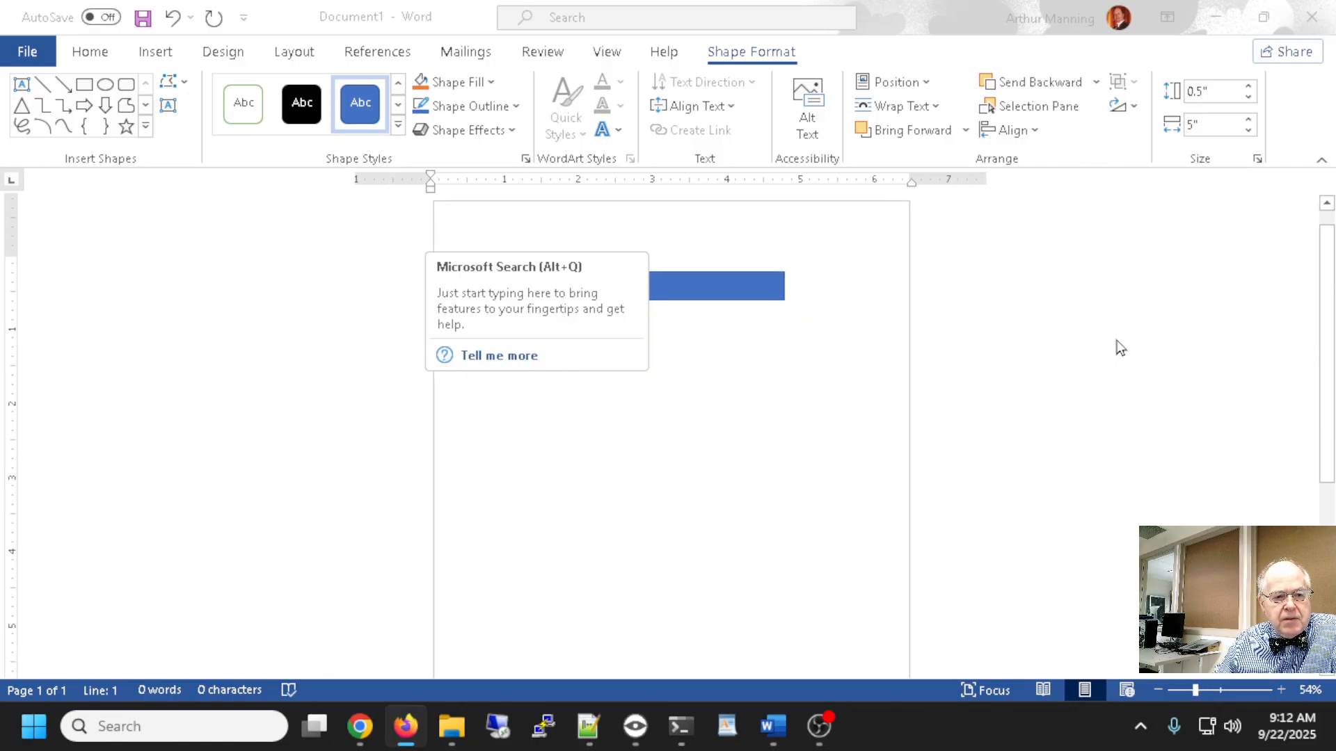
{"action": "scroll", "coordinate": [1118, 346], "scroll_direction": "down", "scroll_amount": 1}
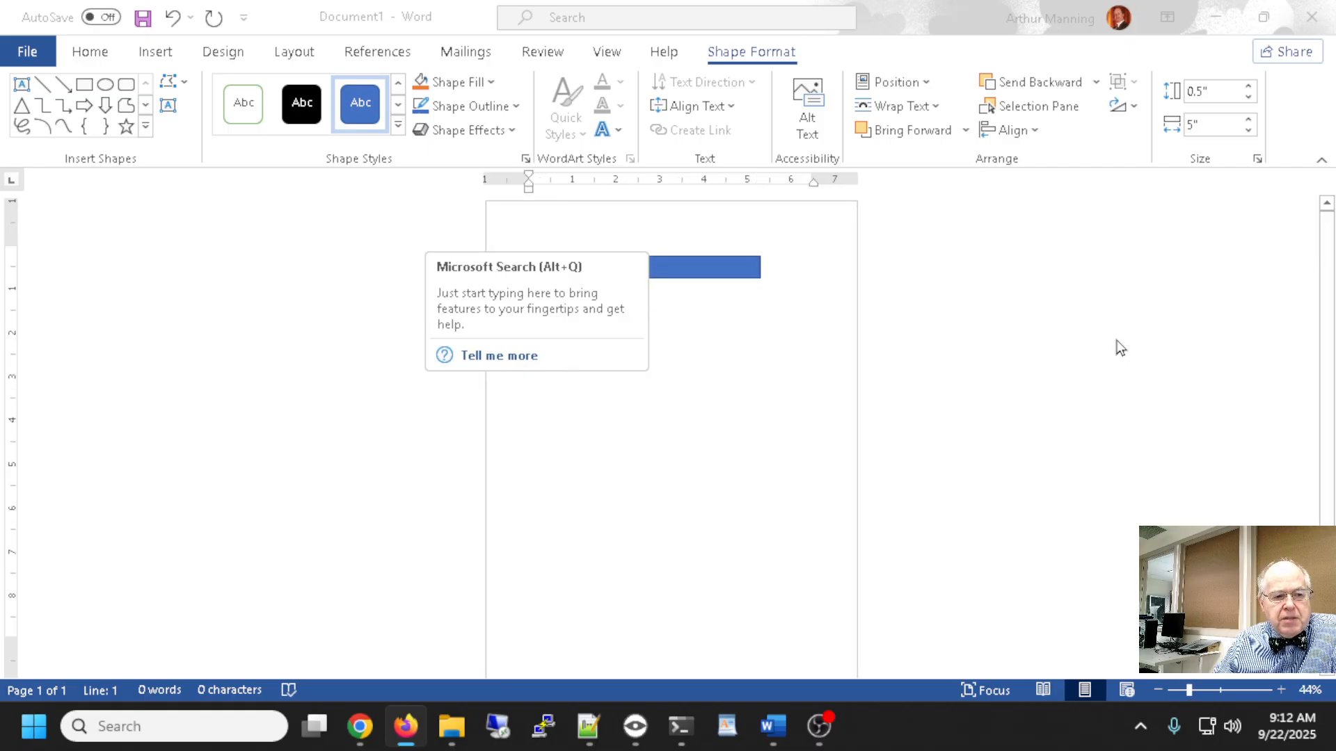
{"action": "left_click", "coordinate": [911, 87]}
{"action": "left_click", "coordinate": [910, 88]}
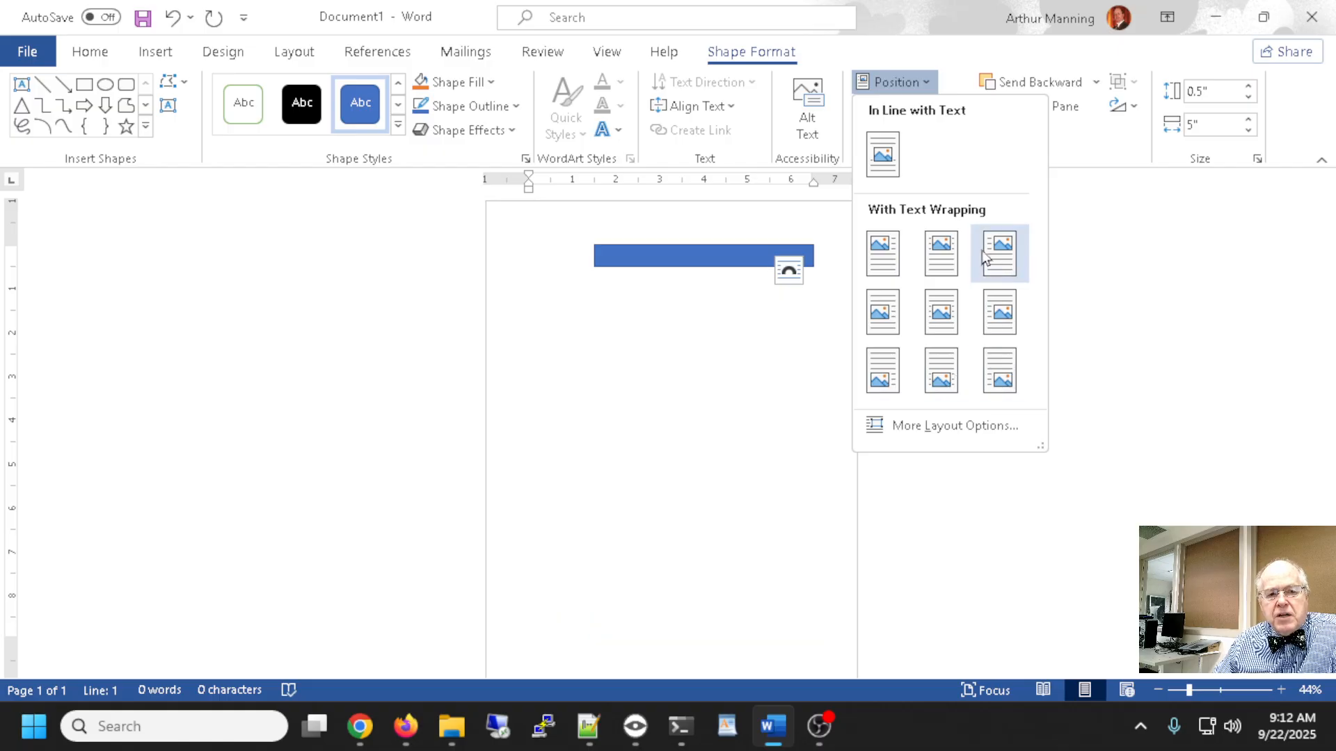
{"action": "left_click", "coordinate": [944, 263]}
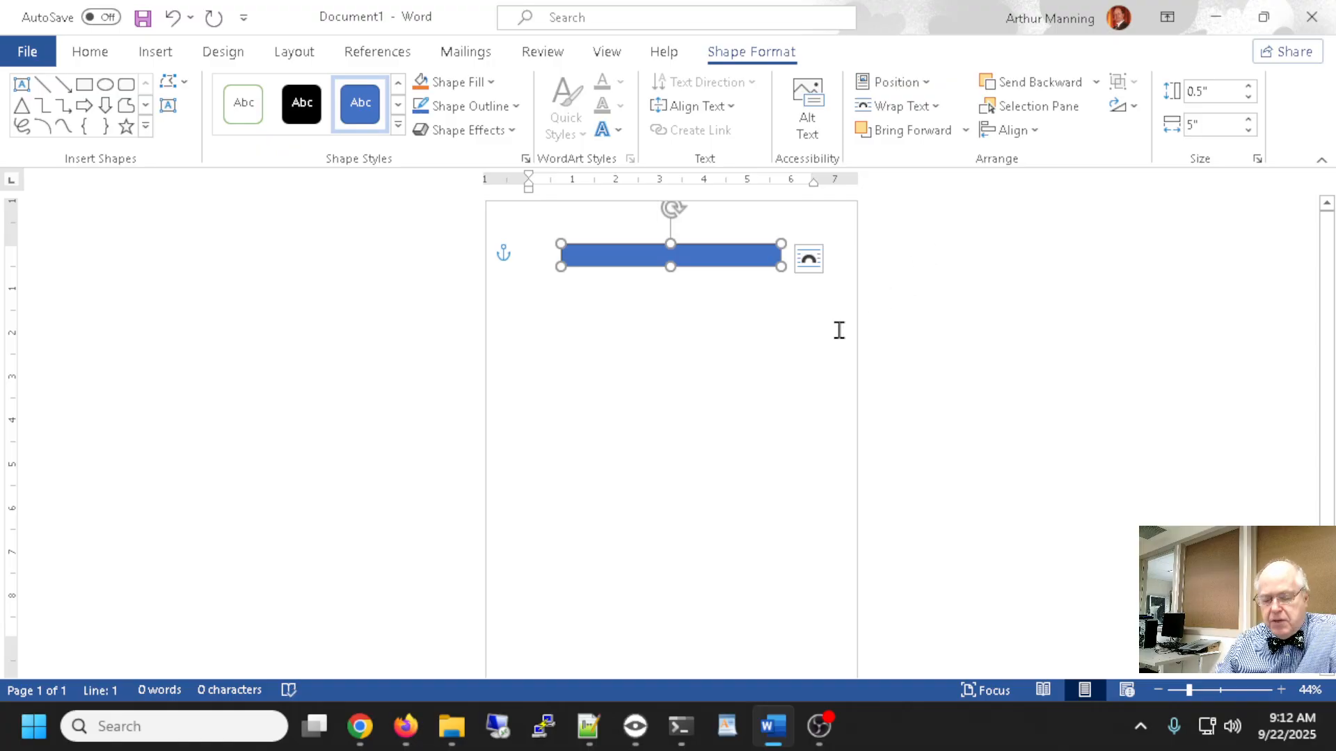
- Set the rectangle's text wrapping to Top and Bottom
{"action": "scroll", "coordinate": [853, 318], "scroll_direction": "up", "scroll_amount": 7}
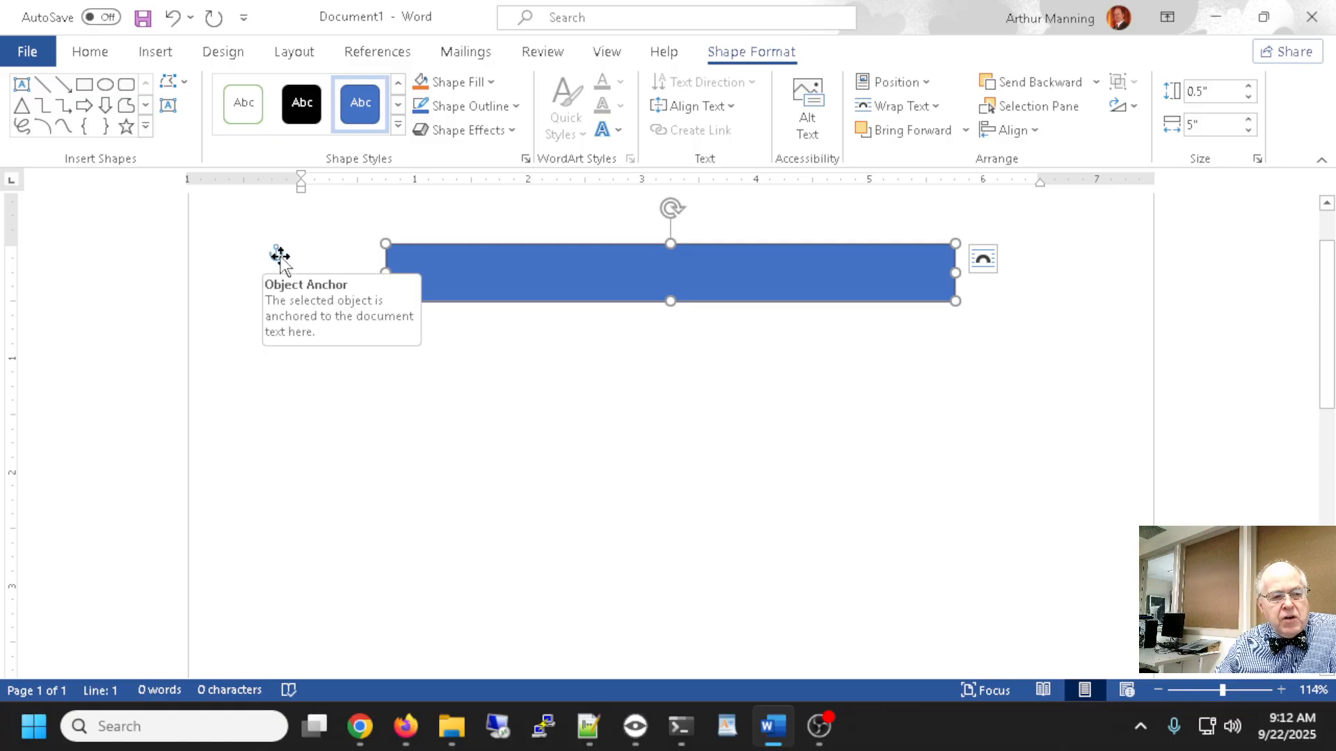
{"action": "left_click", "coordinate": [938, 108]}
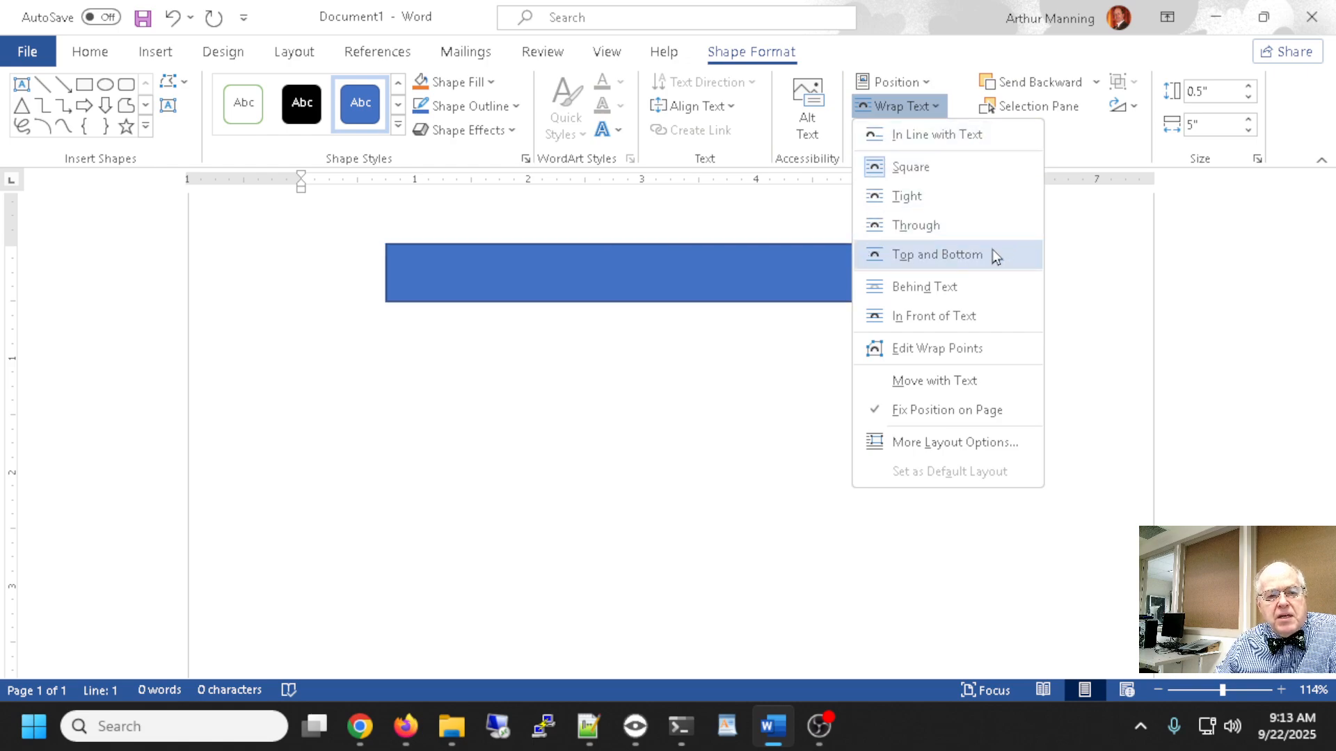
{"action": "left_click", "coordinate": [896, 258]}
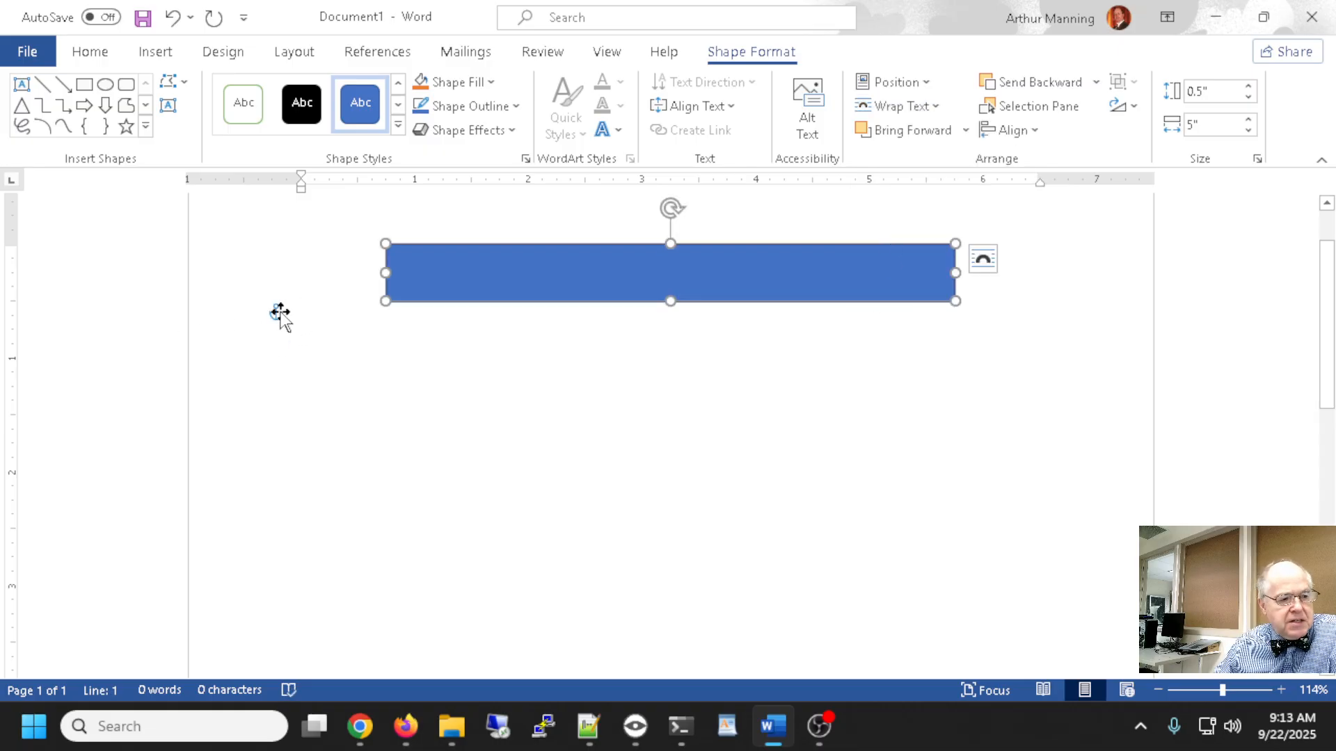
{"action": "mouse_move", "coordinate": [279, 313]}
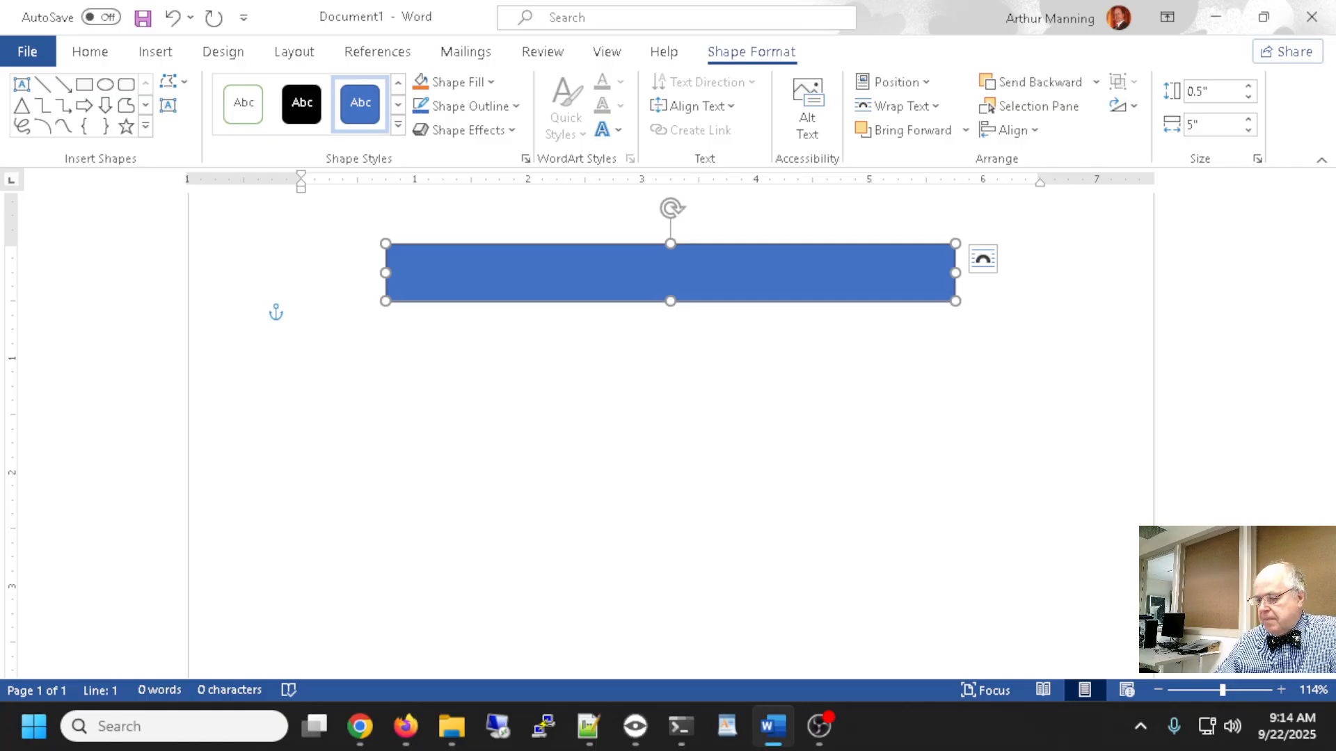
- Apply the orange gradient style in the fifth row of the Theme Styles to the rectangle
{"action": "key", "text": "alt+Tab"}
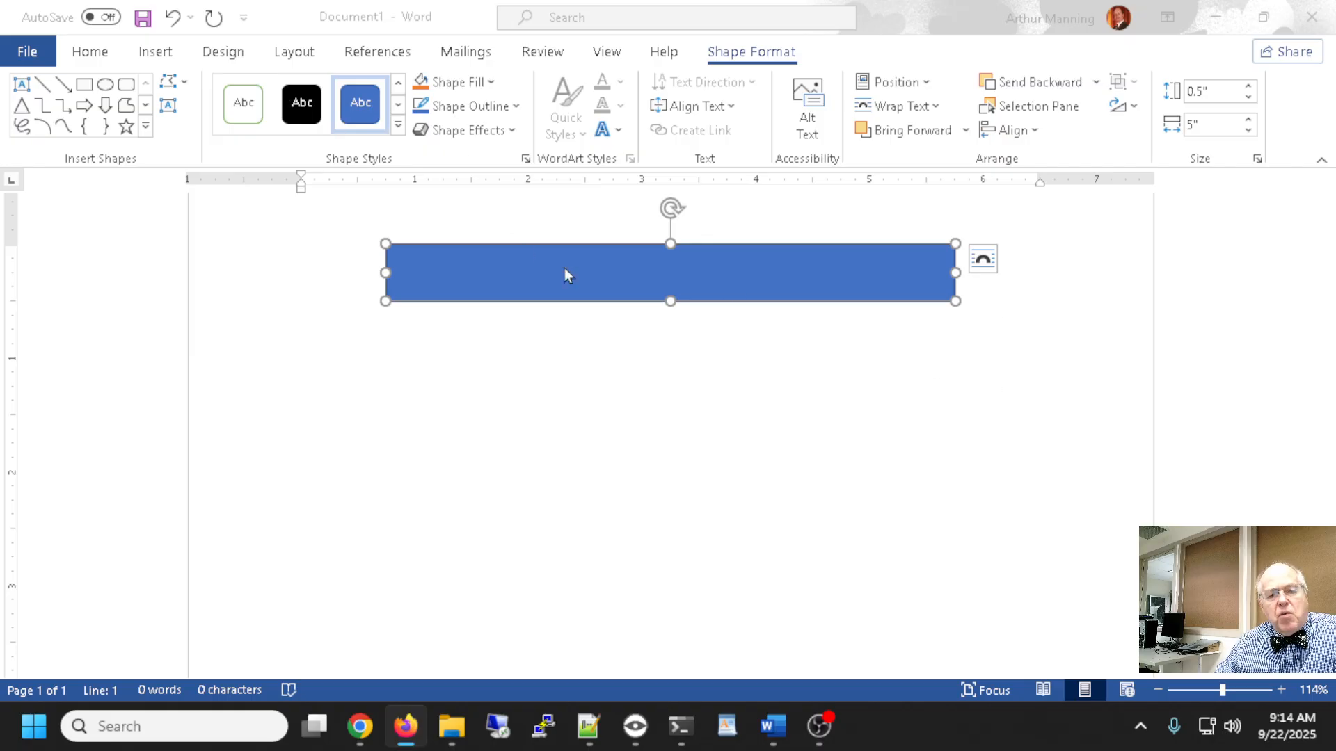
{"action": "left_click", "coordinate": [397, 126]}
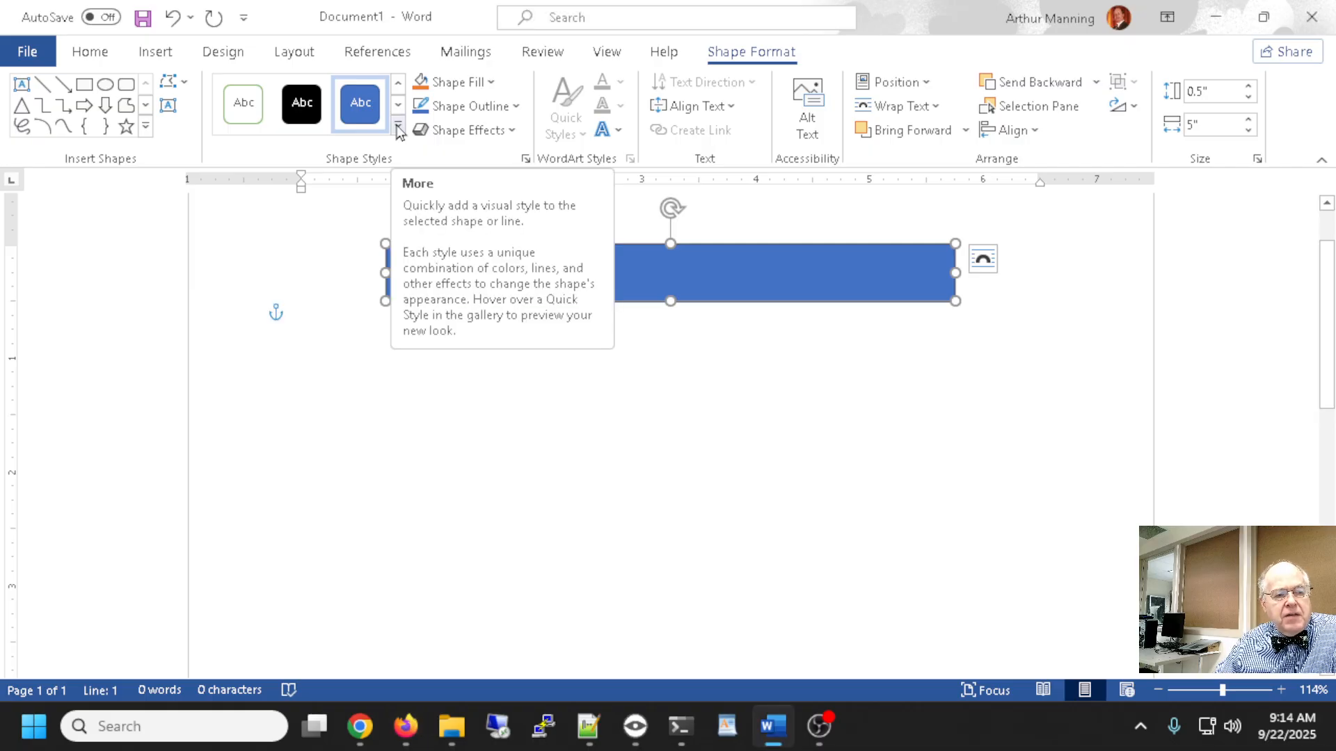
{"action": "left_click", "coordinate": [398, 129]}
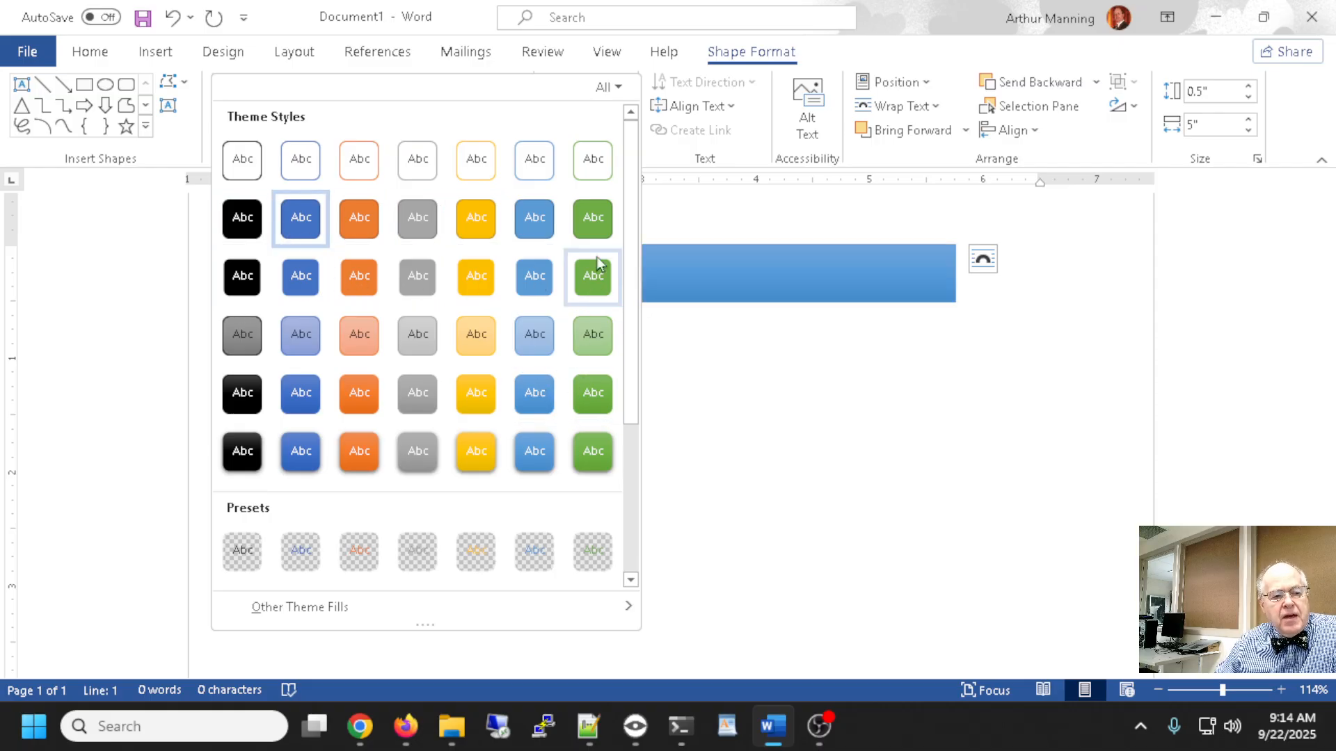
{"action": "left_click_drag", "start_coordinate": [629, 224], "coordinate": [627, 391]}
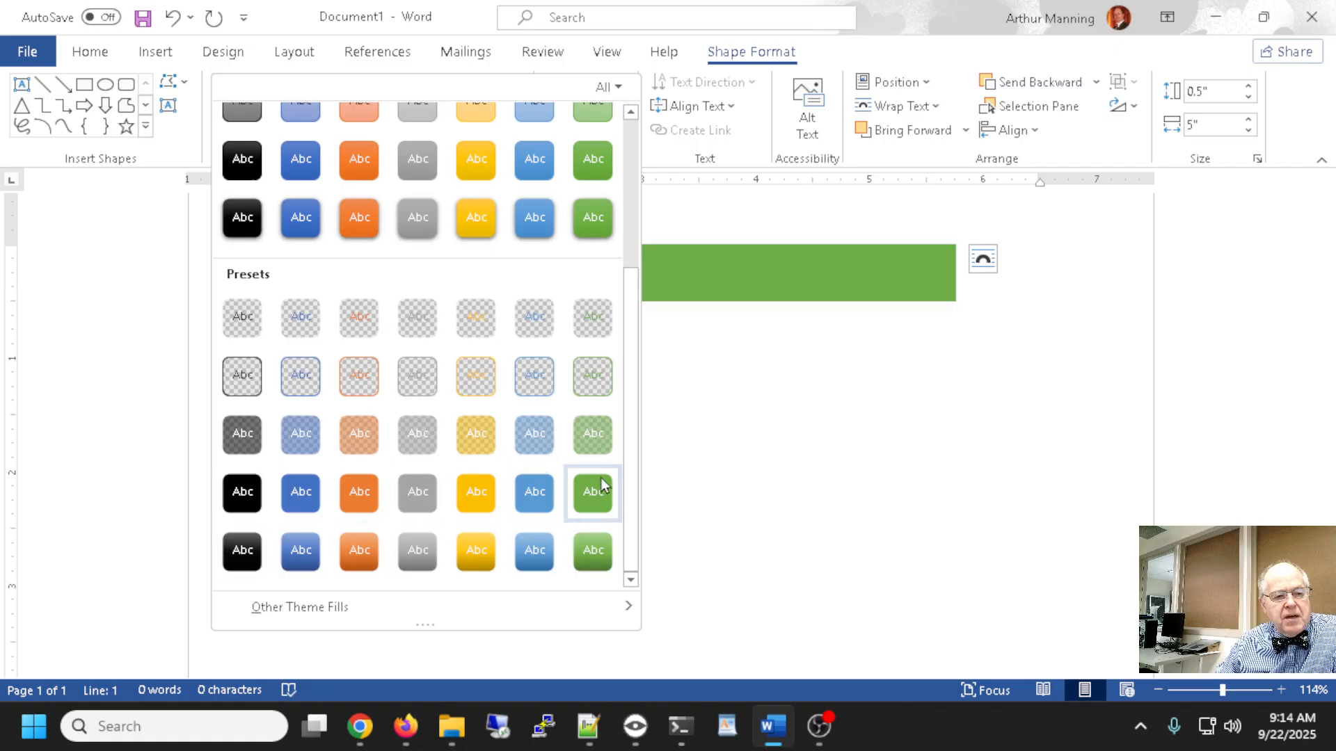
{"action": "scroll", "coordinate": [515, 421], "scroll_direction": "up", "scroll_amount": 3}
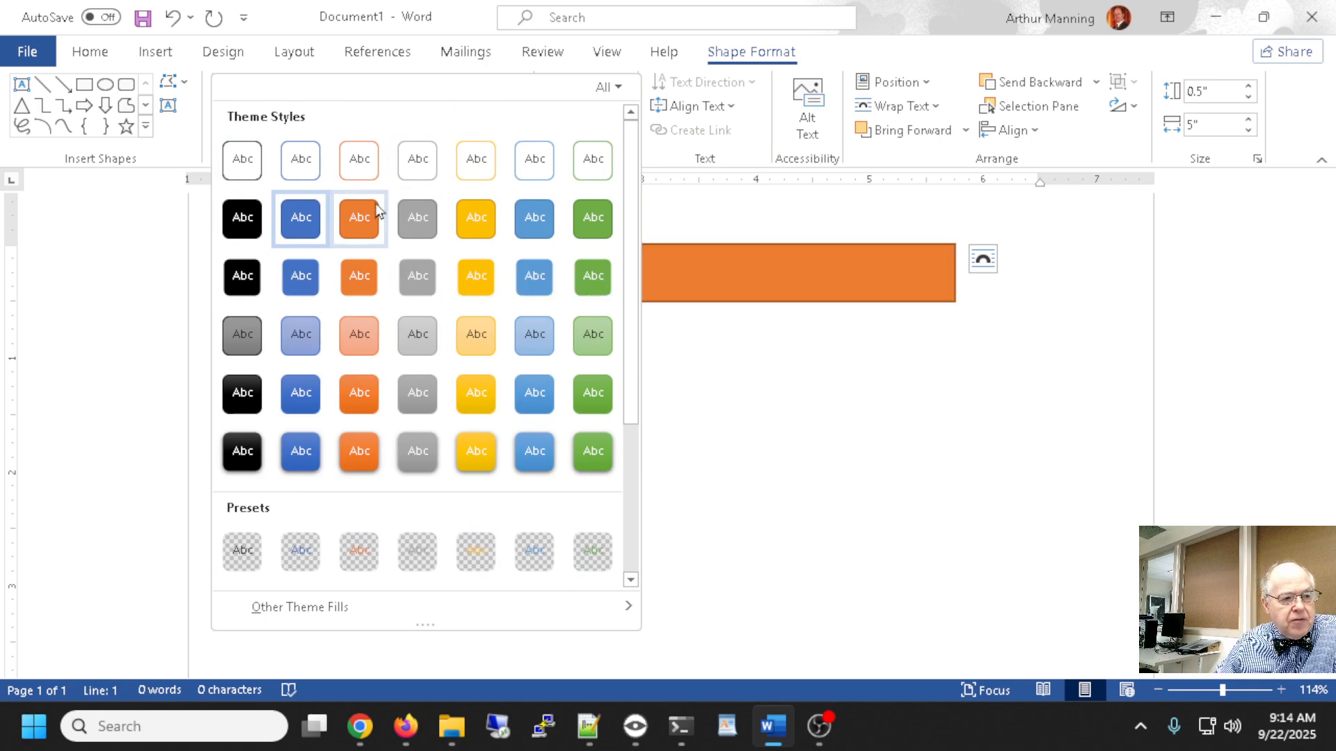
{"action": "left_click", "coordinate": [357, 395]}
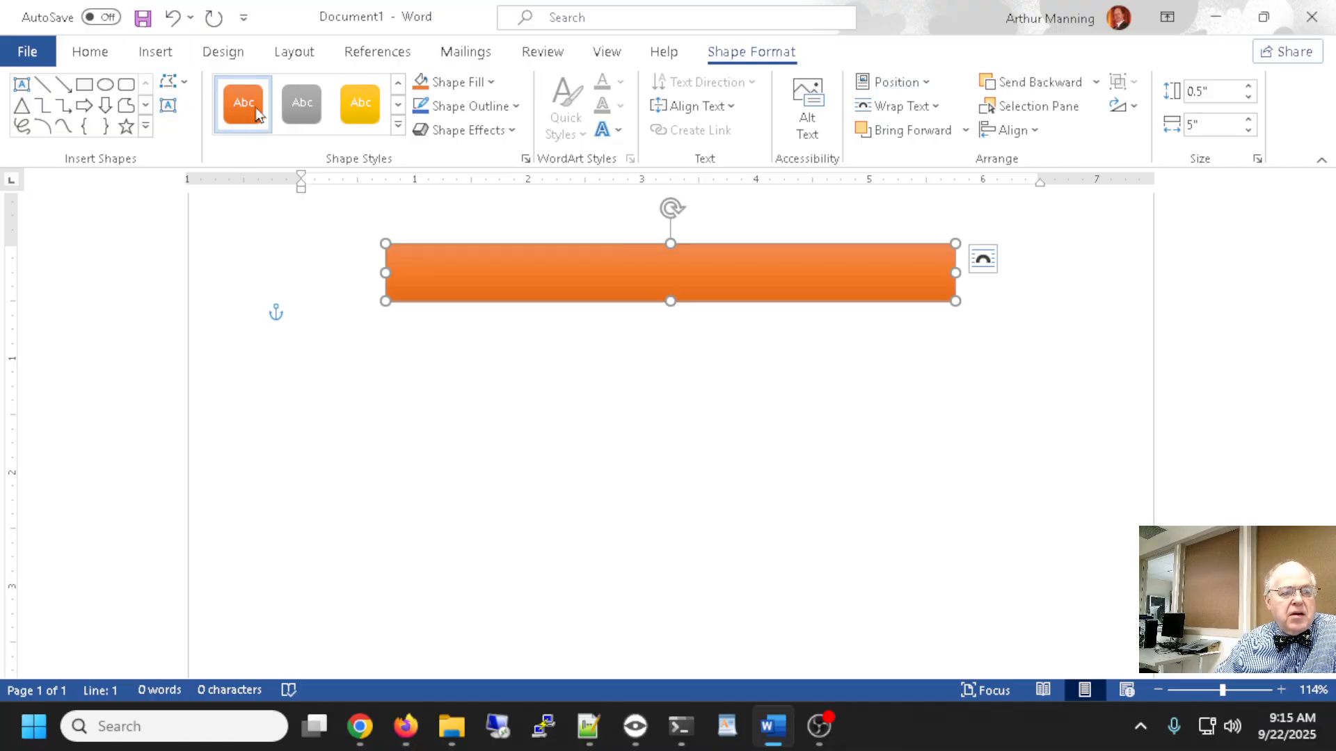
- Reapply the orange gradient style in the fifth row of Theme Styles and give the rectangle a gold theme-color outline
{"action": "left_click", "coordinate": [402, 128]}
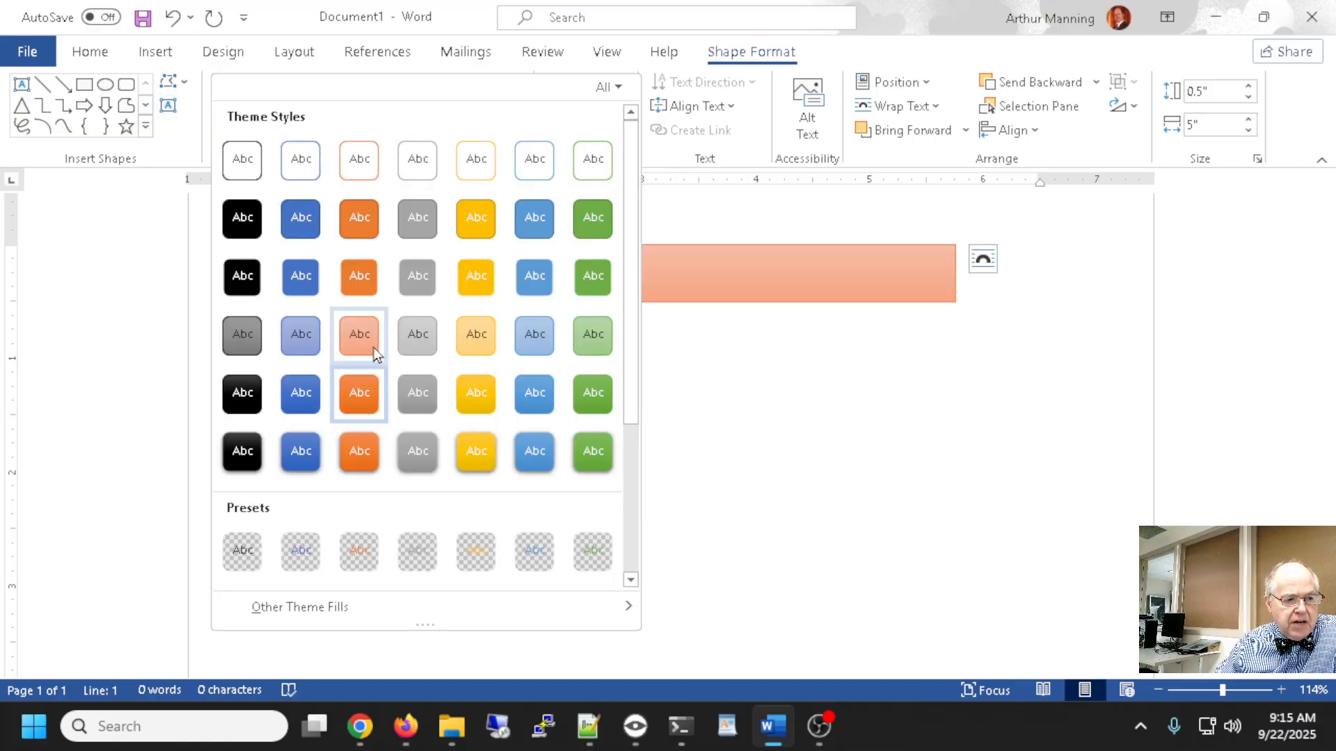
{"action": "left_click", "coordinate": [378, 399]}
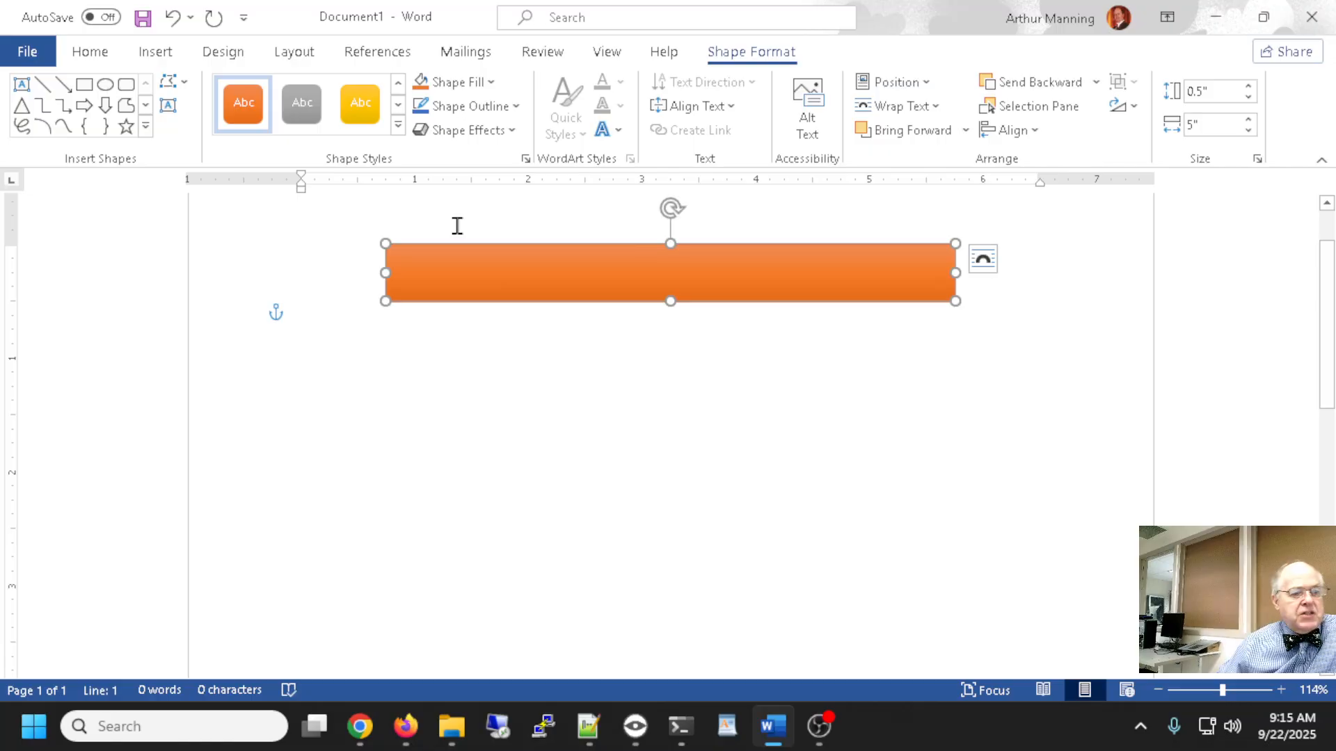
{"action": "left_click", "coordinate": [515, 108]}
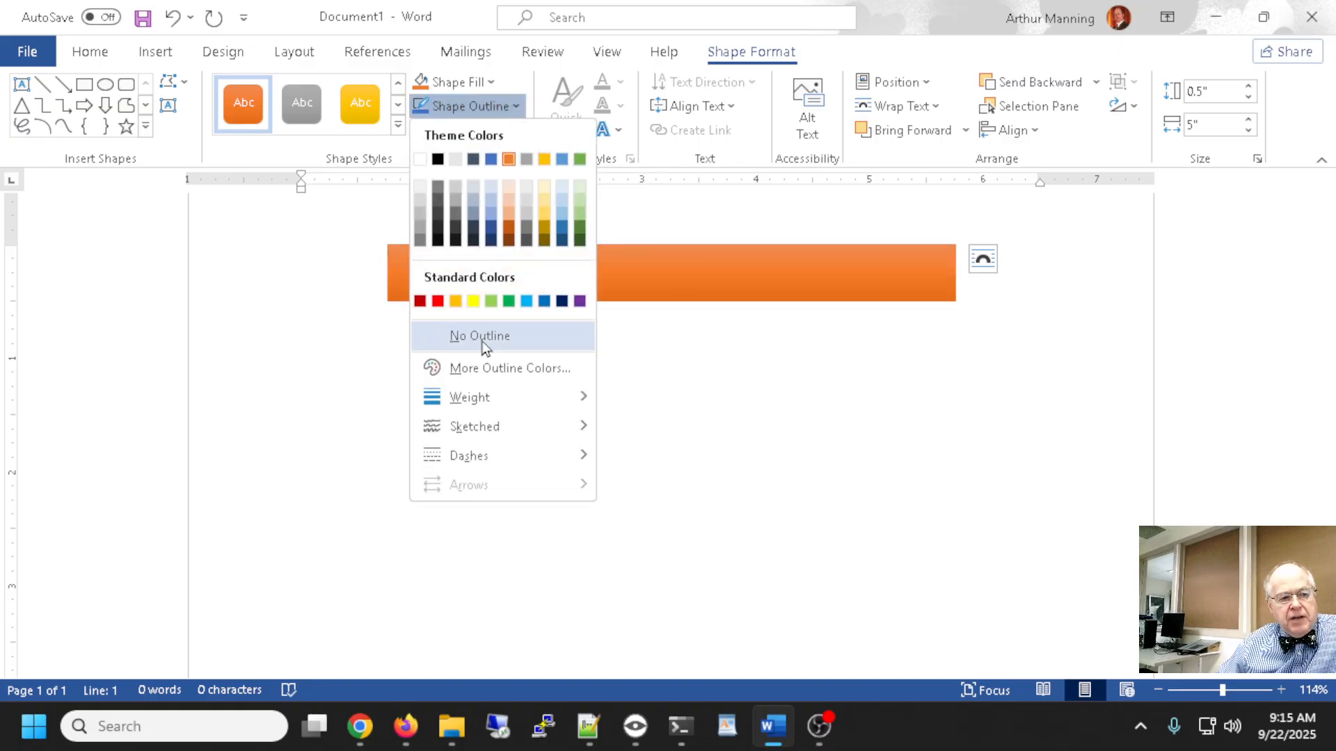
{"action": "left_click", "coordinate": [545, 161]}
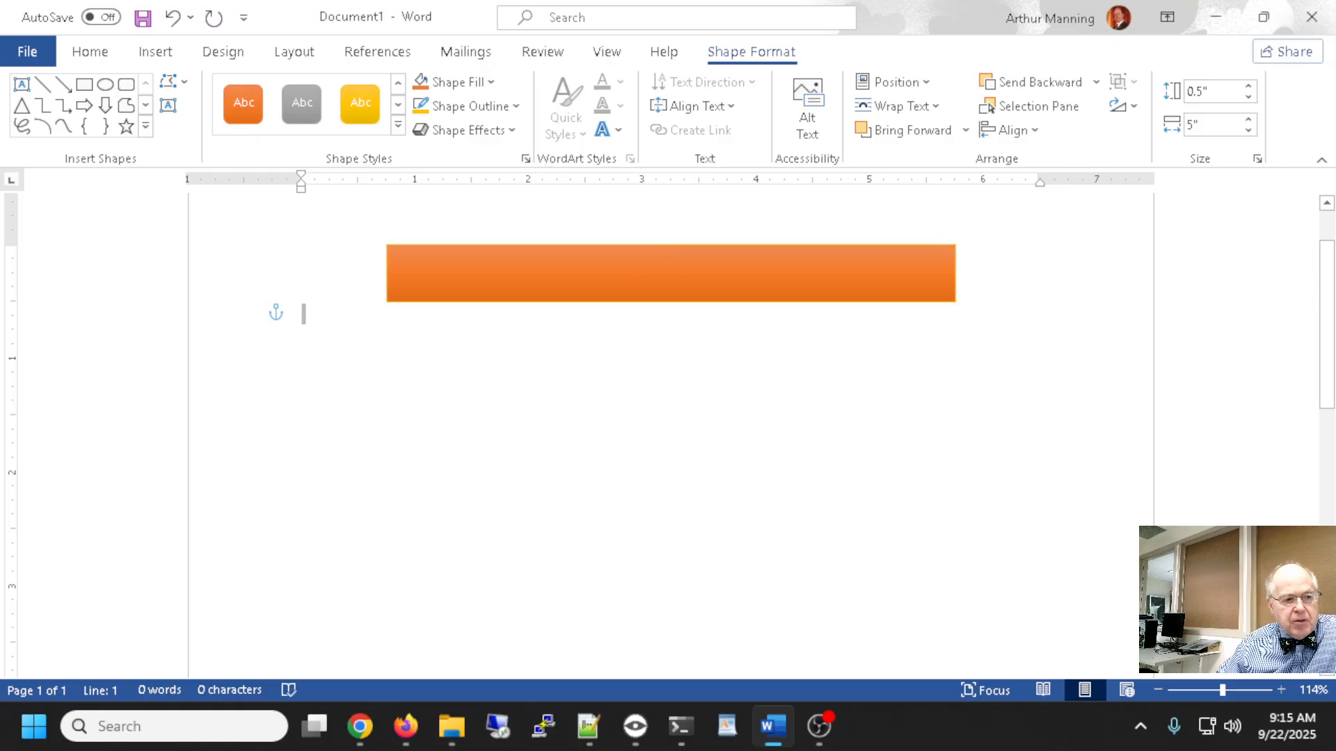
{"action": "key", "text": "Escape"}
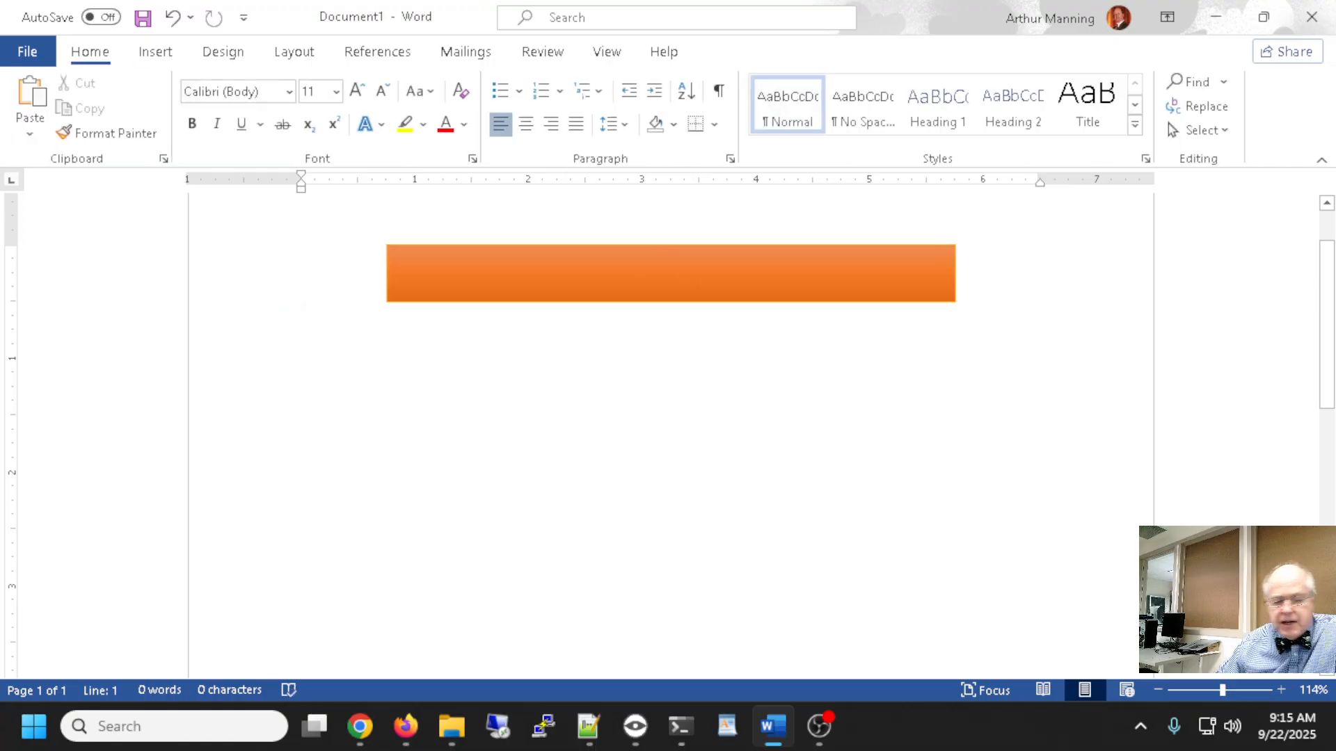
- Apply the 5 pt gold glow variation to the rectangle
{"action": "scroll", "coordinate": [1123, 388], "scroll_direction": "up", "scroll_amount": 10, "text": "ctrl"}
{"action": "scroll", "coordinate": [765, 271], "scroll_direction": "up", "scroll_amount": 10, "text": "ctrl"}
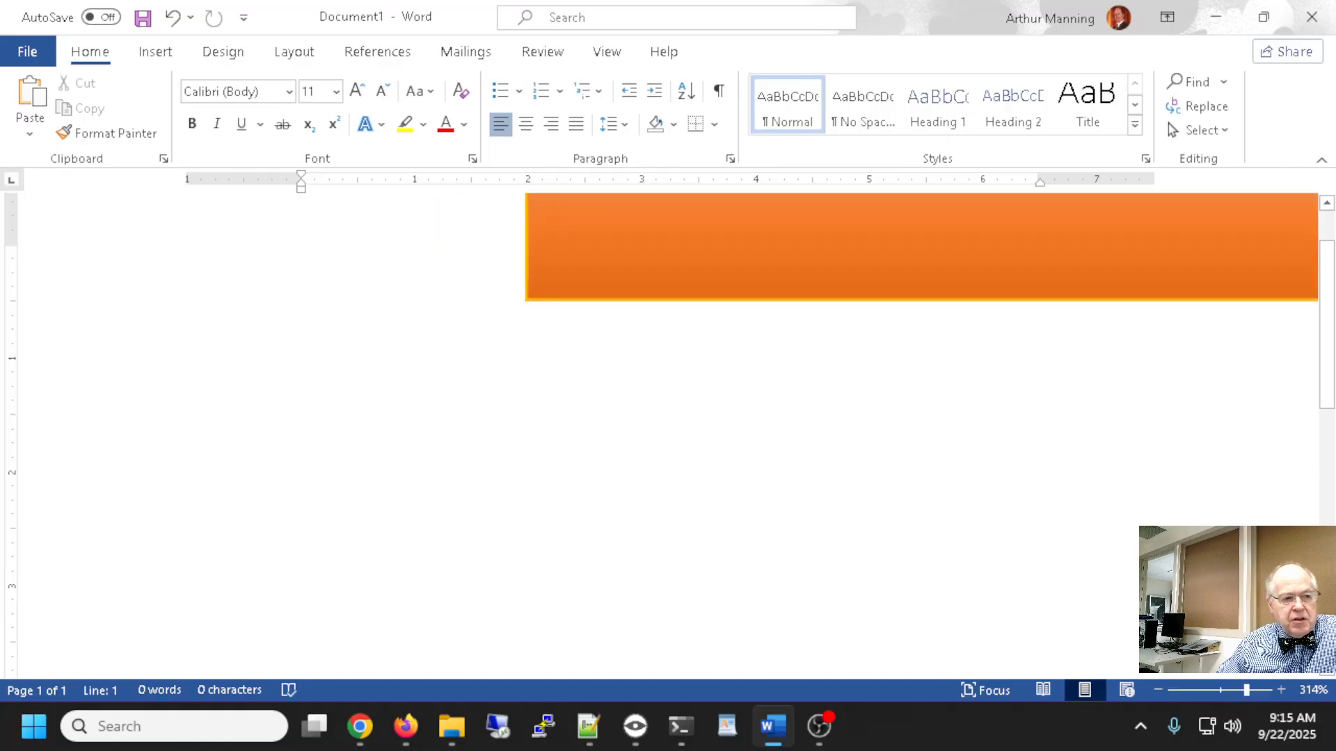
{"action": "scroll", "coordinate": [580, 285], "scroll_direction": "down", "scroll_amount": 10, "text": "ctrl"}
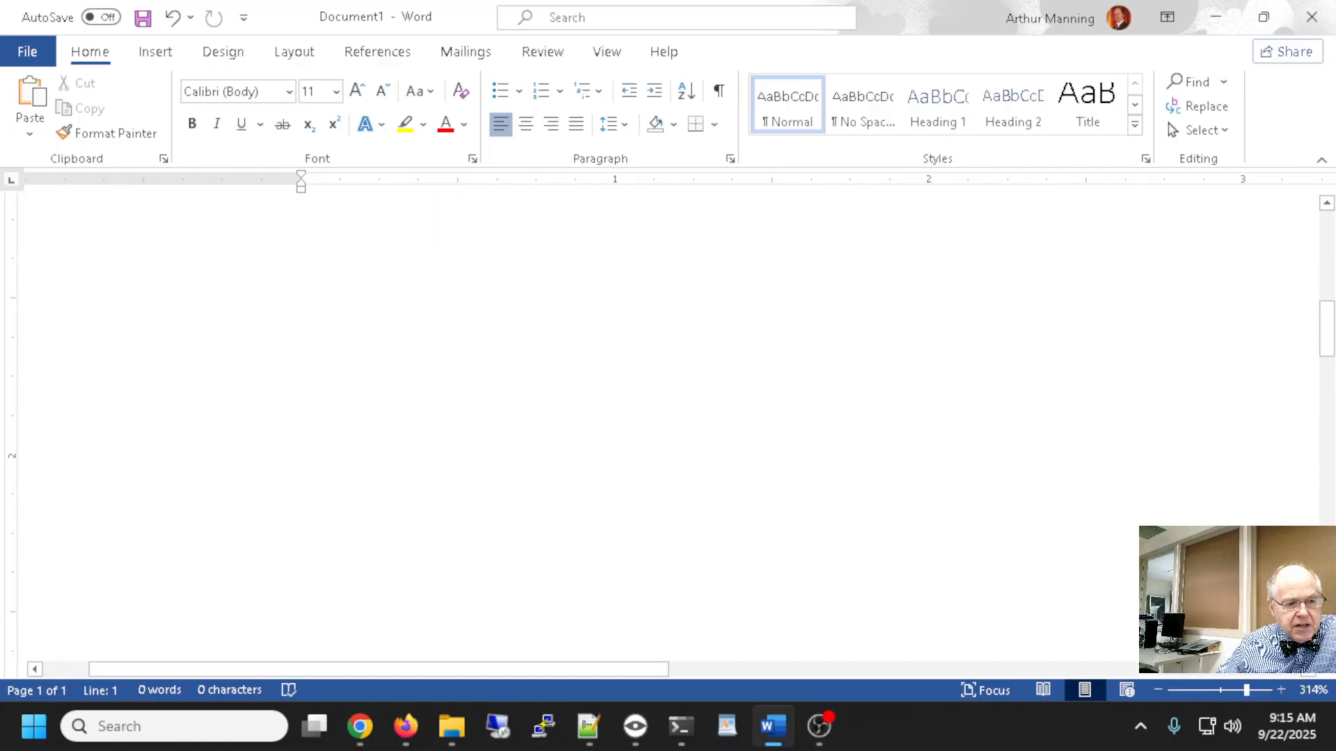
{"action": "scroll", "coordinate": [585, 284], "scroll_direction": "down", "scroll_amount": 6, "text": "ctrl"}
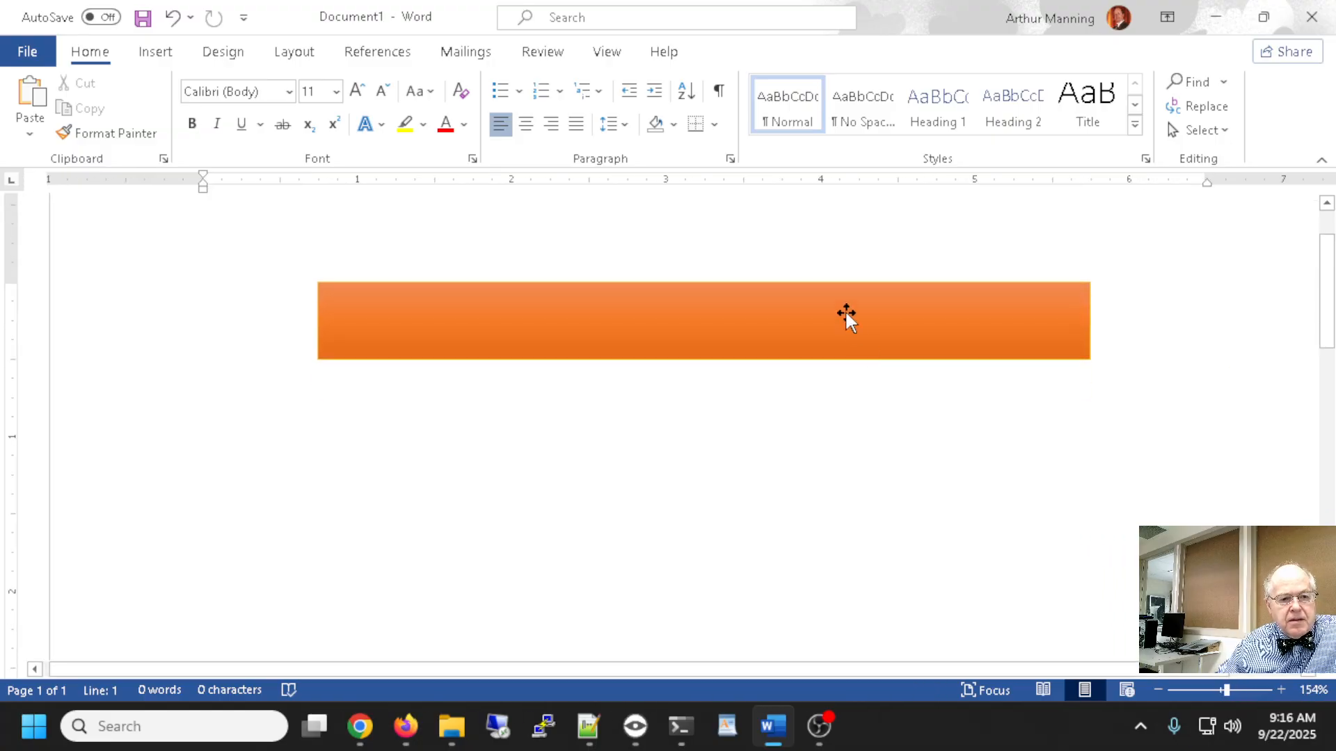
{"action": "left_click", "coordinate": [846, 315]}
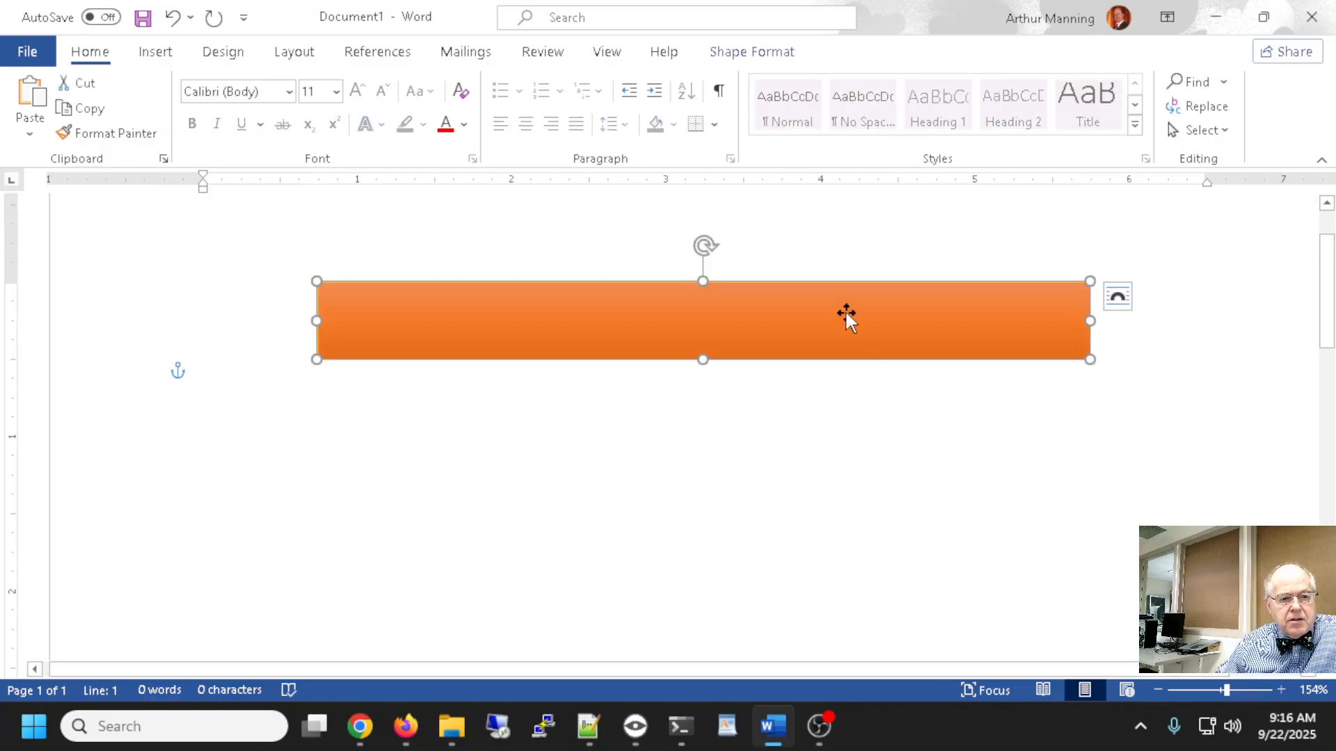
{"action": "left_click", "coordinate": [766, 59]}
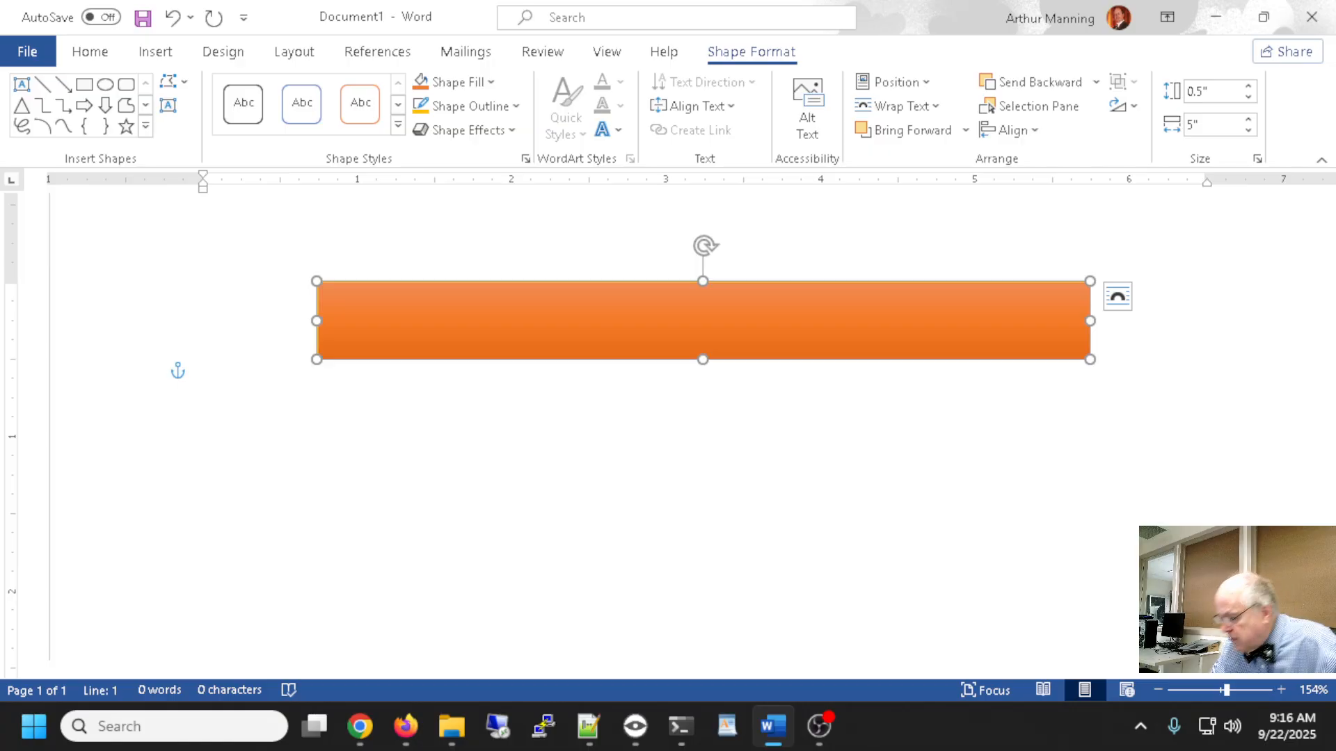
{"action": "key", "text": "alt+Tab"}
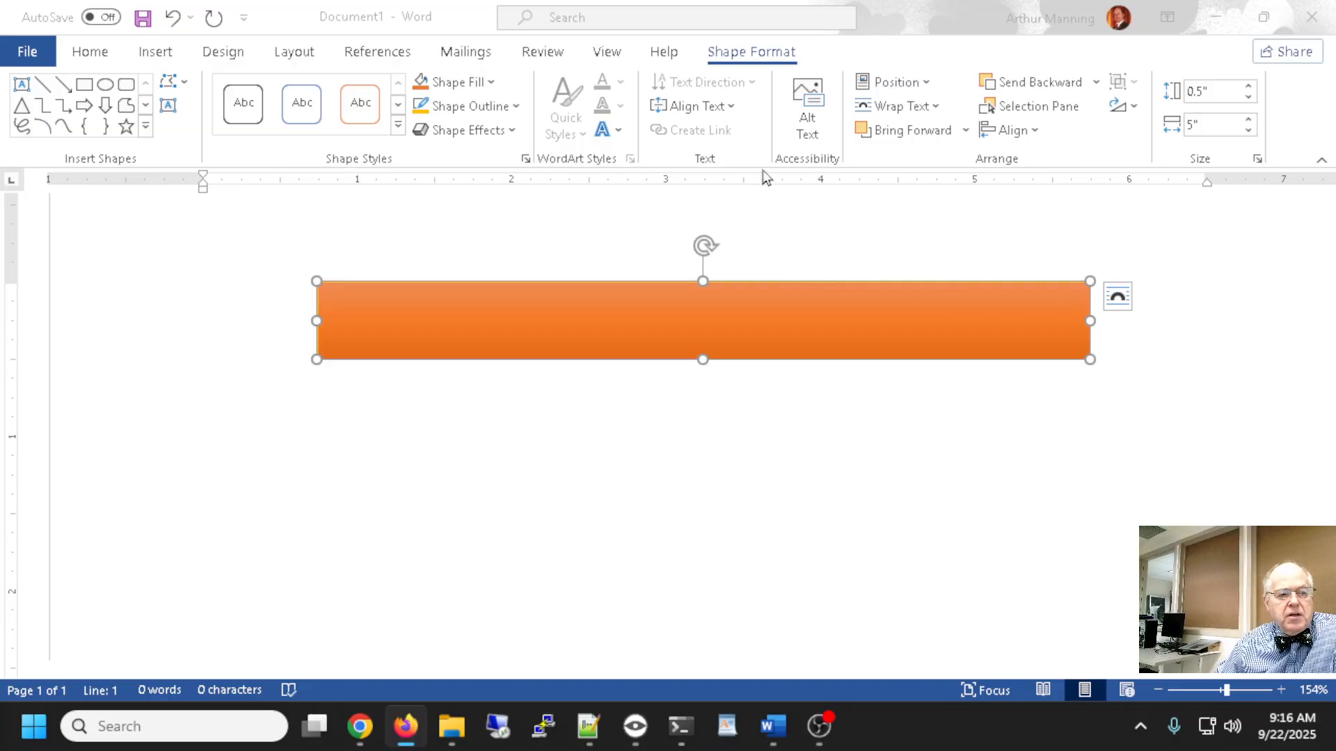
{"action": "left_click", "coordinate": [507, 132]}
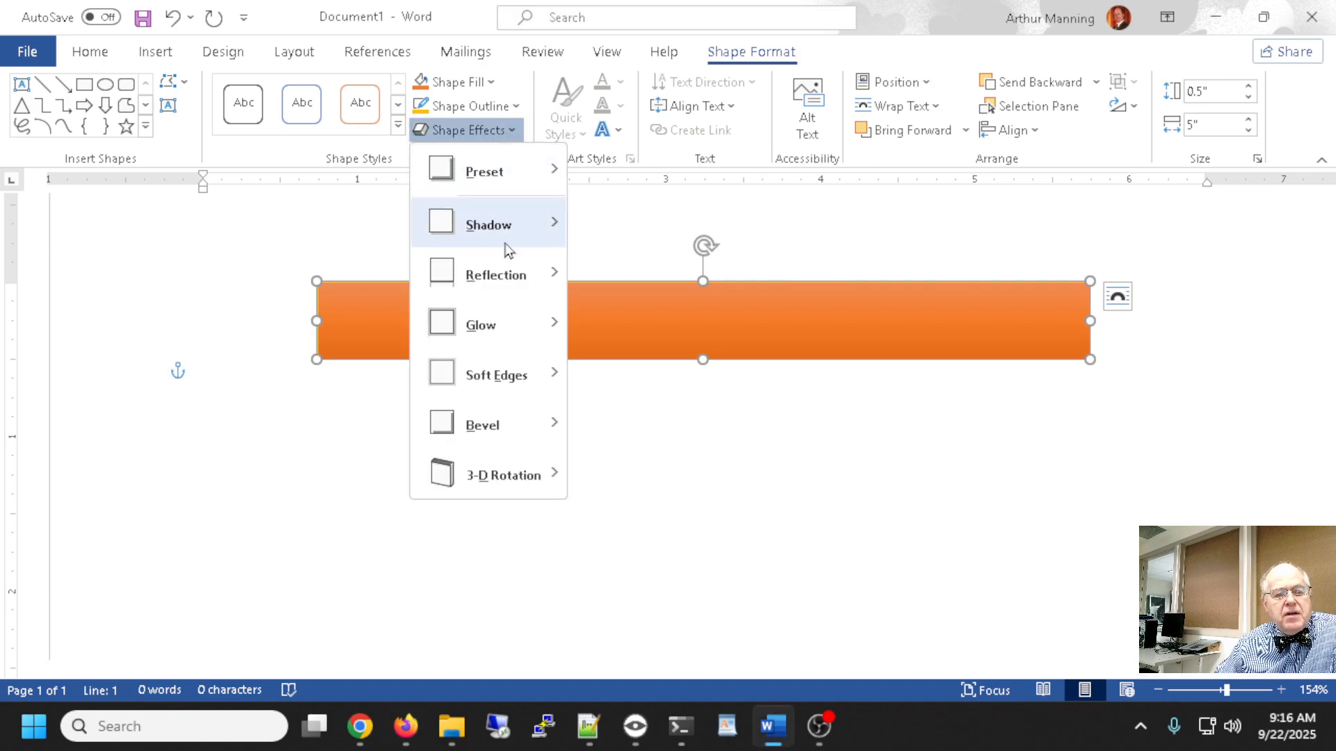
{"action": "mouse_move", "coordinate": [507, 340]}
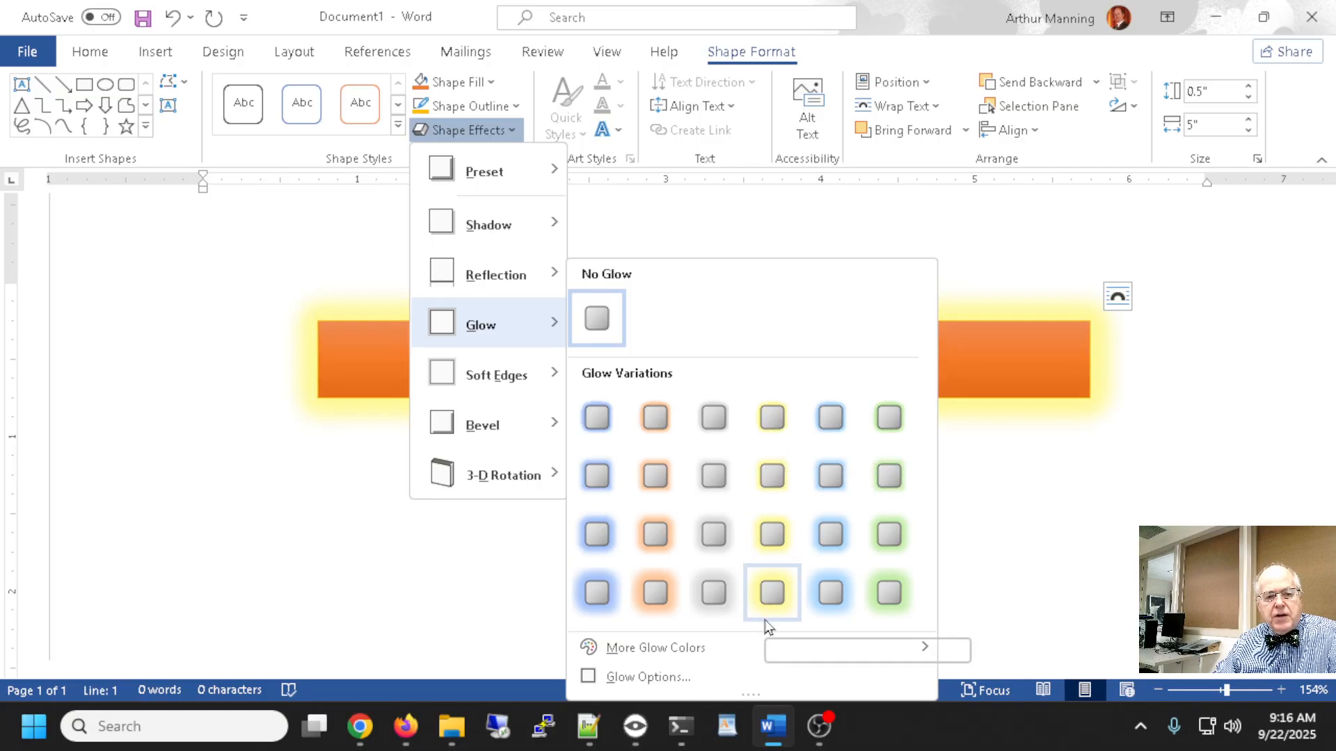
{"action": "left_click", "coordinate": [773, 418]}
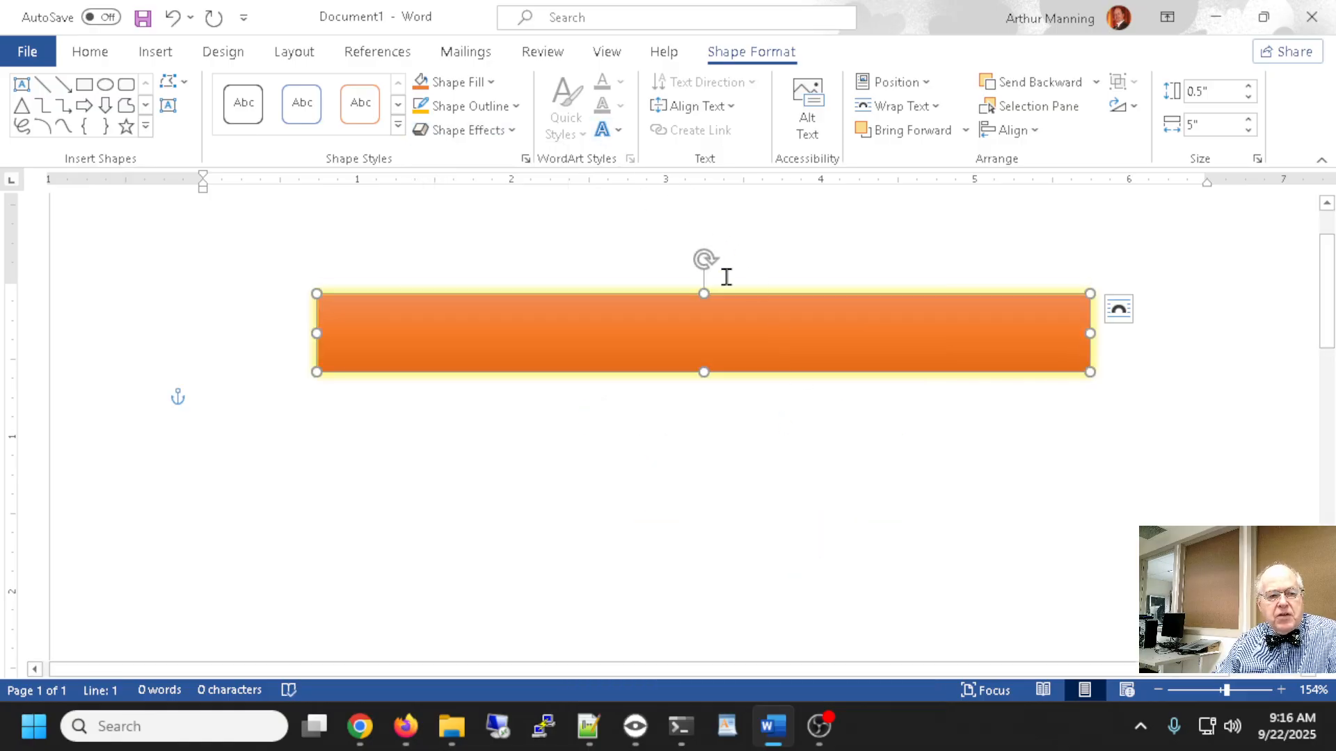
- Try a custom glow on the rectangle with a size of 21 pt and 29% transparency
{"action": "left_click", "coordinate": [510, 133]}
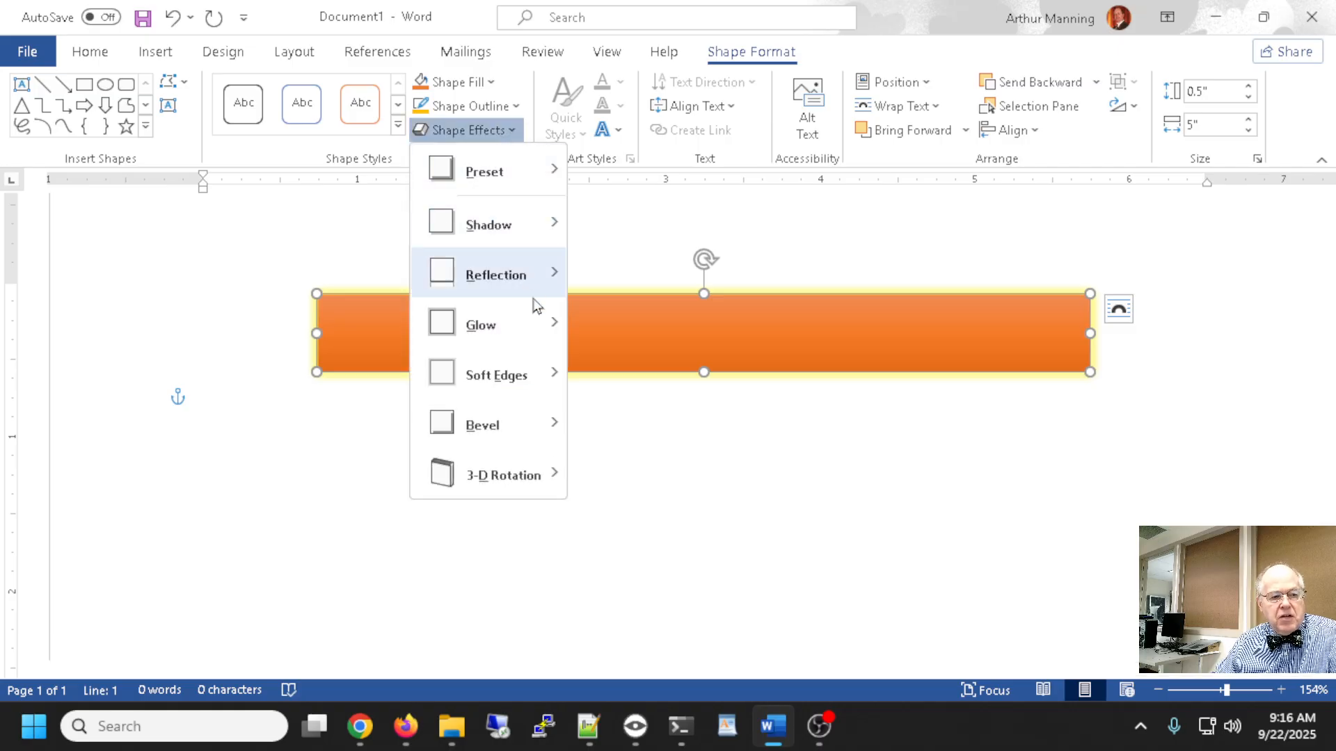
{"action": "mouse_move", "coordinate": [541, 327]}
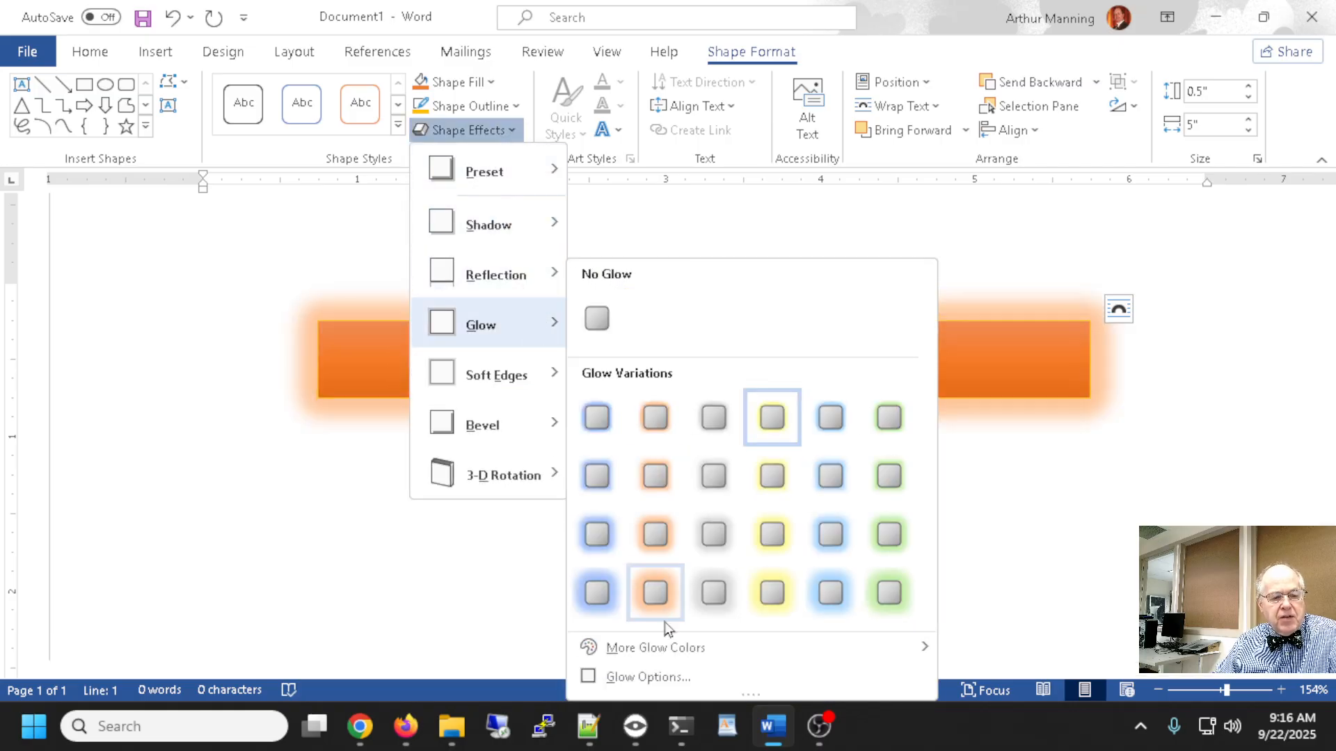
{"action": "left_click", "coordinate": [622, 685]}
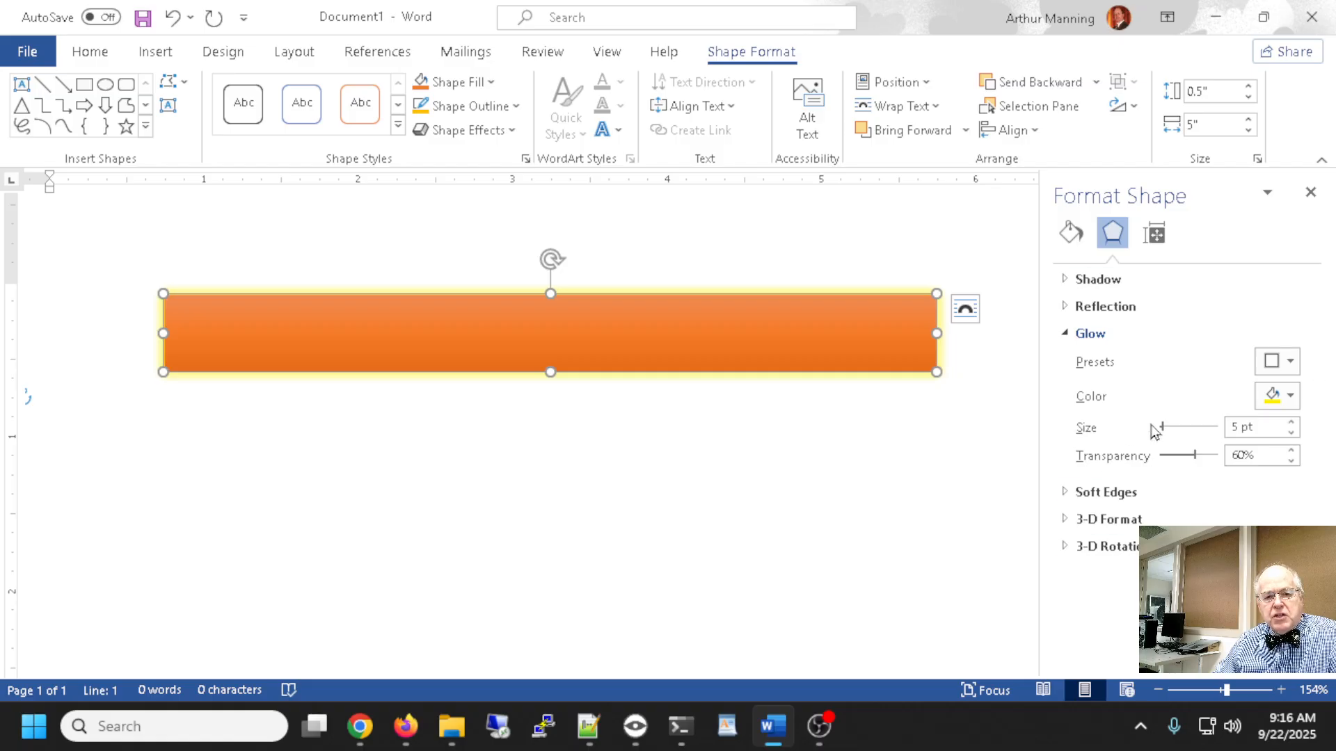
{"action": "left_click_drag", "start_coordinate": [1163, 428], "coordinate": [1179, 455]}
{"action": "left_click", "coordinate": [964, 341]}
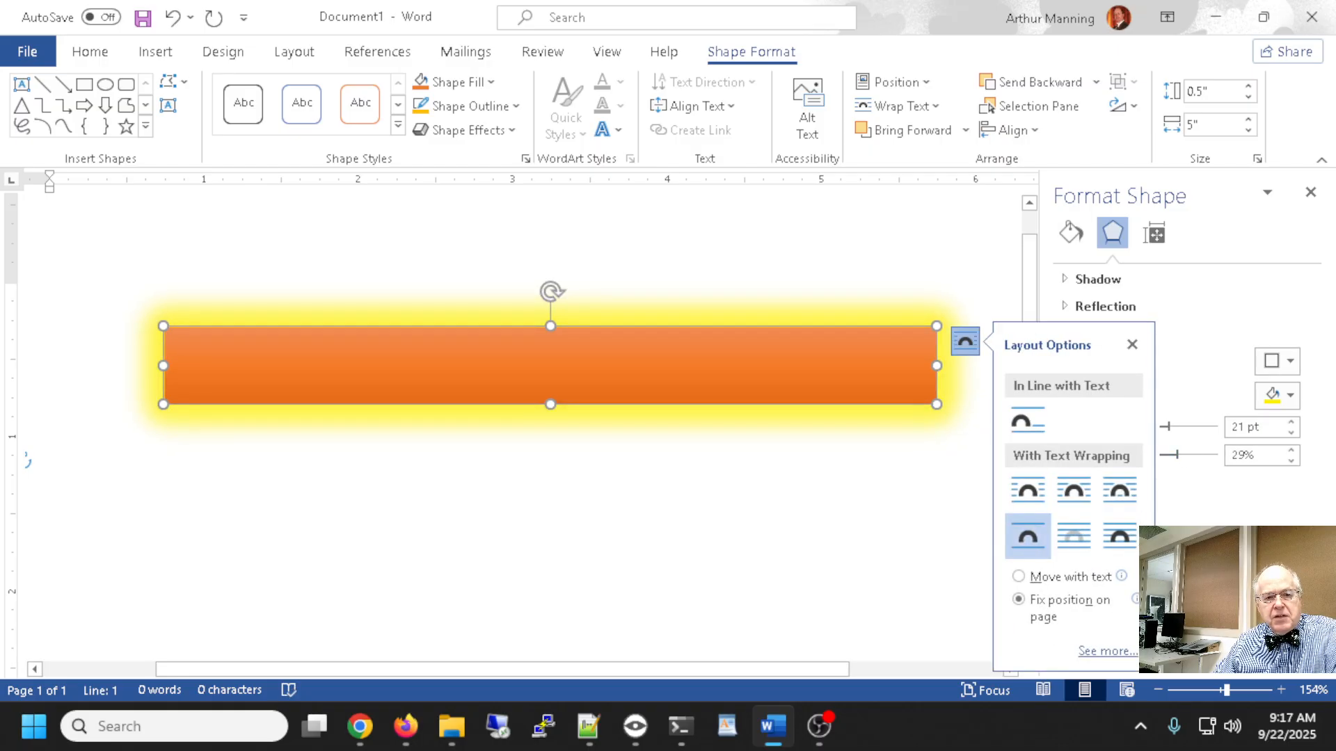
{"action": "left_click", "coordinate": [50, 466]}
- Undo the custom glow transparency and size changes and close the shape formatting options
{"action": "key", "text": "ctrl+z"}
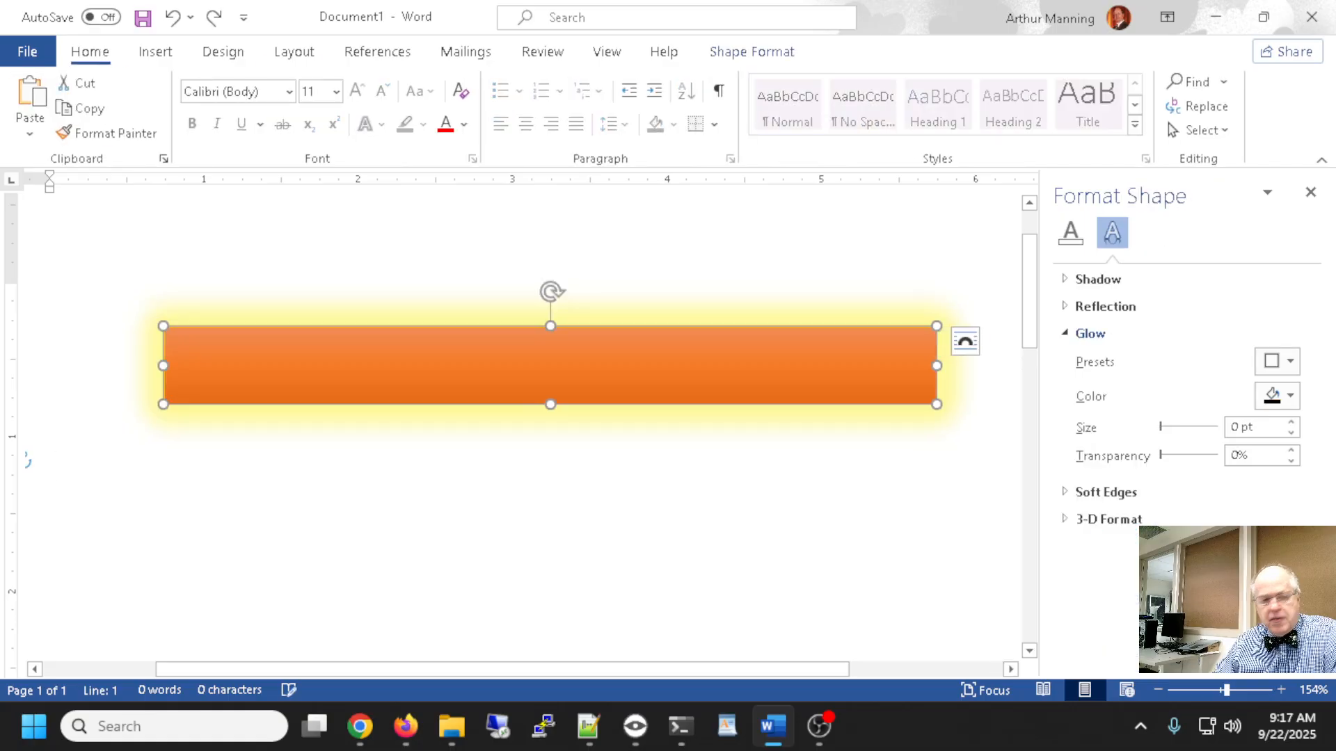
{"action": "key", "text": "ctrl+z"}
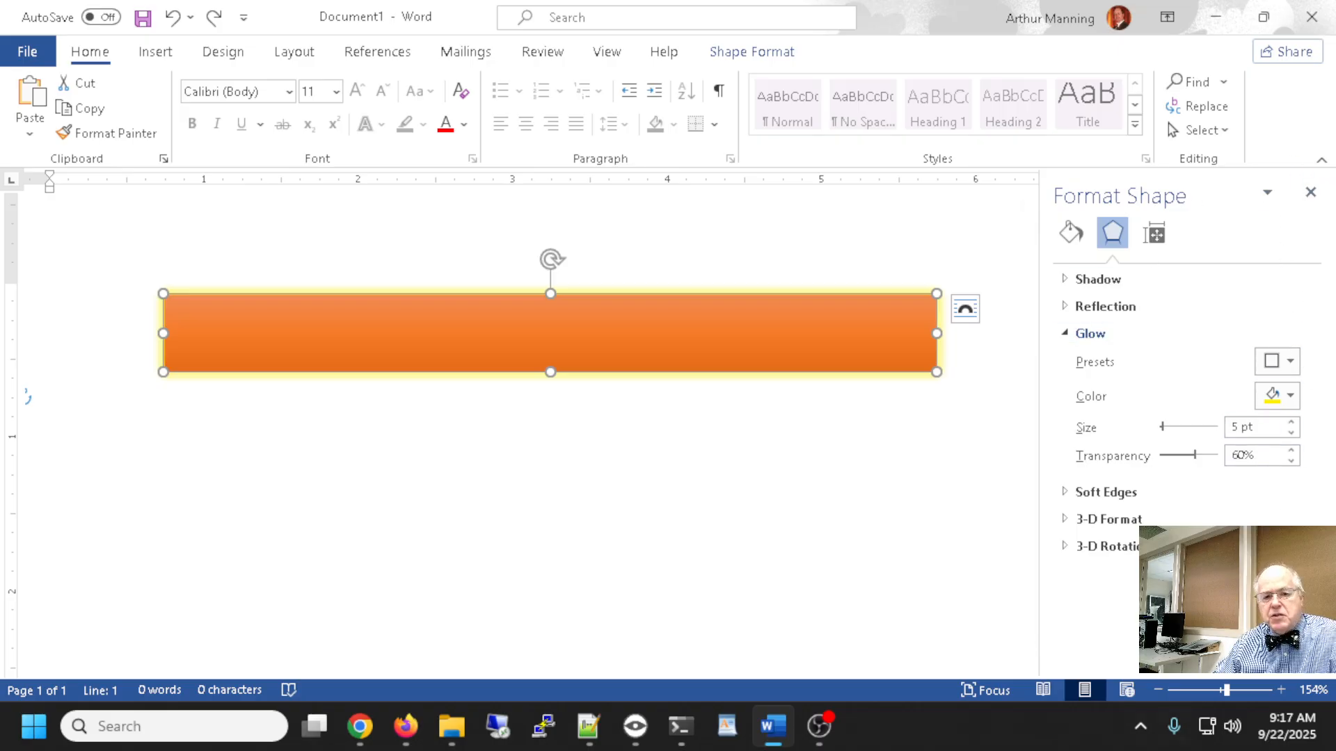
{"action": "left_click", "coordinate": [1312, 195]}
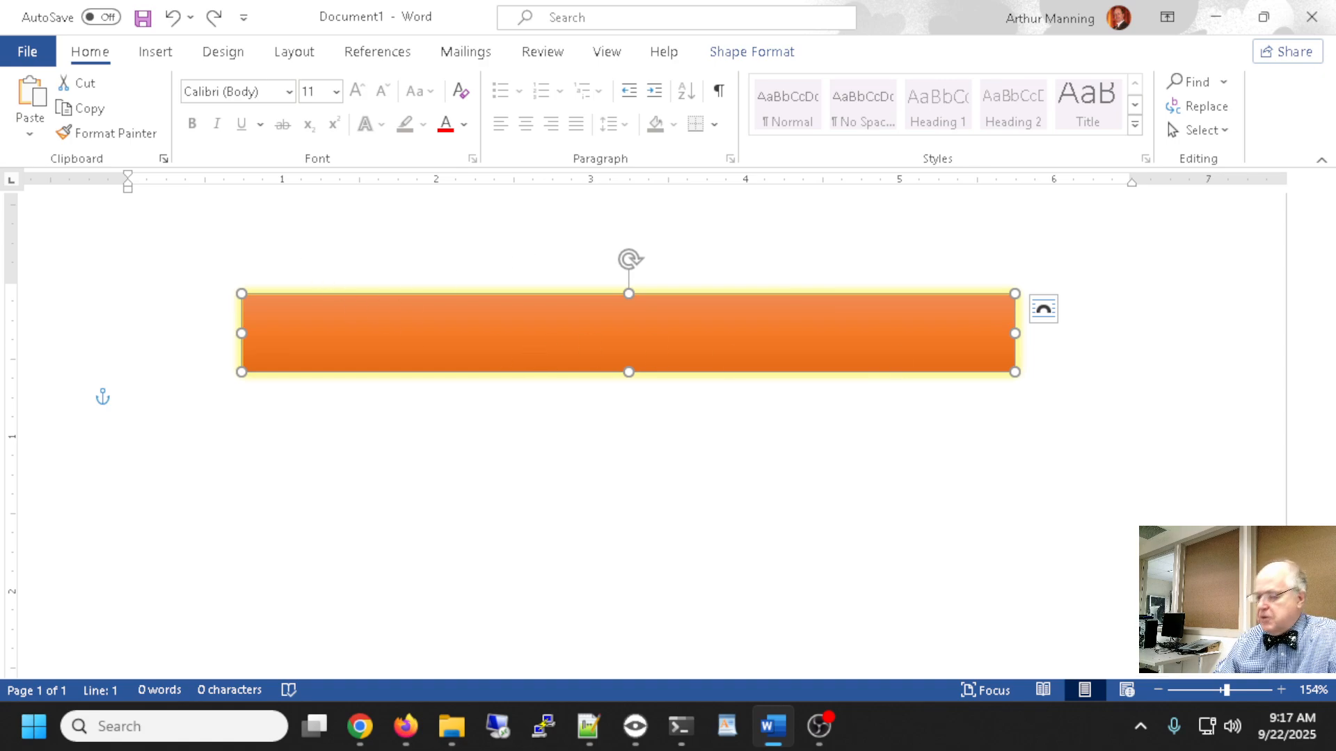
- Enter the text "Sunset State College" inside the rectangle
{"action": "key", "text": "alt+Tab"}
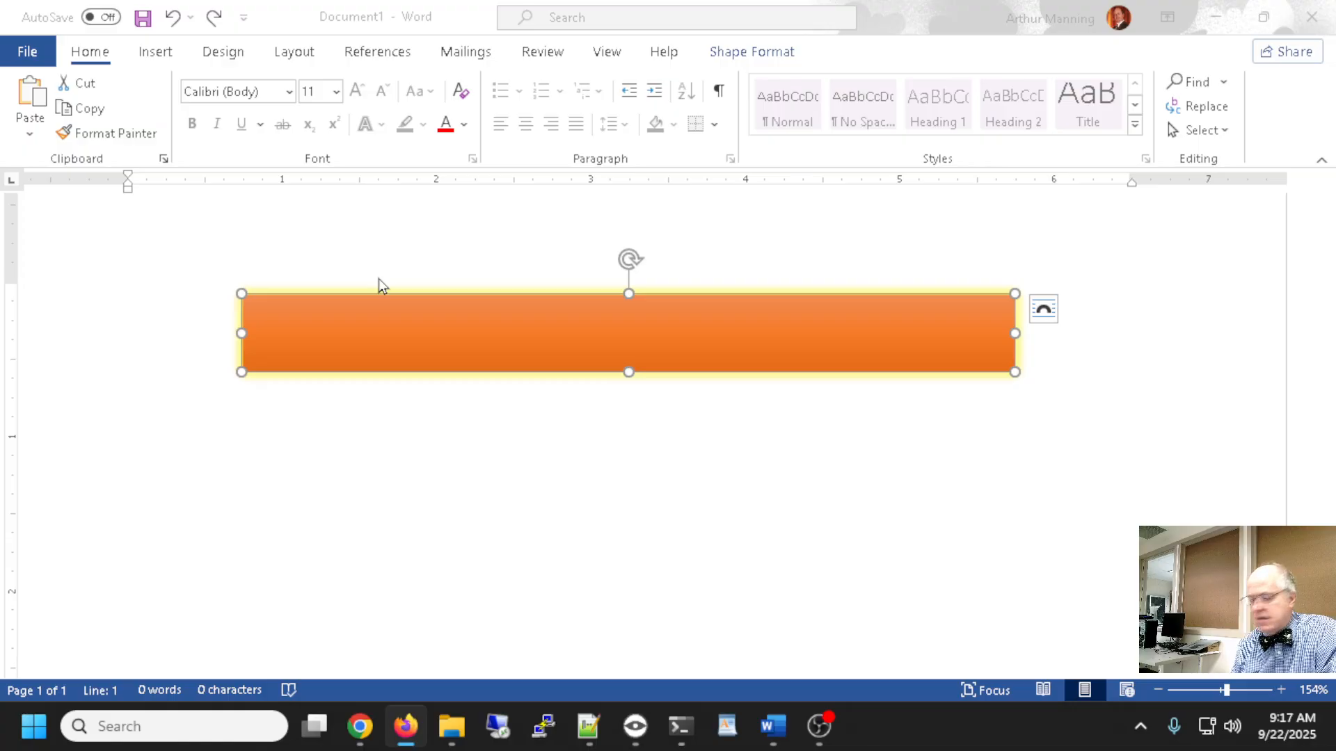
{"action": "left_click", "coordinate": [416, 341]}
{"action": "type", "text": "Su"}
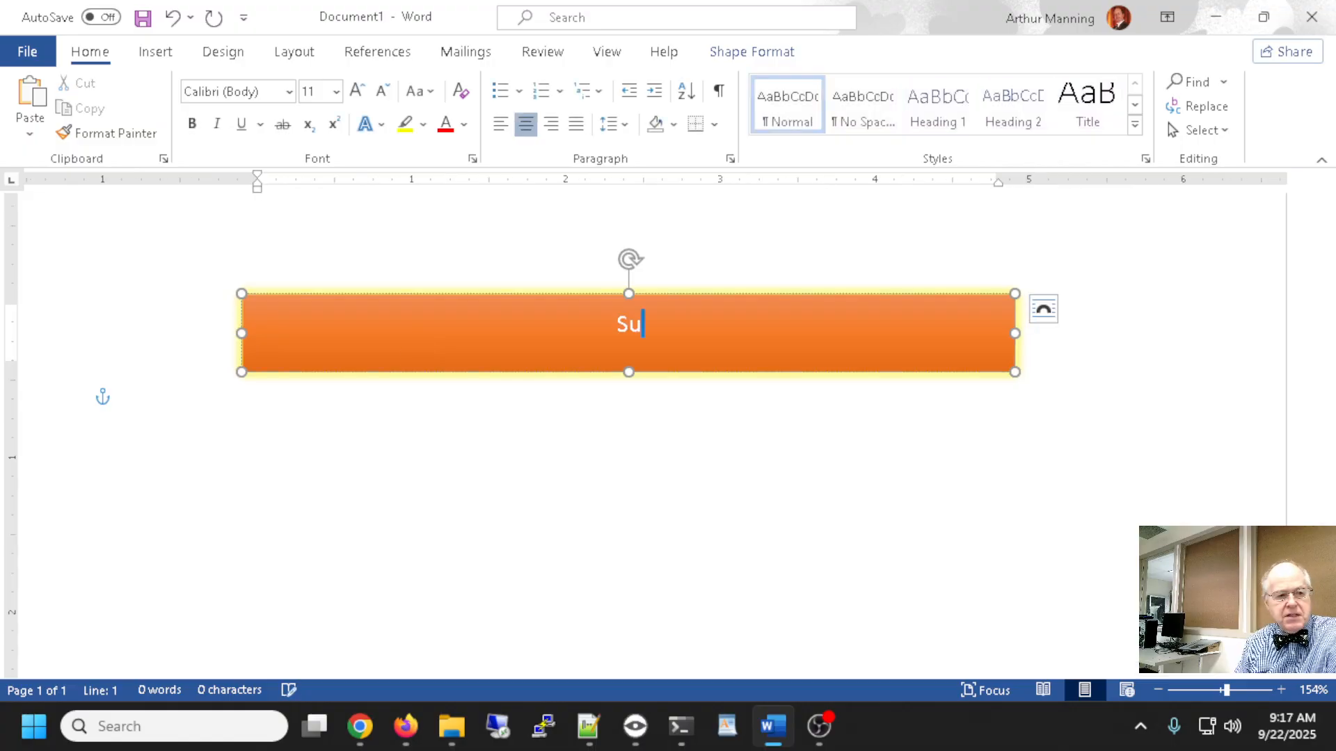
{"action": "type", "text": "nse"}
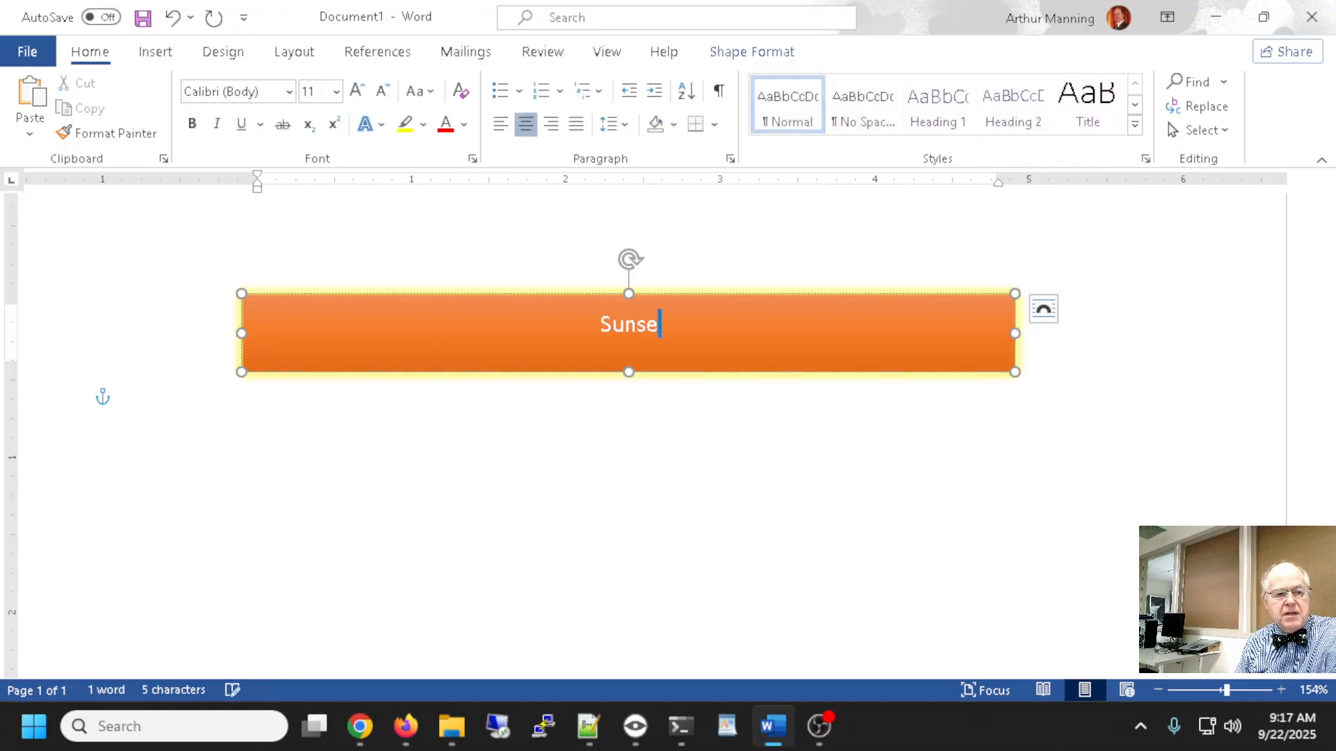
{"action": "type", "text": "t State "}
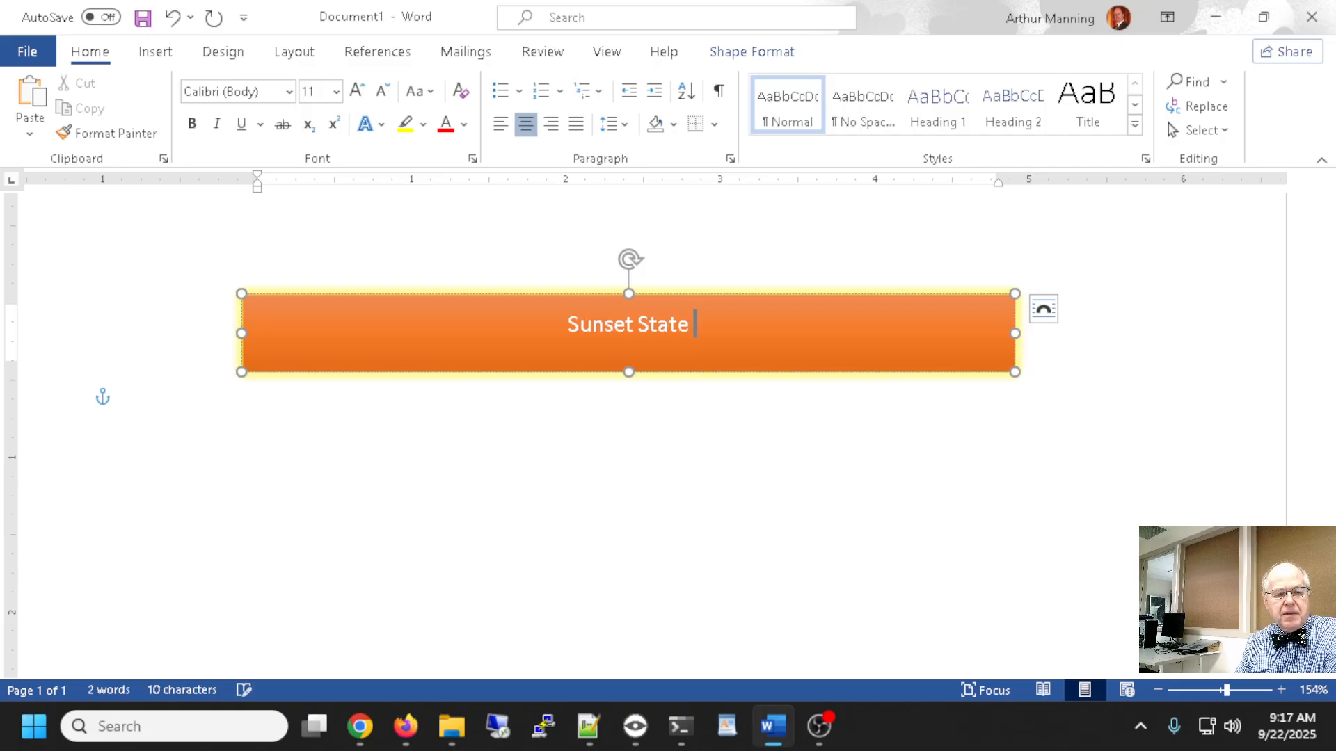
{"action": "type", "text": "College"}
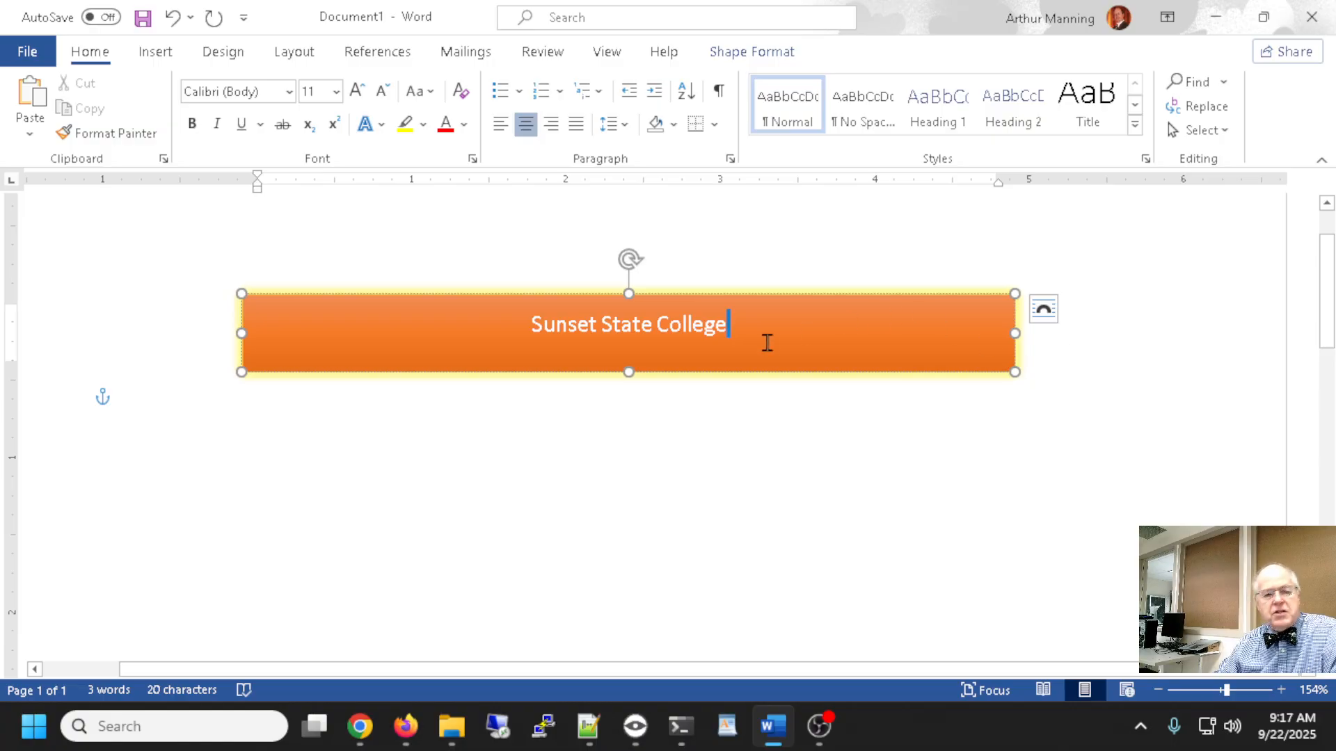
- Select all the text in the rectangle and enlarge its font size step by step to 72 pt
{"action": "key", "text": "ctrl+a"}
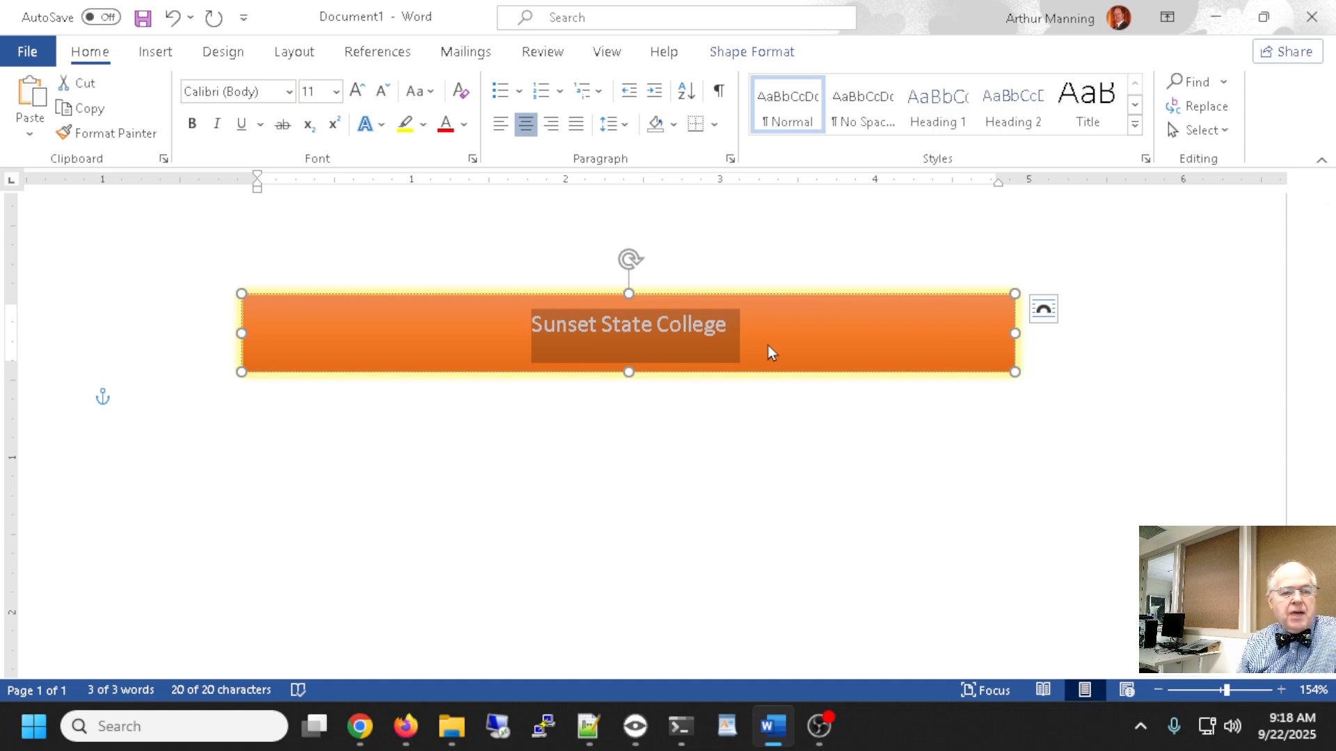
{"action": "key", "text": "ctrl+shift+period"}
{"action": "key", "text": "ctrl+shift+period"}
{"action": "key", "text": "ctrl+shift+period"}
{"action": "key", "text": "ctrl+shift+period"}
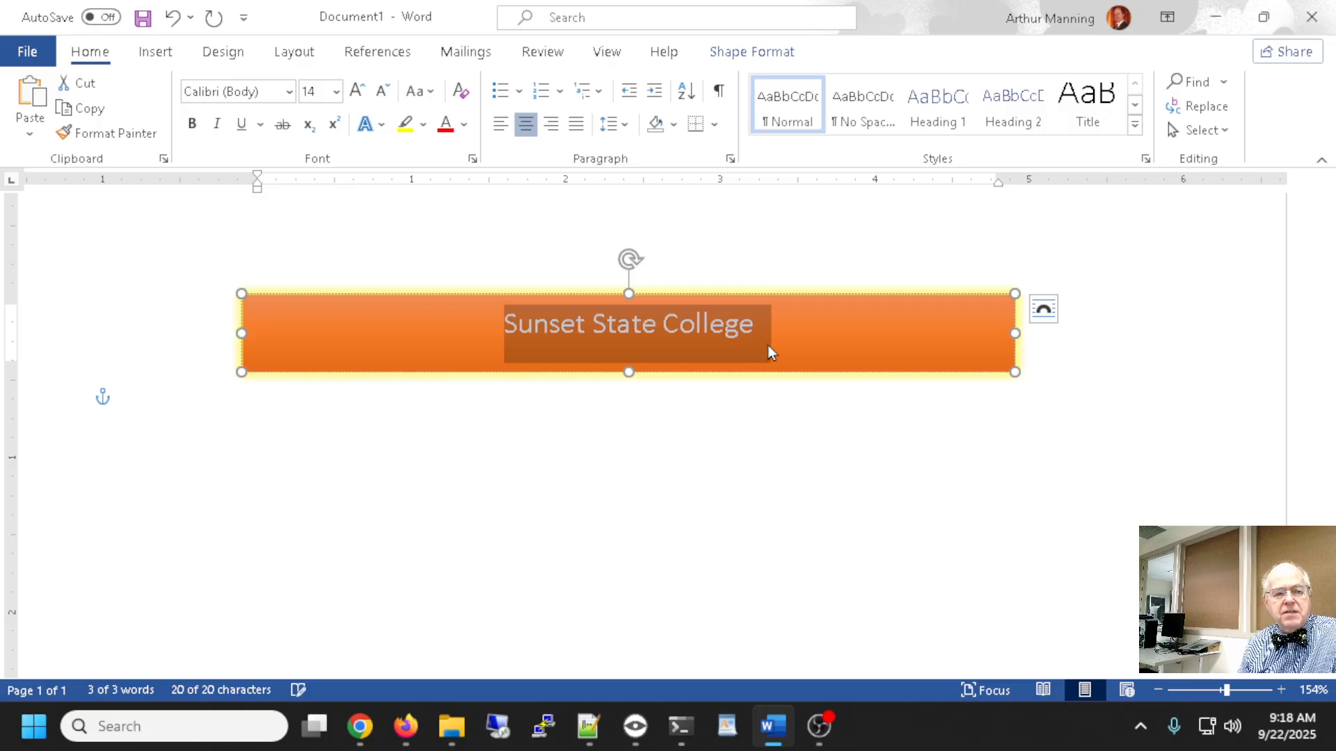
{"action": "key", "text": "ctrl+shift+period"}
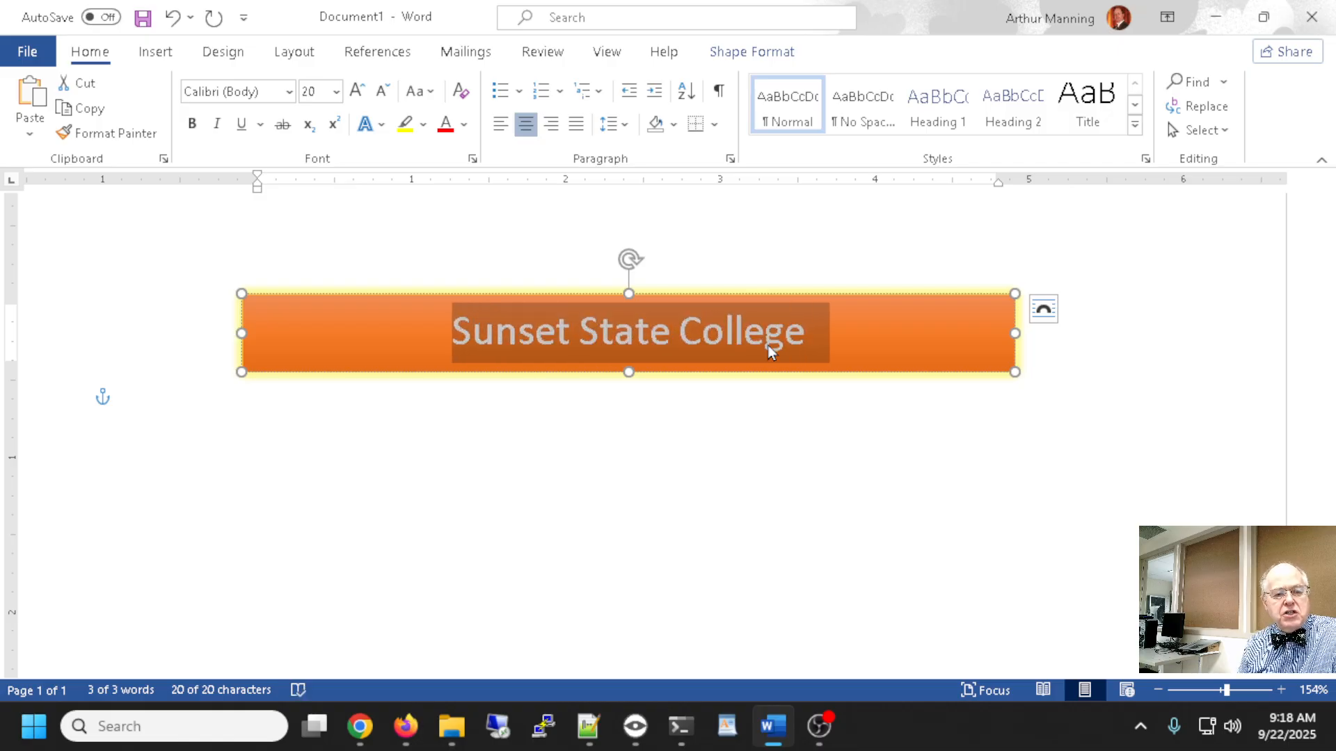
{"action": "key", "text": "ctrl+shift+period"}
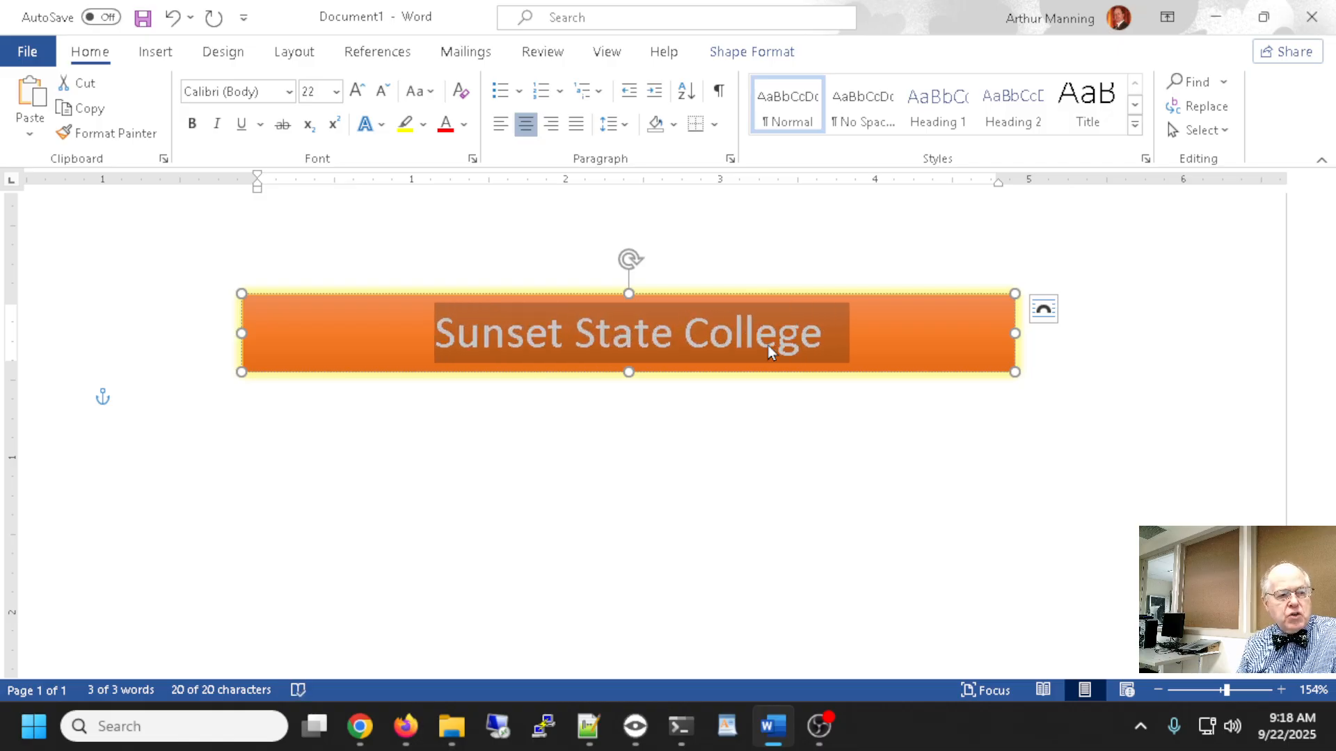
{"action": "key", "text": "ctrl+shift+period"}
{"action": "key", "text": "ctrl+shift+period"}
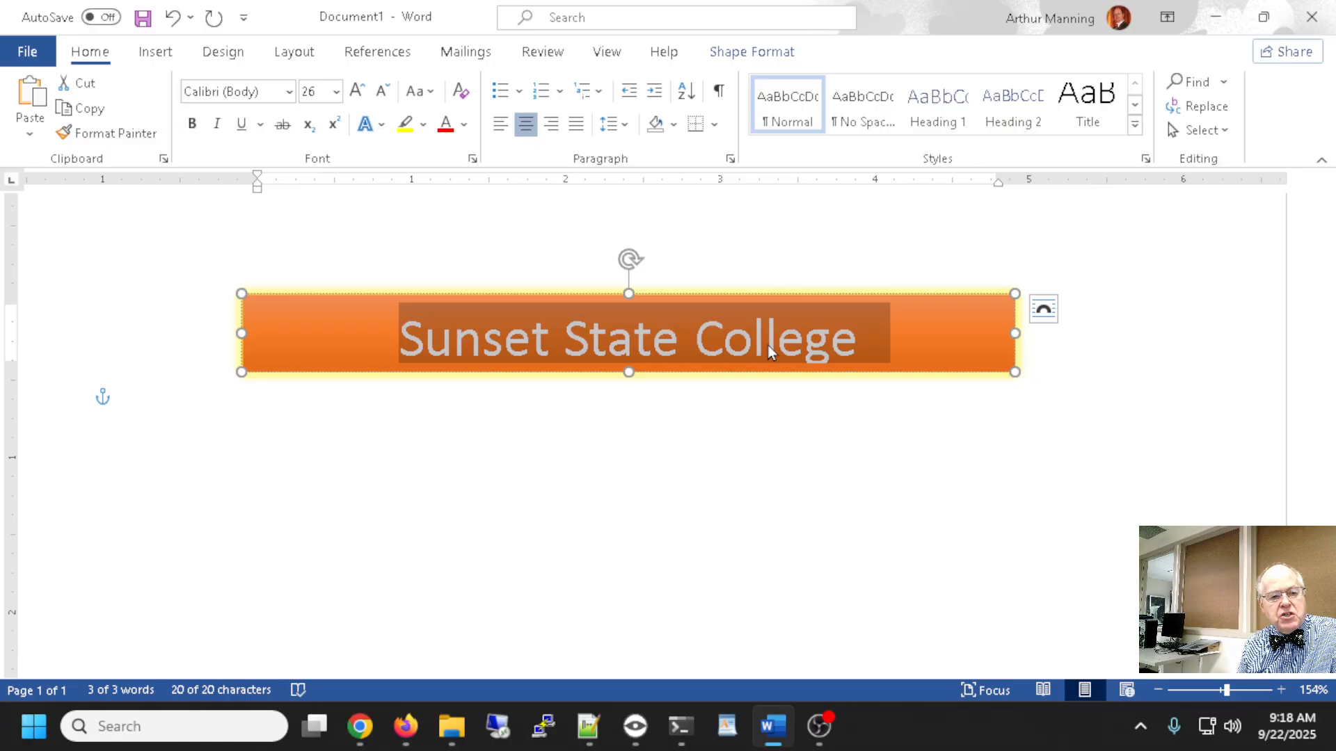
{"action": "key", "text": "ctrl+shift+period"}
{"action": "key", "text": "ctrl+shift+period"}
{"action": "key", "text": "ctrl+shift+period"}
{"action": "key", "text": "ctrl+shift+period"}
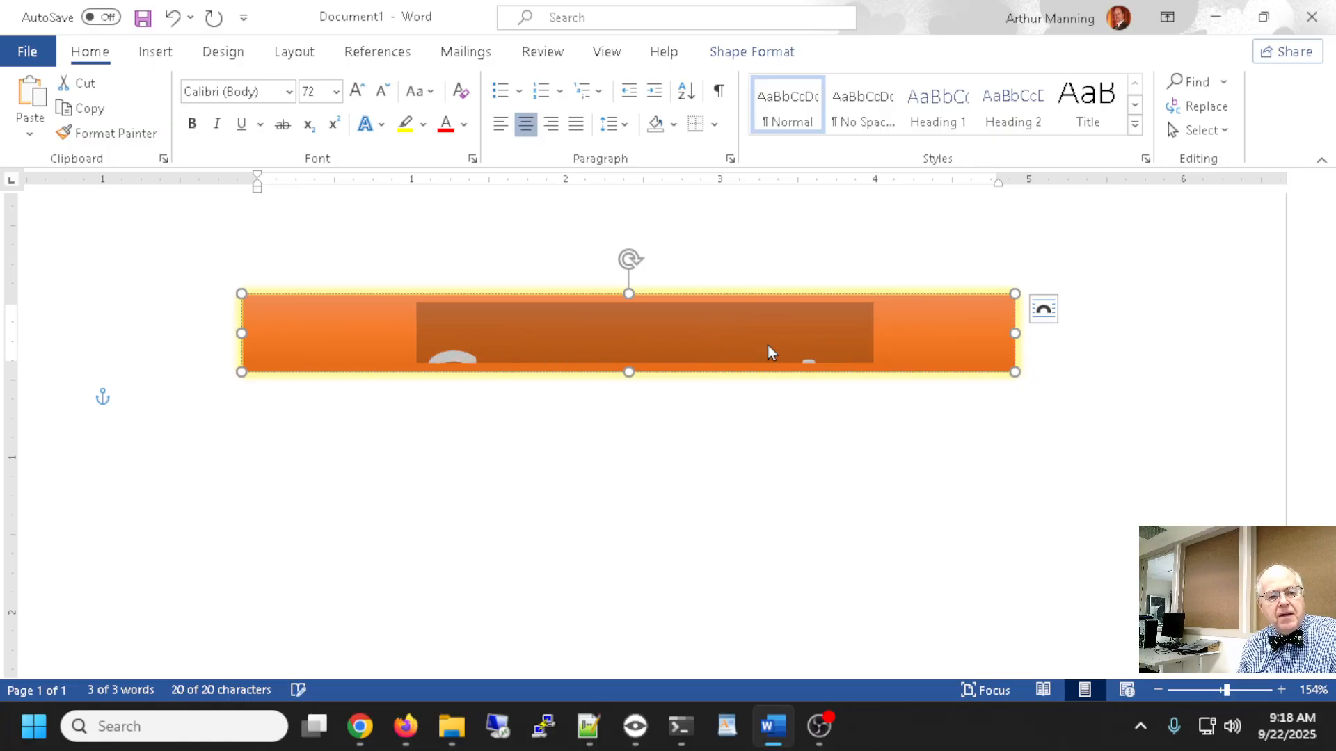
- Reduce the font size of the selected banner text to 24 pt
{"action": "key", "text": "ctrl+shift+comma"}
{"action": "key", "text": "ctrl+shift+comma"}
{"action": "key", "text": "ctrl+shift+comma"}
{"action": "key", "text": "ctrl+shift+comma"}
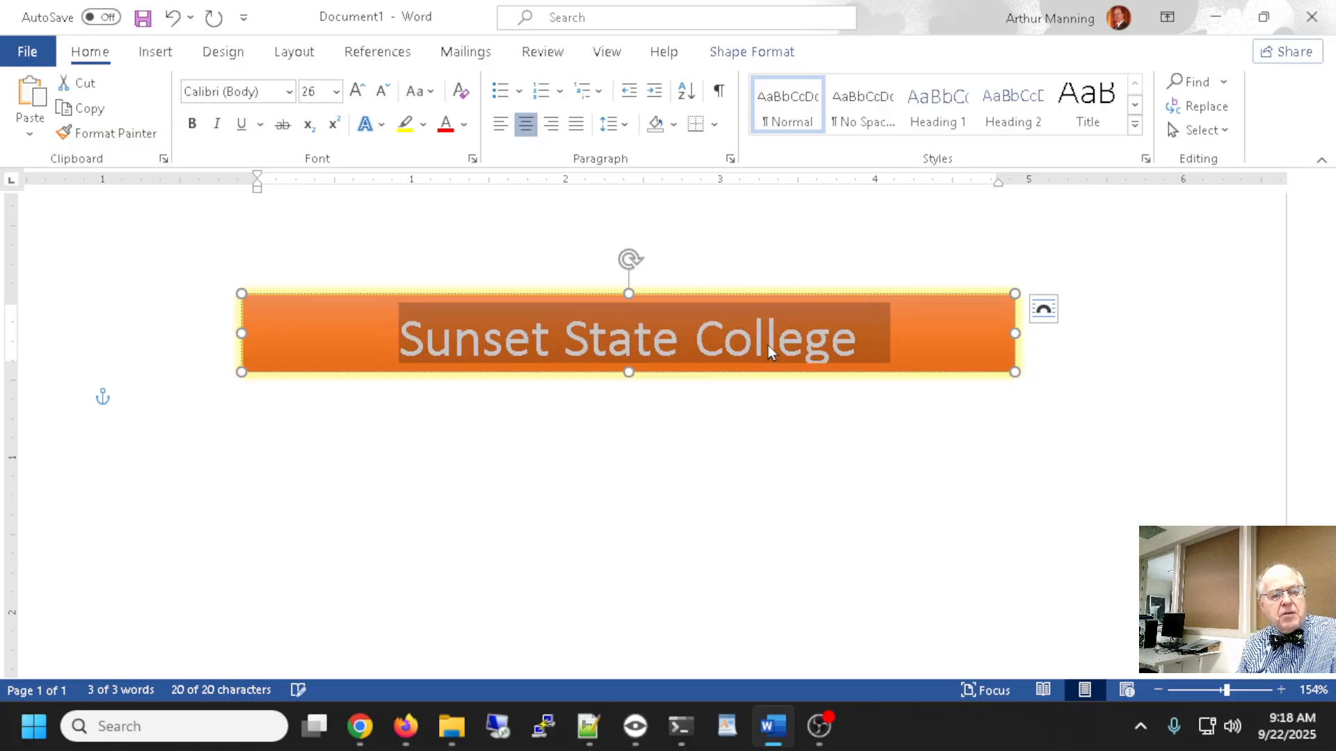
{"action": "key", "text": "ctrl+shift+comma"}
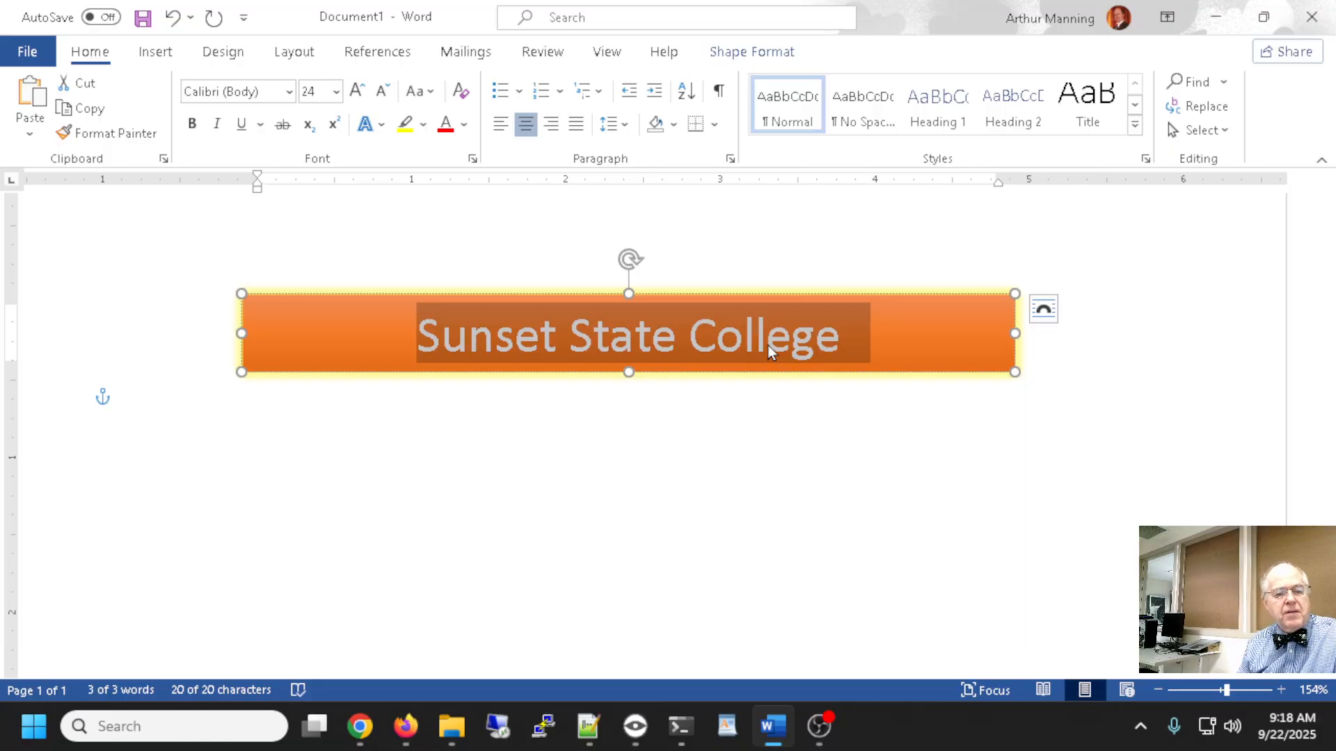
- Set the selected banner text to 24 pt bold and deselect the banner
{"action": "left_click", "coordinate": [337, 92]}
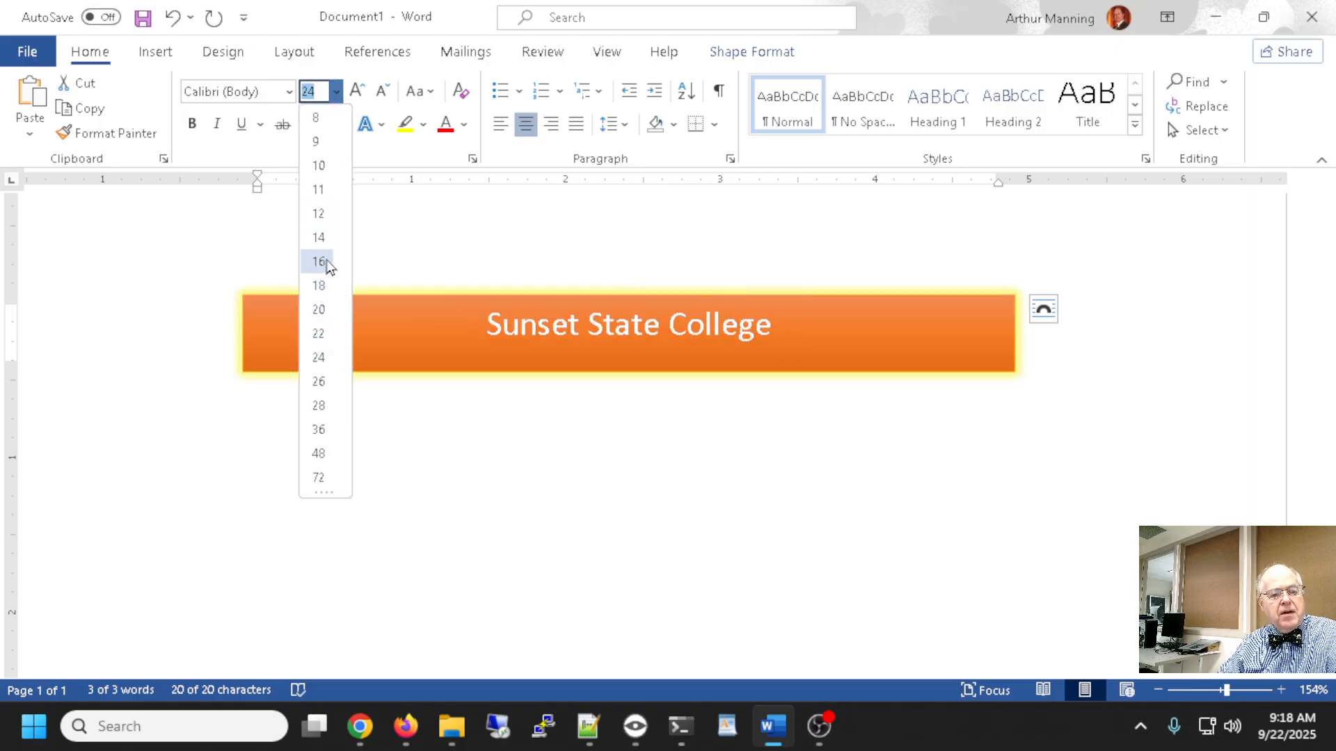
{"action": "left_click", "coordinate": [323, 362]}
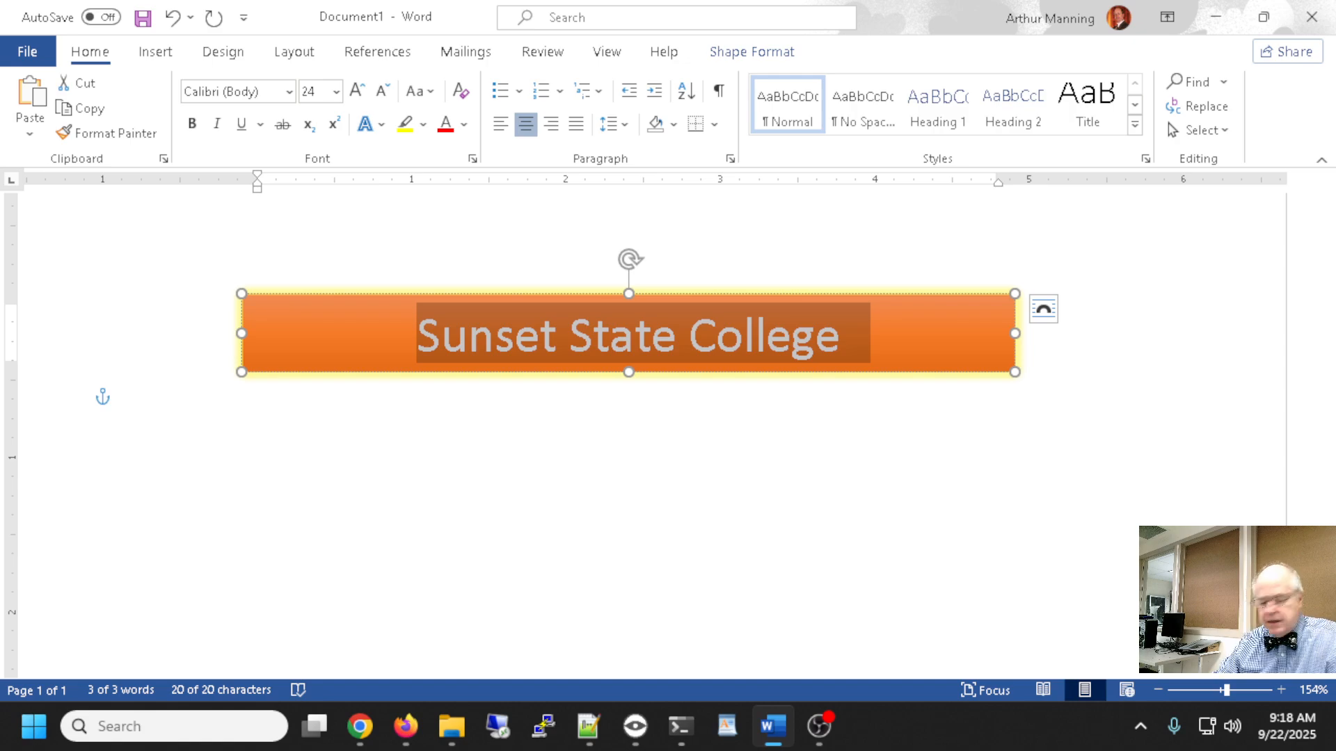
{"action": "left_click", "coordinate": [192, 127]}
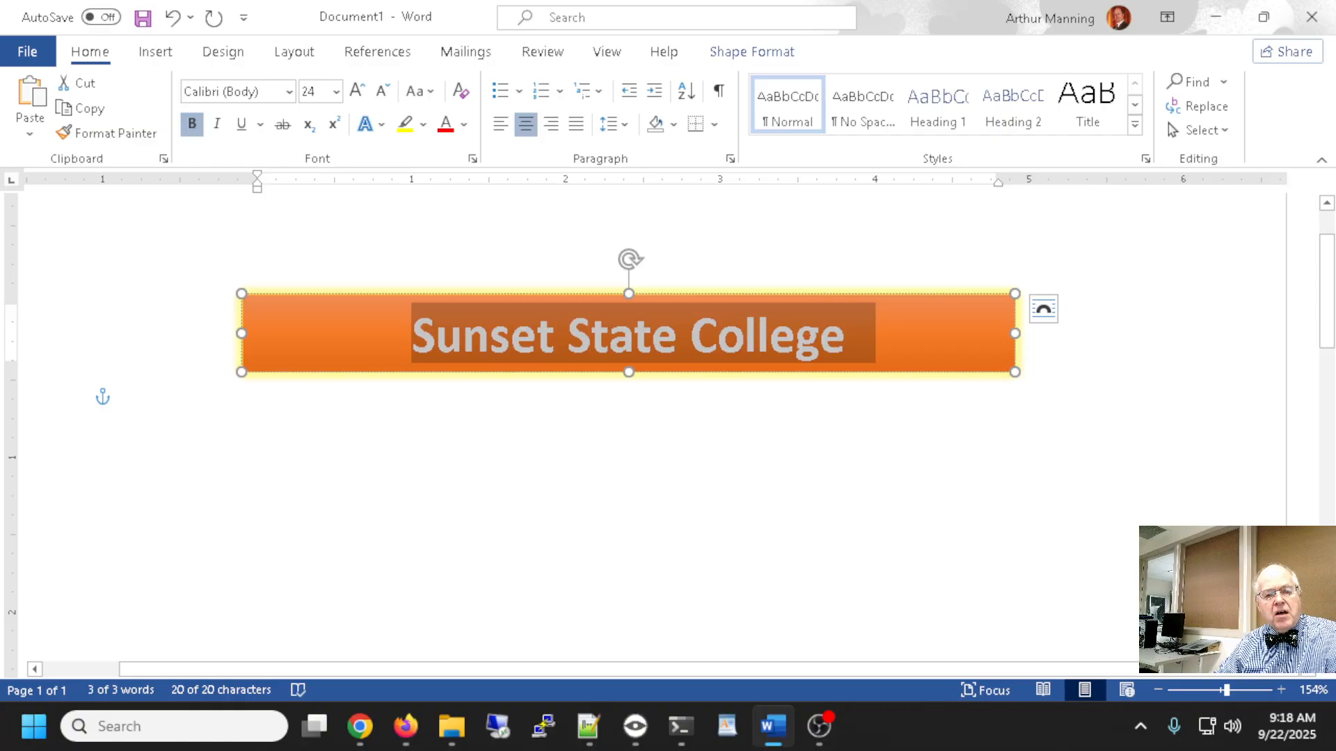
{"action": "left_click", "coordinate": [131, 403]}
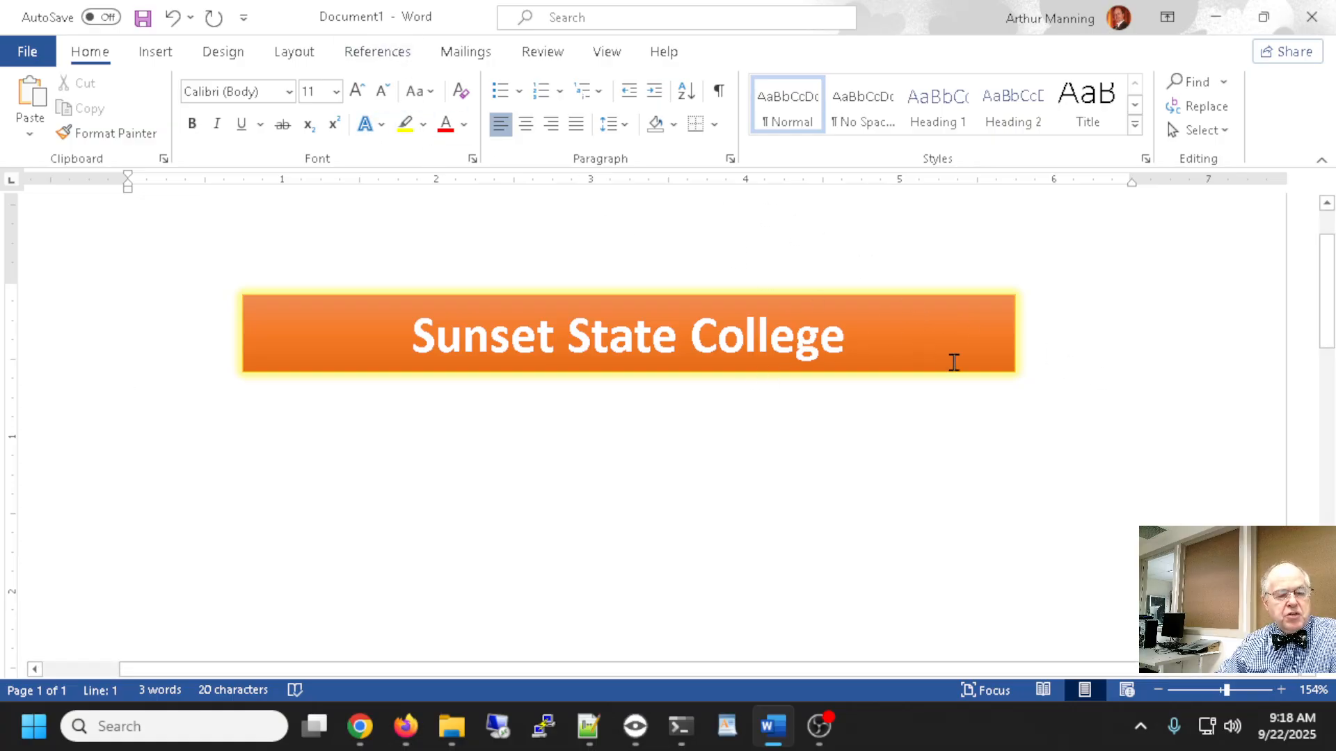
{"action": "left_click", "coordinate": [925, 331]}
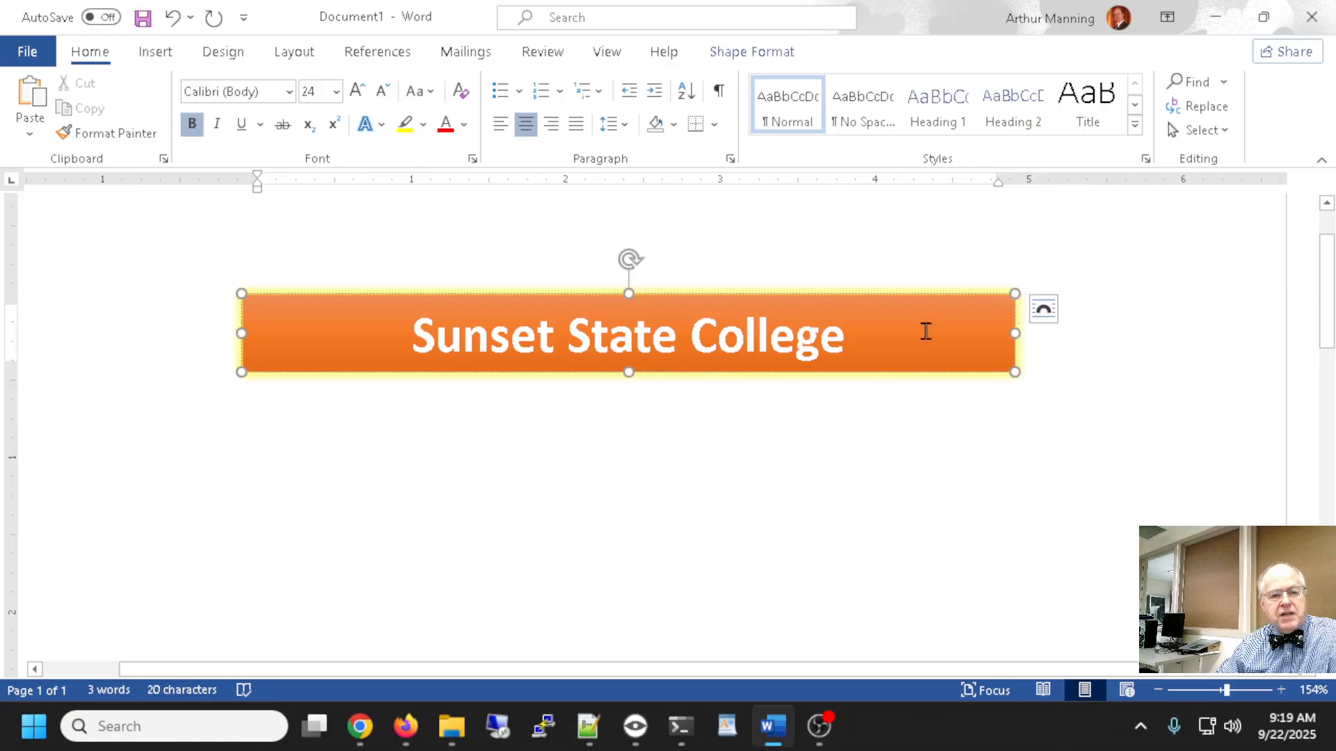
{"action": "left_click", "coordinate": [739, 56]}
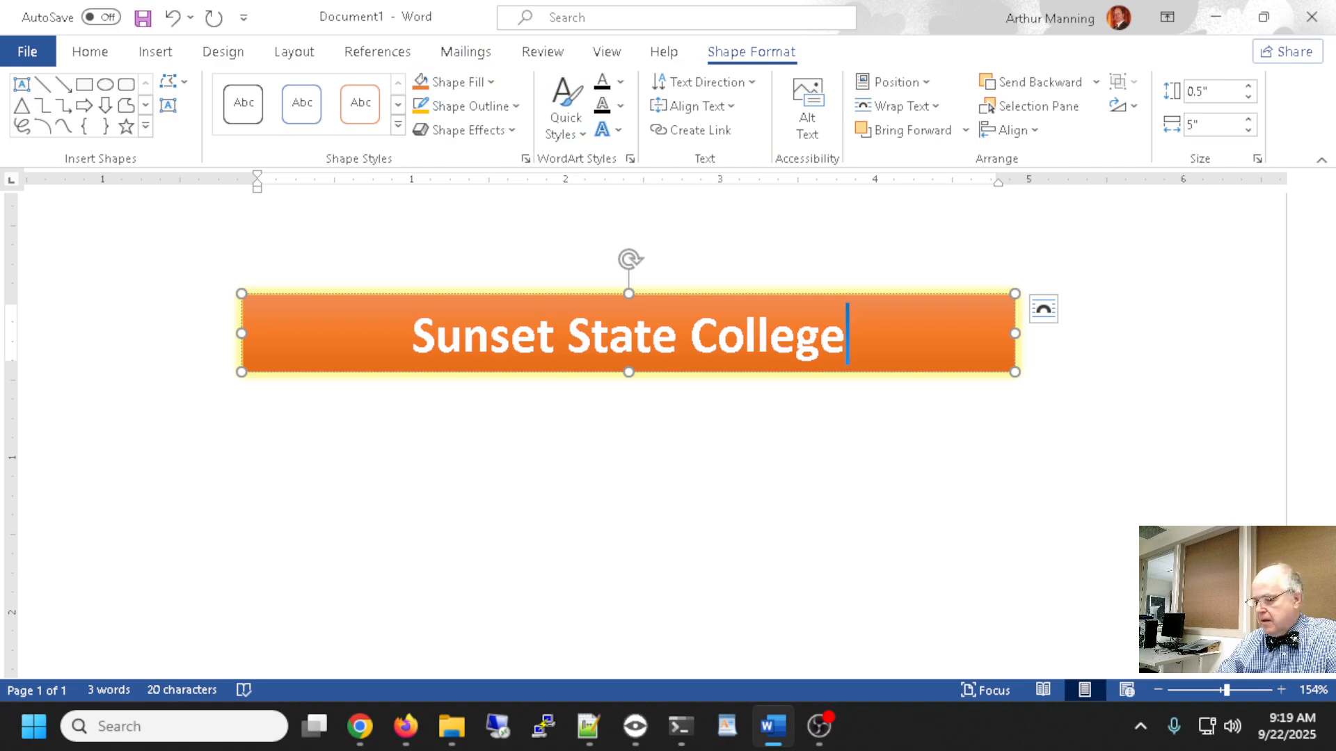
{"action": "key", "text": "alt+Tab"}
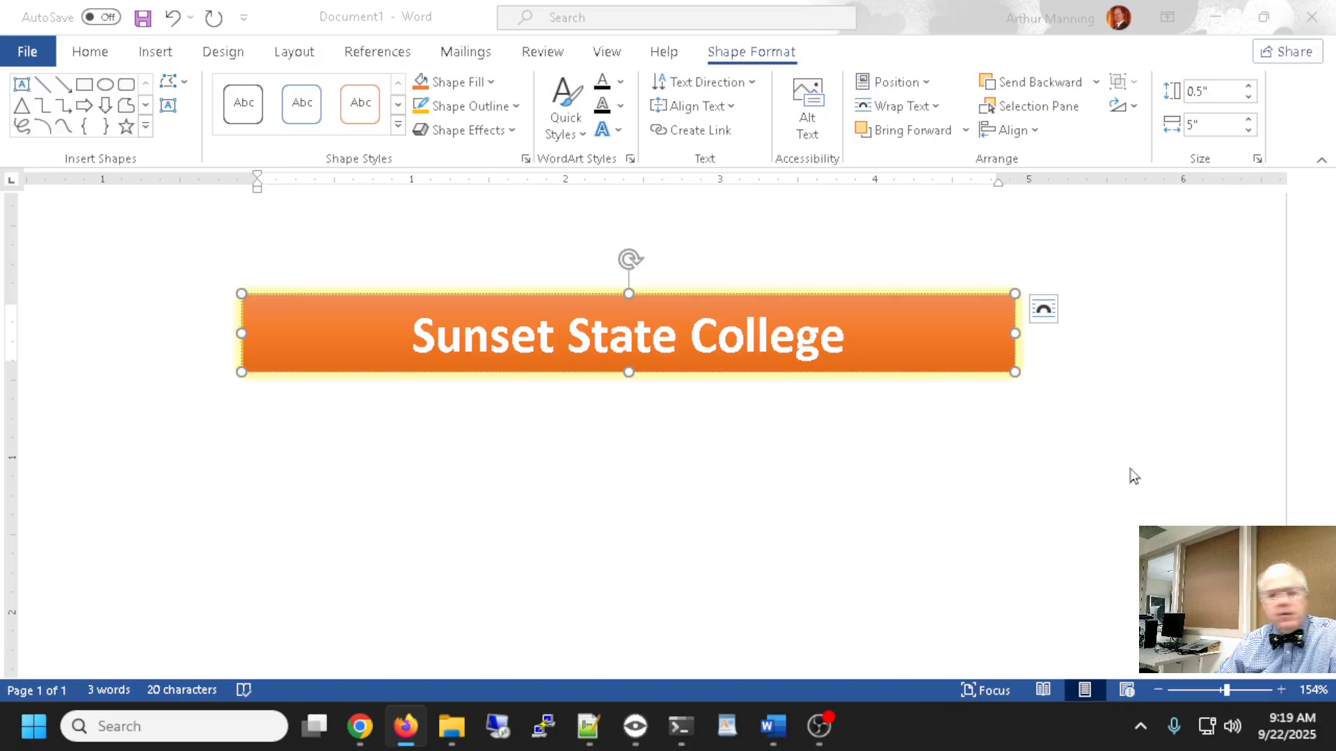
{"action": "key", "text": "alt+Tab"}
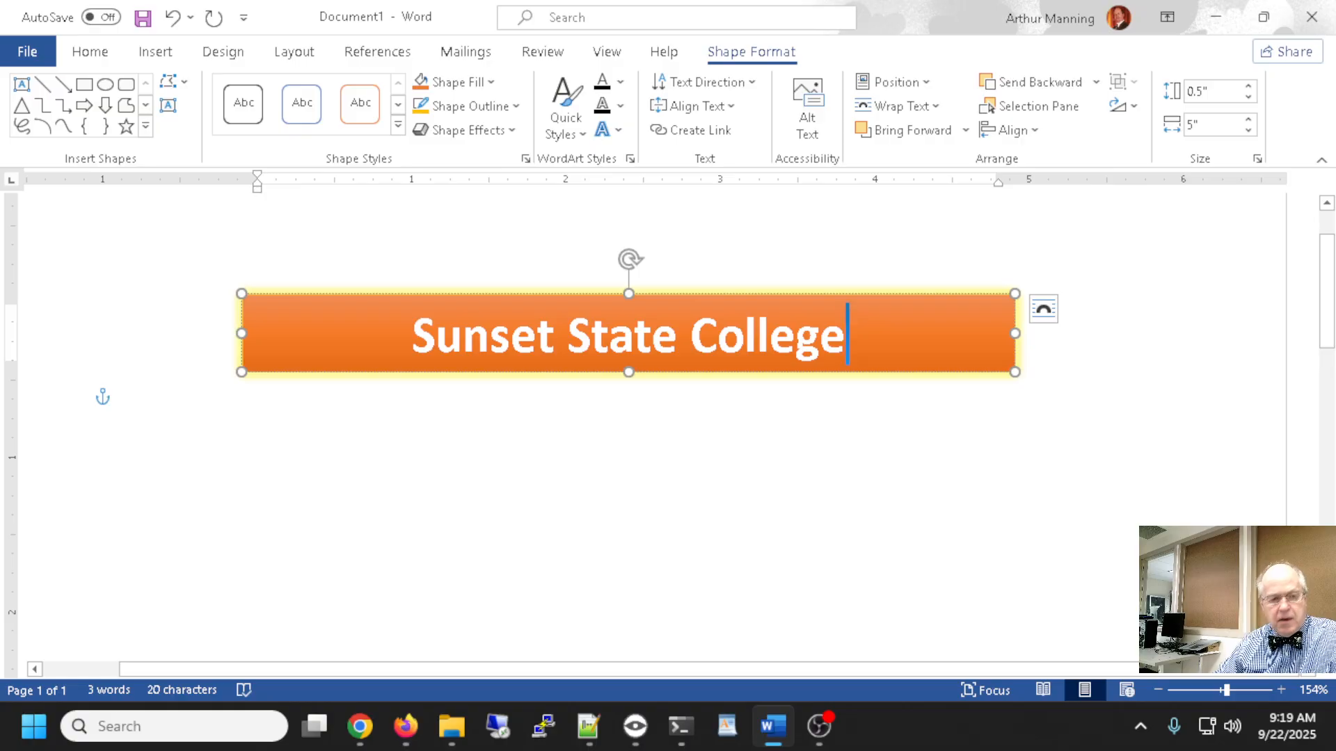
{"action": "scroll", "coordinate": [629, 334], "scroll_direction": "up", "scroll_amount": 2}
{"action": "scroll", "coordinate": [629, 334], "scroll_direction": "down", "scroll_amount": 5}
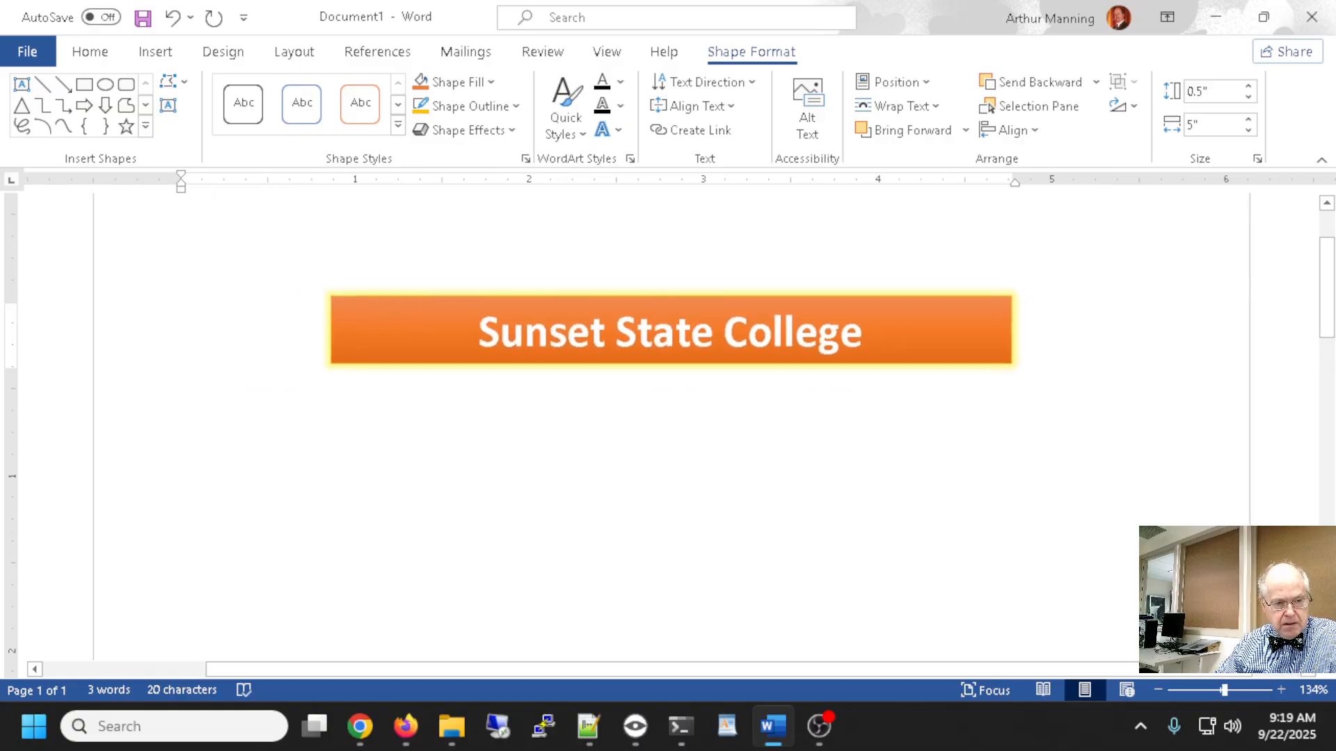
{"action": "scroll", "coordinate": [1140, 352], "scroll_direction": "up", "scroll_amount": 2}
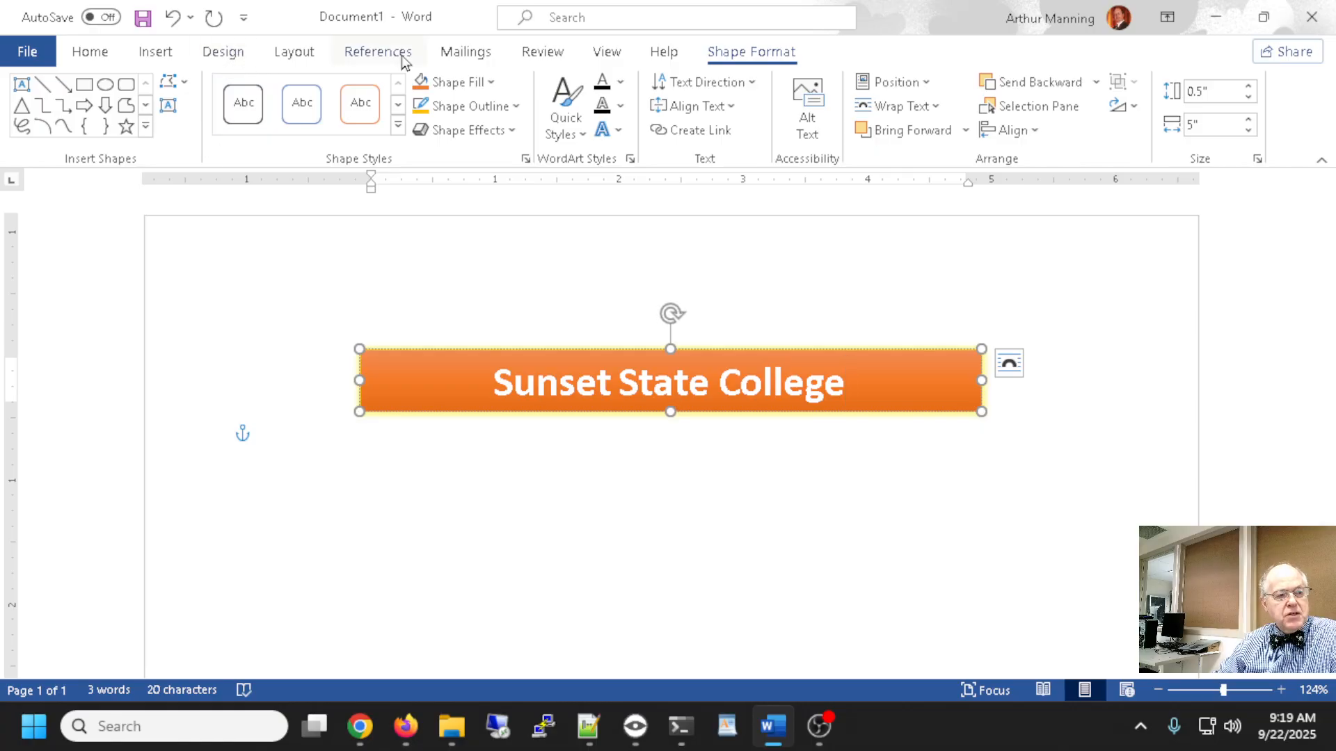
- Search online pictures for "eagle", turn off the Creative Commons only filter and browse the results
{"action": "left_click", "coordinate": [157, 54]}
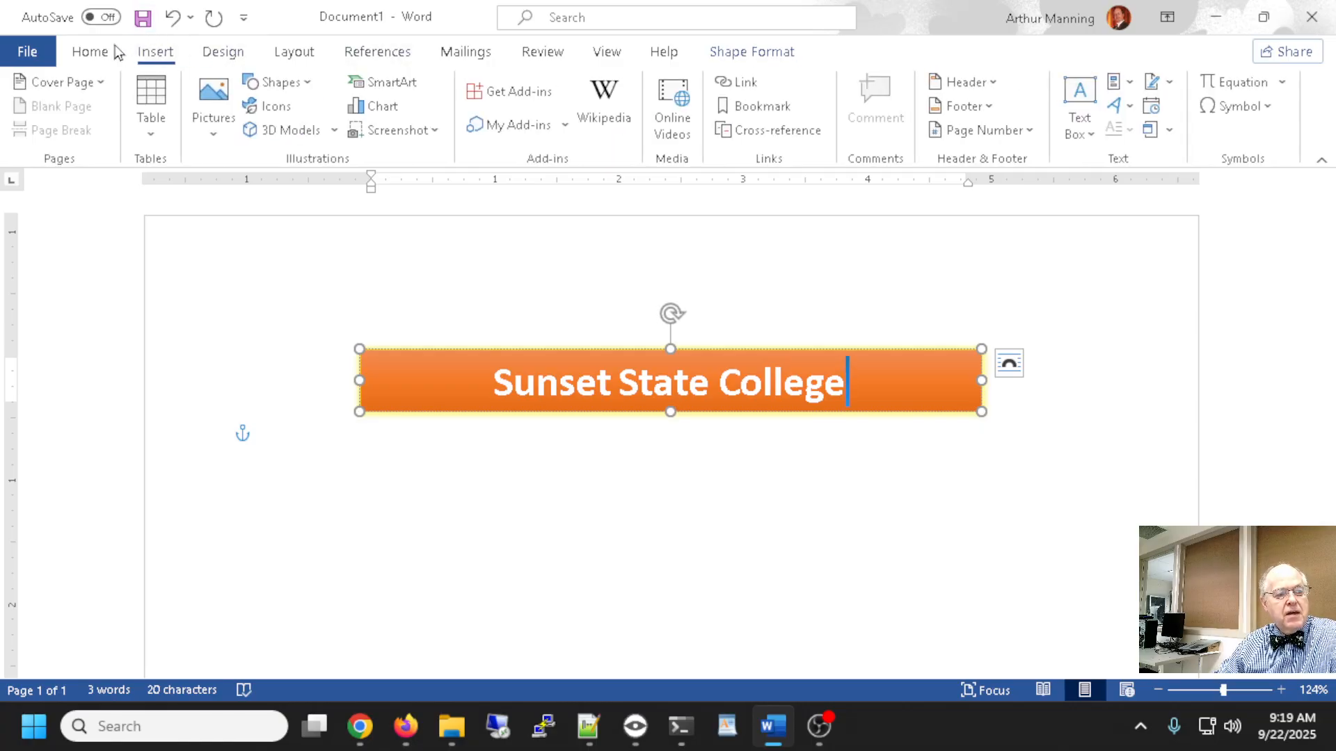
{"action": "left_click", "coordinate": [215, 136]}
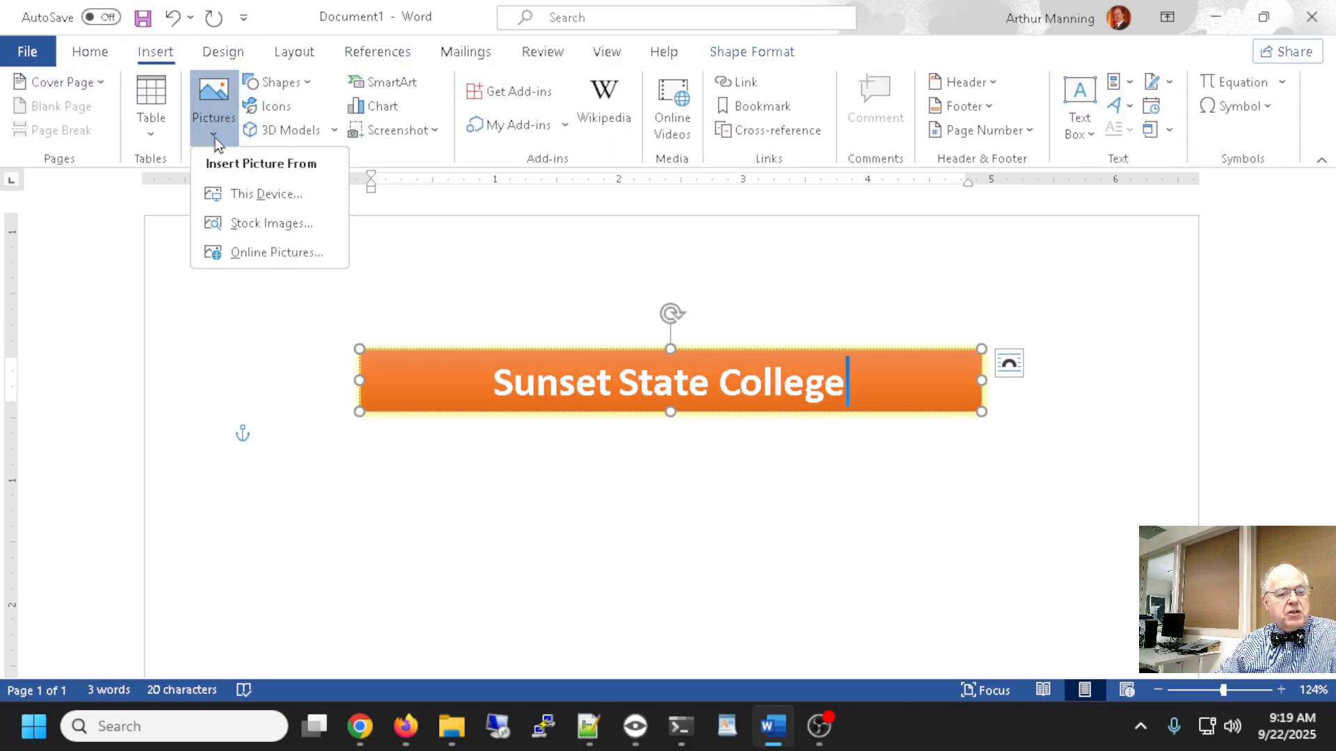
{"action": "left_click", "coordinate": [277, 254]}
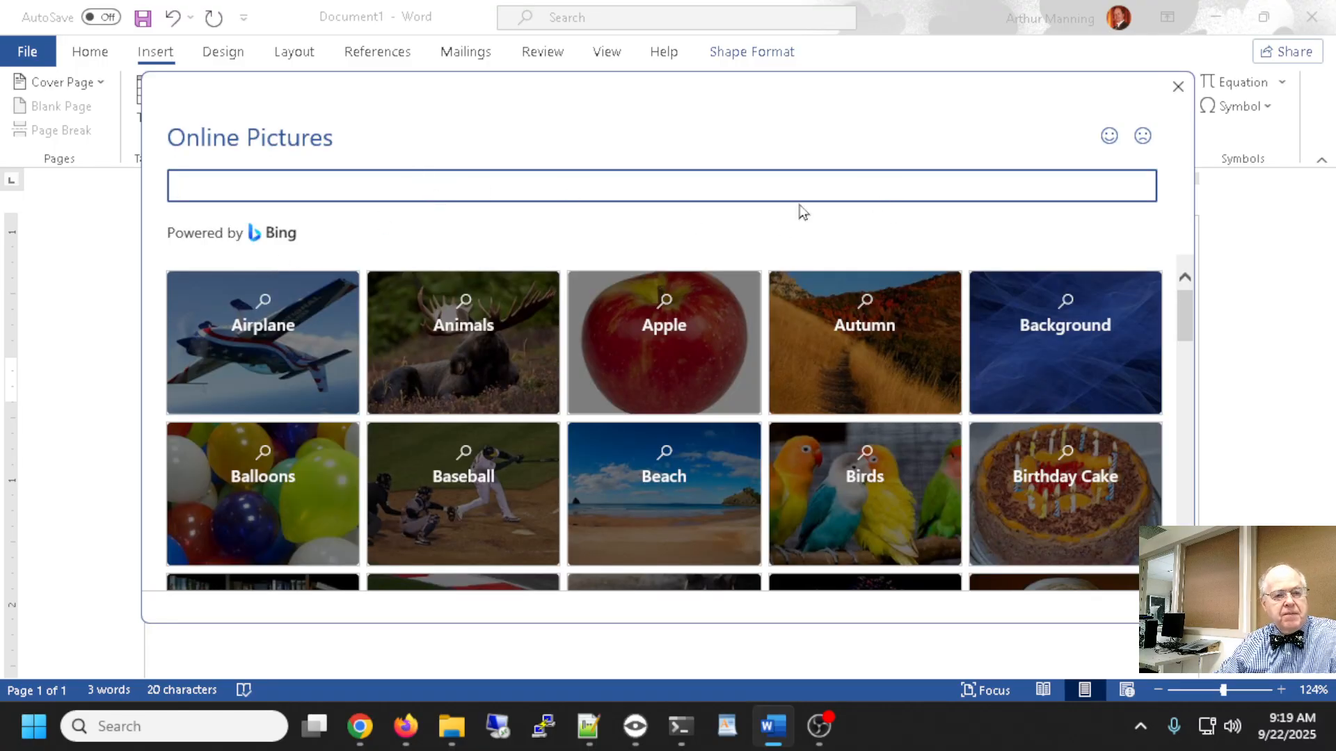
{"action": "type", "text": "eagle"}
{"action": "key", "text": "Return"}
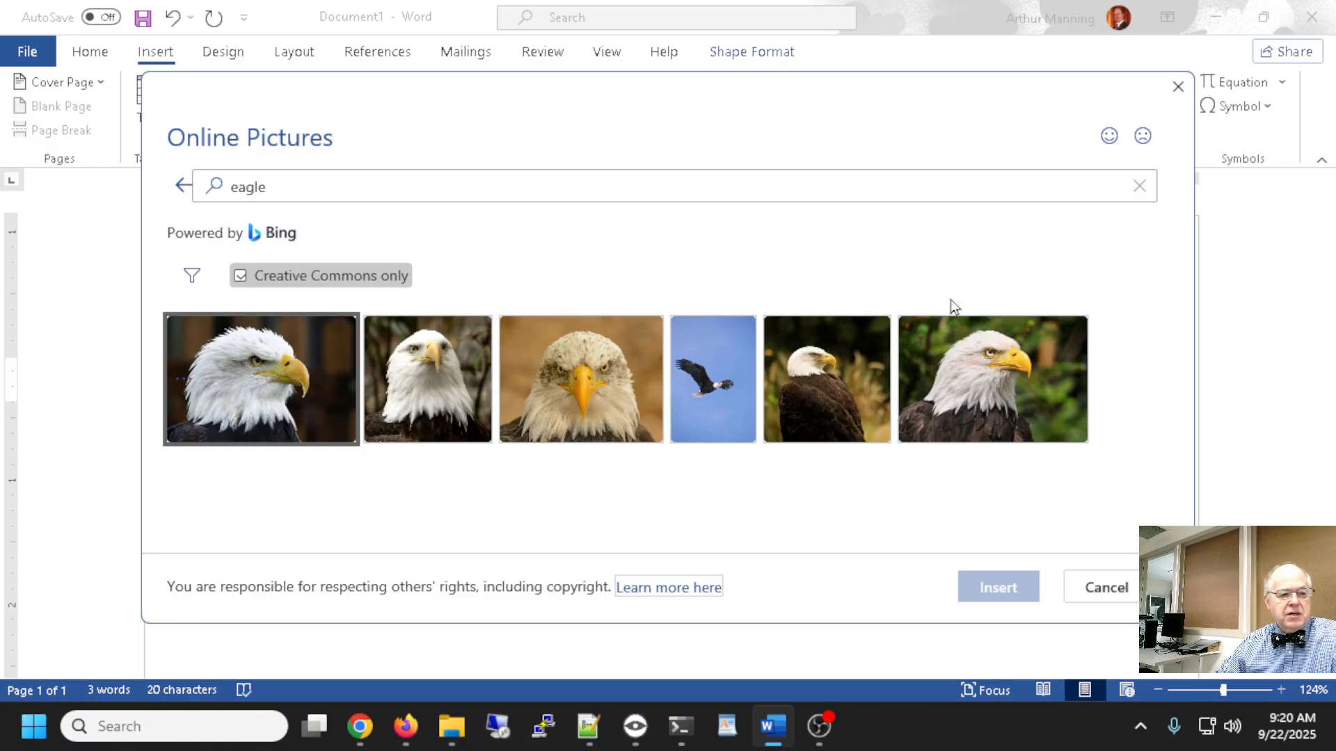
{"action": "left_click", "coordinate": [240, 277]}
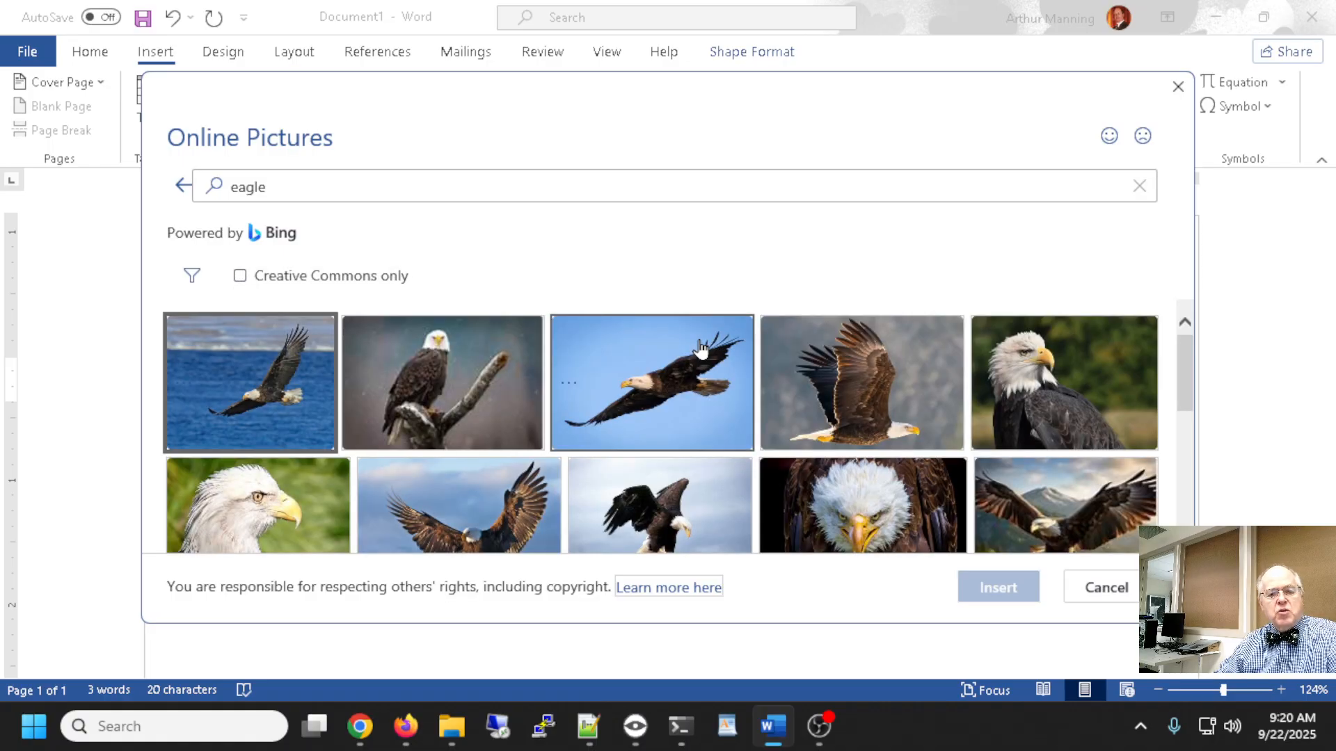
{"action": "scroll", "coordinate": [700, 349], "scroll_direction": "down", "scroll_amount": 5}
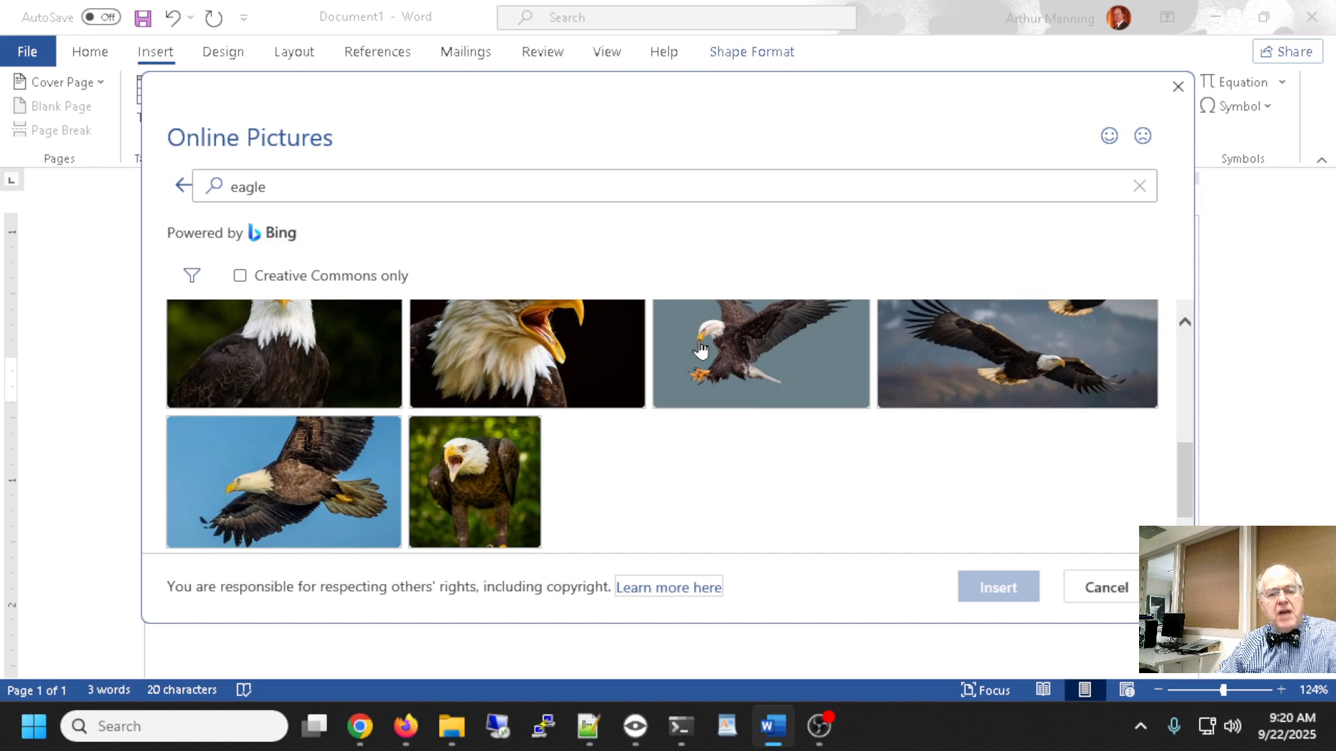
{"action": "scroll", "coordinate": [701, 349], "scroll_direction": "up", "scroll_amount": 5}
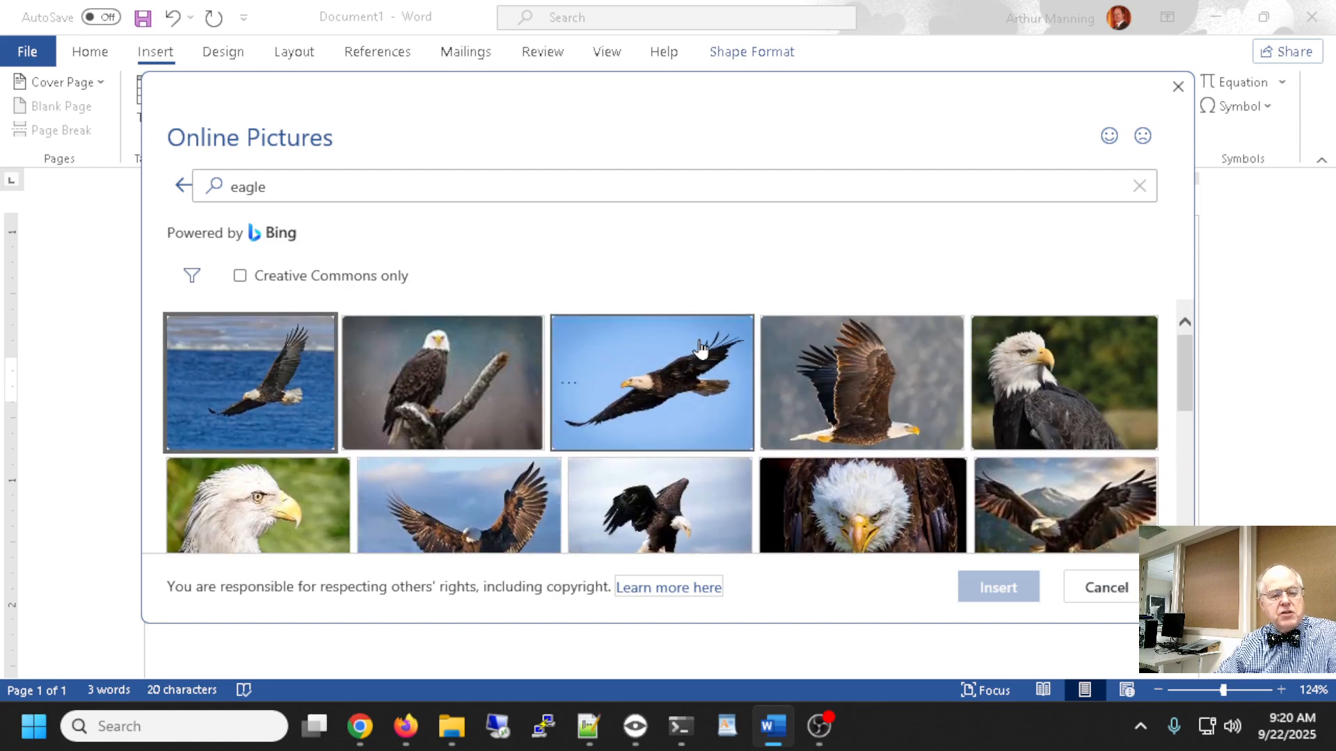
{"action": "left_click", "coordinate": [306, 183]}
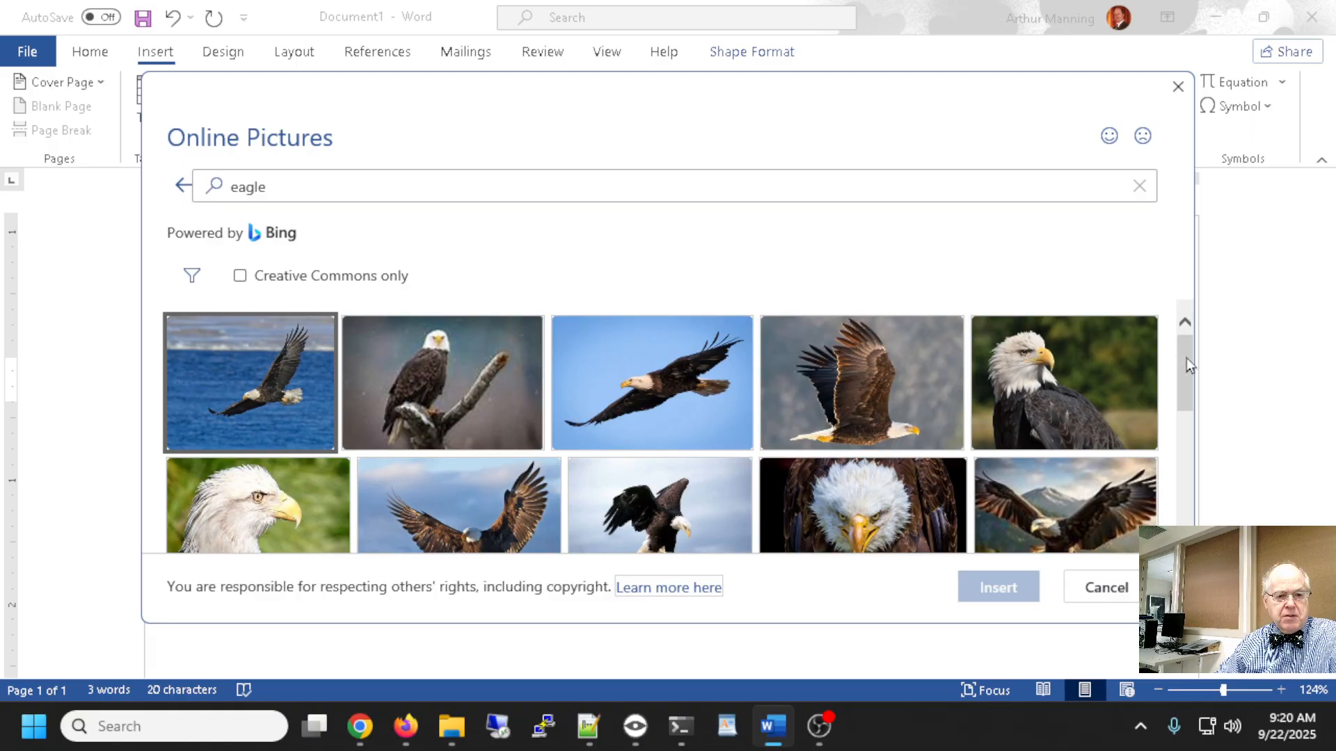
{"action": "left_click_drag", "start_coordinate": [1182, 357], "coordinate": [1167, 473]}
{"action": "left_click_drag", "start_coordinate": [1175, 520], "coordinate": [1203, 327]}
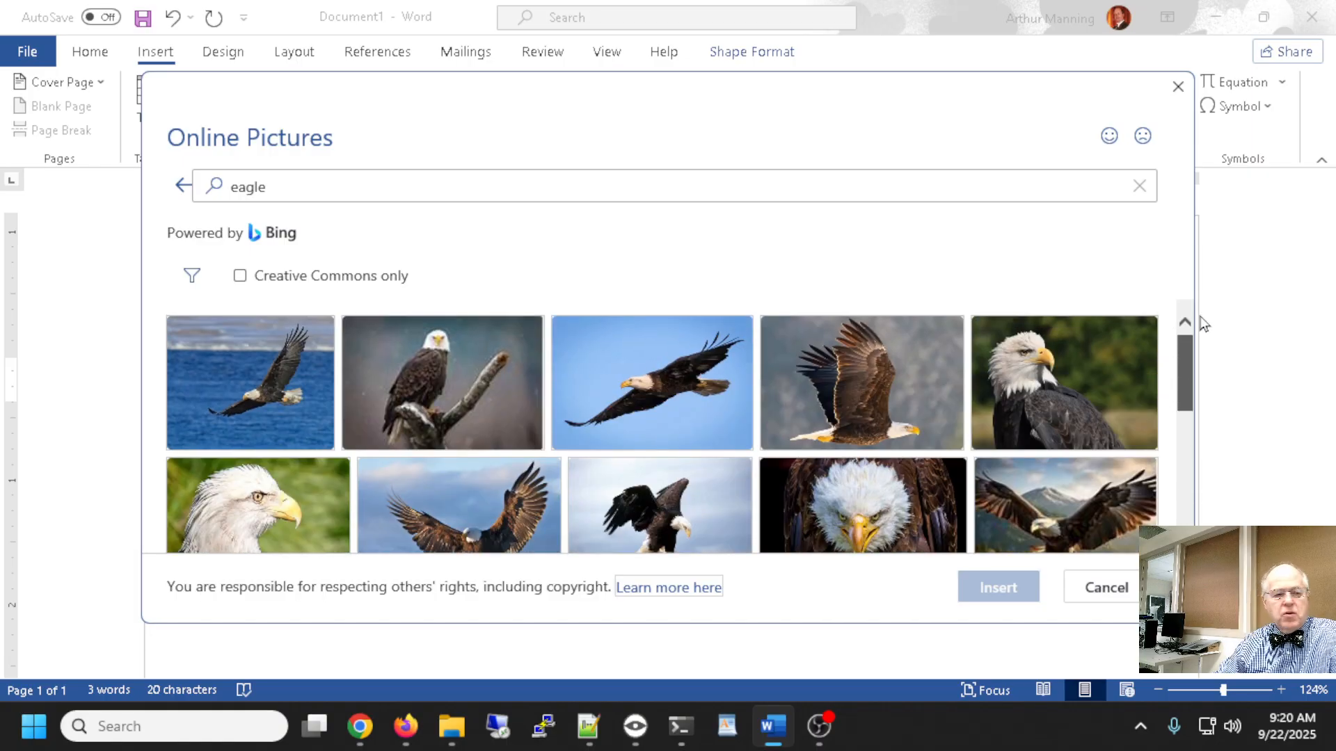
- Change the online picture search to "eagle art" and look through the results
{"action": "left_click", "coordinate": [297, 189]}
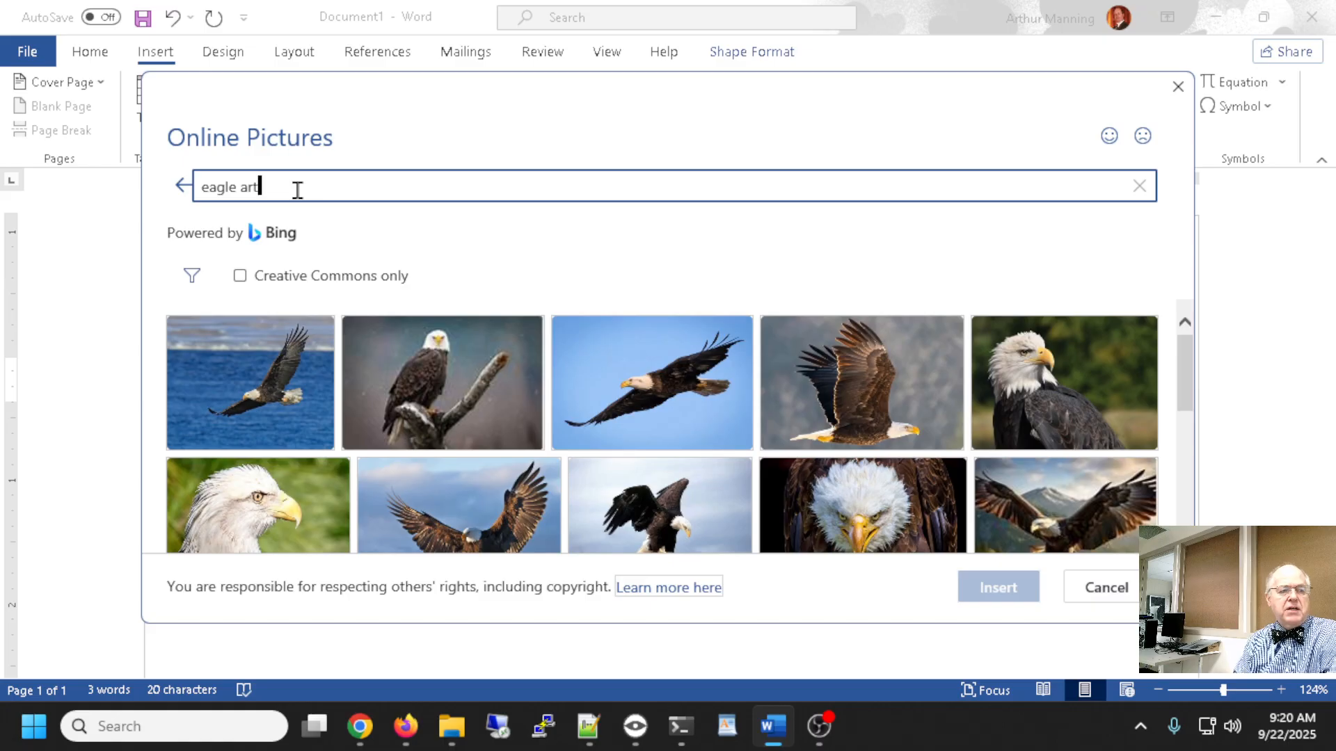
{"action": "type", "text": "art"}
{"action": "key", "text": "Return"}
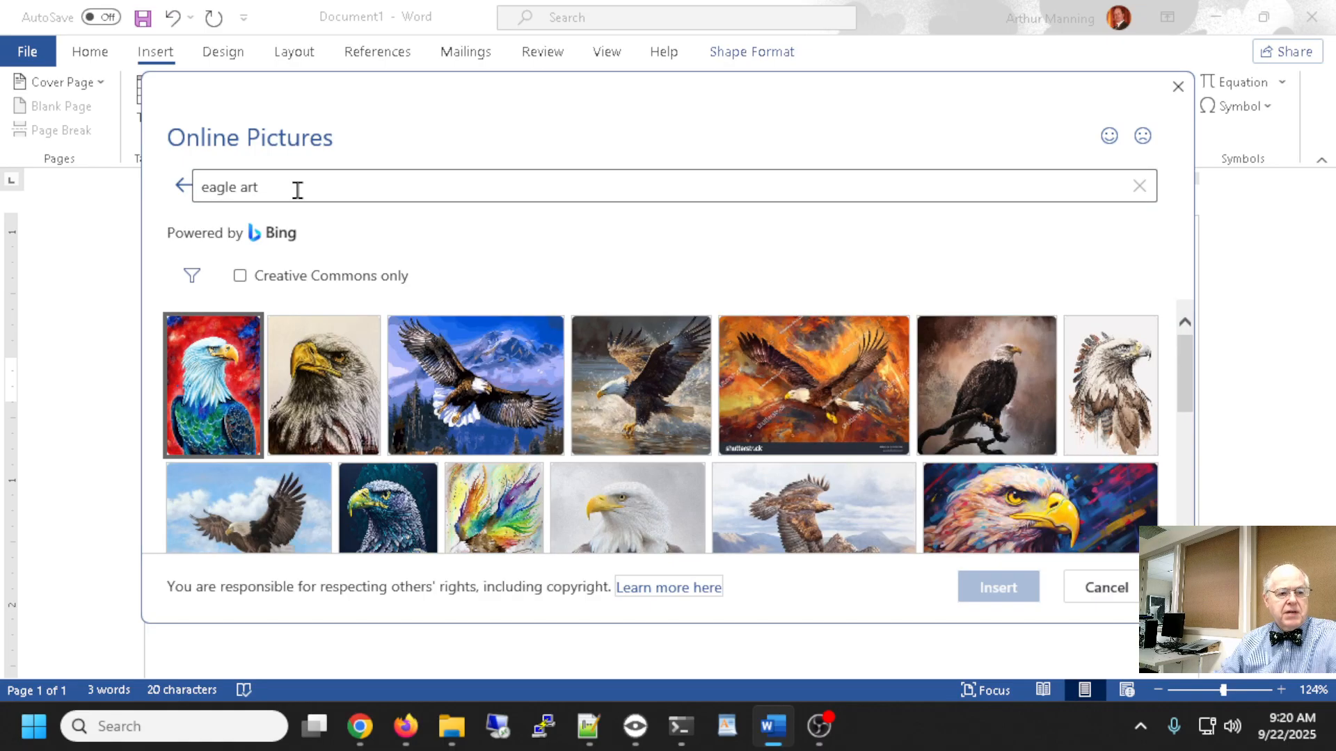
{"action": "scroll", "coordinate": [1023, 407], "scroll_direction": "down", "scroll_amount": 5}
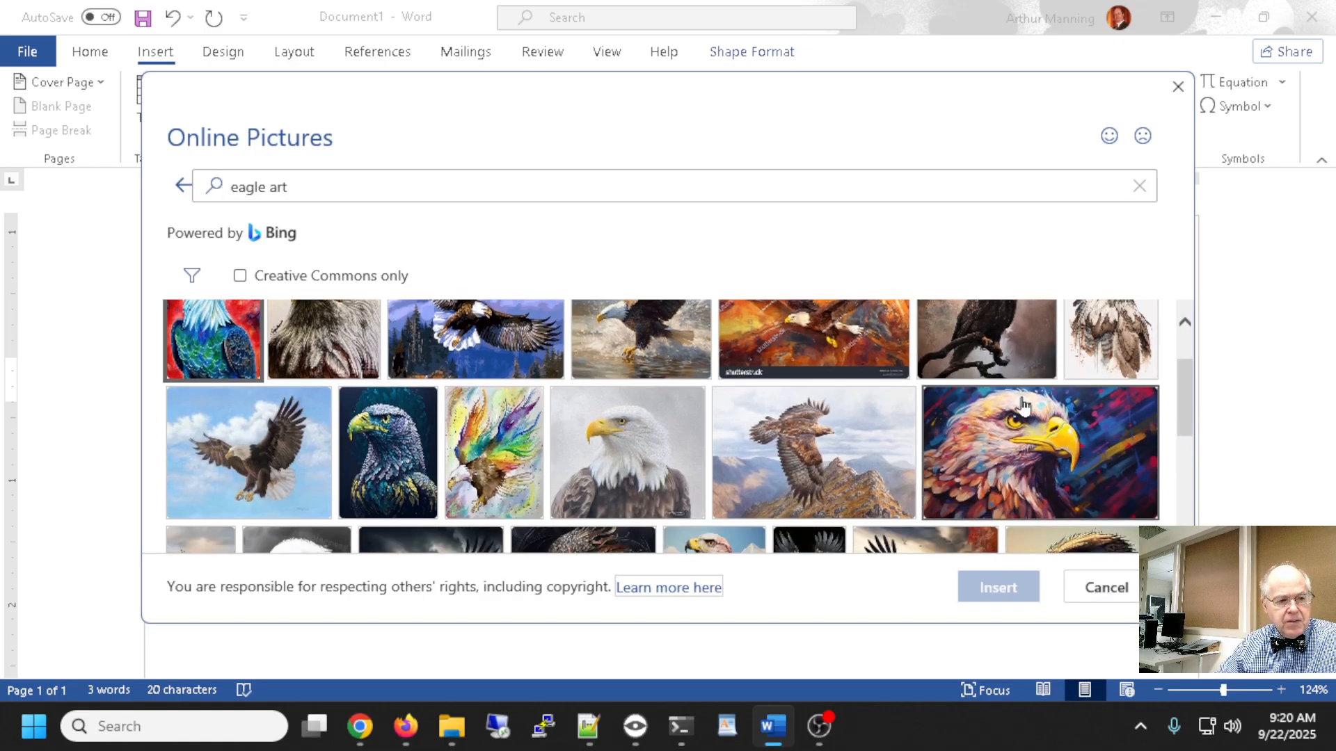
{"action": "scroll", "coordinate": [1023, 407], "scroll_direction": "down", "scroll_amount": 2}
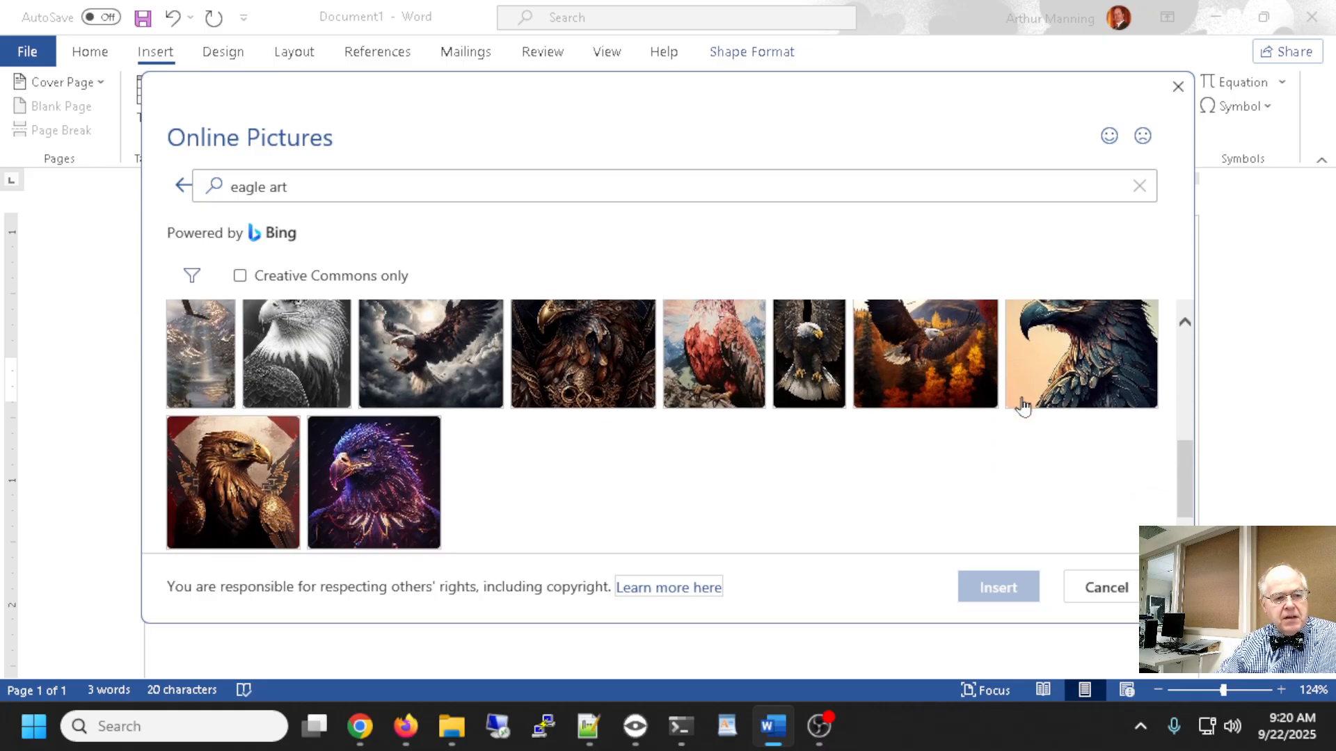
{"action": "scroll", "coordinate": [1022, 403], "scroll_direction": "up", "scroll_amount": 5}
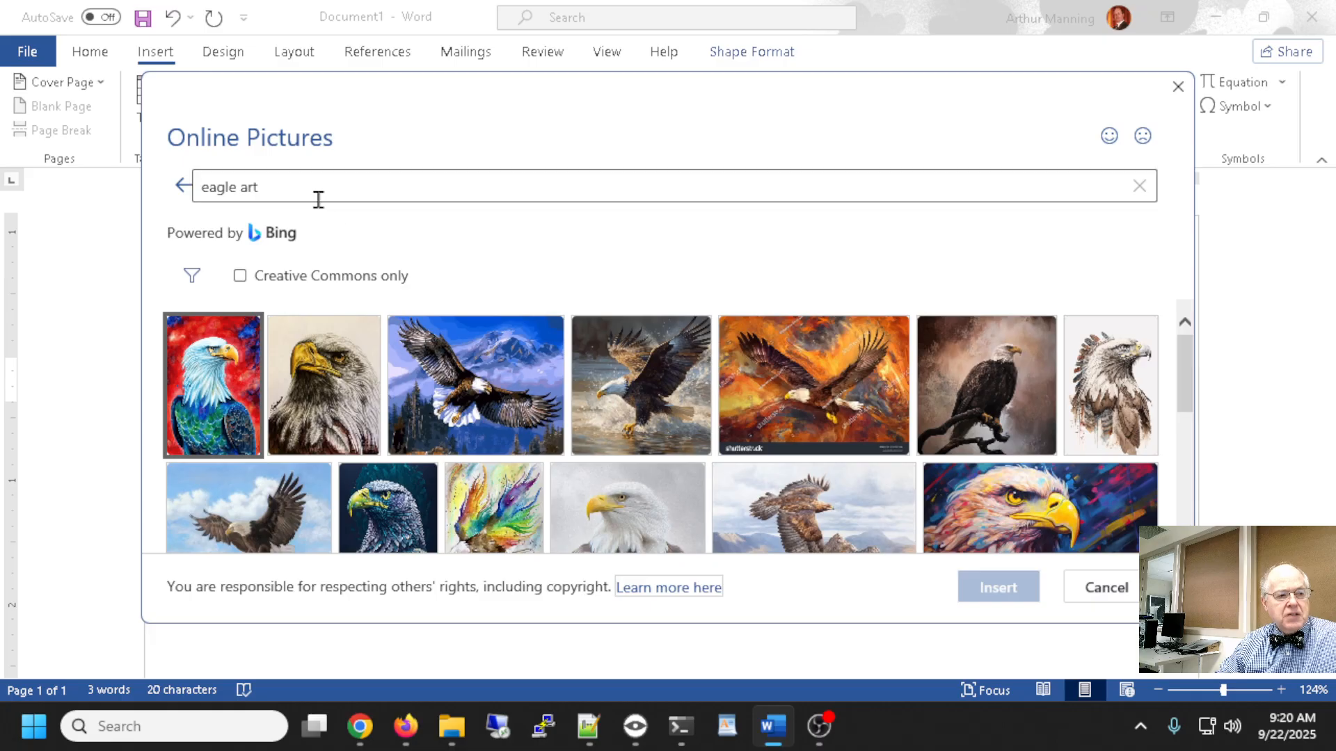
- Replace the online picture search term with "eagle clipart" and run the search
{"action": "left_click", "coordinate": [287, 185]}
{"action": "key", "text": "BackSpace"}
{"action": "key", "text": "BackSpace"}
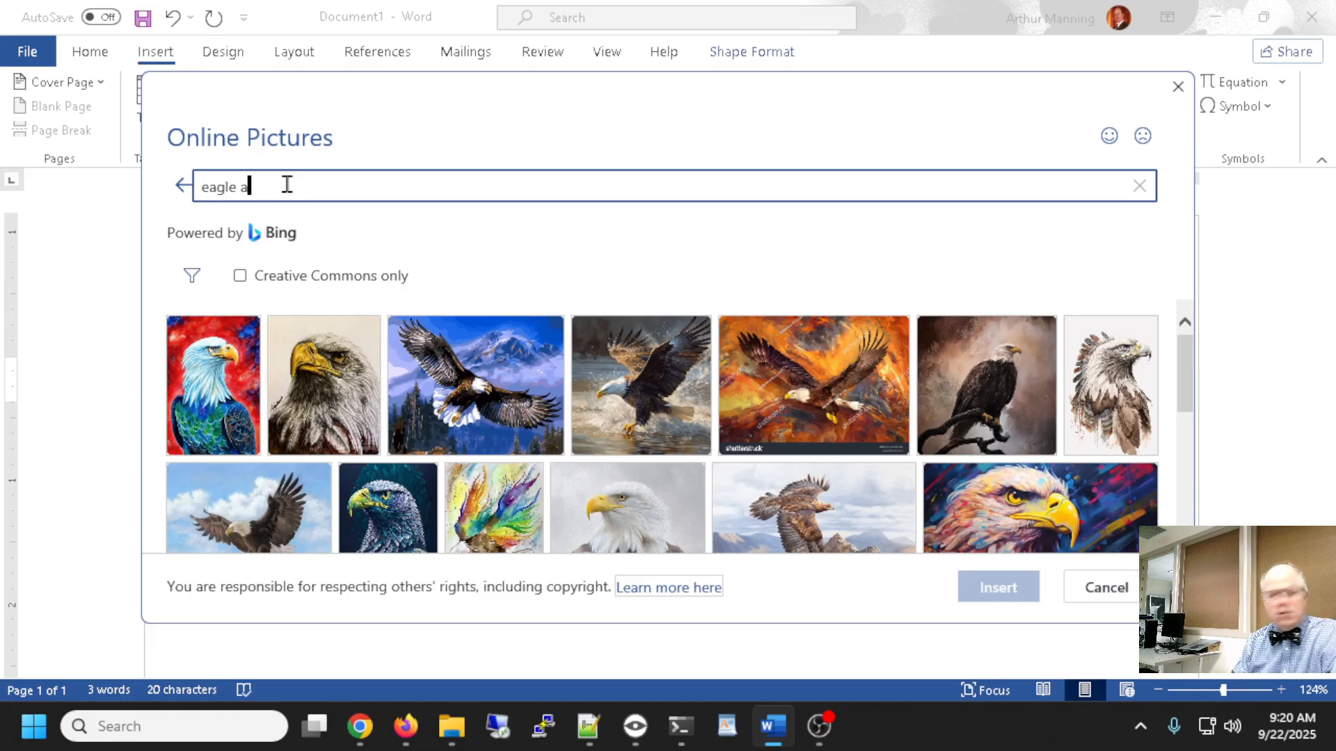
{"action": "type", "text": "clipar"}
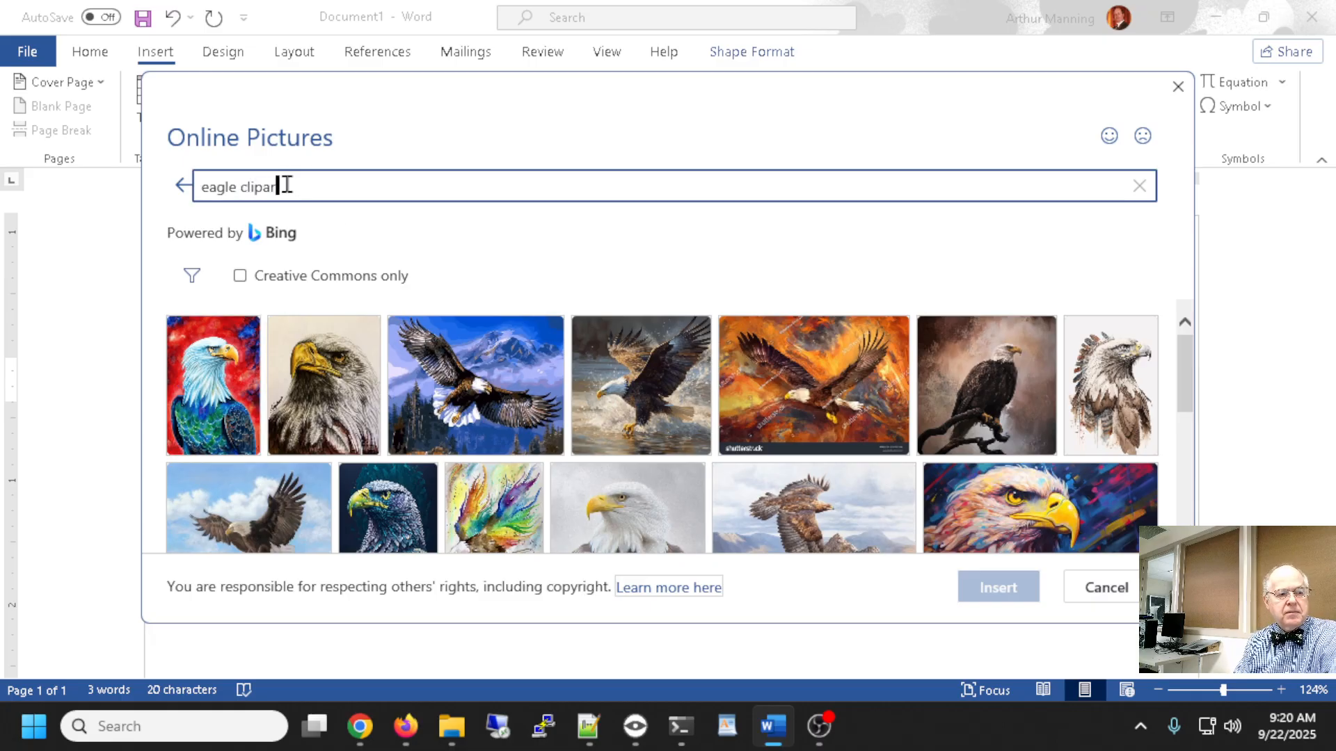
{"action": "type", "text": "t"}
{"action": "key", "text": "Return"}
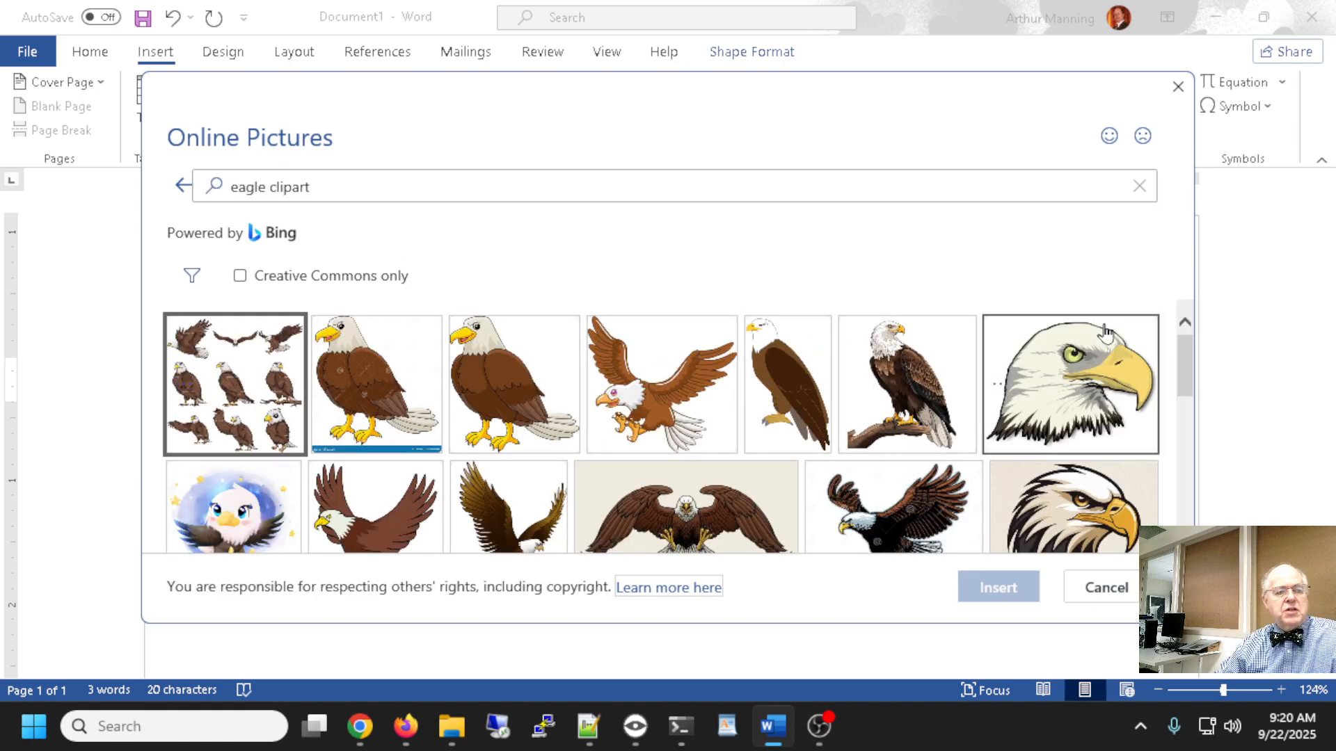
- Browse the eagle clipart and insert the flying brown eagle with the checkered background after the banner text
{"action": "scroll", "coordinate": [1080, 429], "scroll_direction": "down", "scroll_amount": 5}
{"action": "scroll", "coordinate": [1080, 431], "scroll_direction": "down", "scroll_amount": 7}
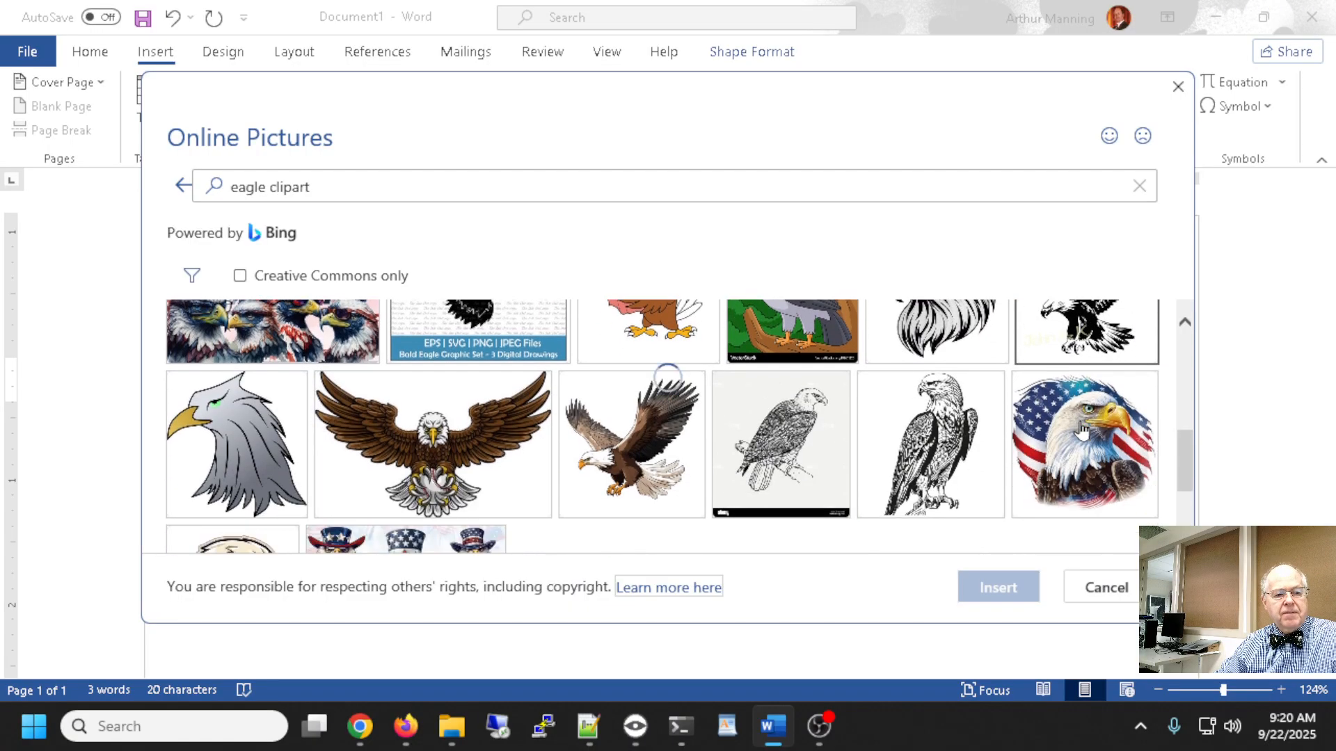
{"action": "scroll", "coordinate": [1075, 433], "scroll_direction": "up", "scroll_amount": 3}
{"action": "left_click", "coordinate": [306, 182]}
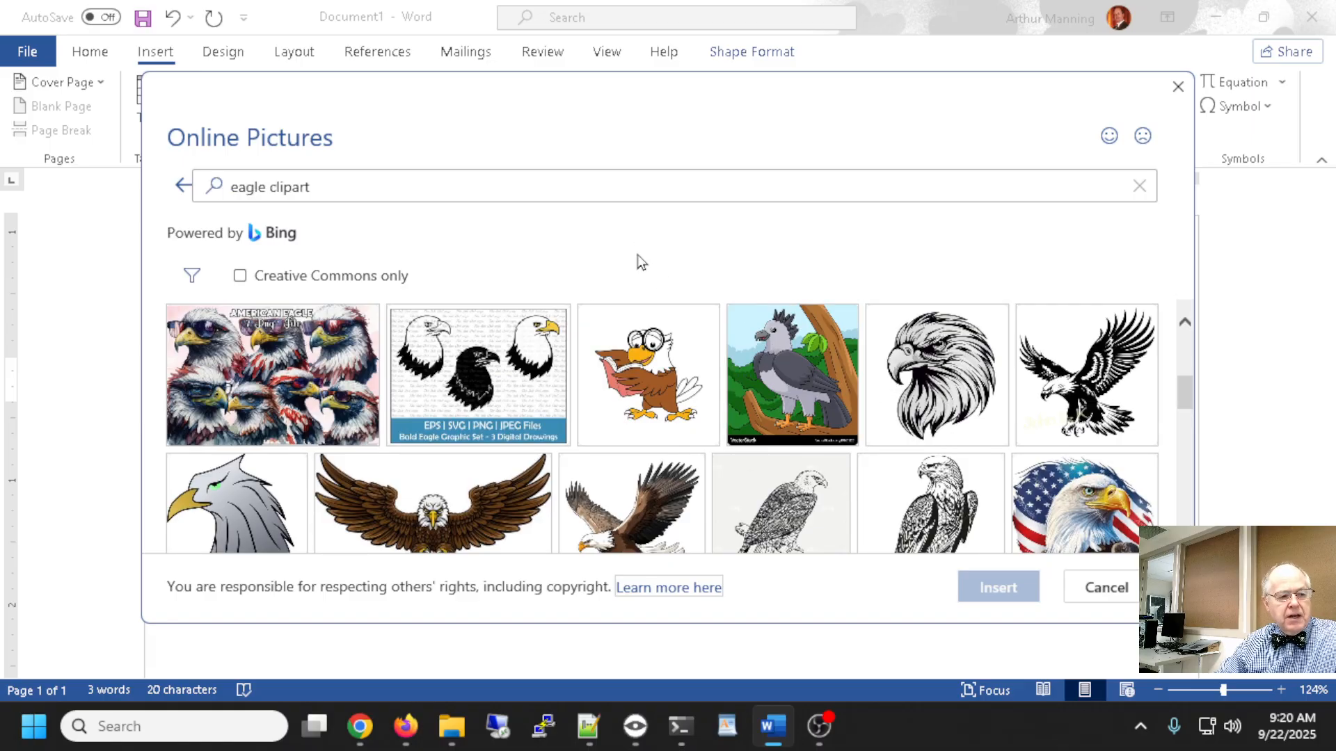
{"action": "scroll", "coordinate": [681, 404], "scroll_direction": "down", "scroll_amount": 3}
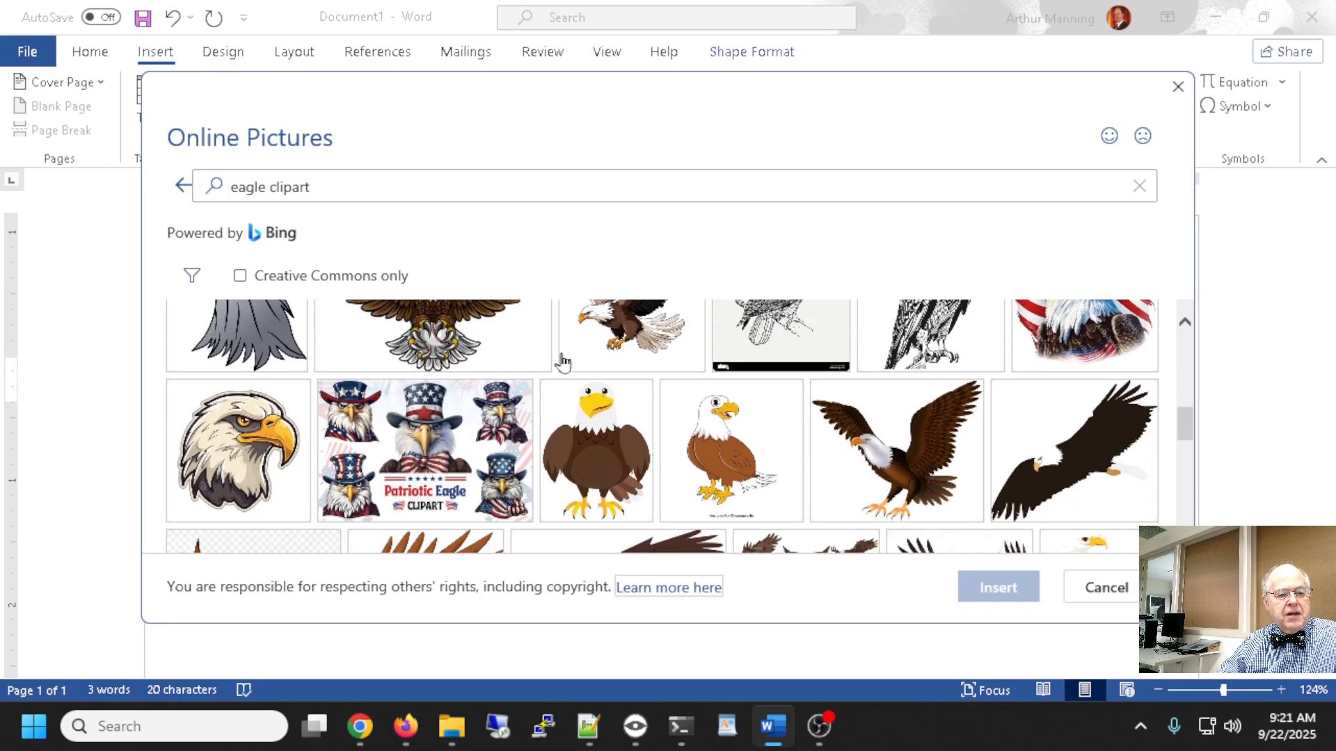
{"action": "scroll", "coordinate": [687, 381], "scroll_direction": "down", "scroll_amount": 2}
{"action": "scroll", "coordinate": [687, 382], "scroll_direction": "down", "scroll_amount": 5}
{"action": "scroll", "coordinate": [687, 382], "scroll_direction": "down", "scroll_amount": 1}
{"action": "scroll", "coordinate": [857, 410], "scroll_direction": "down", "scroll_amount": 1}
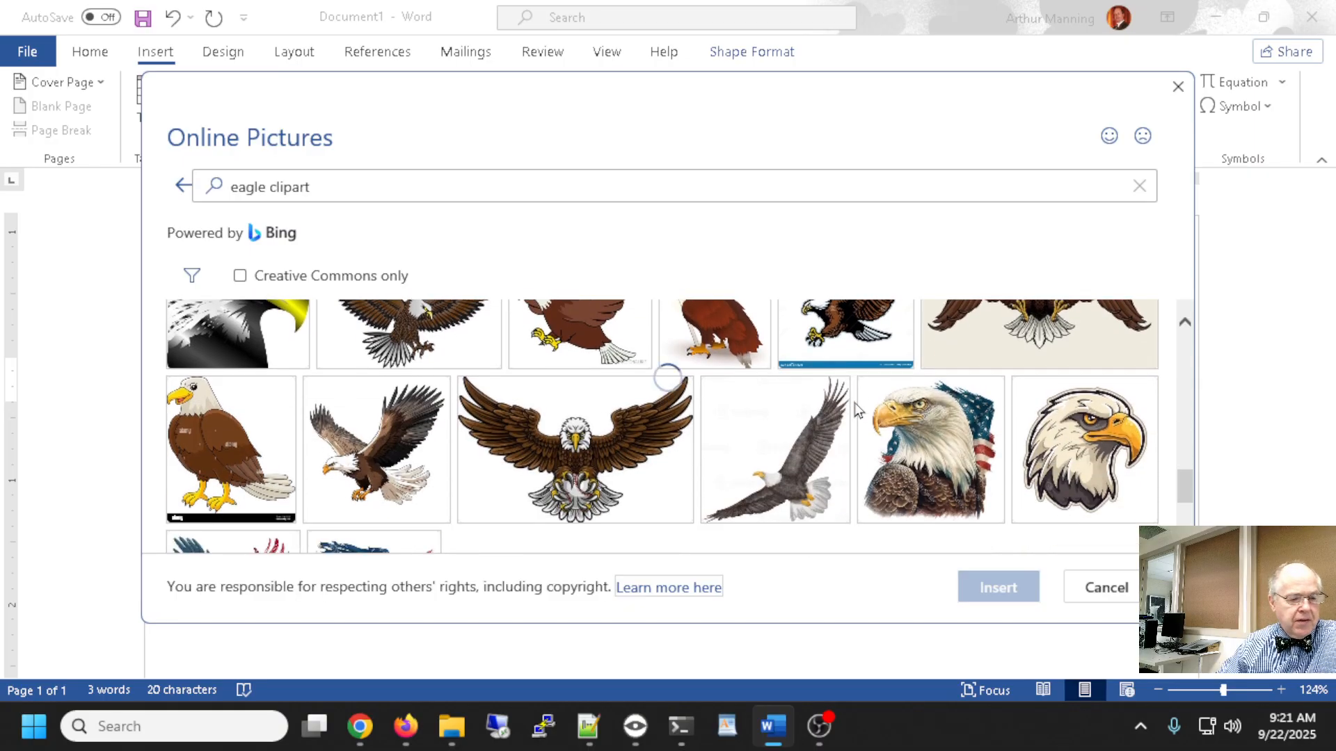
{"action": "scroll", "coordinate": [857, 410], "scroll_direction": "down", "scroll_amount": 1}
{"action": "scroll", "coordinate": [857, 411], "scroll_direction": "down", "scroll_amount": 3}
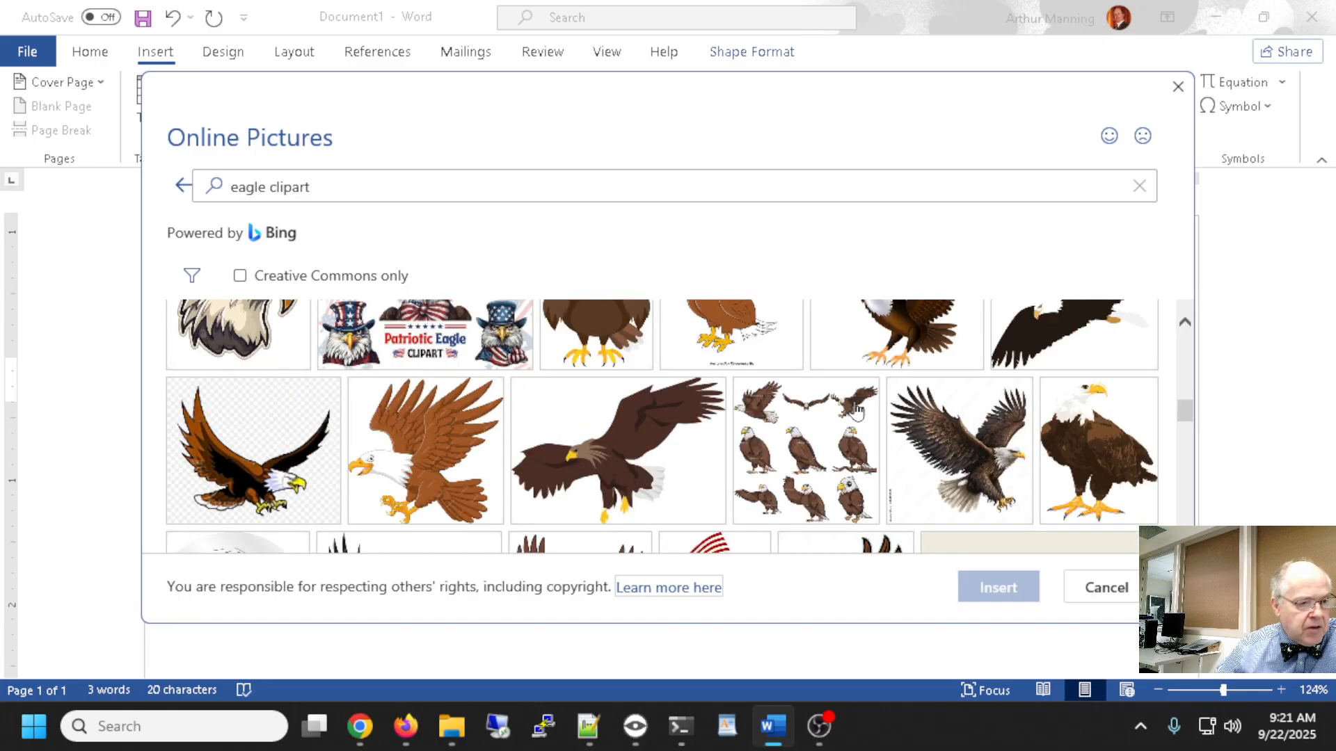
{"action": "scroll", "coordinate": [858, 411], "scroll_direction": "up", "scroll_amount": 3}
{"action": "scroll", "coordinate": [857, 411], "scroll_direction": "down", "scroll_amount": 3}
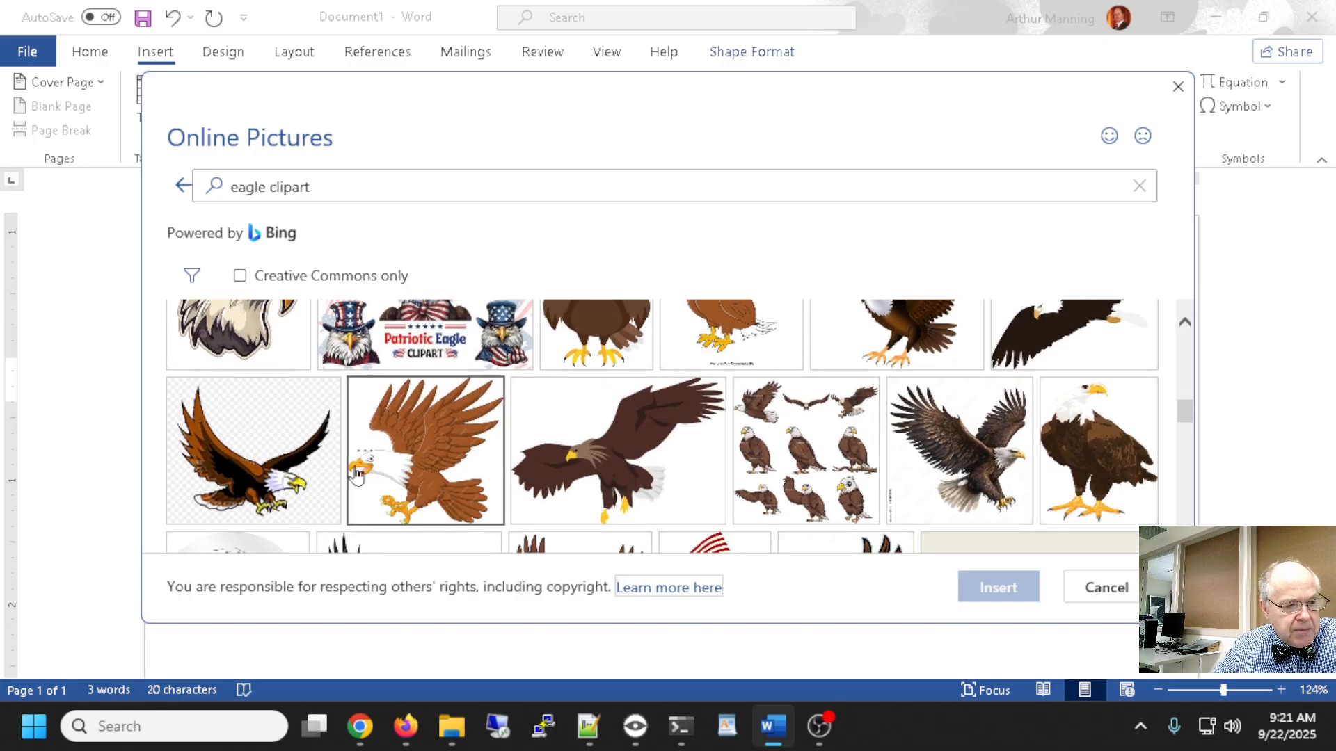
{"action": "left_click", "coordinate": [245, 443]}
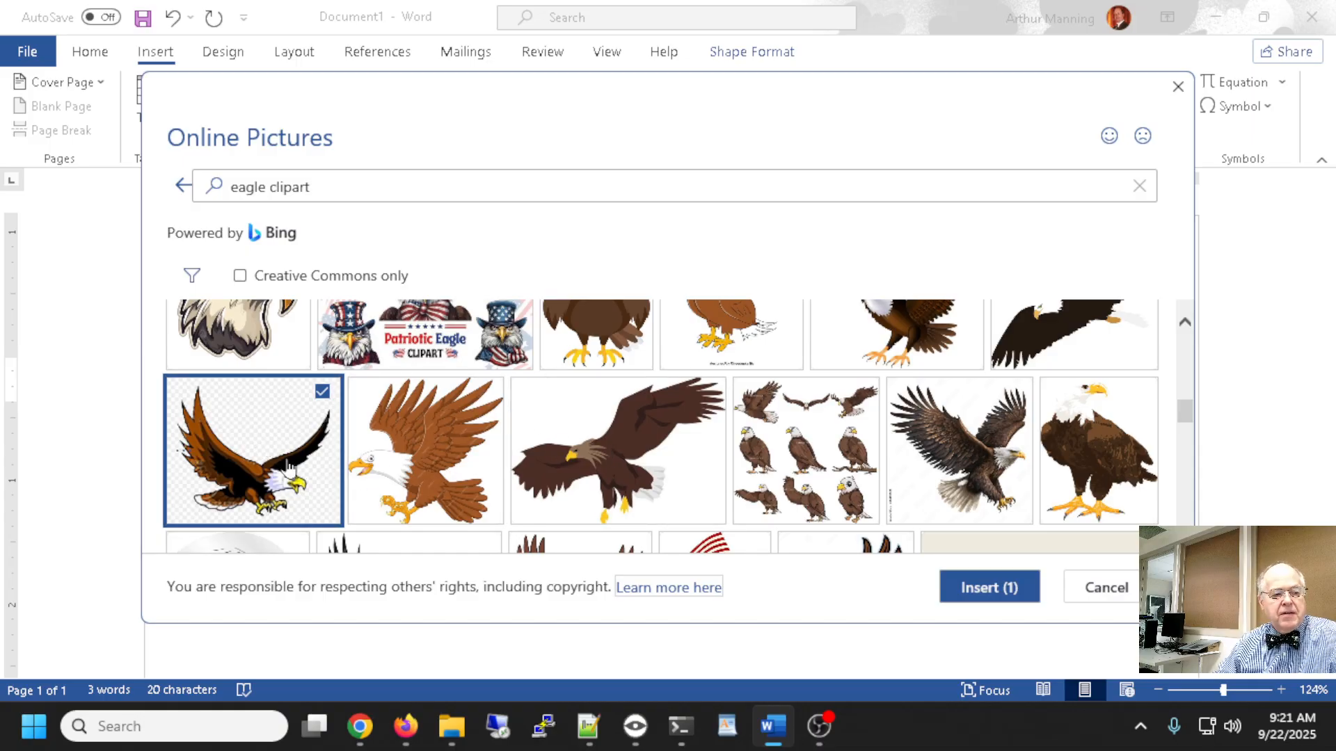
{"action": "left_click", "coordinate": [1011, 592]}
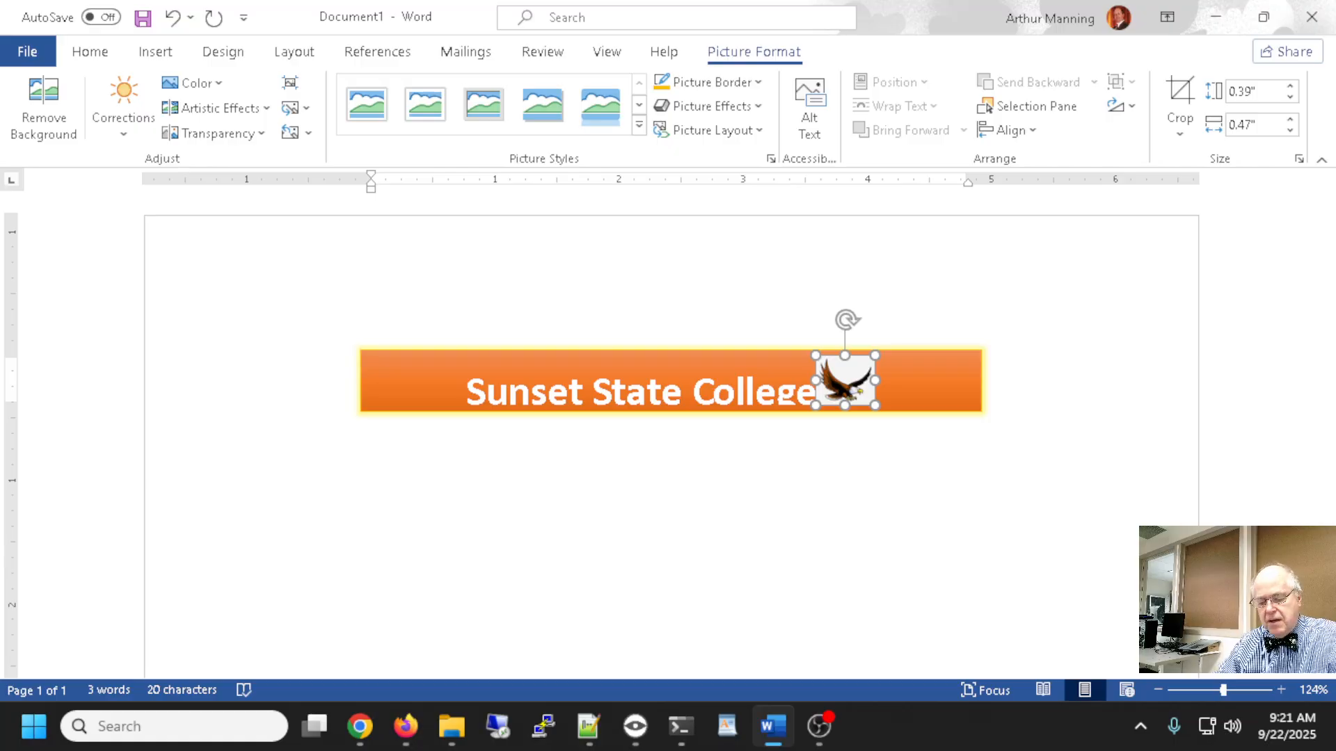
{"action": "key", "text": "Delete"}
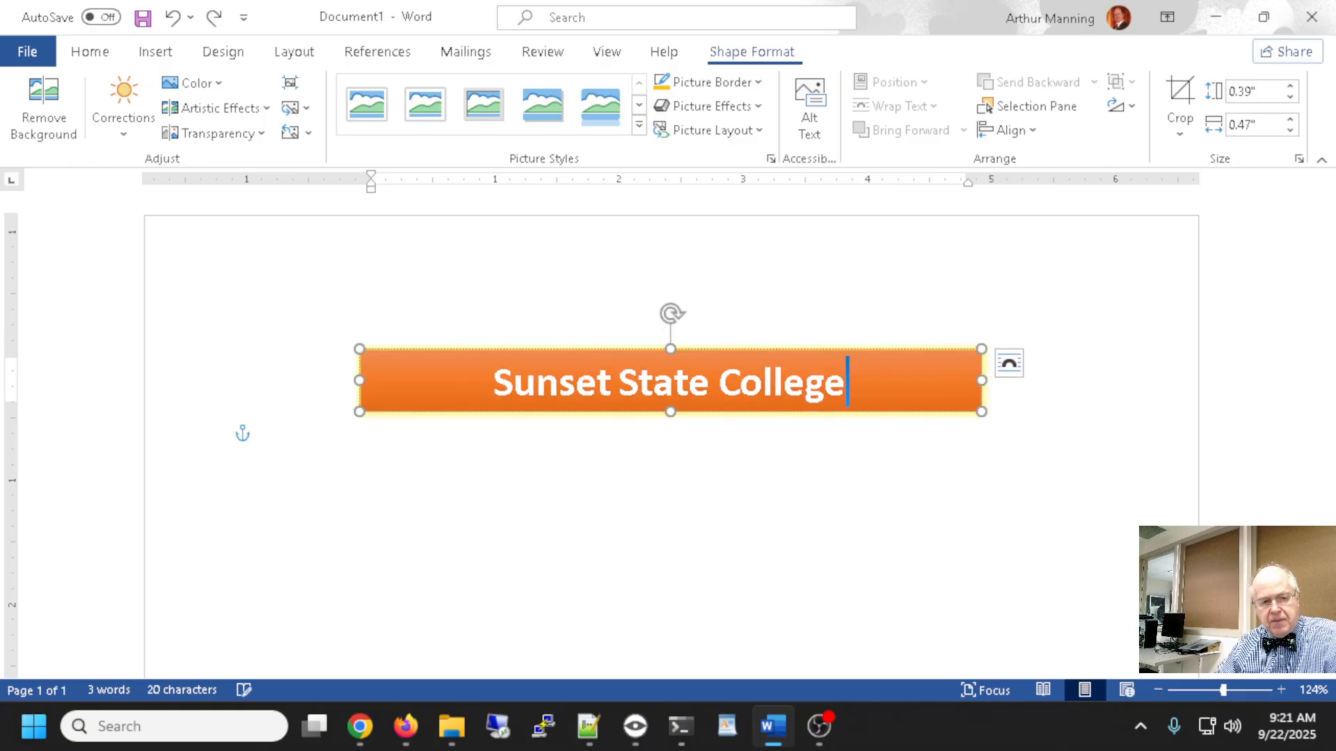
{"action": "left_click", "coordinate": [269, 436]}
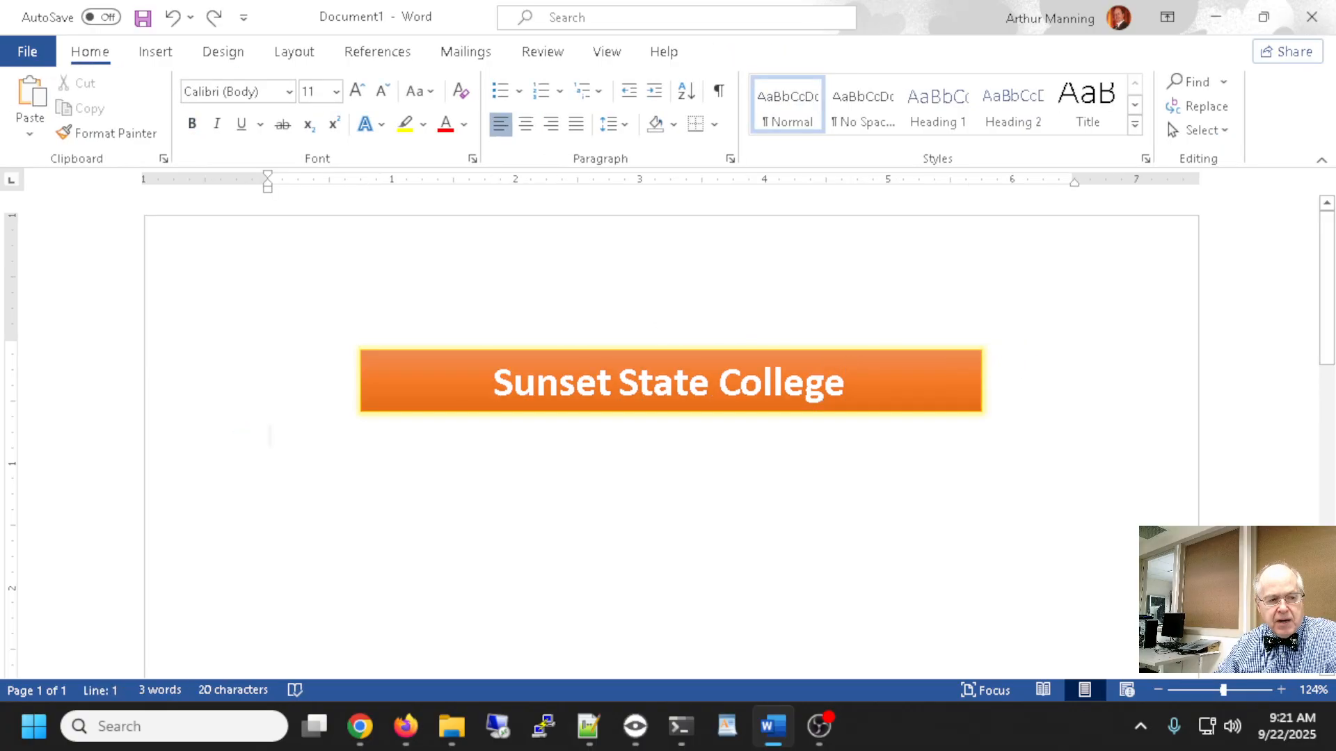
{"action": "left_click", "coordinate": [154, 55]}
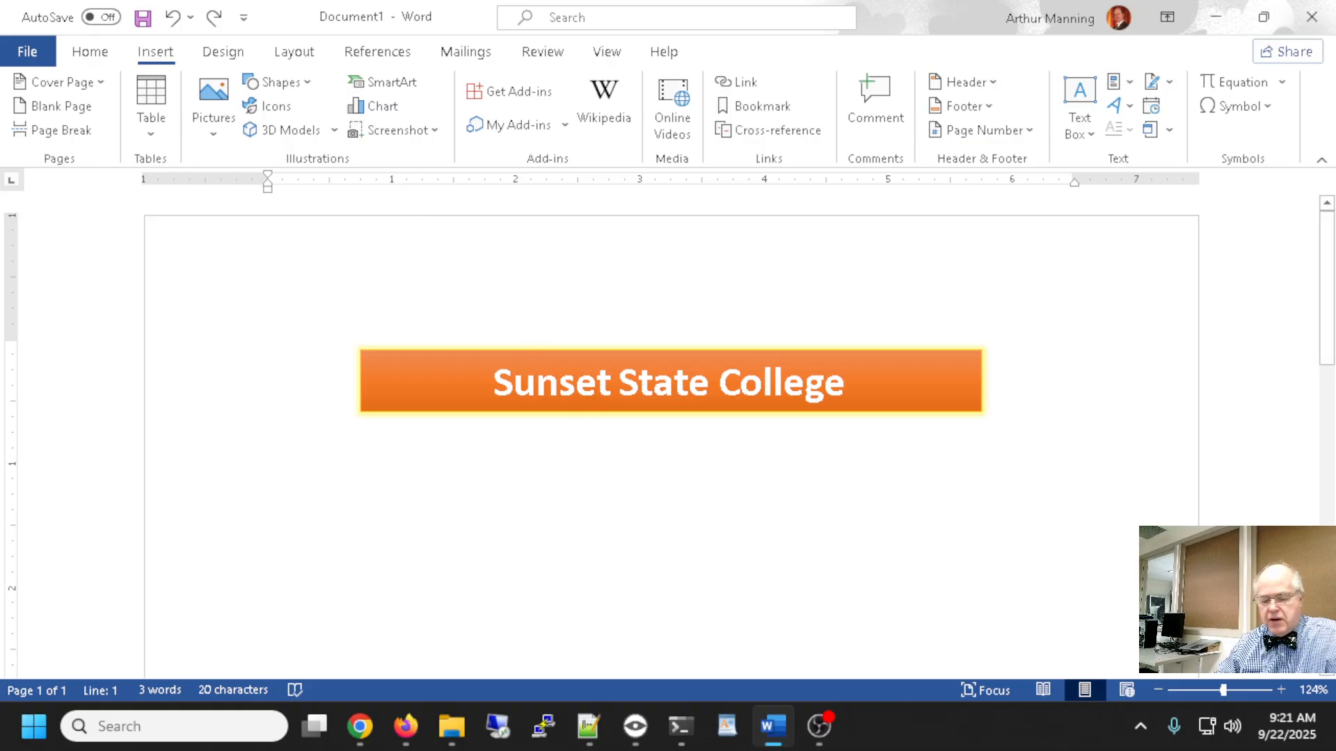
{"action": "key", "text": "ctrl+v"}
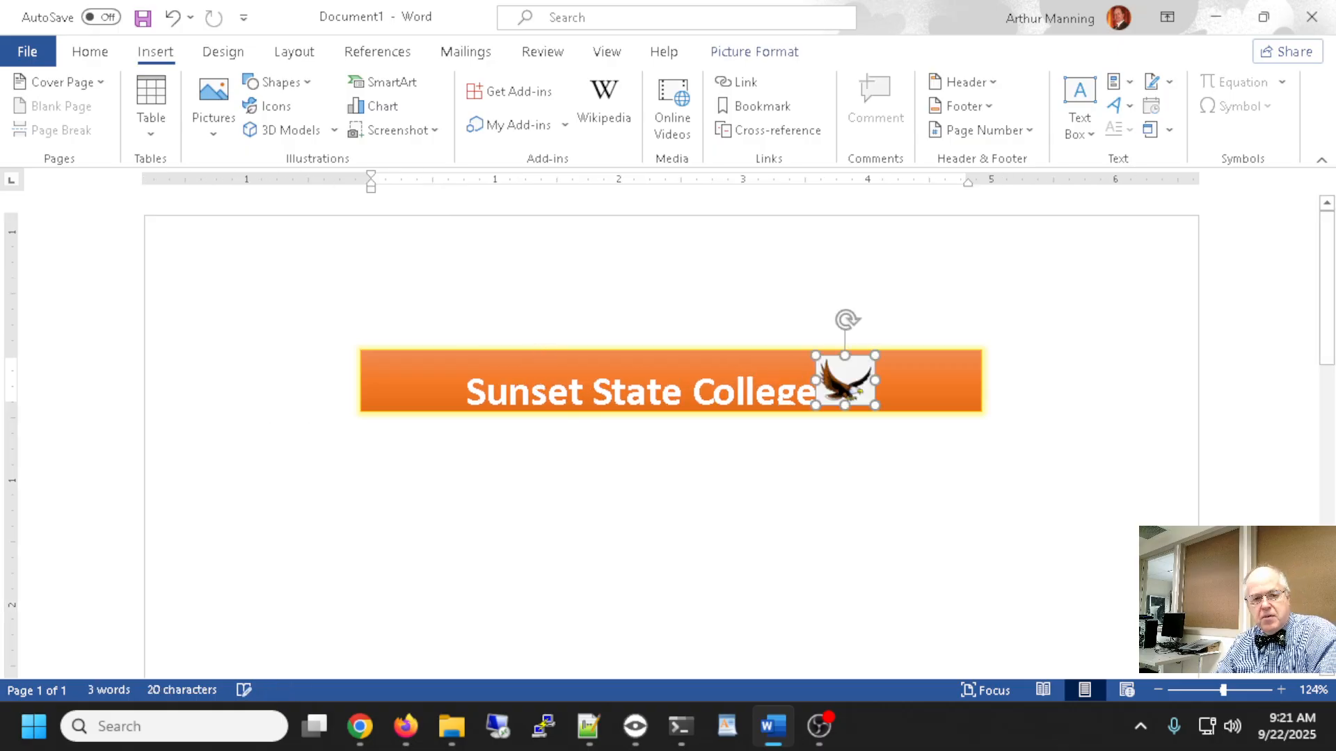
- Move the small eagle picture out of the banner to the body line below it and place the cursor after it
{"action": "left_click_drag", "start_coordinate": [844, 390], "coordinate": [273, 438]}
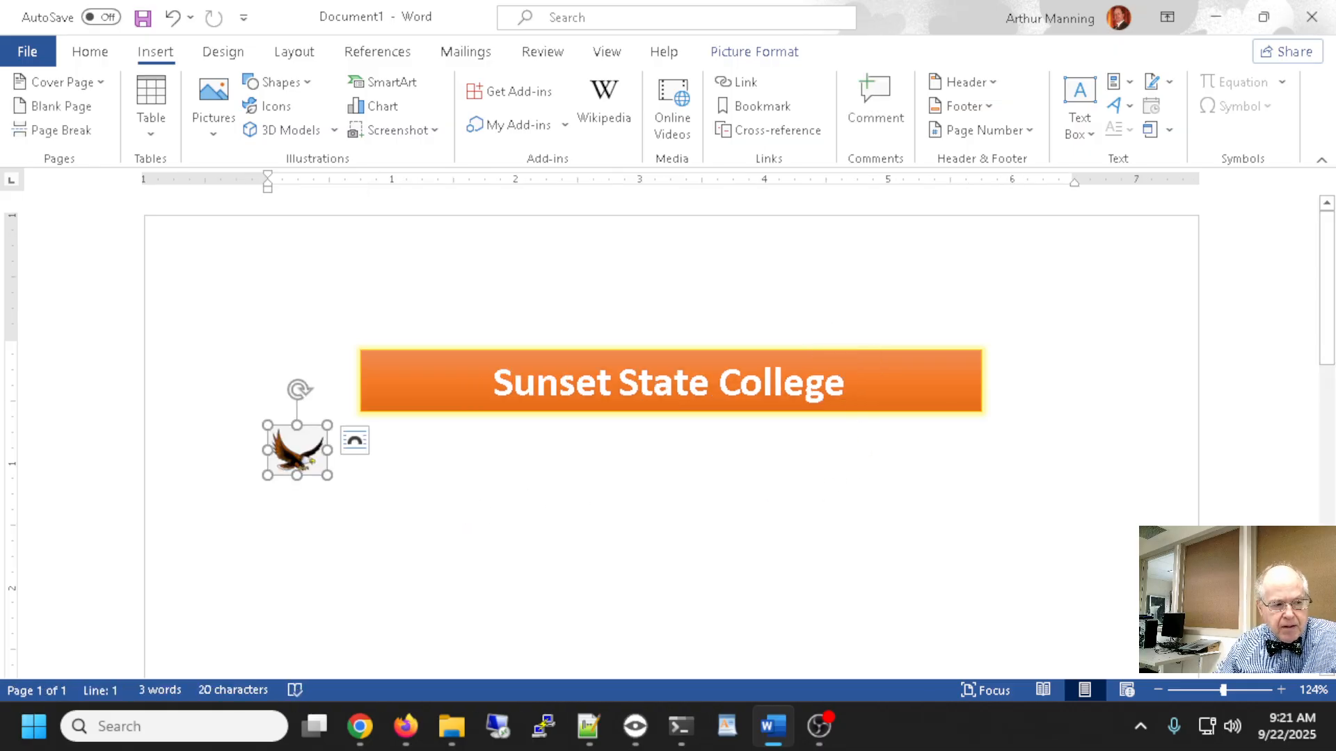
{"action": "left_click_drag", "start_coordinate": [299, 453], "coordinate": [682, 487]}
{"action": "left_click_drag", "start_coordinate": [299, 452], "coordinate": [292, 481]}
{"action": "left_click", "coordinate": [329, 466]}
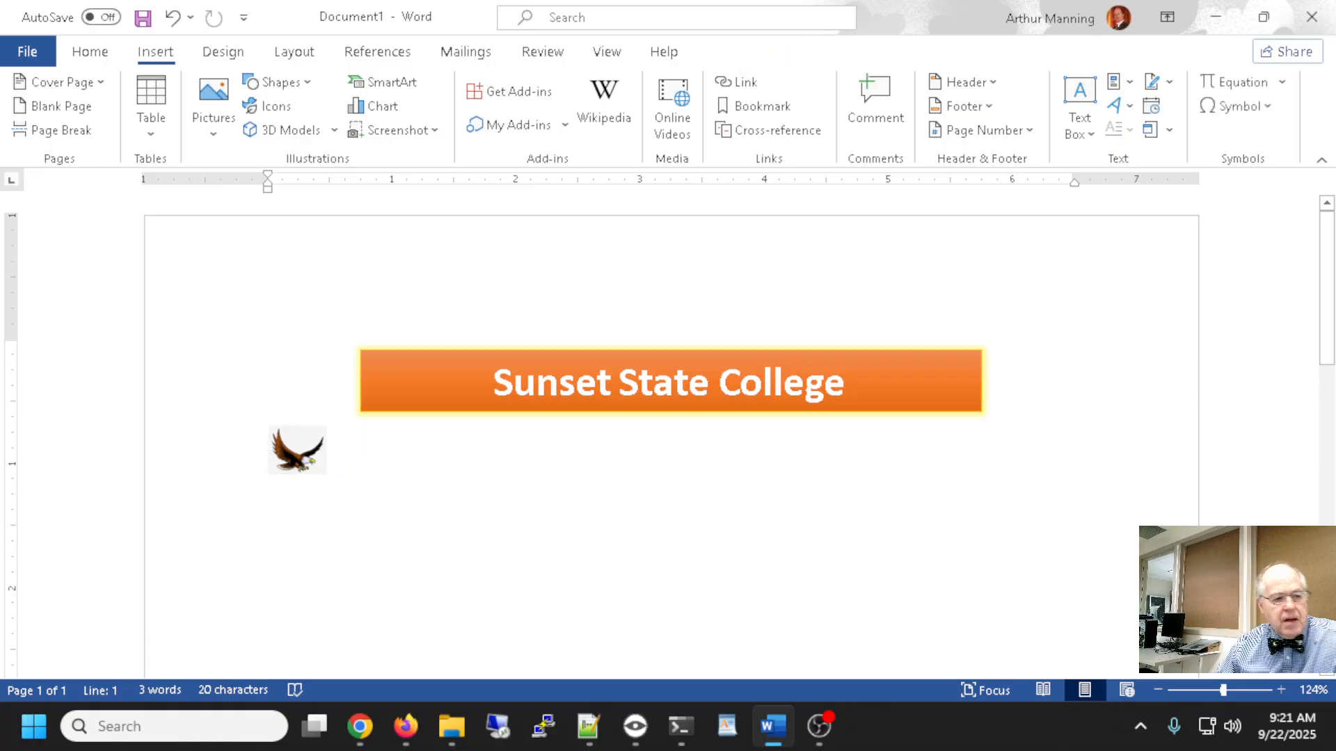
- Search online pictures for "eagle clipart"
{"action": "left_click", "coordinate": [214, 136]}
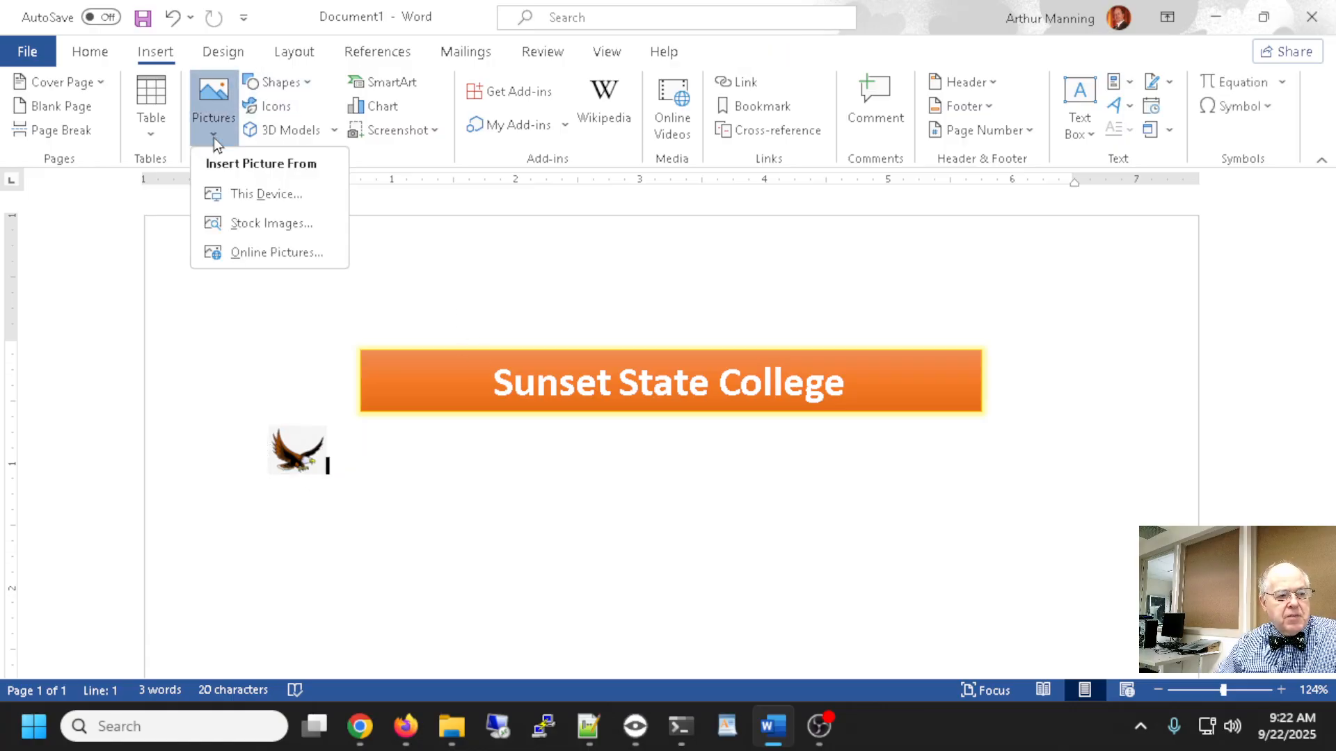
{"action": "left_click", "coordinate": [249, 253]}
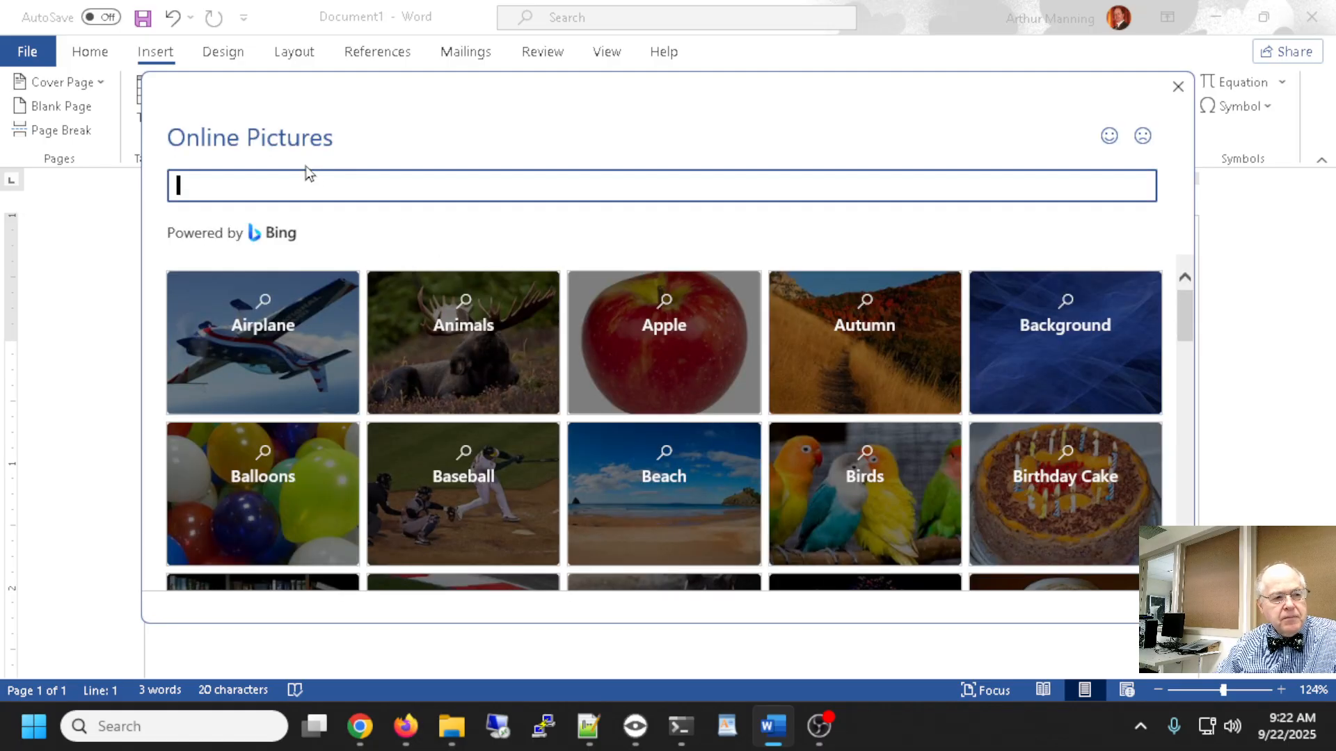
{"action": "type", "text": "acle"}
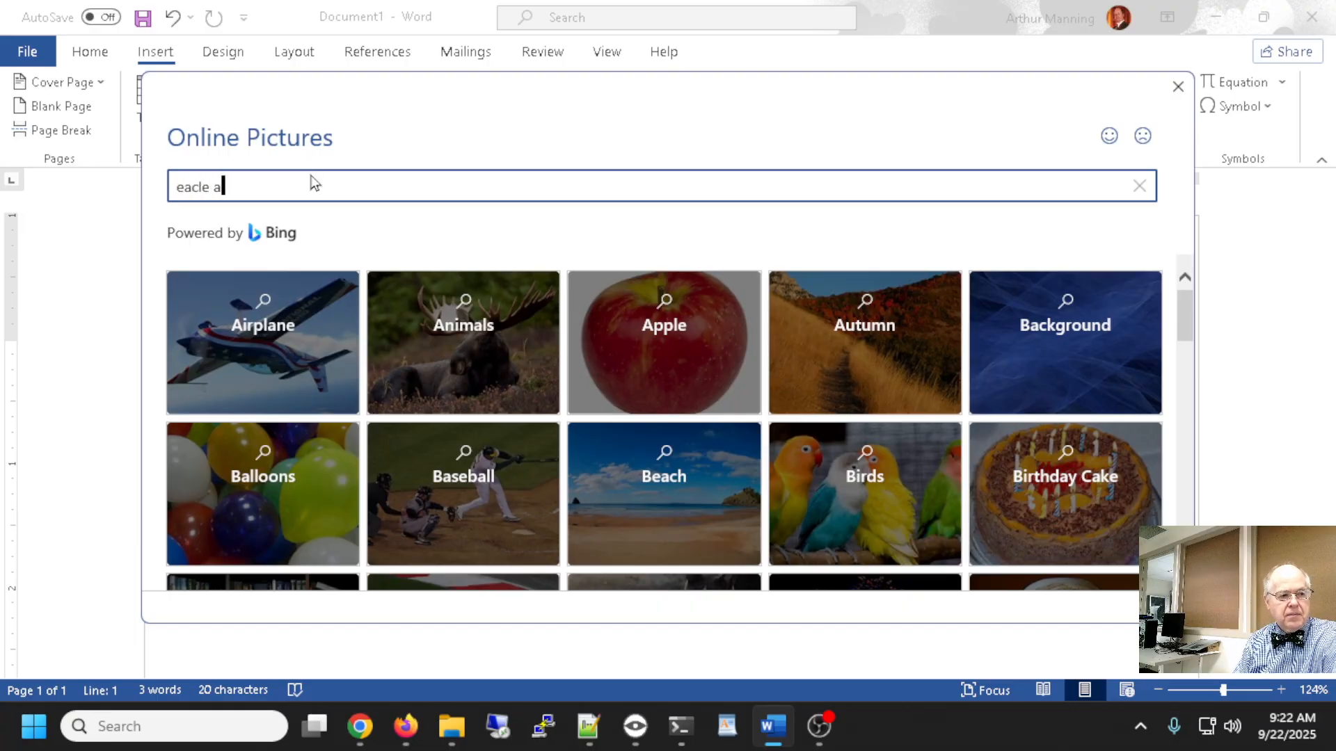
{"action": "type", "text": "agle clipart"}
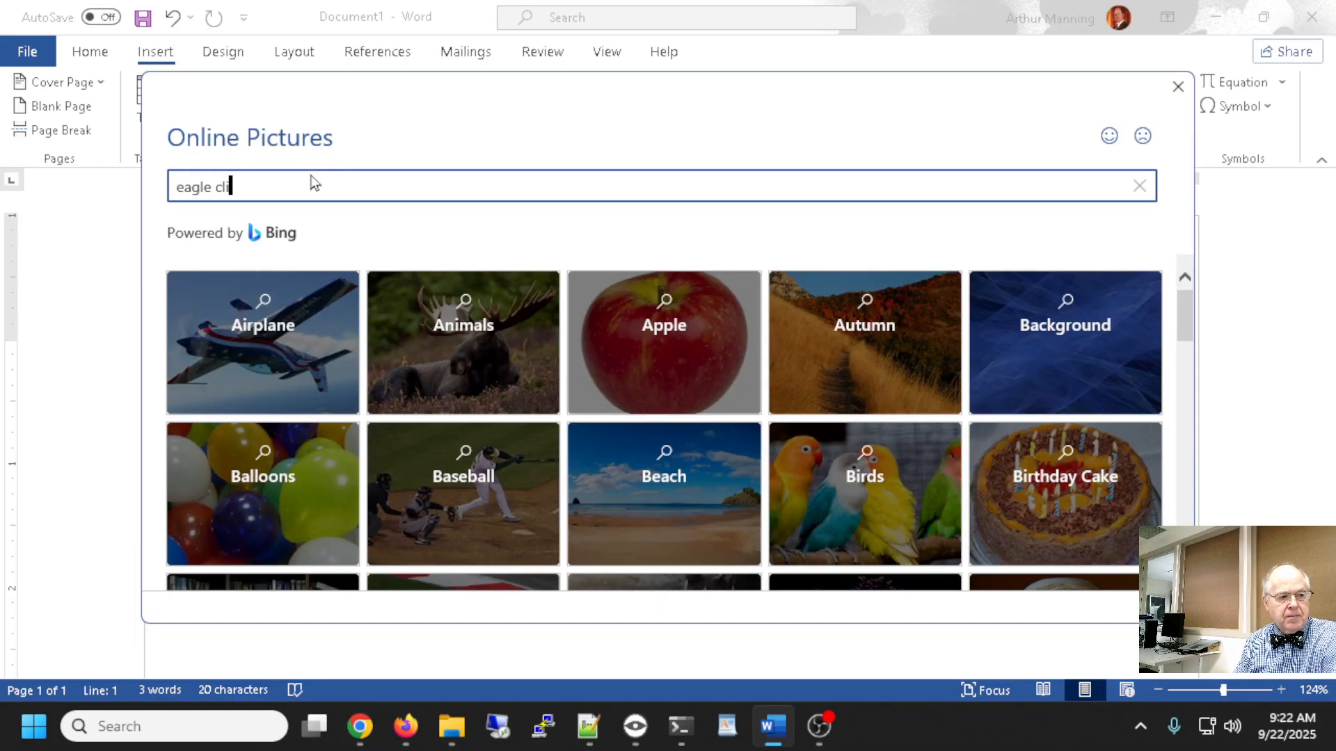
{"action": "key", "text": "Return"}
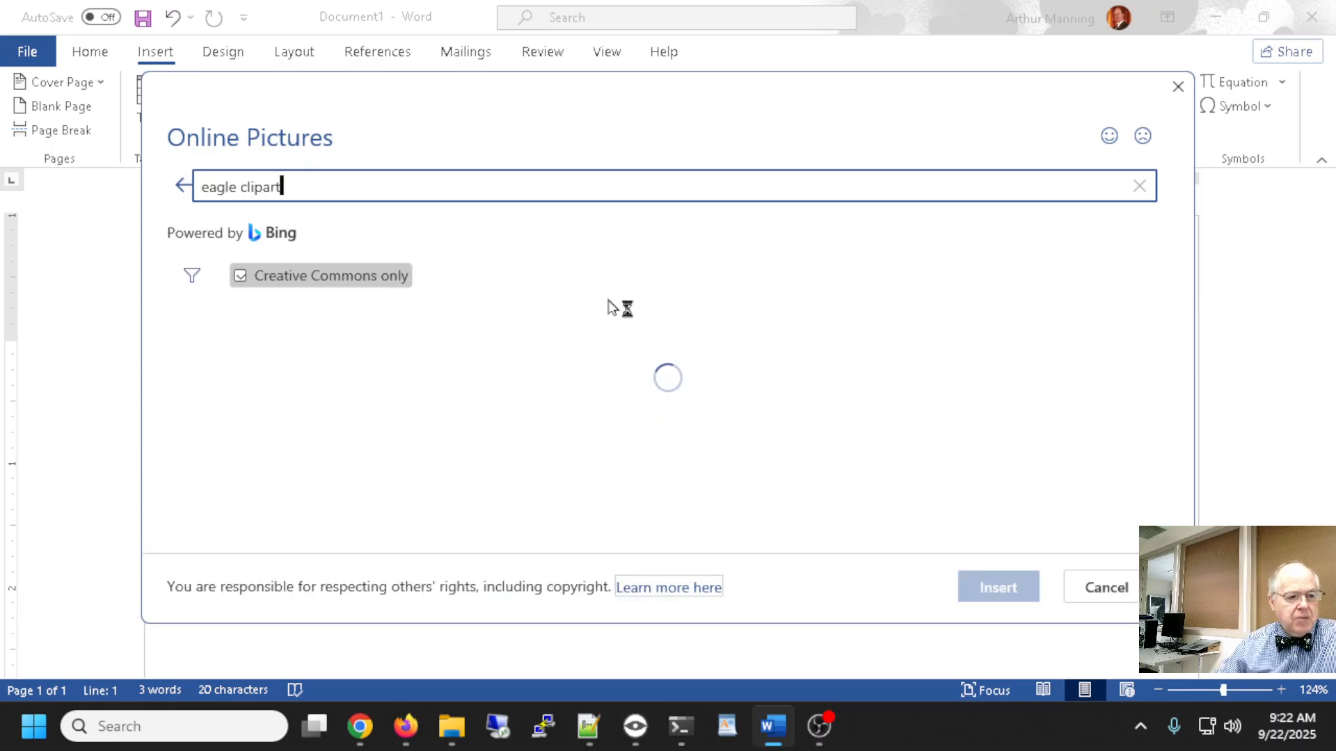
- Browse the clipart, turn off the Creative Commons only filter and insert the flying brown eagle with the checkered background after the small eagle
{"action": "scroll", "coordinate": [727, 376], "scroll_direction": "down", "scroll_amount": 5}
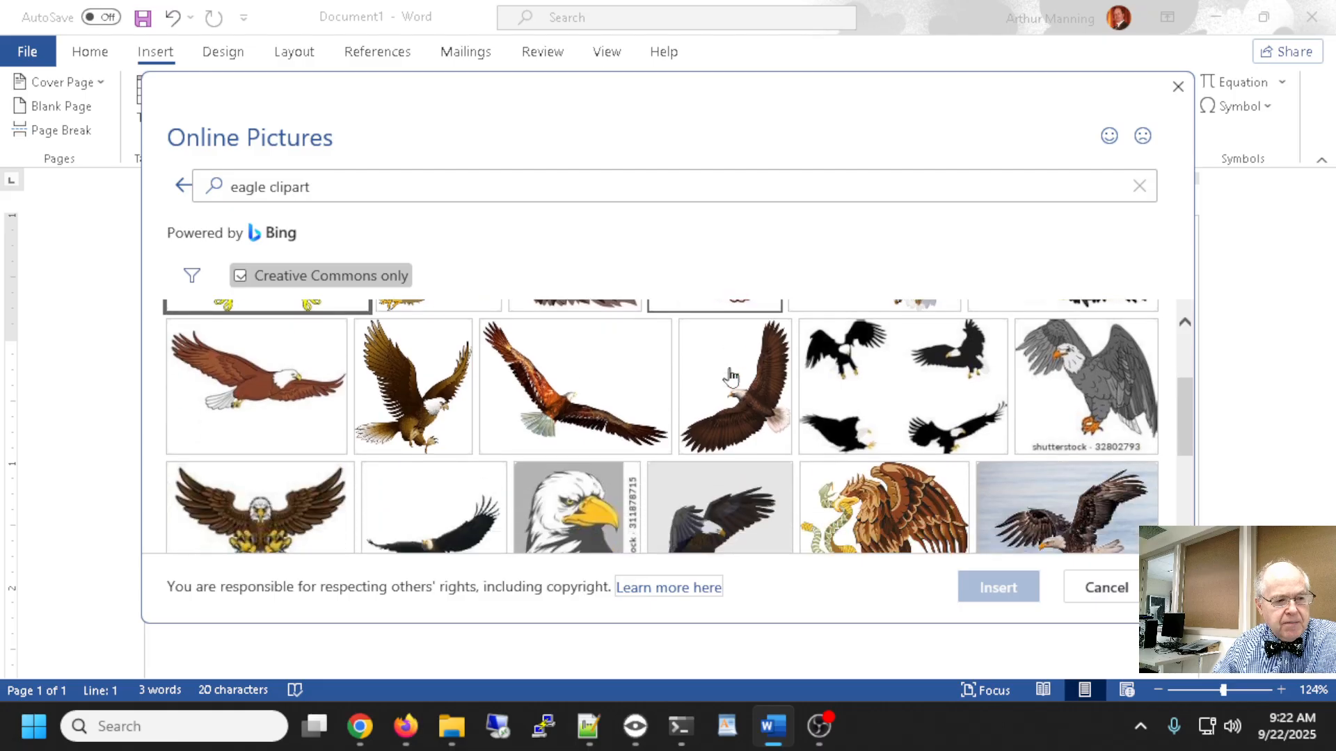
{"action": "scroll", "coordinate": [731, 375], "scroll_direction": "up", "scroll_amount": 5}
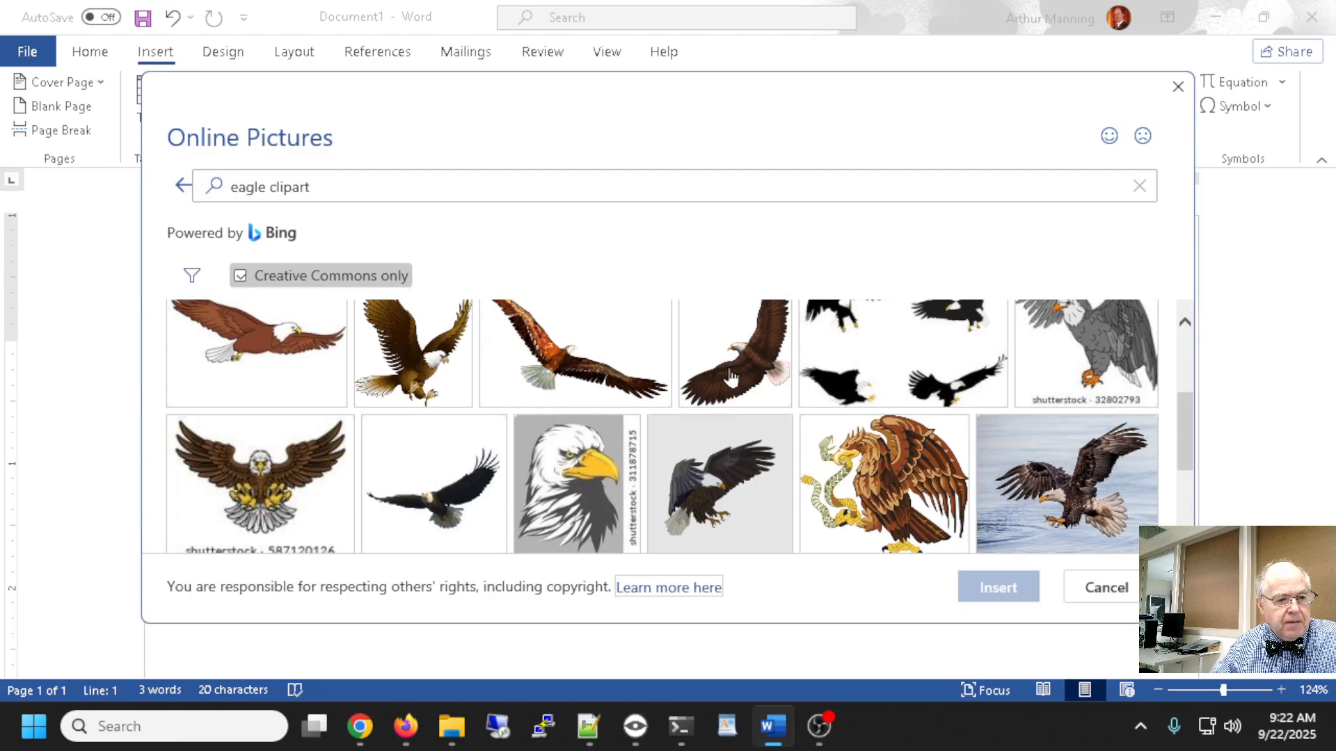
{"action": "scroll", "coordinate": [730, 376], "scroll_direction": "down", "scroll_amount": 4}
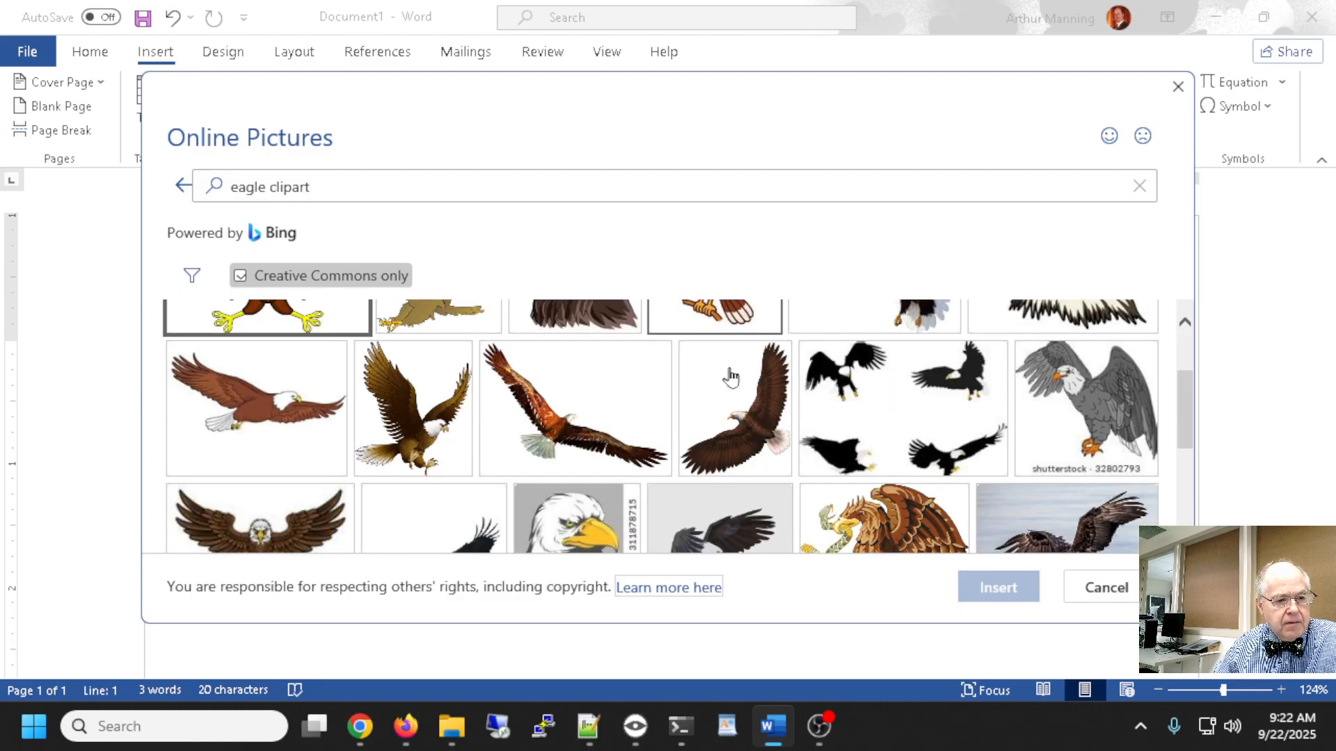
{"action": "scroll", "coordinate": [462, 410], "scroll_direction": "up", "scroll_amount": 2}
{"action": "scroll", "coordinate": [459, 376], "scroll_direction": "down", "scroll_amount": 4}
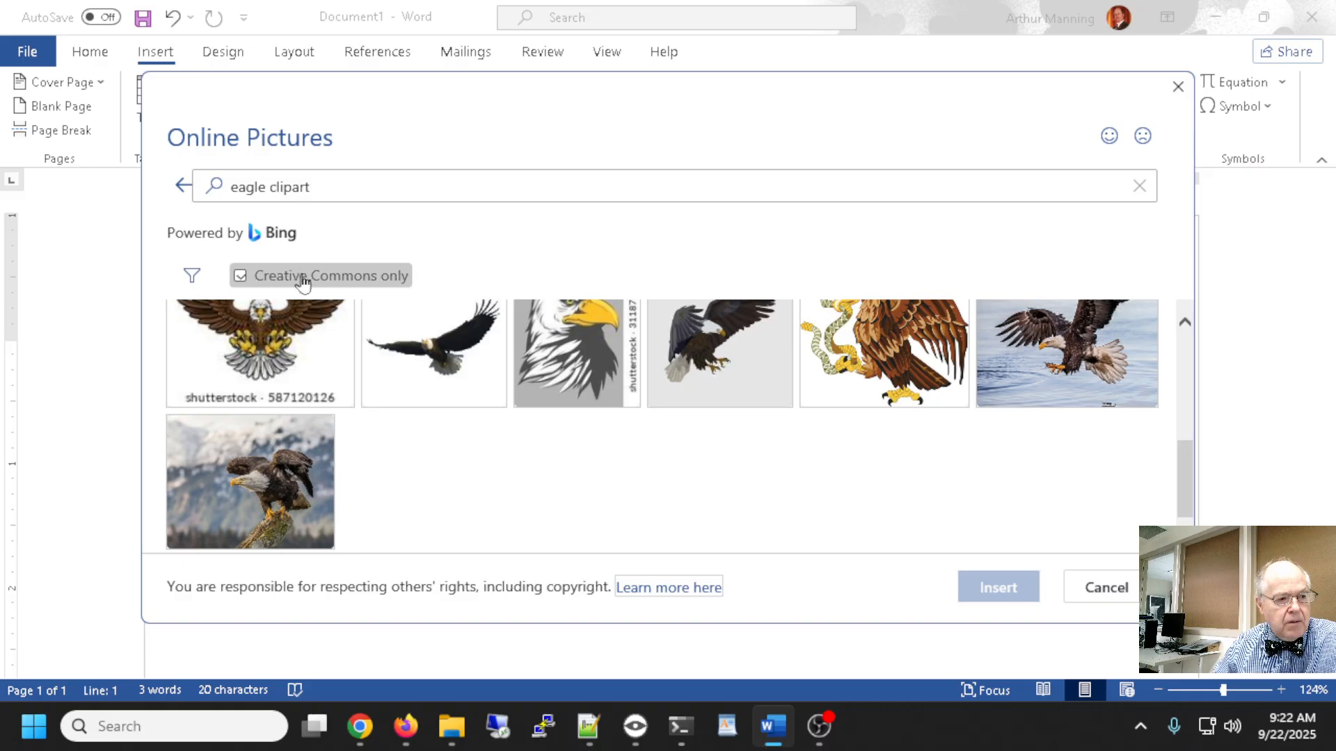
{"action": "left_click", "coordinate": [242, 278]}
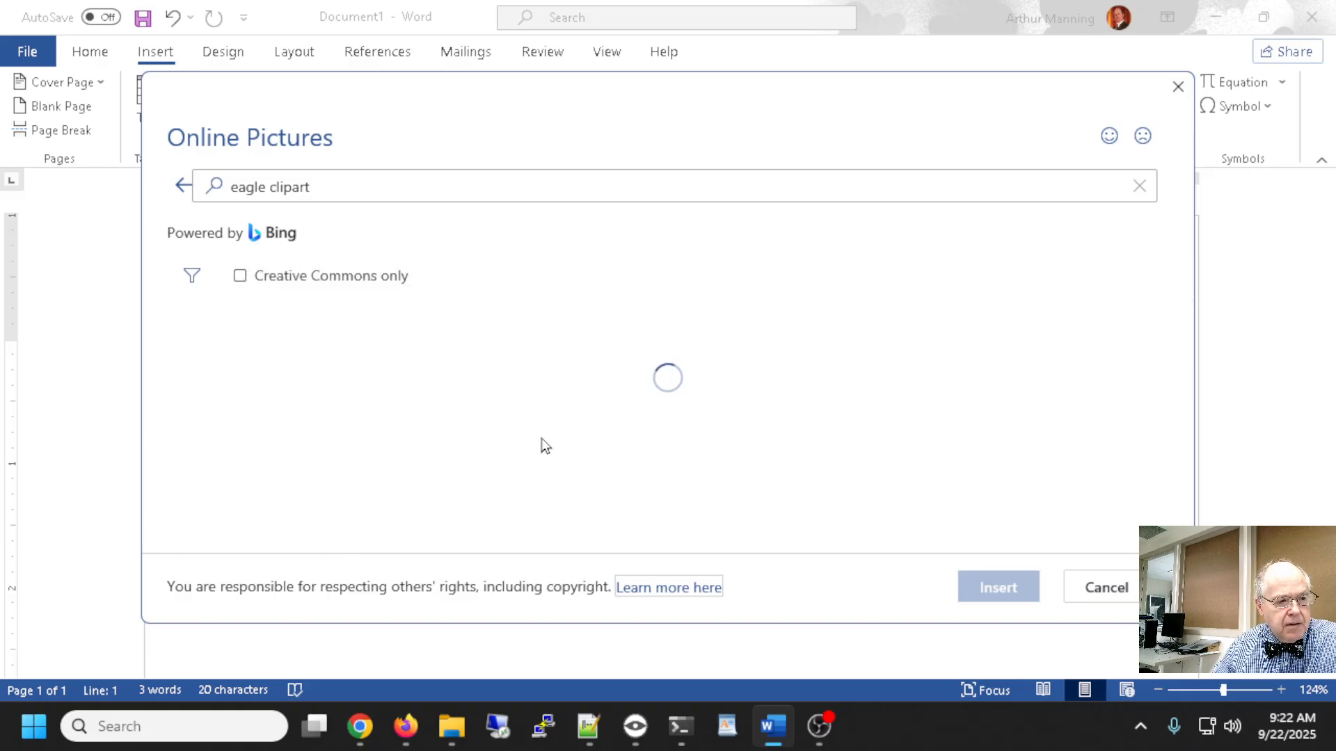
{"action": "scroll", "coordinate": [612, 417], "scroll_direction": "down", "scroll_amount": 1}
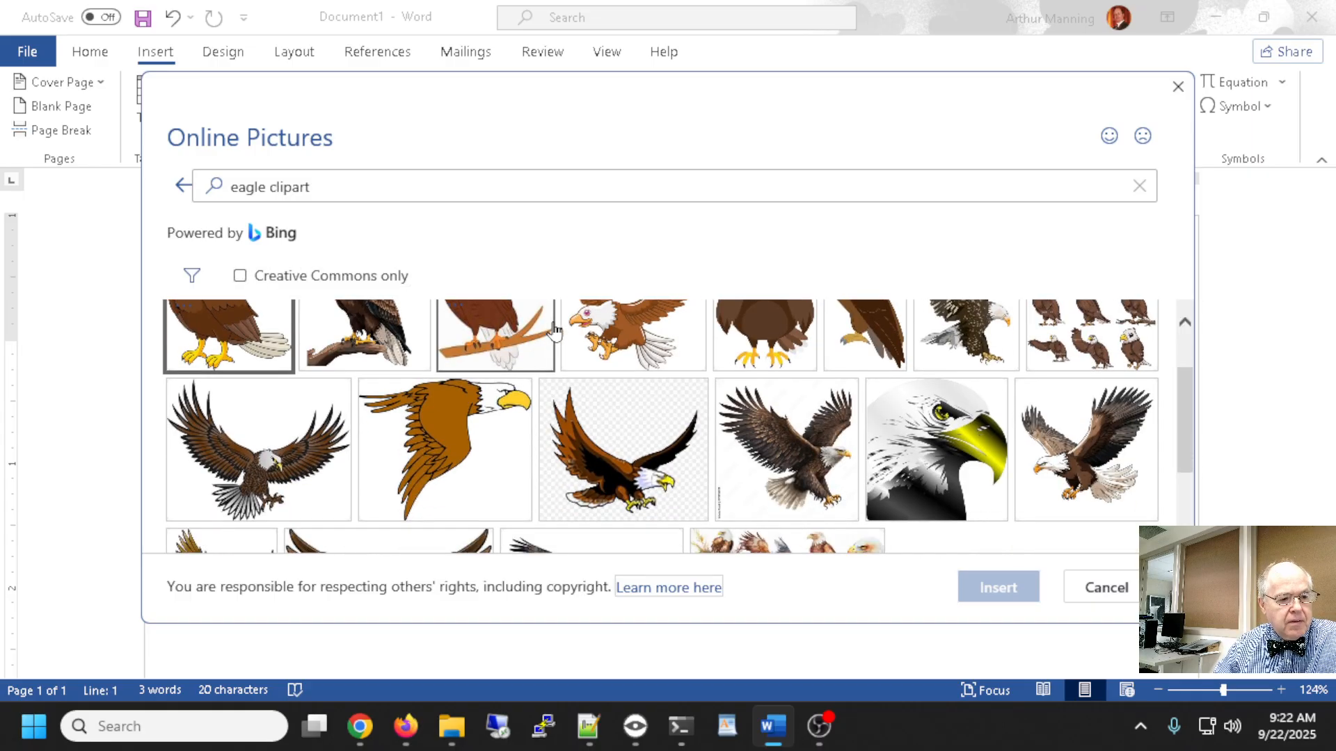
{"action": "double_click", "coordinate": [631, 446]}
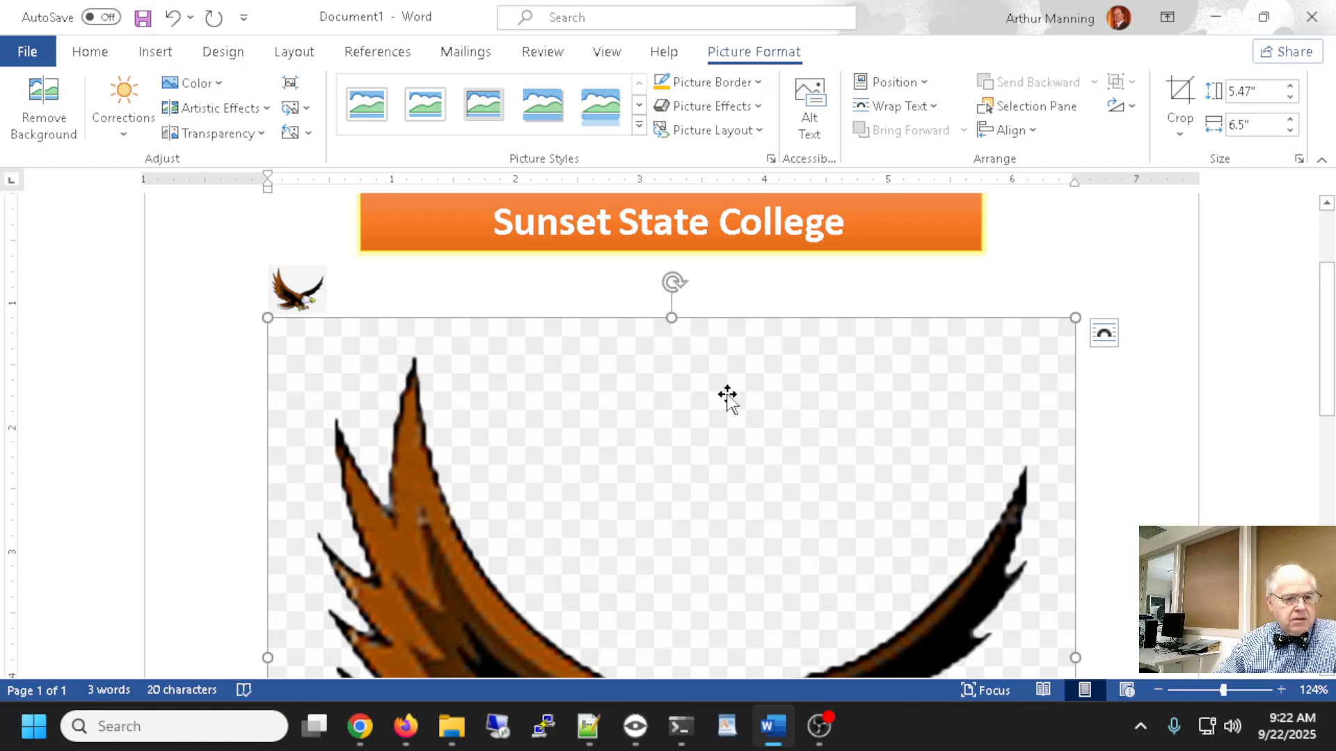
- Look over the large checkered-background eagle picture and delete it from the document
{"action": "scroll", "coordinate": [727, 395], "scroll_direction": "down", "scroll_amount": 3}
{"action": "scroll", "coordinate": [727, 395], "scroll_direction": "down", "scroll_amount": 3}
{"action": "scroll", "coordinate": [727, 395], "scroll_direction": "up", "scroll_amount": 6}
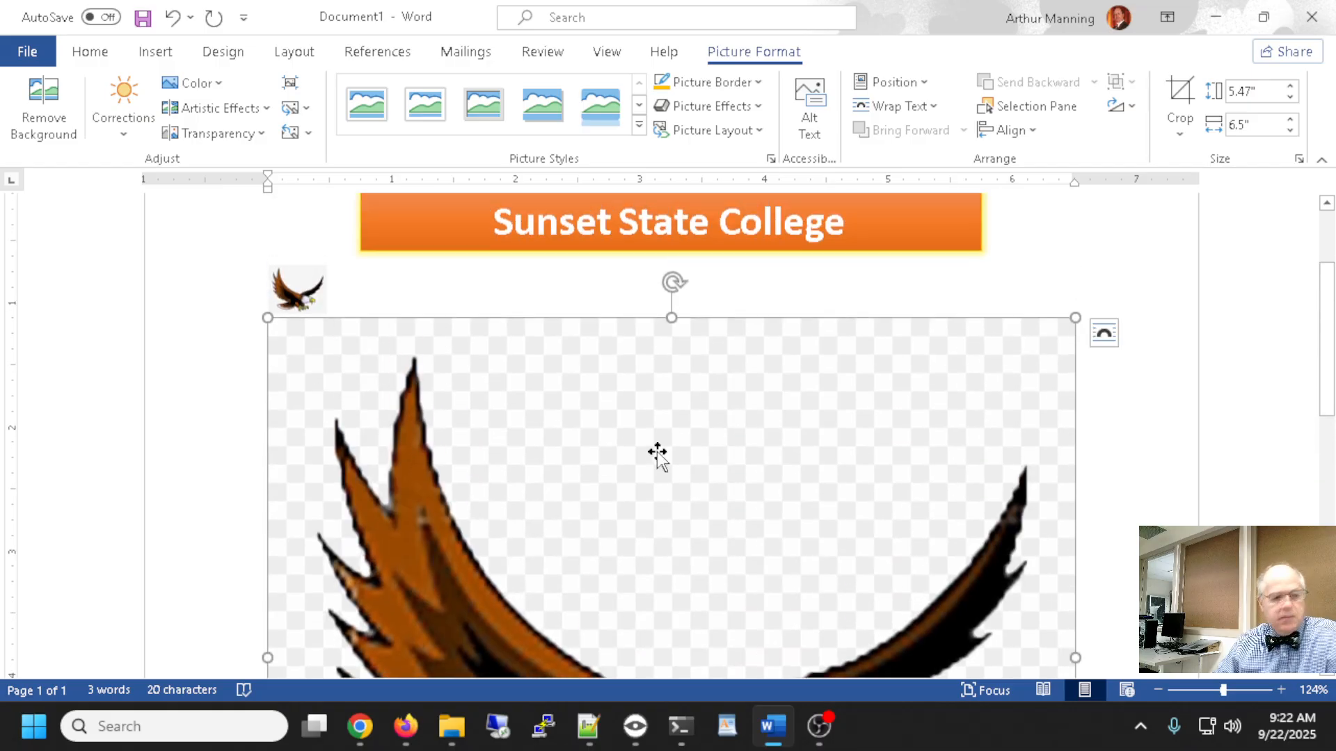
{"action": "key", "text": "Delete"}
- Reopen the online picture search and search for "eagle clipart" again
{"action": "left_click", "coordinate": [168, 55]}
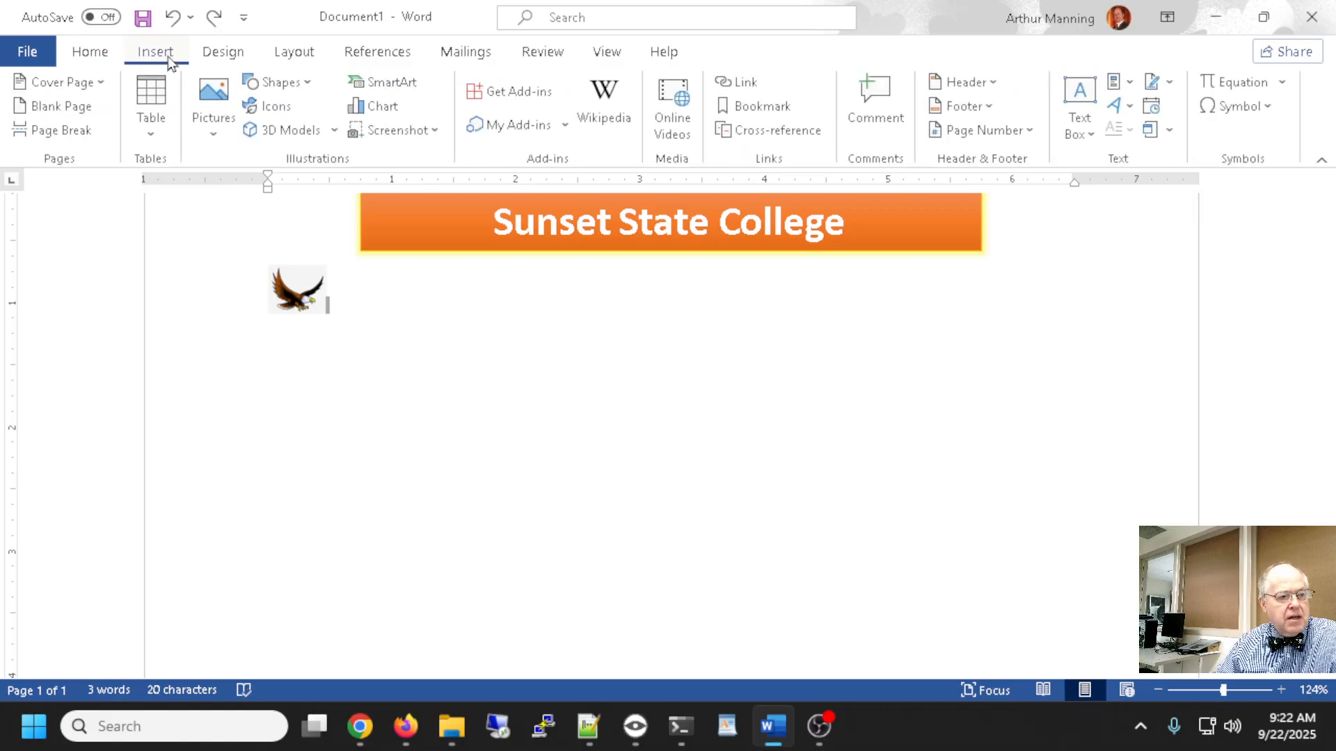
{"action": "left_click", "coordinate": [209, 119]}
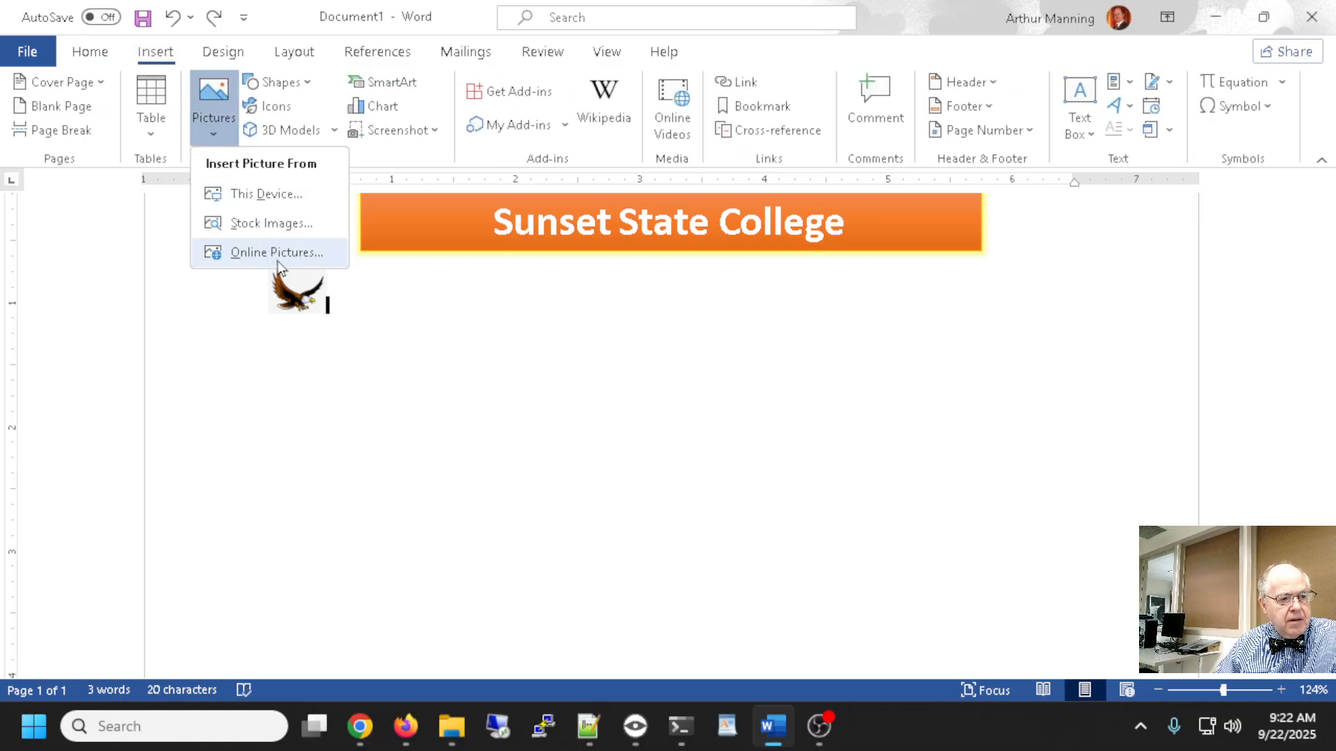
{"action": "key", "text": "Escape"}
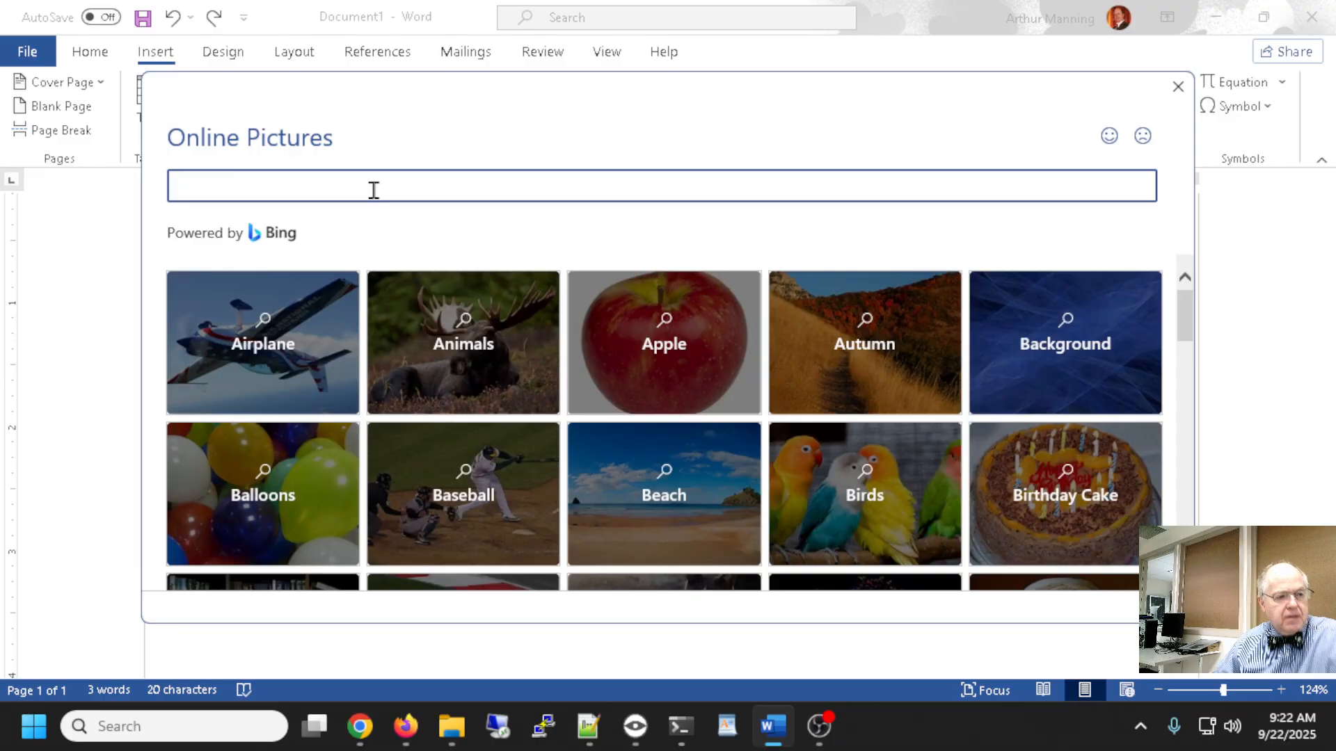
{"action": "type", "text": "e"}
{"action": "type", "text": "acle"}
{"action": "key", "text": "BackSpace"}
{"action": "key", "text": "BackSpace"}
{"action": "key", "text": "BackSpace"}
{"action": "type", "text": "gle clipar"}
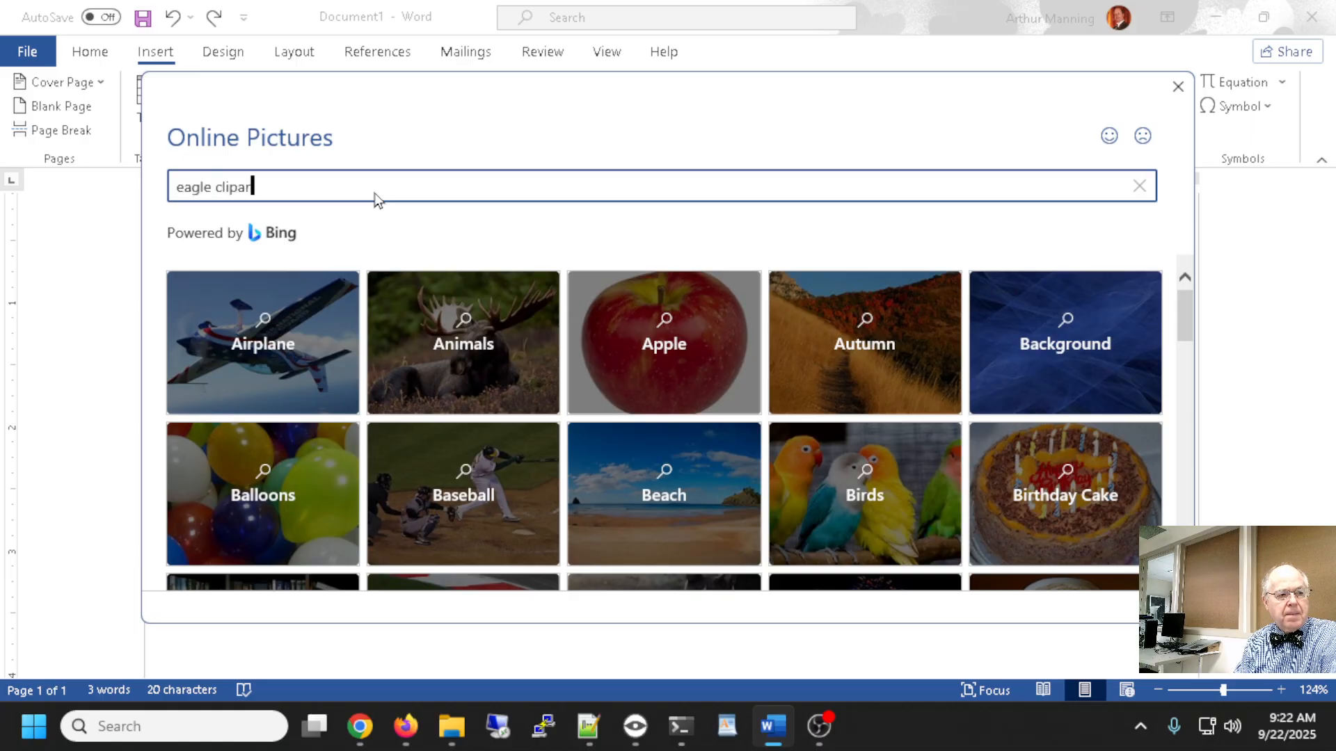
{"action": "type", "text": "t"}
{"action": "key", "text": "Return"}
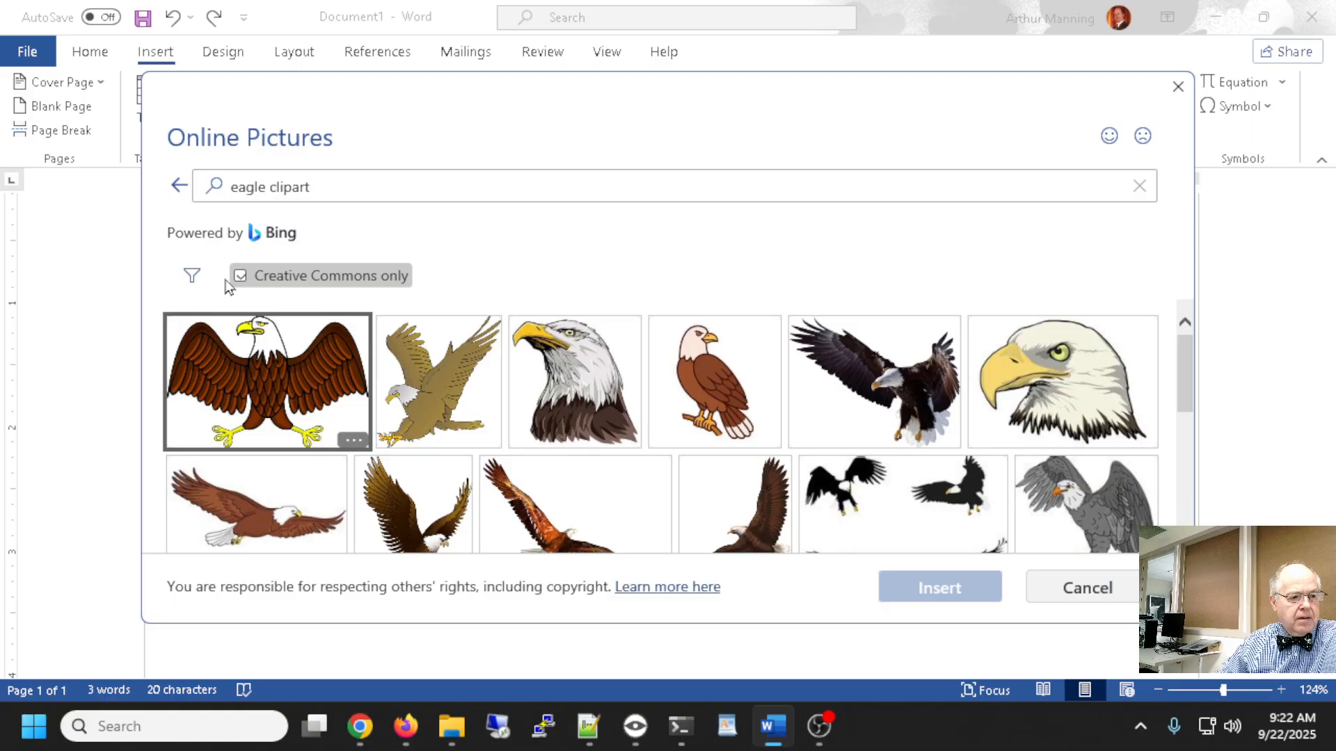
- Turn off the Creative Commons only filter, browse the results and insert the cartoon flying brown eagle with the white head below the banner
{"action": "left_click", "coordinate": [239, 277]}
{"action": "scroll", "coordinate": [862, 409], "scroll_direction": "down", "scroll_amount": 1}
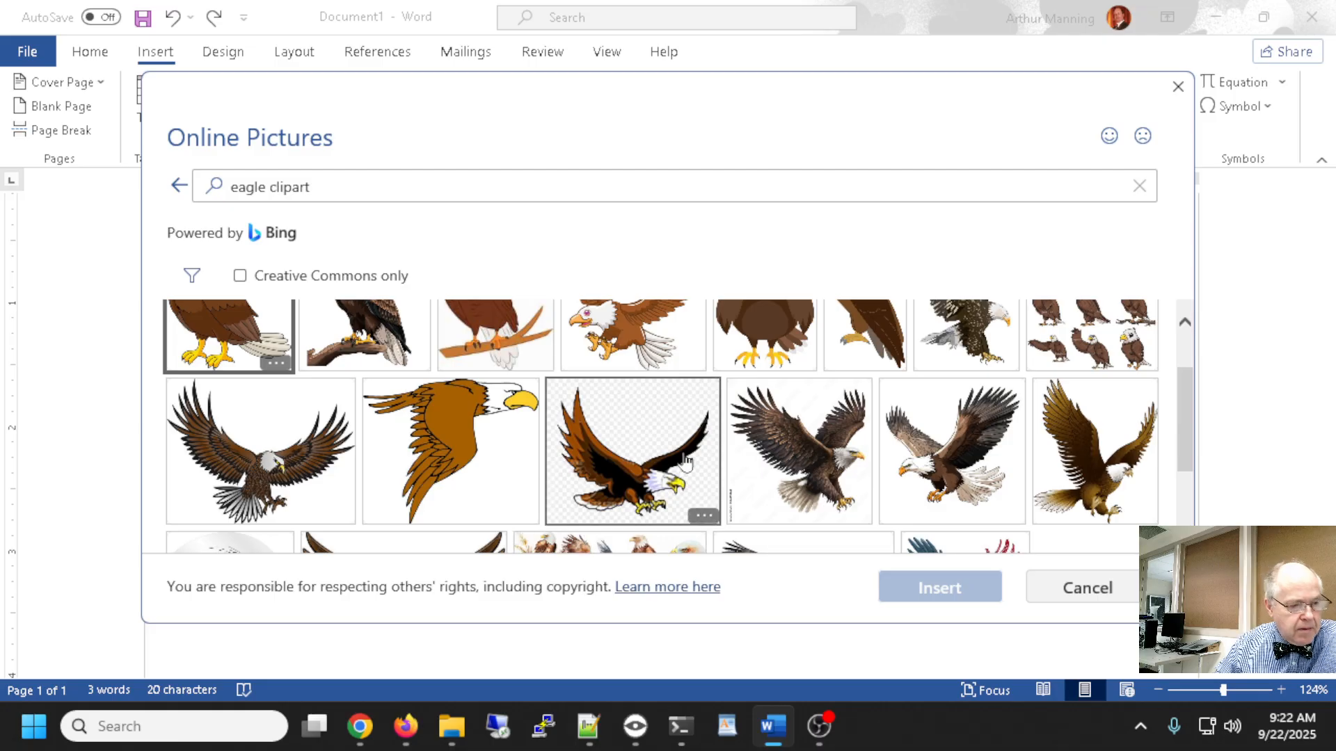
{"action": "scroll", "coordinate": [683, 453], "scroll_direction": "down", "scroll_amount": 2}
{"action": "scroll", "coordinate": [686, 460], "scroll_direction": "up", "scroll_amount": 2}
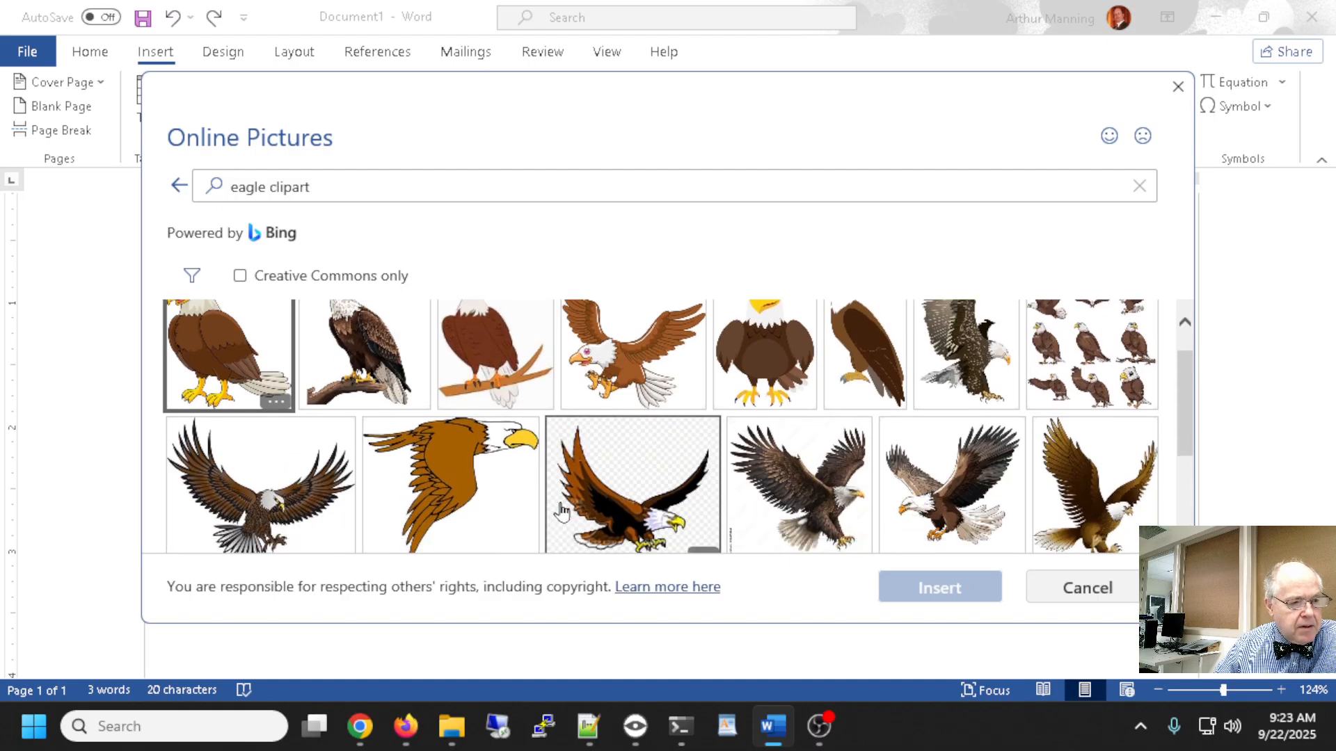
{"action": "scroll", "coordinate": [560, 508], "scroll_direction": "down", "scroll_amount": 1}
{"action": "scroll", "coordinate": [616, 469], "scroll_direction": "down", "scroll_amount": 1}
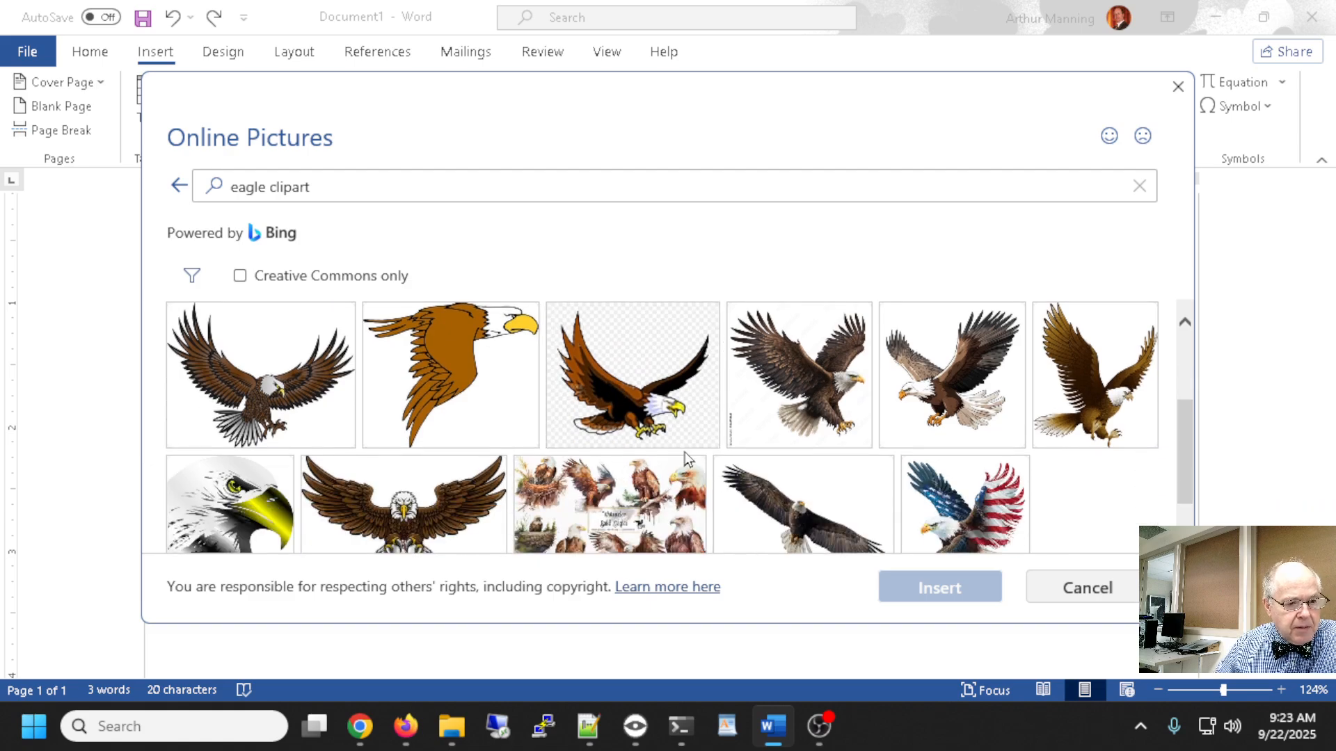
{"action": "scroll", "coordinate": [693, 407], "scroll_direction": "up", "scroll_amount": 1}
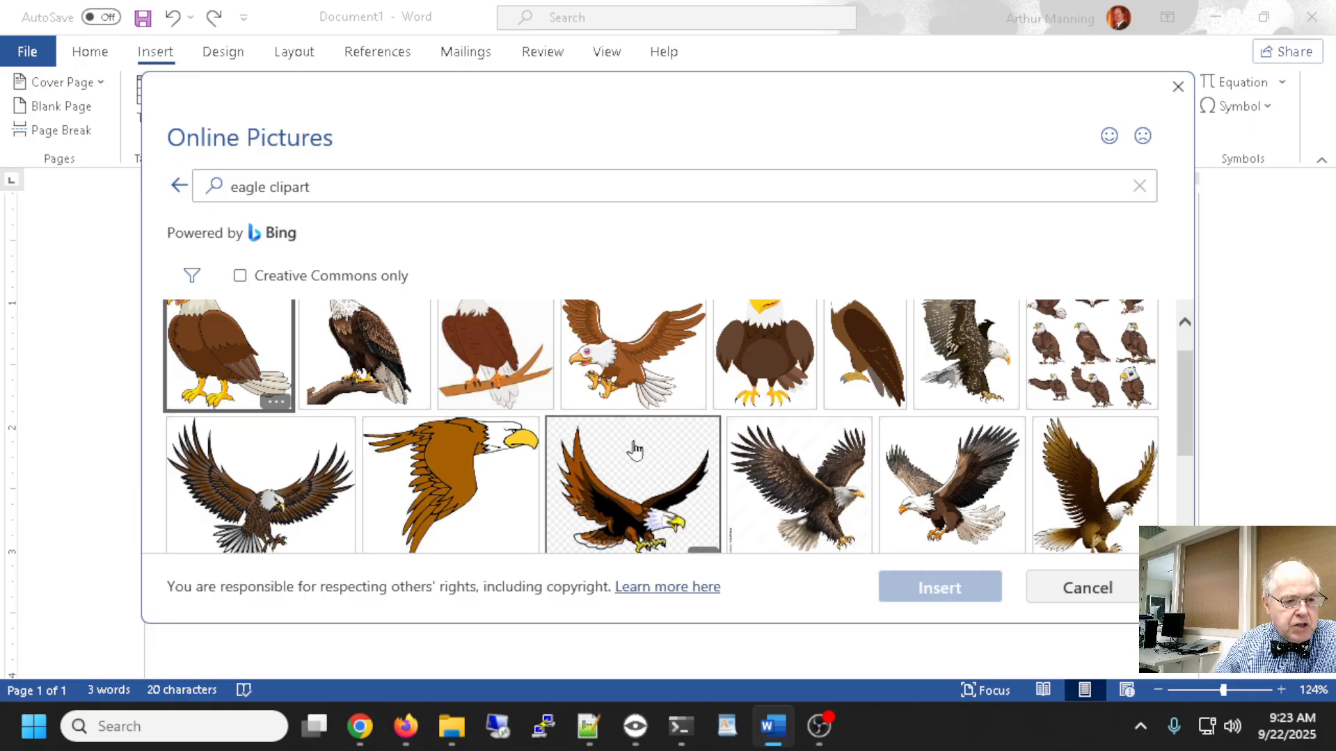
{"action": "scroll", "coordinate": [633, 442], "scroll_direction": "down", "scroll_amount": 3}
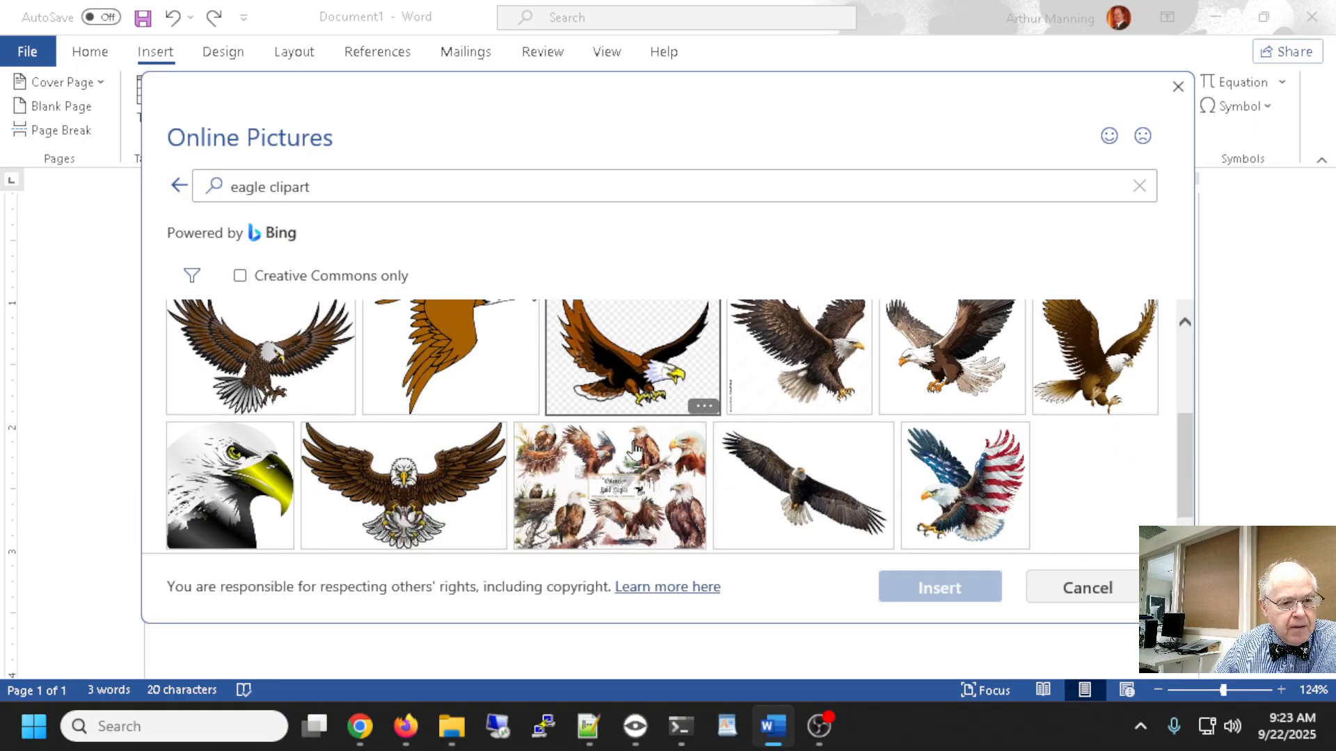
{"action": "scroll", "coordinate": [634, 449], "scroll_direction": "up", "scroll_amount": 4}
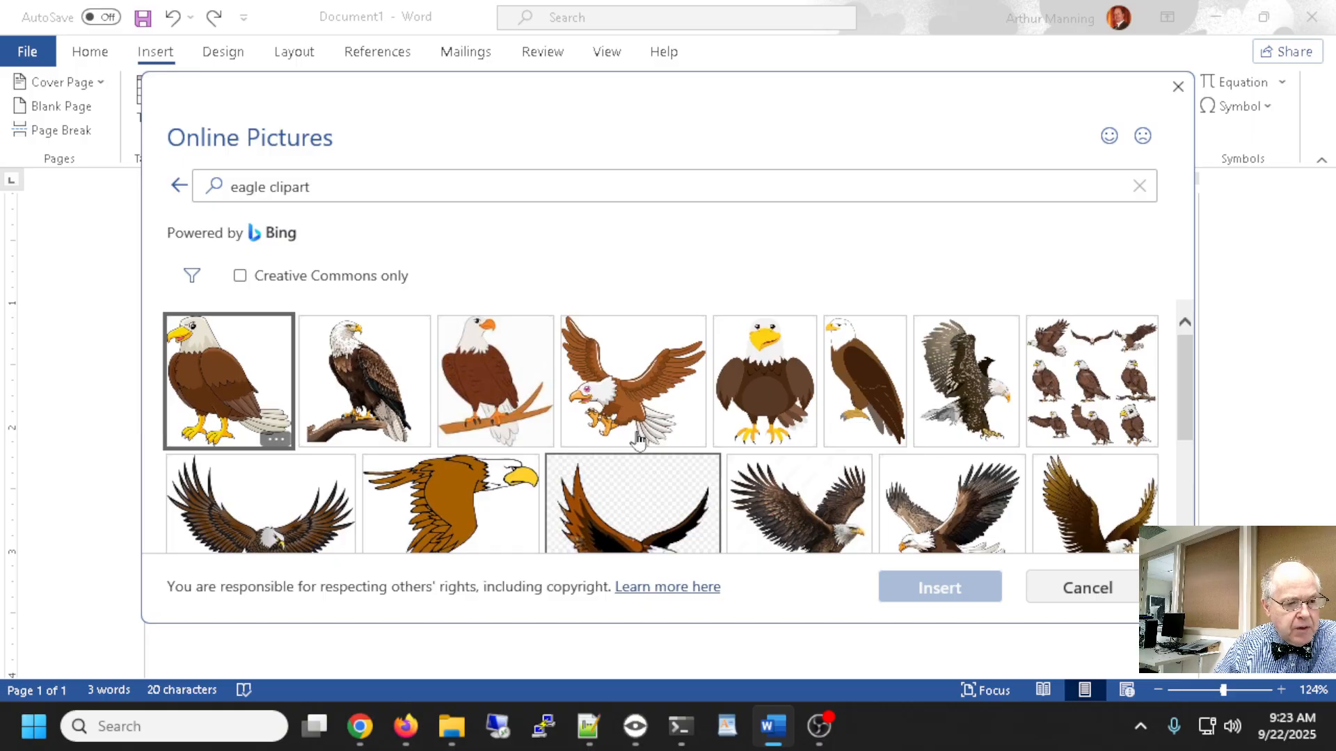
{"action": "double_click", "coordinate": [638, 372]}
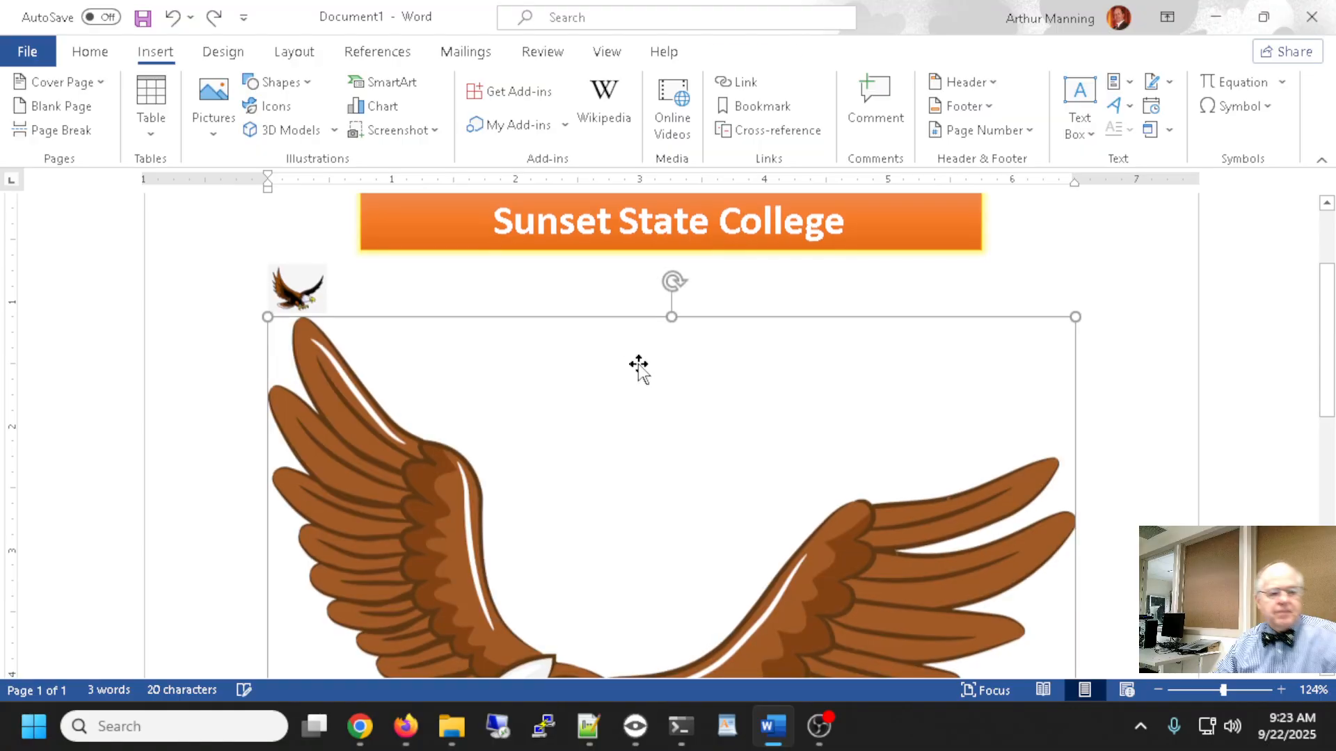
- Examine the inserted cartoon eagle picture from its wings to its tail feathers and return to the banner
{"action": "scroll", "coordinate": [754, 520], "scroll_direction": "down", "scroll_amount": 3}
{"action": "scroll", "coordinate": [753, 520], "scroll_direction": "down", "scroll_amount": 3}
{"action": "scroll", "coordinate": [753, 519], "scroll_direction": "down", "scroll_amount": 1}
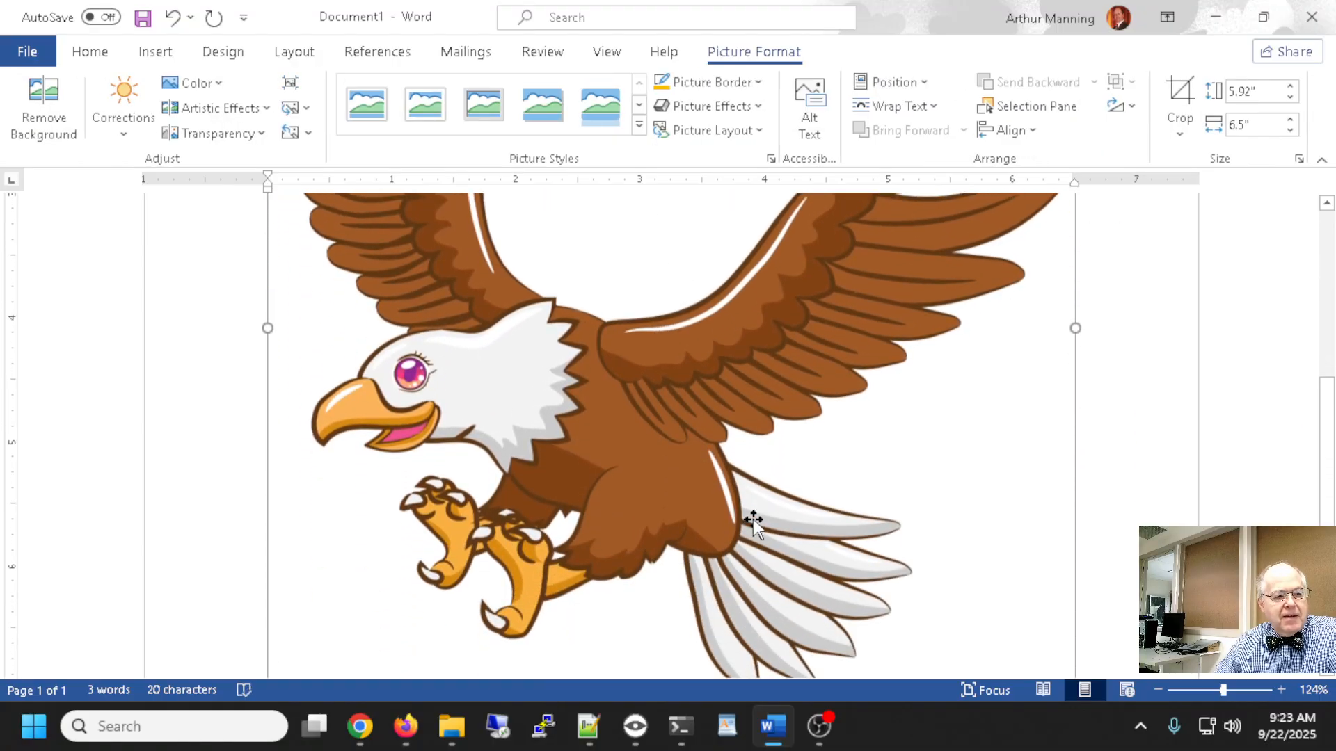
{"action": "scroll", "coordinate": [752, 519], "scroll_direction": "down", "scroll_amount": 1}
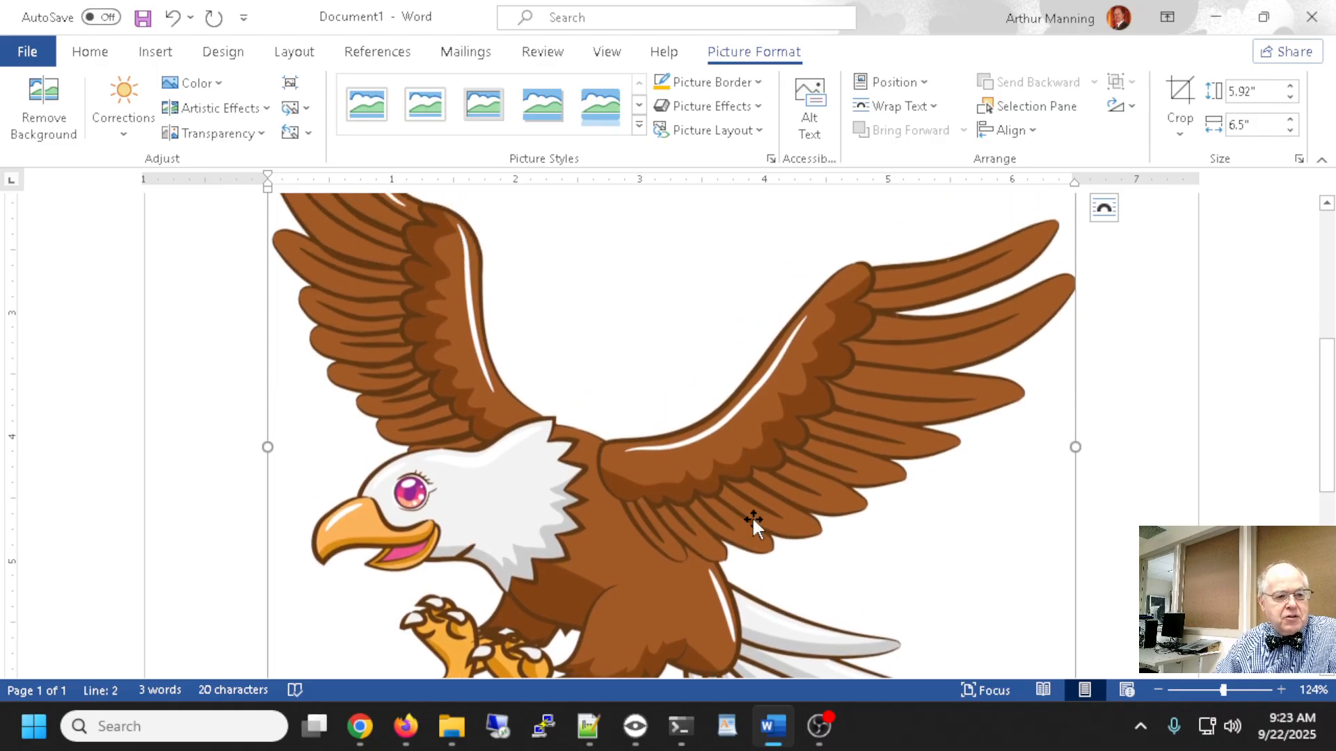
{"action": "scroll", "coordinate": [753, 519], "scroll_direction": "down", "scroll_amount": 1}
{"action": "scroll", "coordinate": [752, 519], "scroll_direction": "up", "scroll_amount": 4}
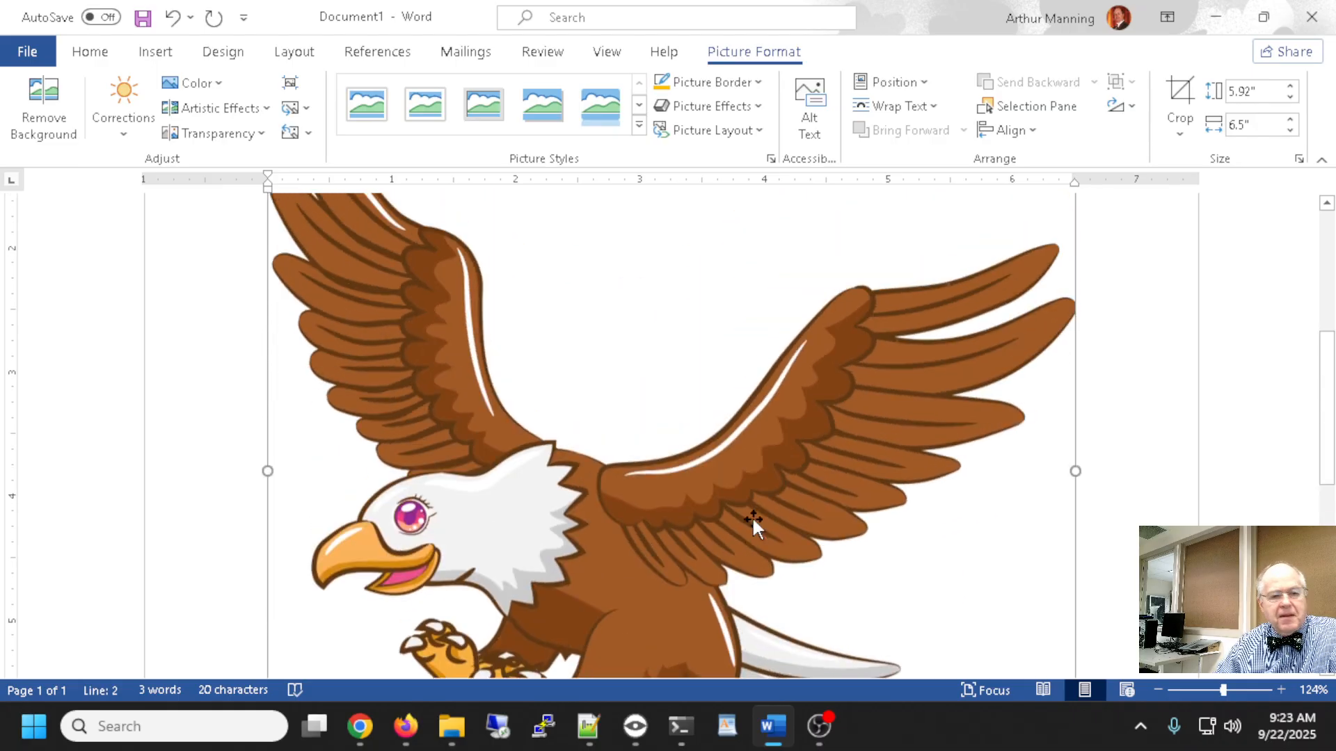
{"action": "scroll", "coordinate": [753, 516], "scroll_direction": "up", "scroll_amount": 4}
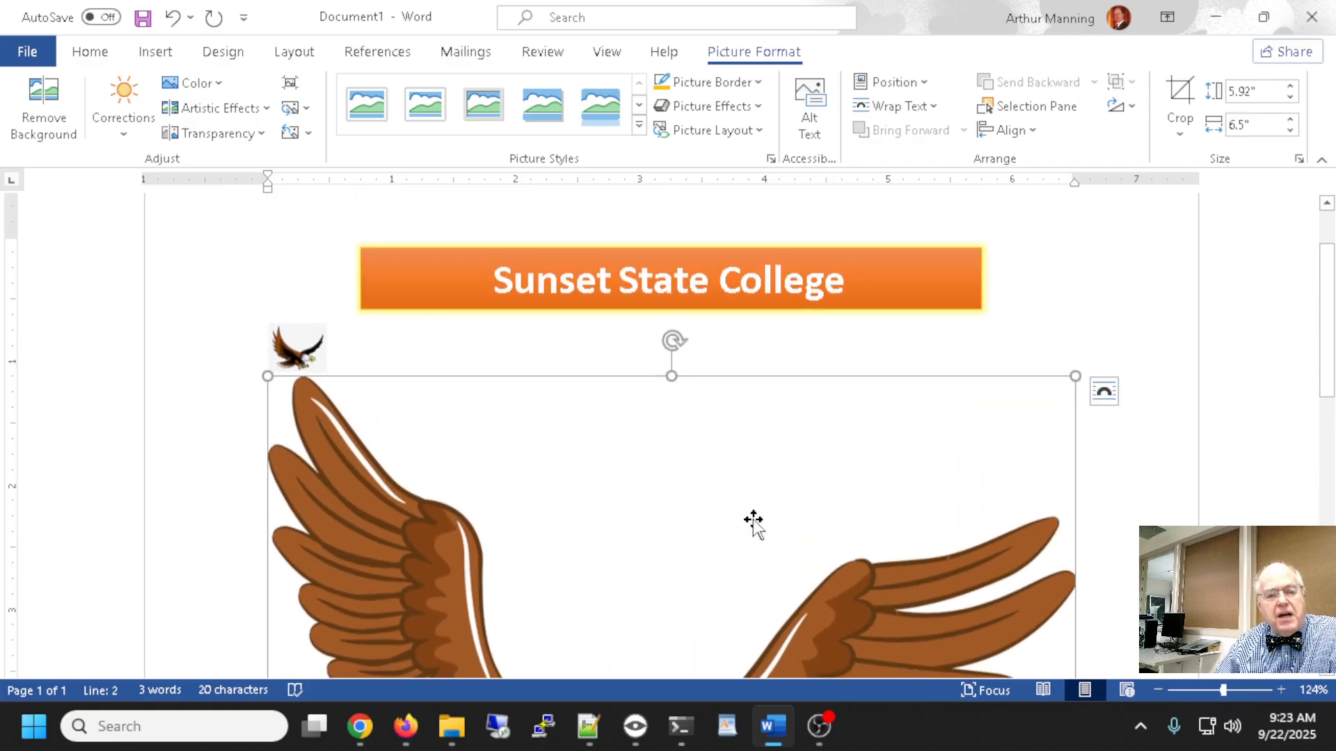
- Select the large cartoon eagle picture below the banner and set its height to 0.5"
{"action": "left_click", "coordinate": [293, 347]}
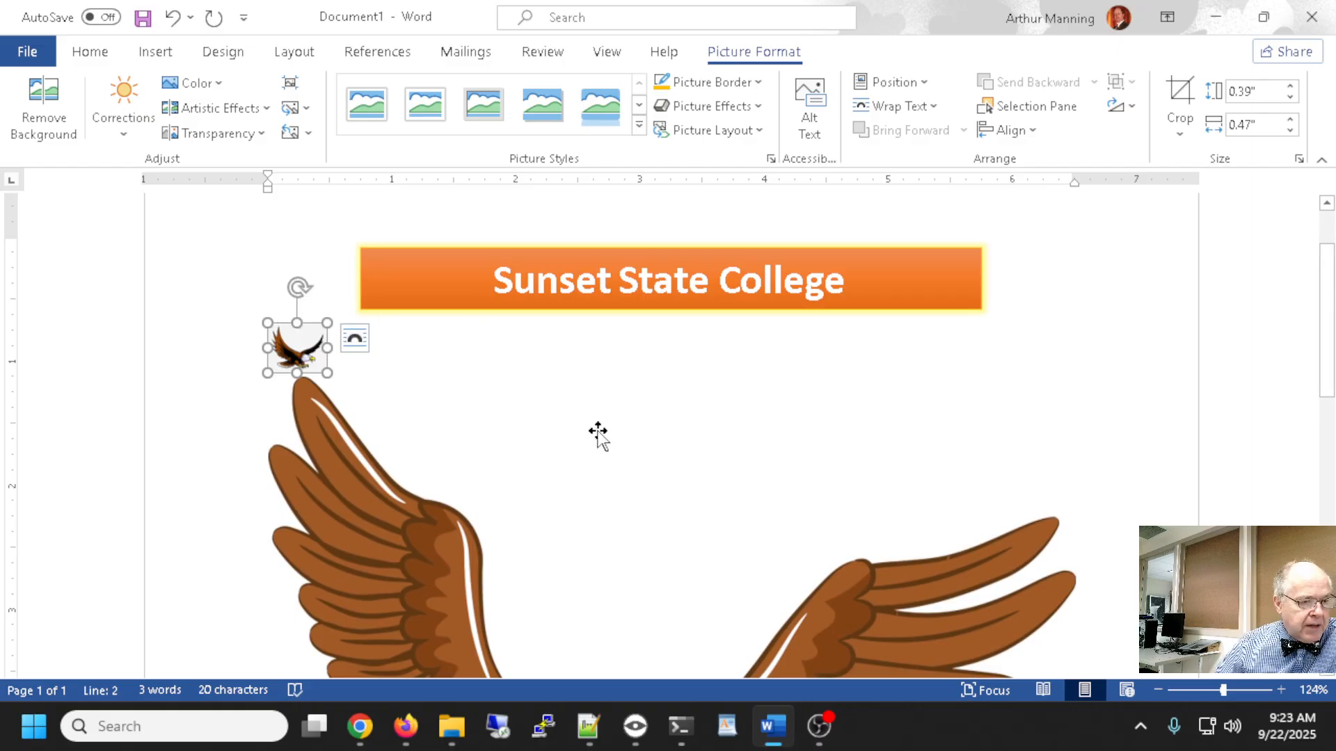
{"action": "scroll", "coordinate": [590, 431], "scroll_direction": "down", "scroll_amount": 2}
{"action": "left_click", "coordinate": [449, 469]}
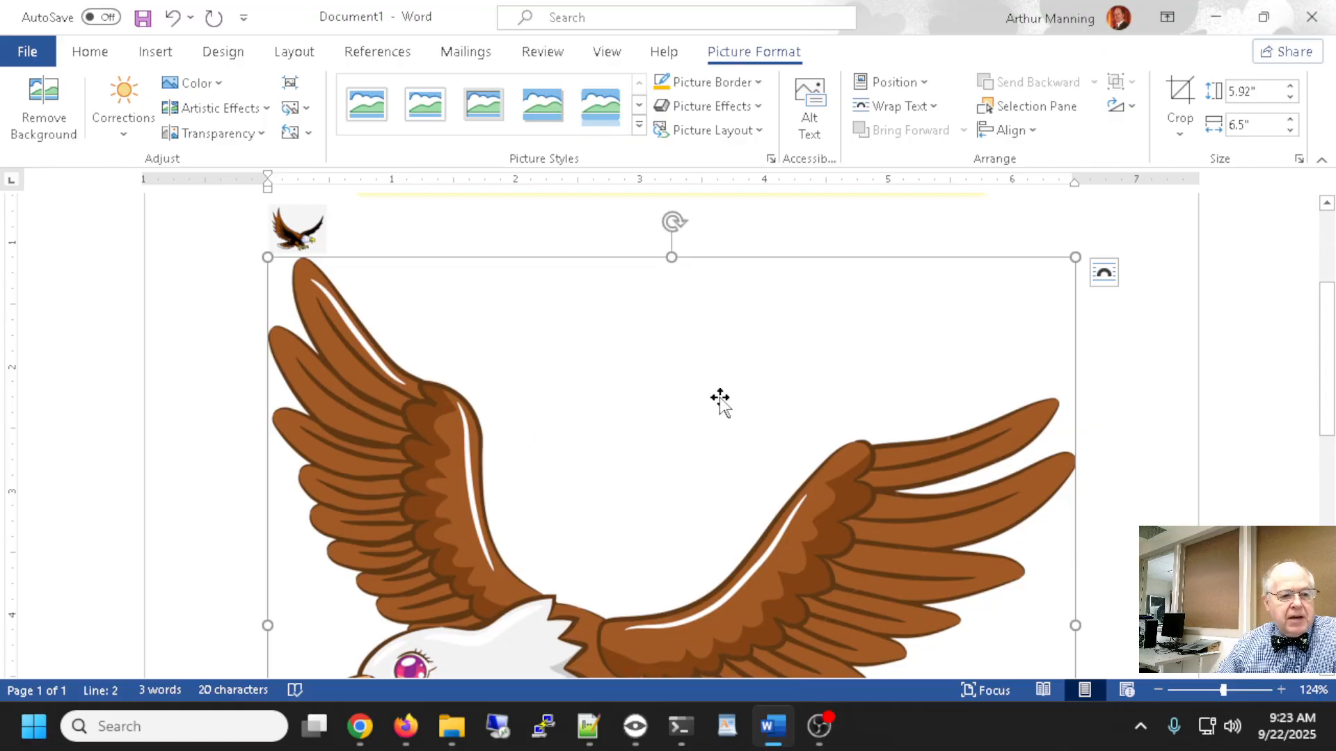
{"action": "scroll", "coordinate": [599, 403], "scroll_direction": "up", "scroll_amount": 2}
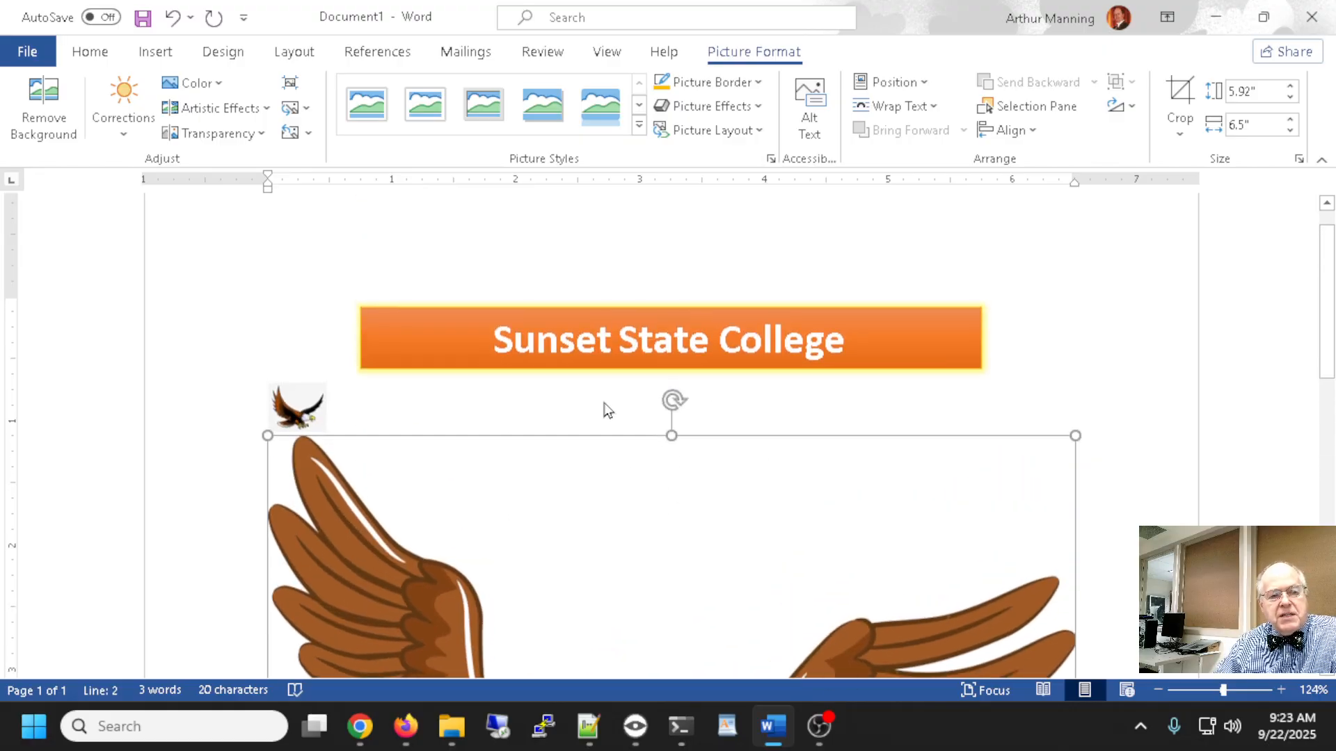
{"action": "left_click", "coordinate": [1269, 91]}
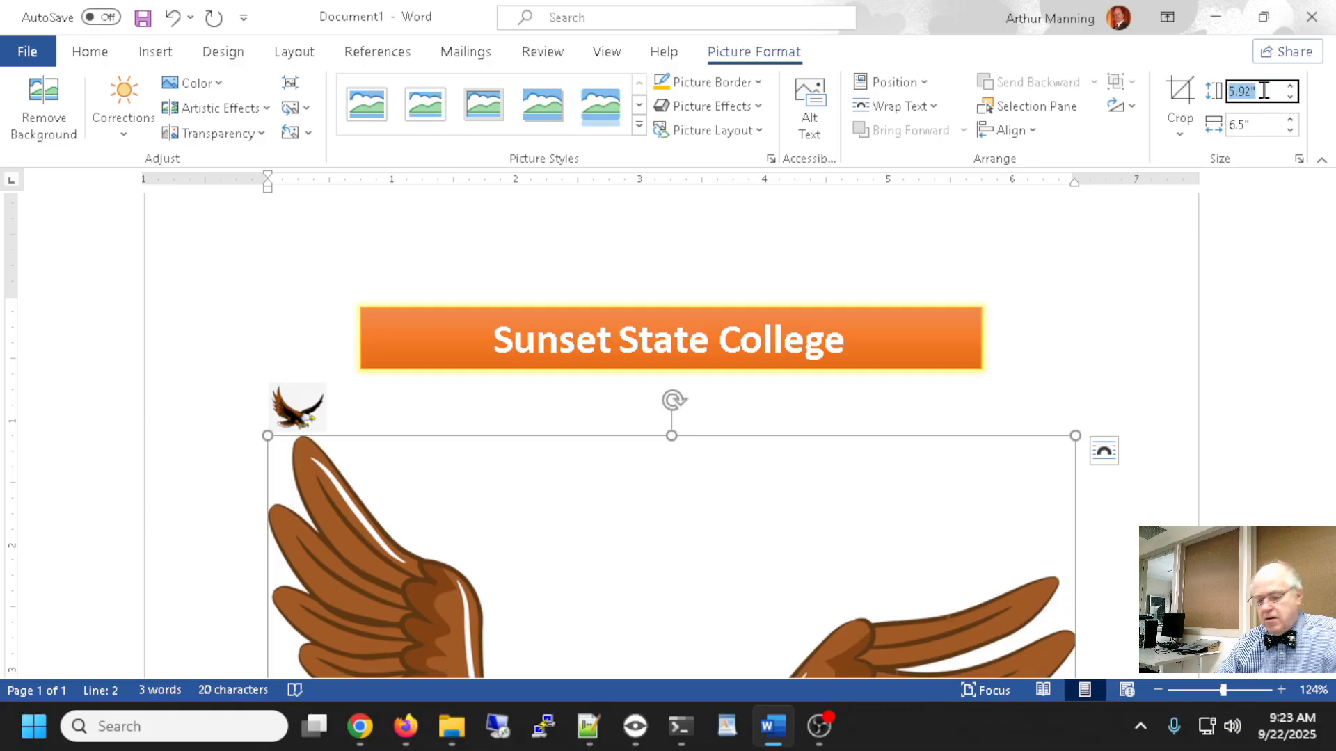
{"action": "type", "text": "5"}
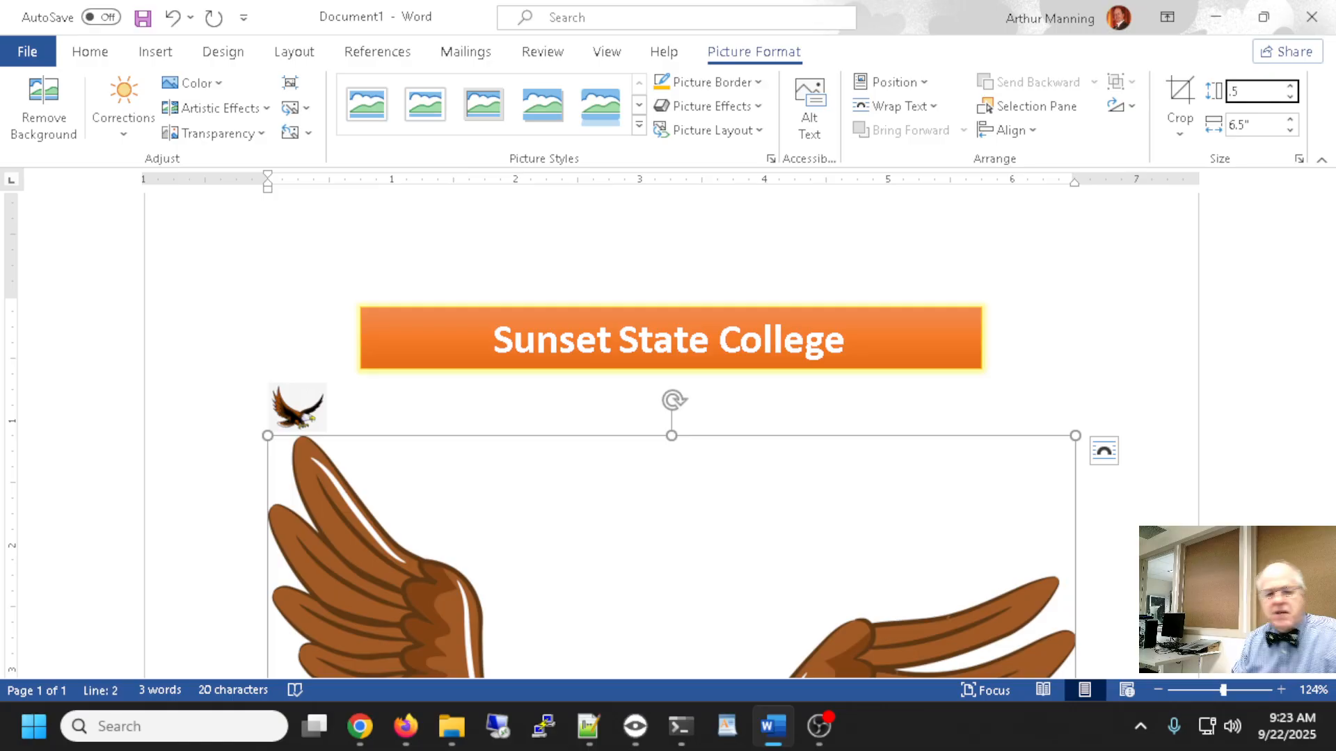
{"action": "type", "text": "5"}
{"action": "key", "text": "Return"}
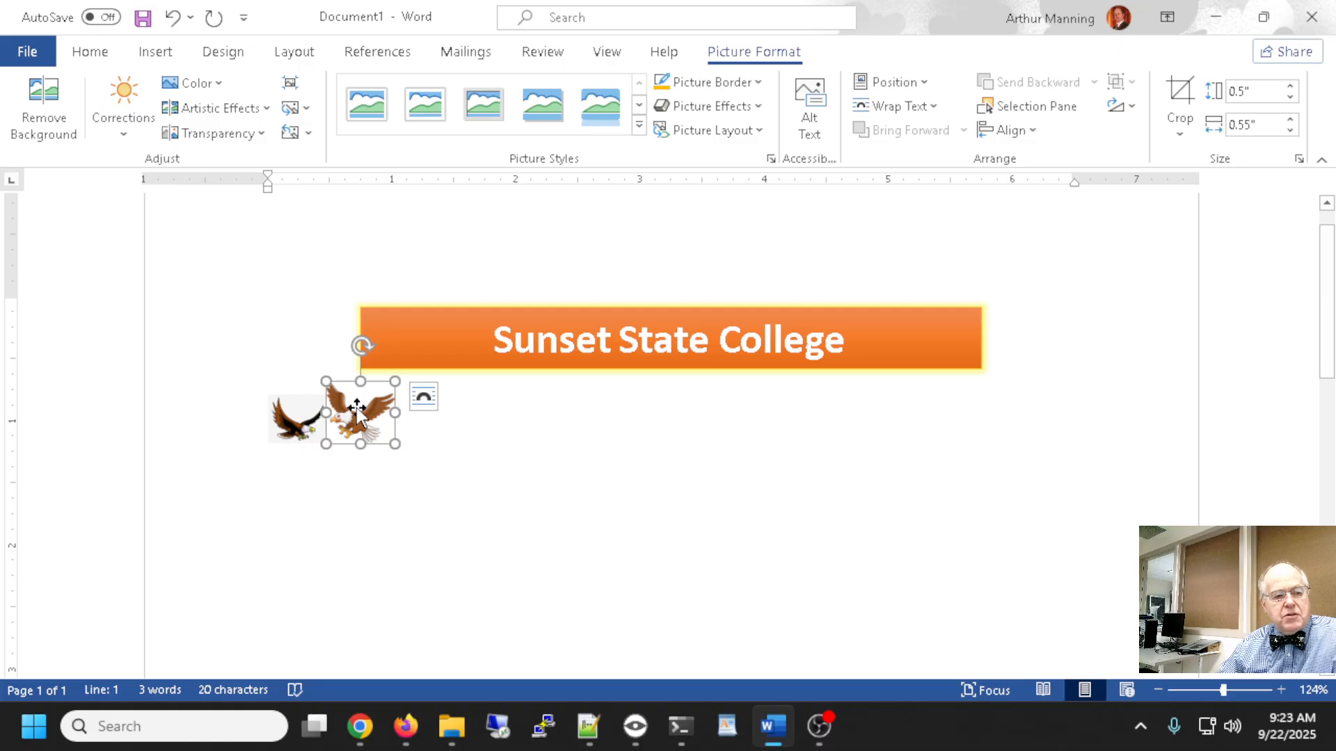
- Move the small cartoon eagle ahead of the black eagle below the banner and open its layout options
{"action": "left_click_drag", "start_coordinate": [356, 408], "coordinate": [593, 382]}
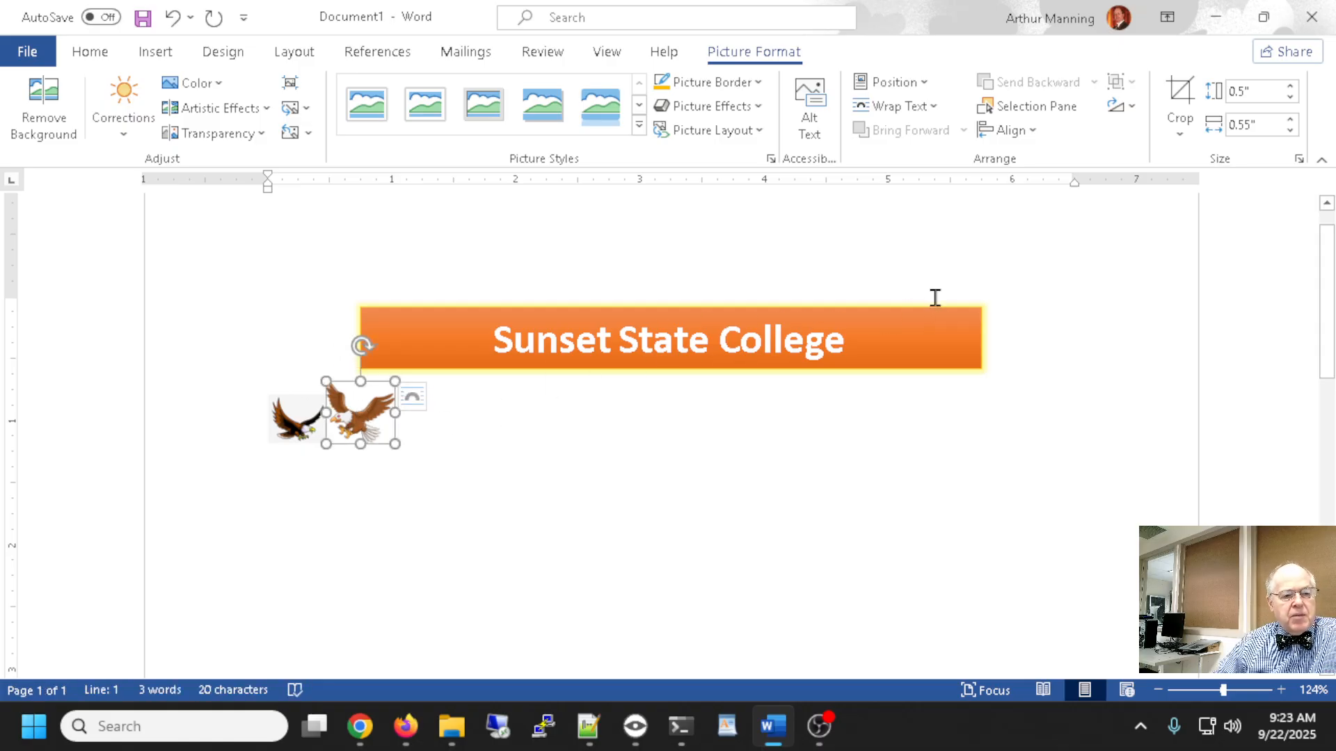
{"action": "left_click_drag", "start_coordinate": [358, 425], "coordinate": [299, 341]}
{"action": "left_click_drag", "start_coordinate": [285, 422], "coordinate": [294, 329]}
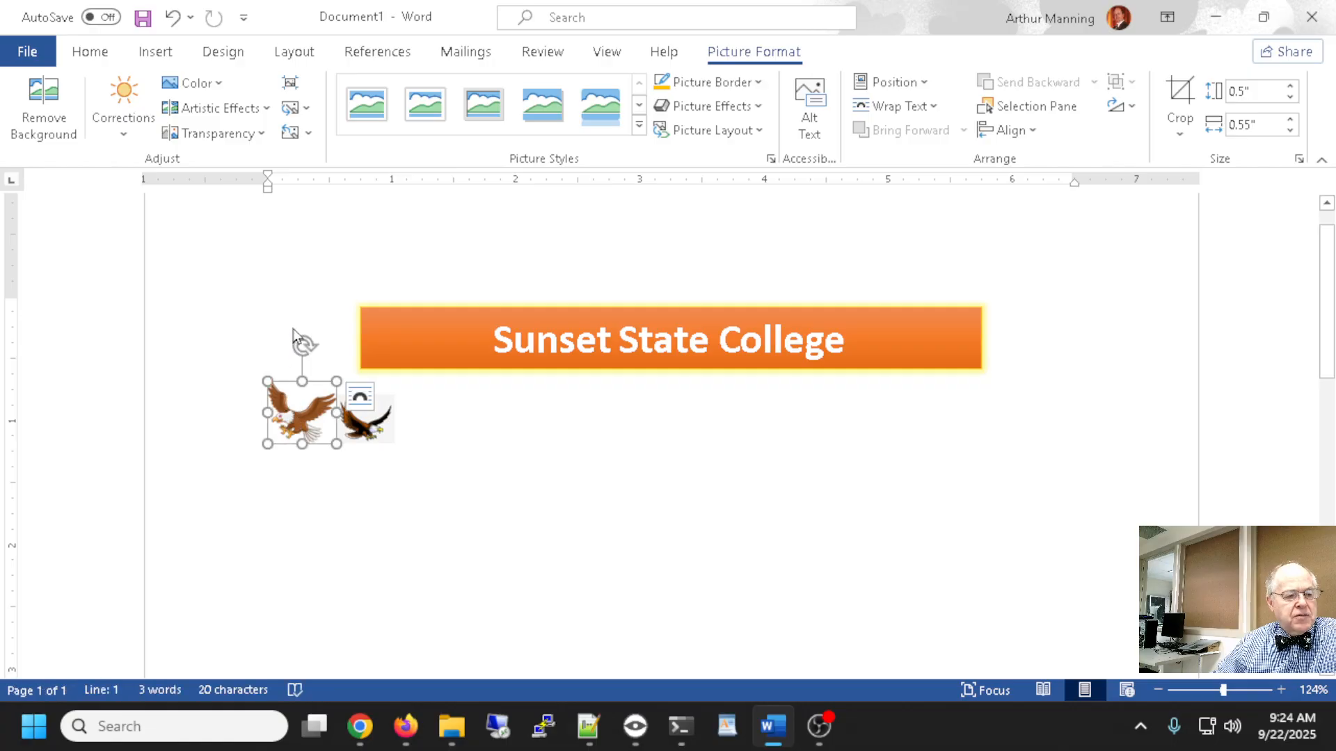
{"action": "left_click", "coordinate": [364, 398]}
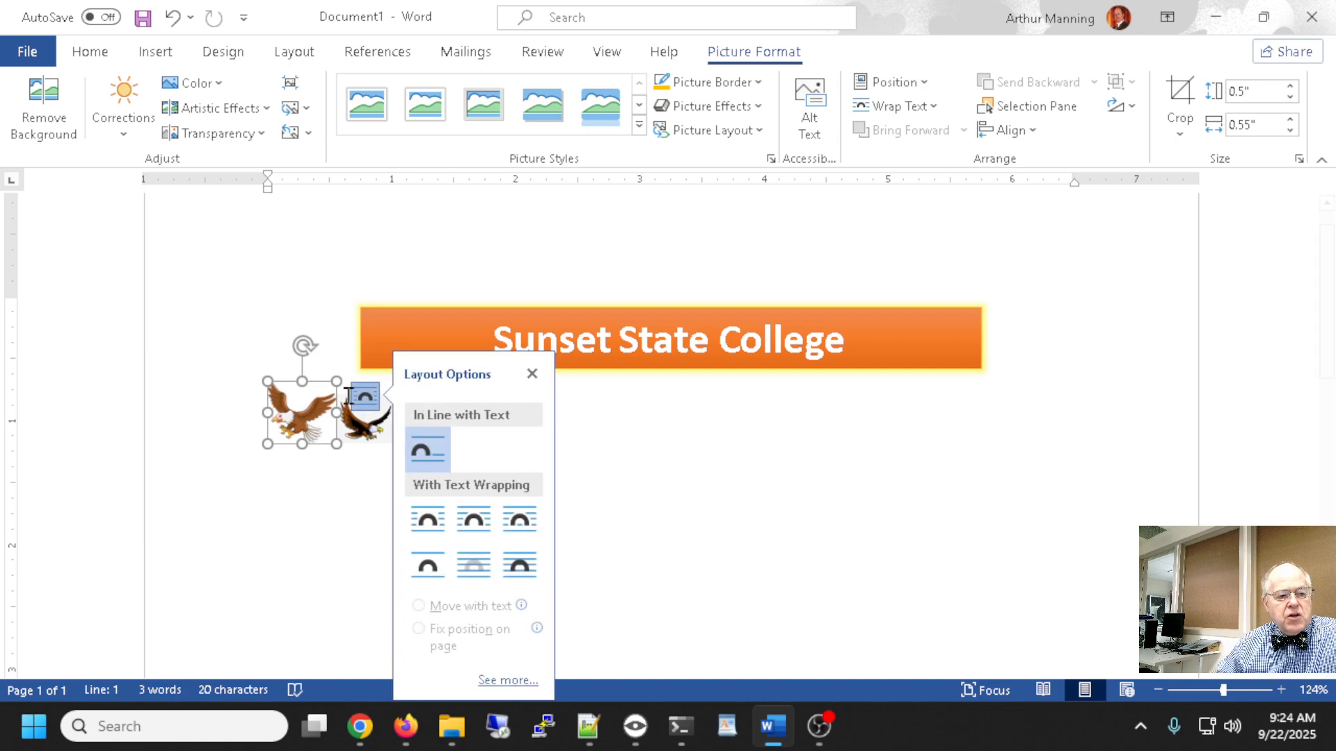
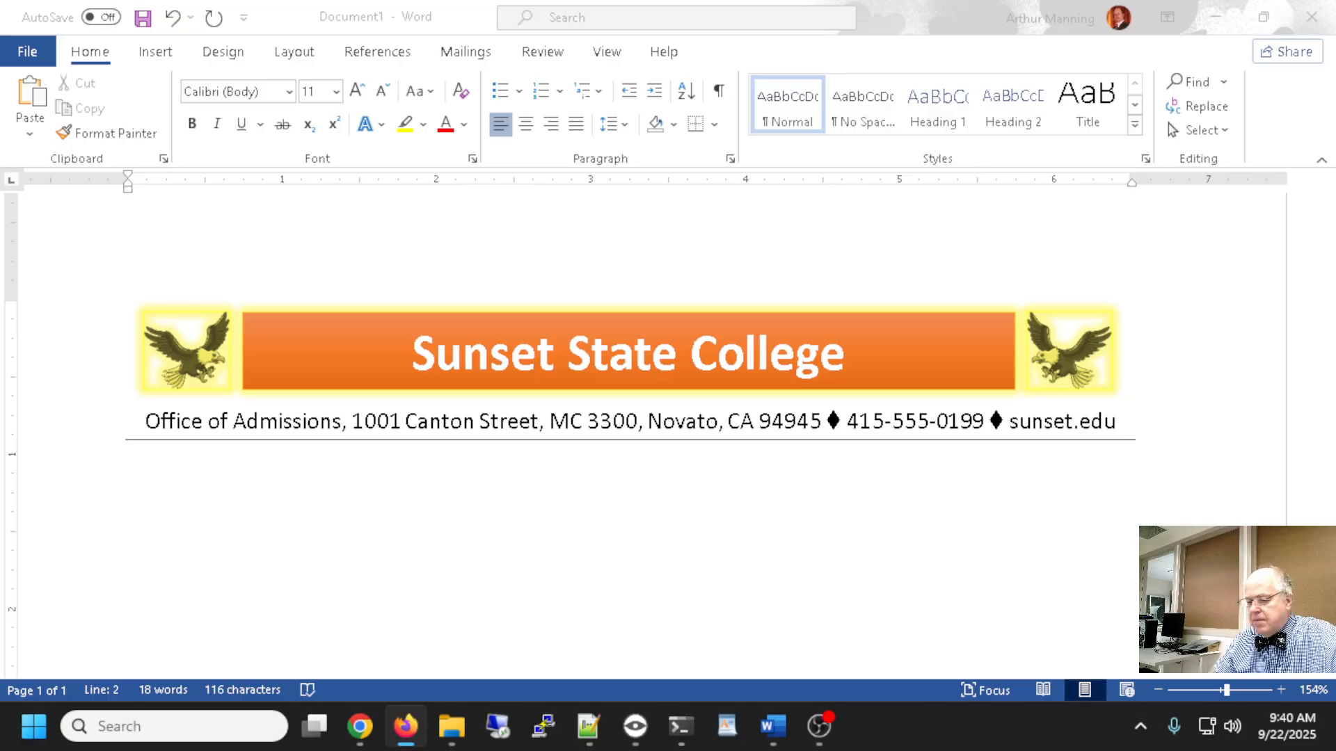
- Return to the blank line below the letterhead's address line and check that the ruler display is turned on
{"action": "left_click", "coordinate": [261, 503]}
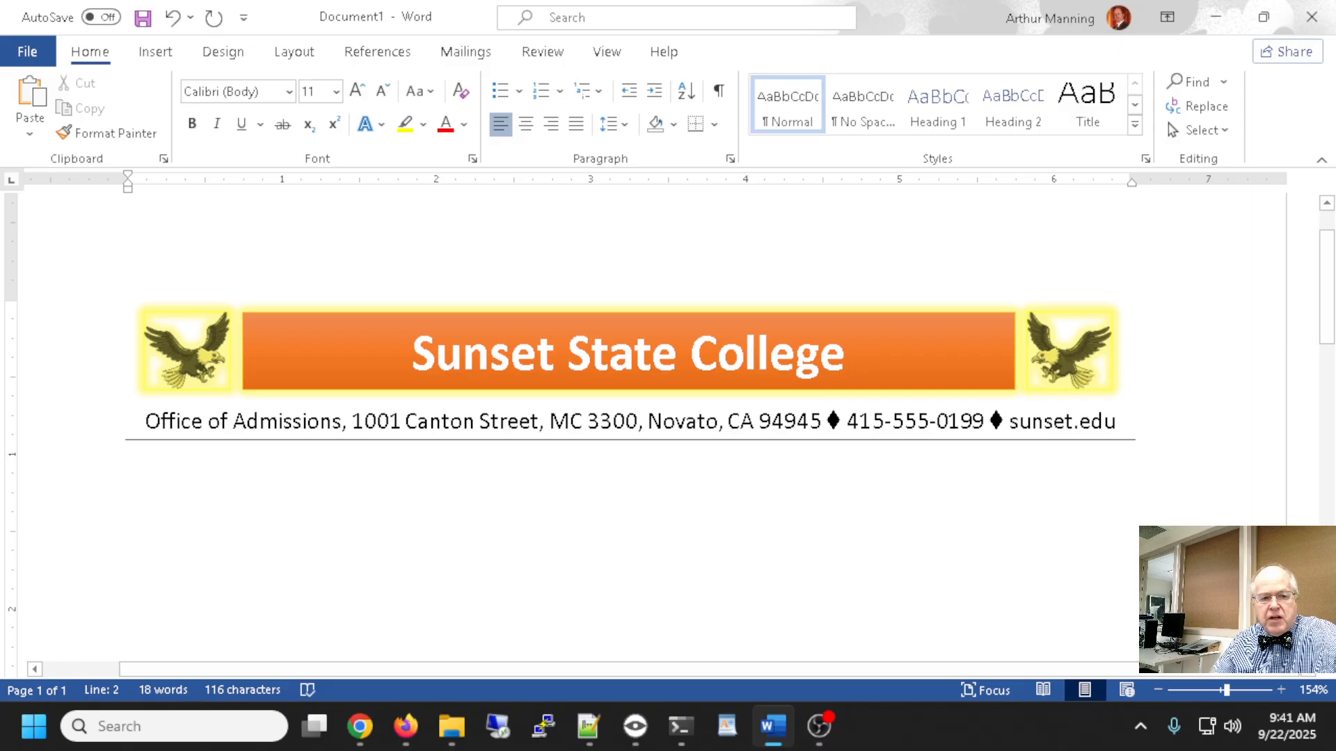
{"action": "scroll", "coordinate": [1205, 496], "scroll_direction": "down", "scroll_amount": 1}
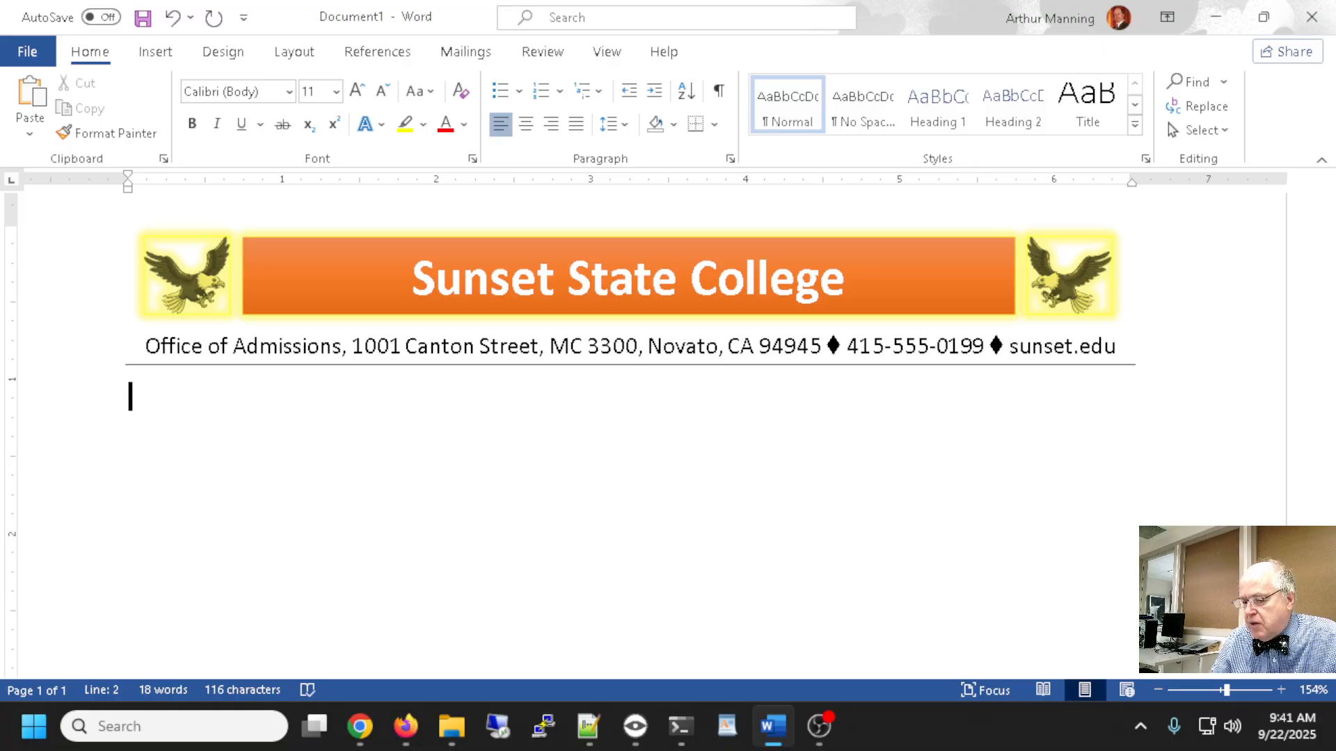
{"action": "key", "text": "alt+Tab"}
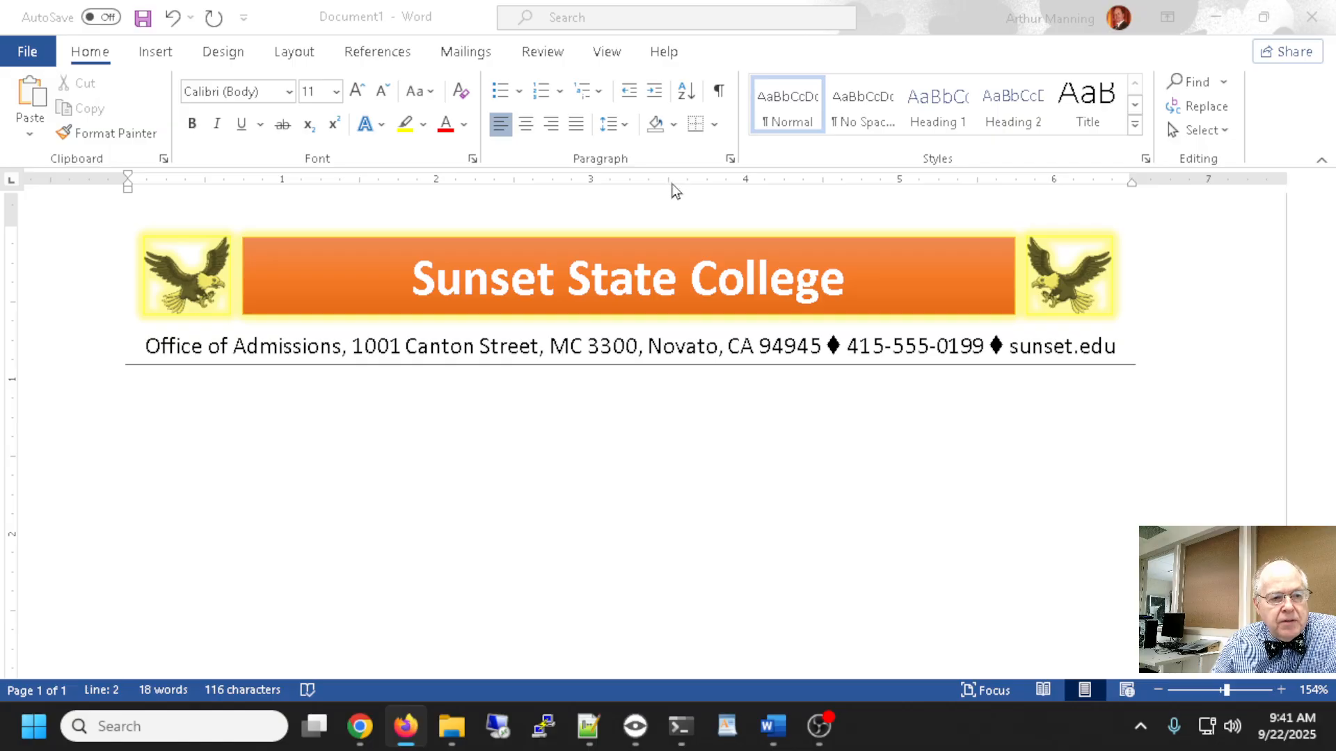
{"action": "left_click", "coordinate": [667, 209]}
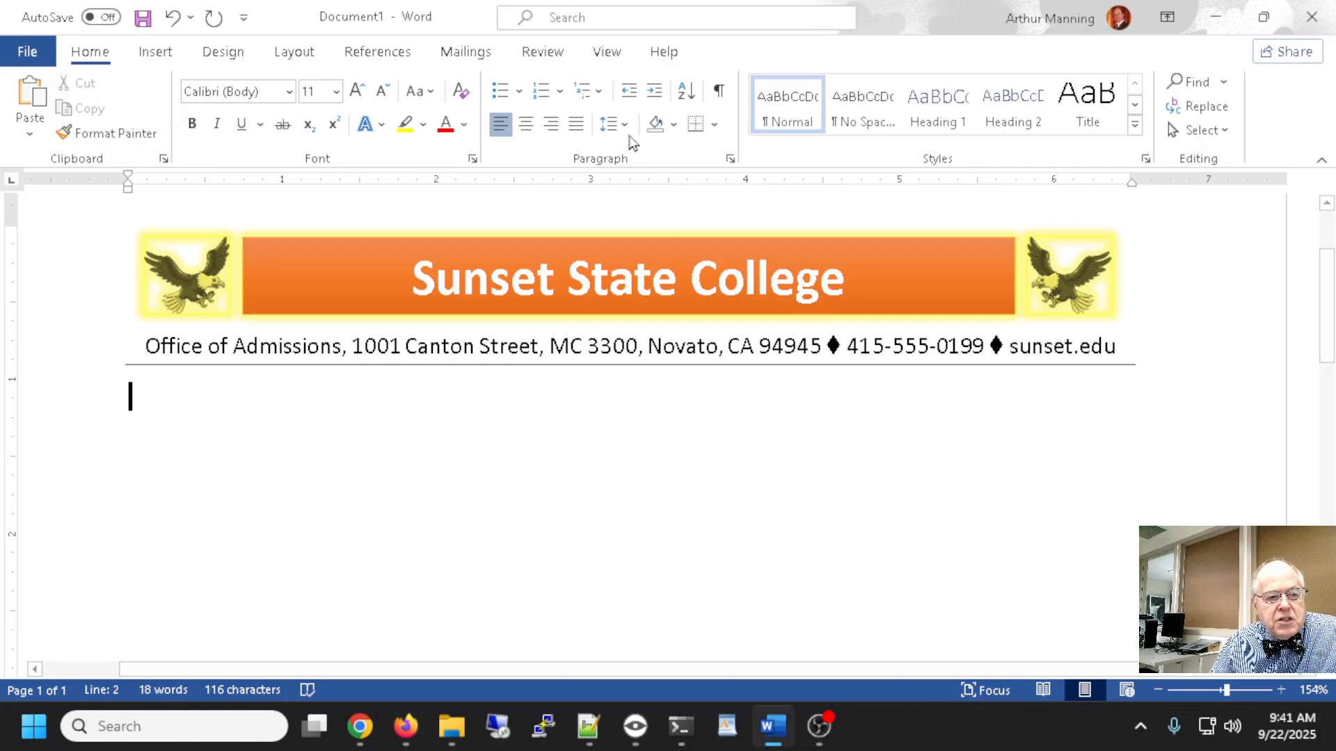
{"action": "left_click", "coordinate": [604, 54]}
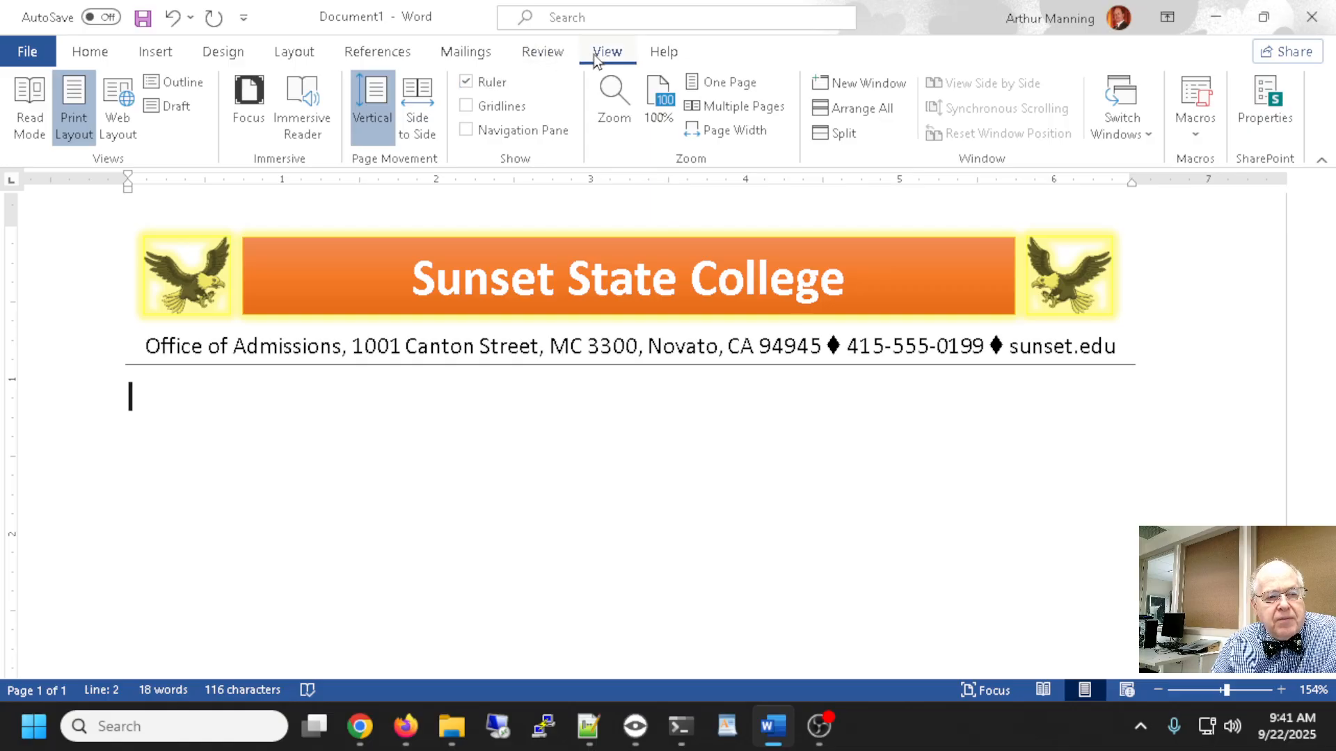
{"action": "left_click", "coordinate": [93, 54]}
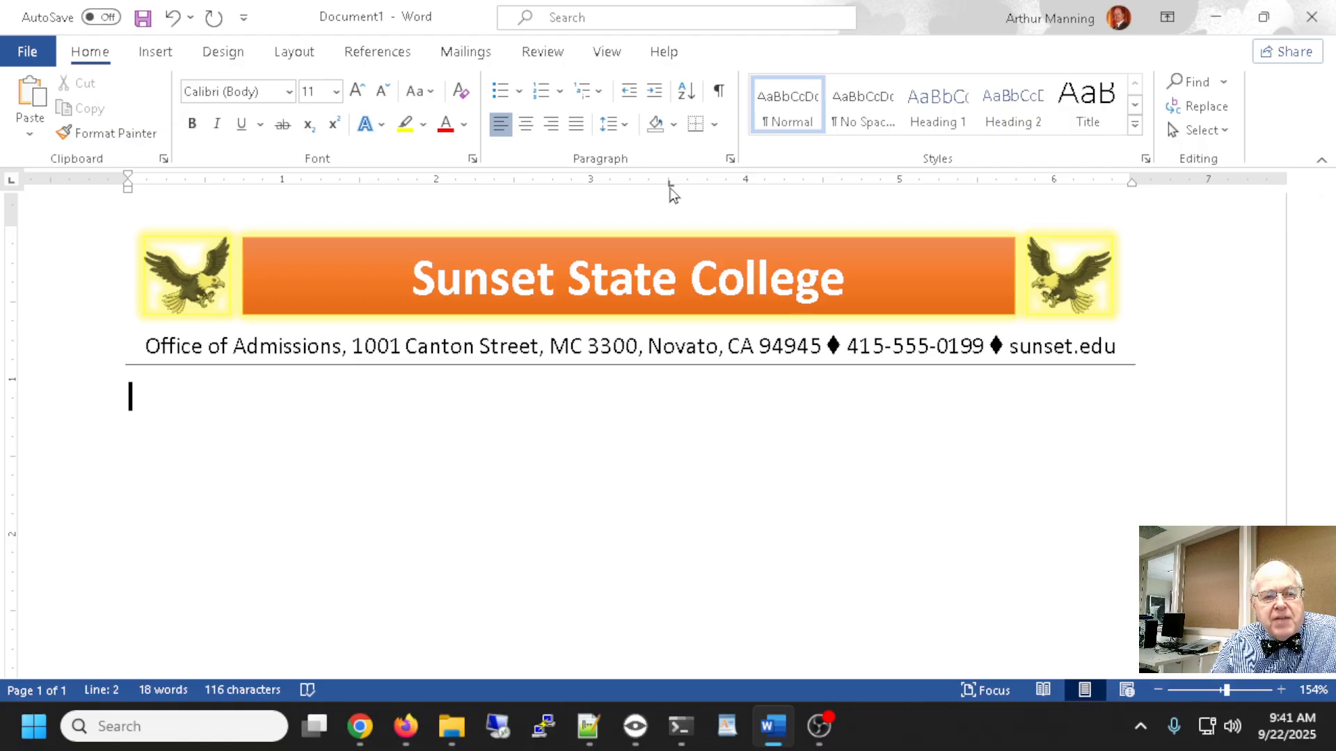
- Cycle through the tab stop types, remove the existing stop, and set a left tab stop at 3.5" for the blank line
{"action": "left_click", "coordinate": [13, 185]}
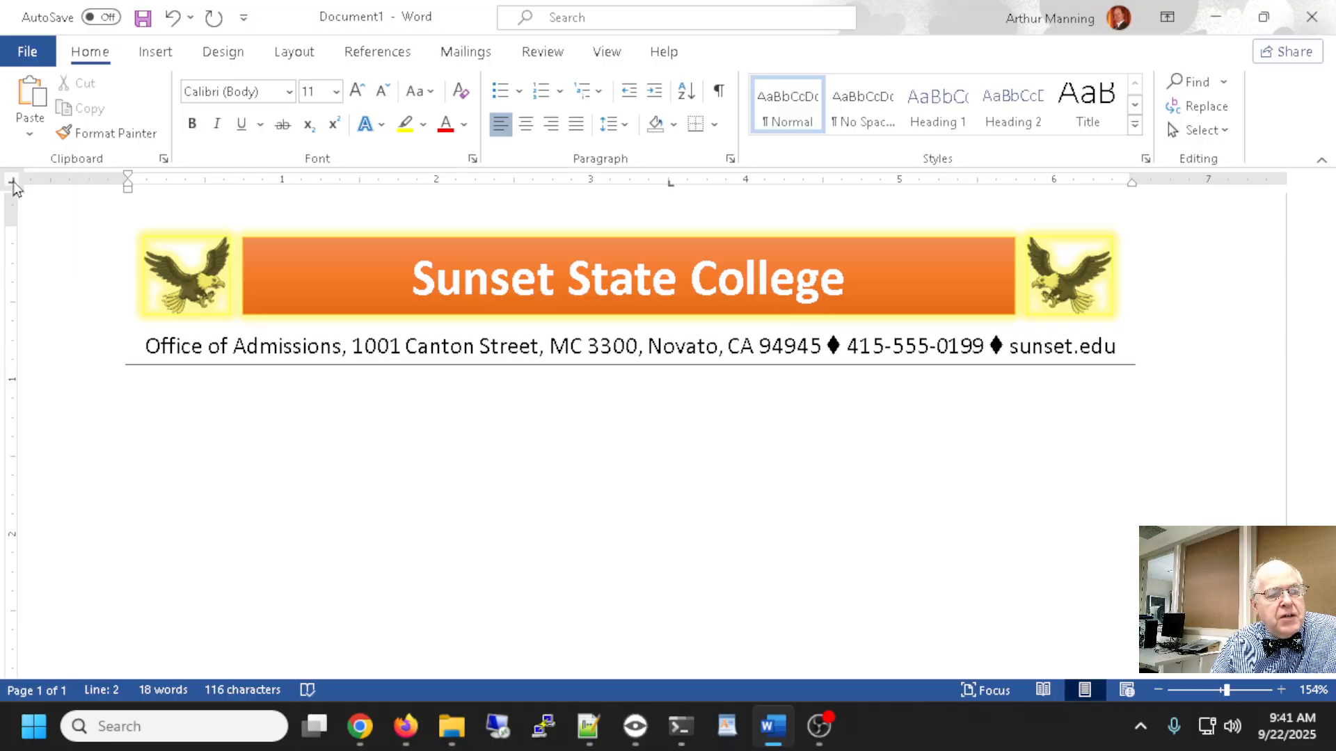
{"action": "left_click", "coordinate": [14, 184]}
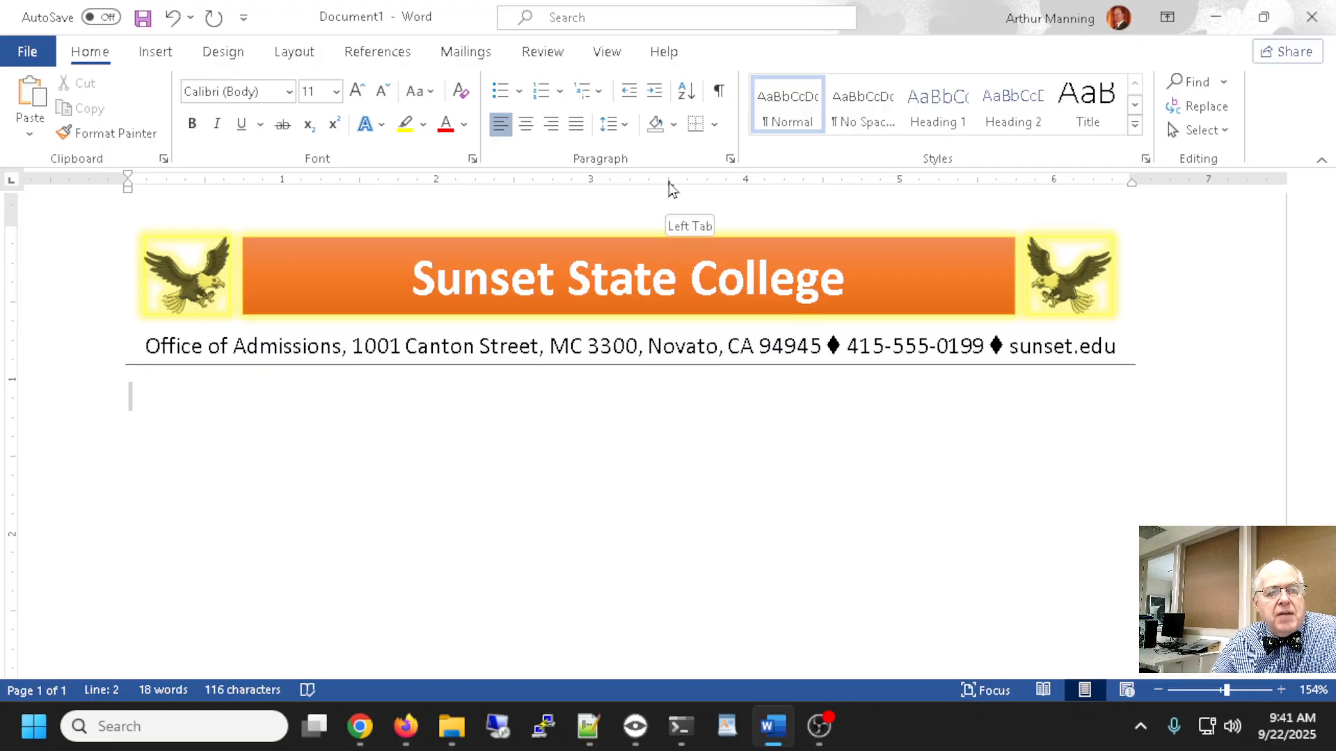
{"action": "mouse_move", "coordinate": [669, 188]}
{"action": "left_mouse_down"}
{"action": "mouse_move", "coordinate": [757, 194]}
{"action": "mouse_move", "coordinate": [640, 191]}
{"action": "mouse_move", "coordinate": [680, 188]}
{"action": "mouse_move", "coordinate": [661, 191]}
{"action": "mouse_move", "coordinate": [666, 212]}
{"action": "left_mouse_up"}
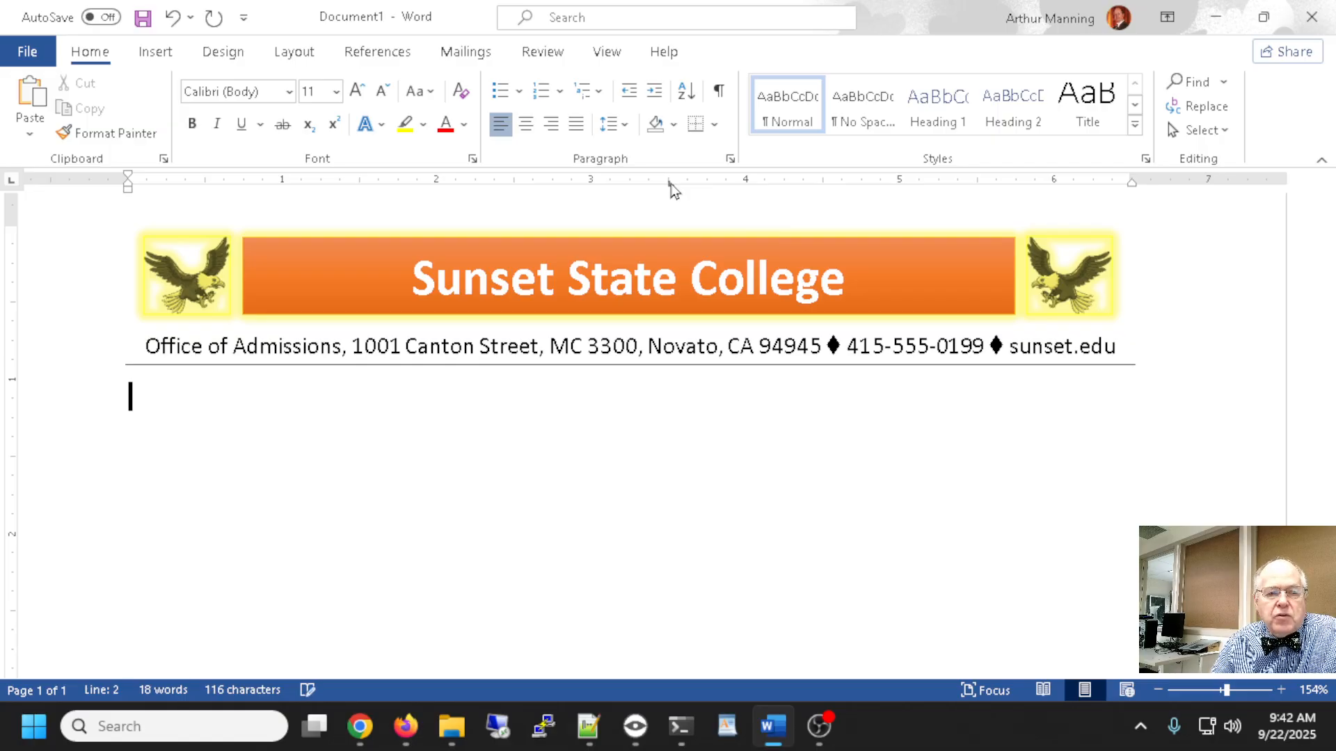
{"action": "left_click", "coordinate": [669, 182]}
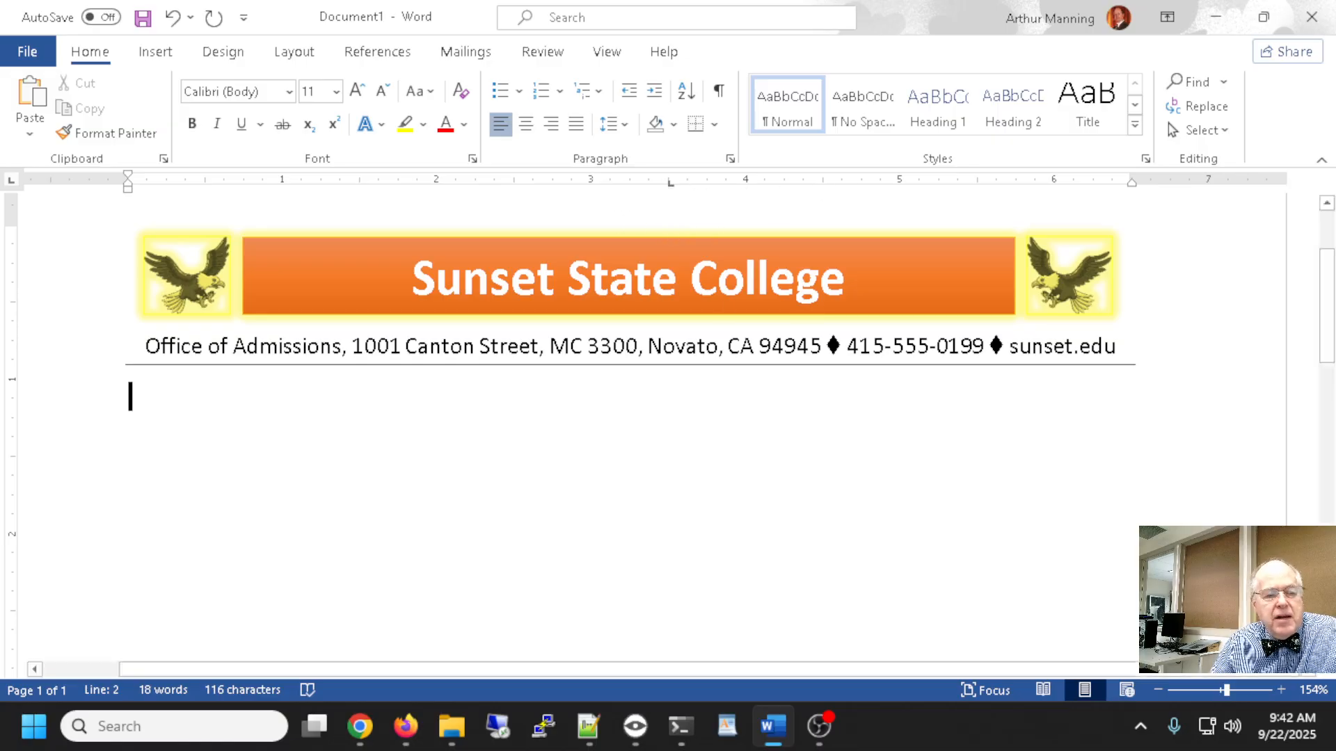
- Show the formatting marks and insert a tab on the blank line to reach the 3.5" stop
{"action": "left_click", "coordinate": [718, 90]}
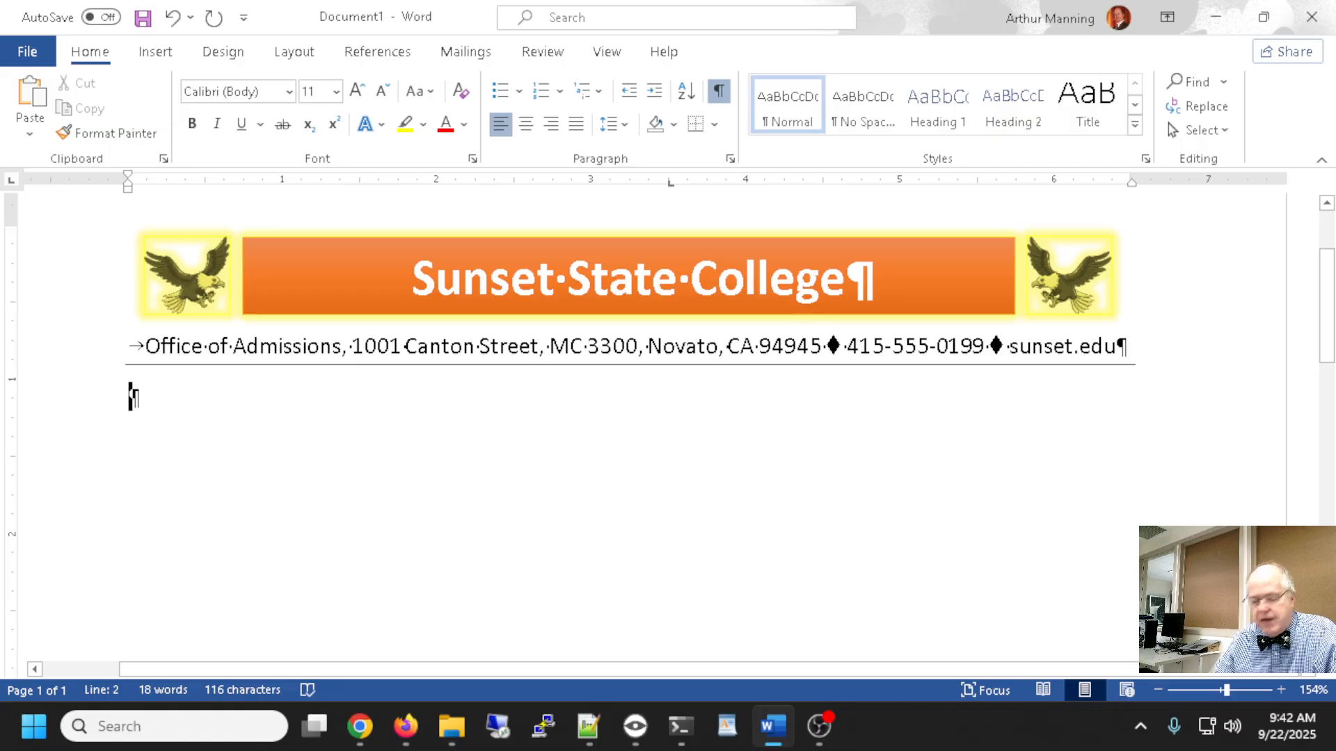
{"action": "key", "text": "Tab"}
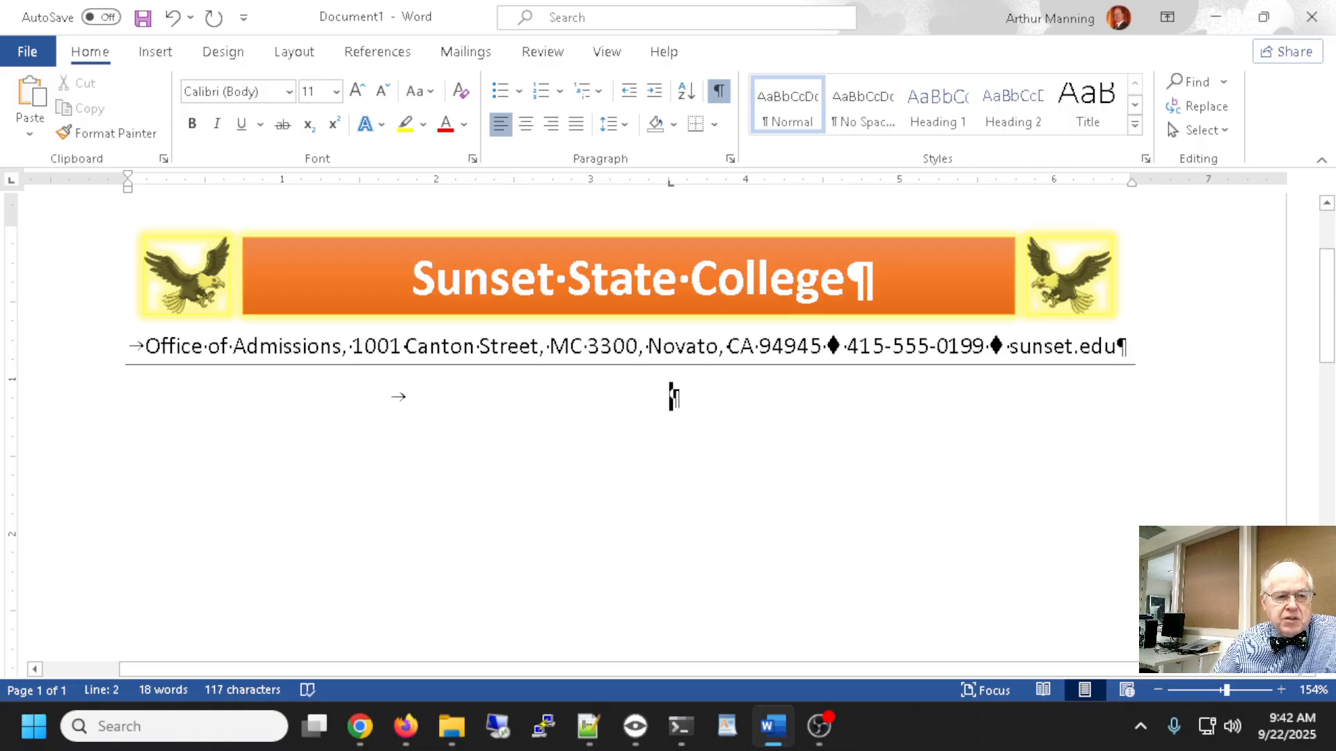
- Insert the current date at the tab stop in the "September 22, 2025" format, without automatic updating
{"action": "left_click", "coordinate": [145, 59]}
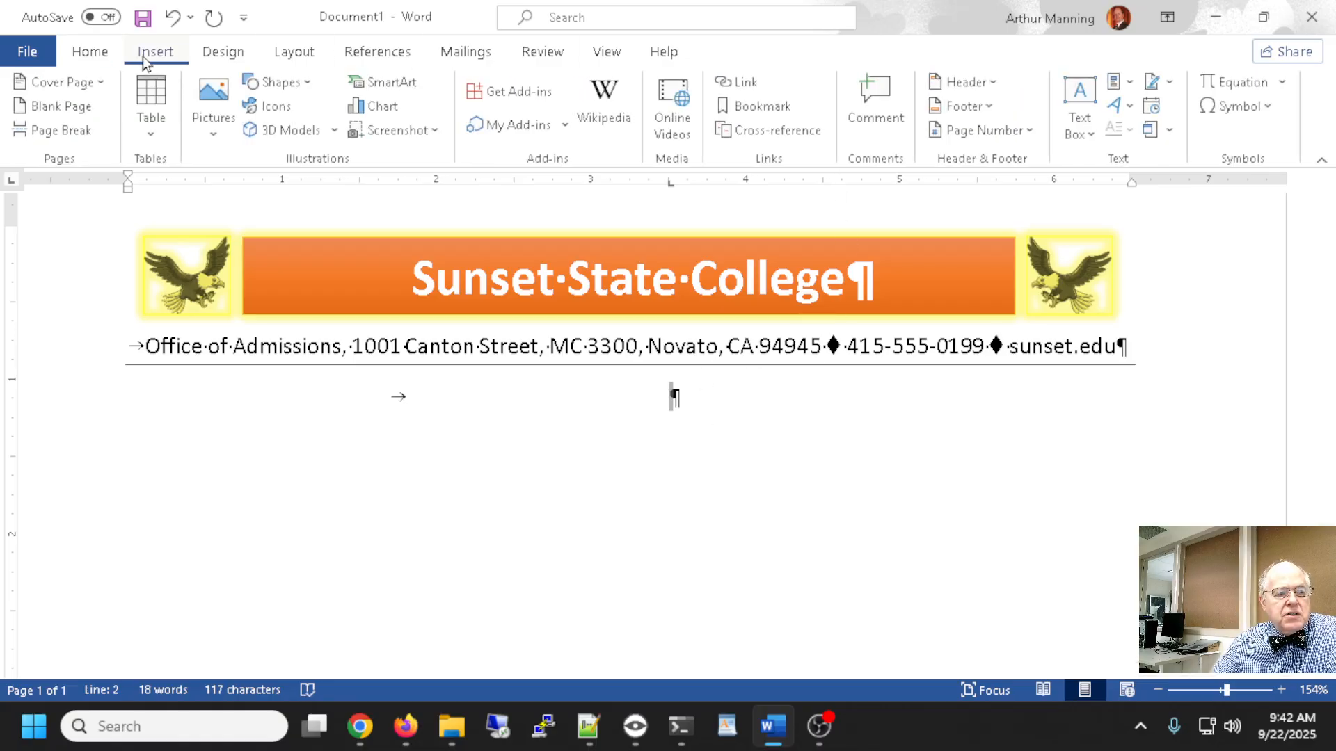
{"action": "left_click", "coordinate": [1153, 109]}
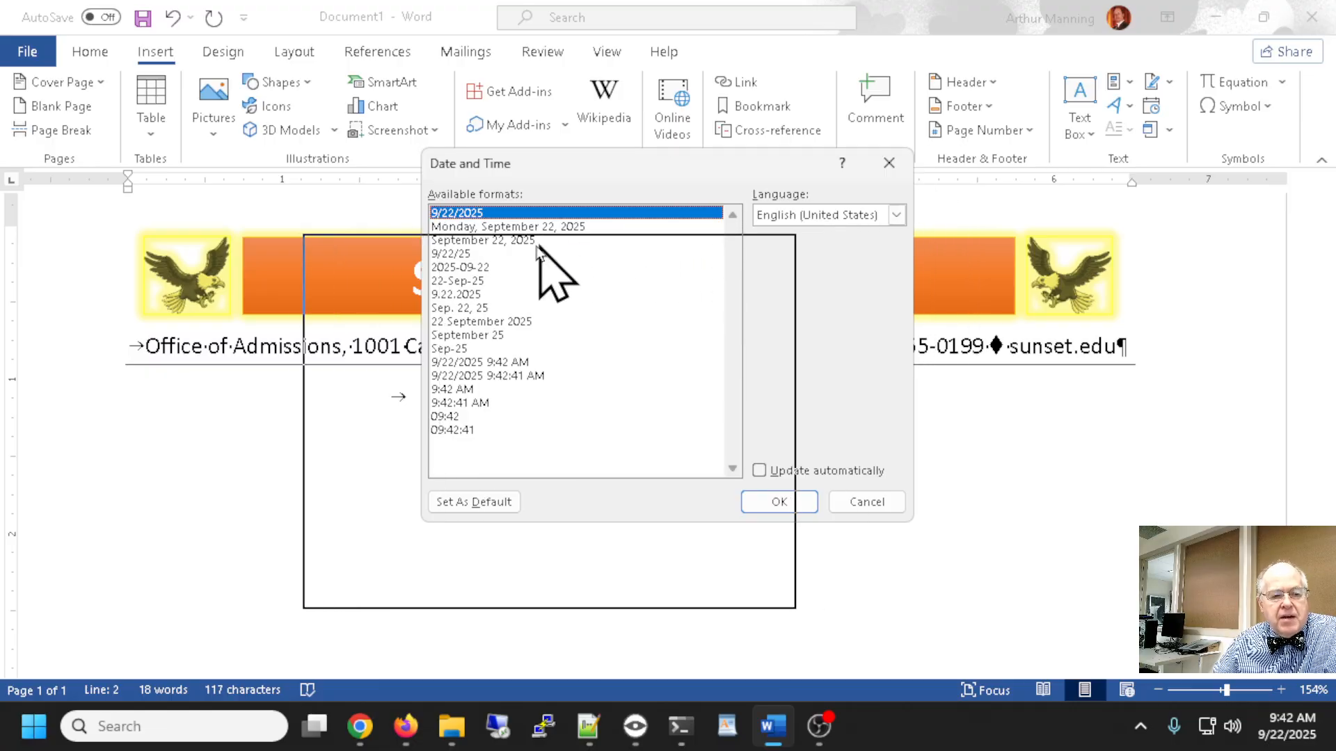
{"action": "left_click_drag", "start_coordinate": [514, 249], "coordinate": [514, 251]}
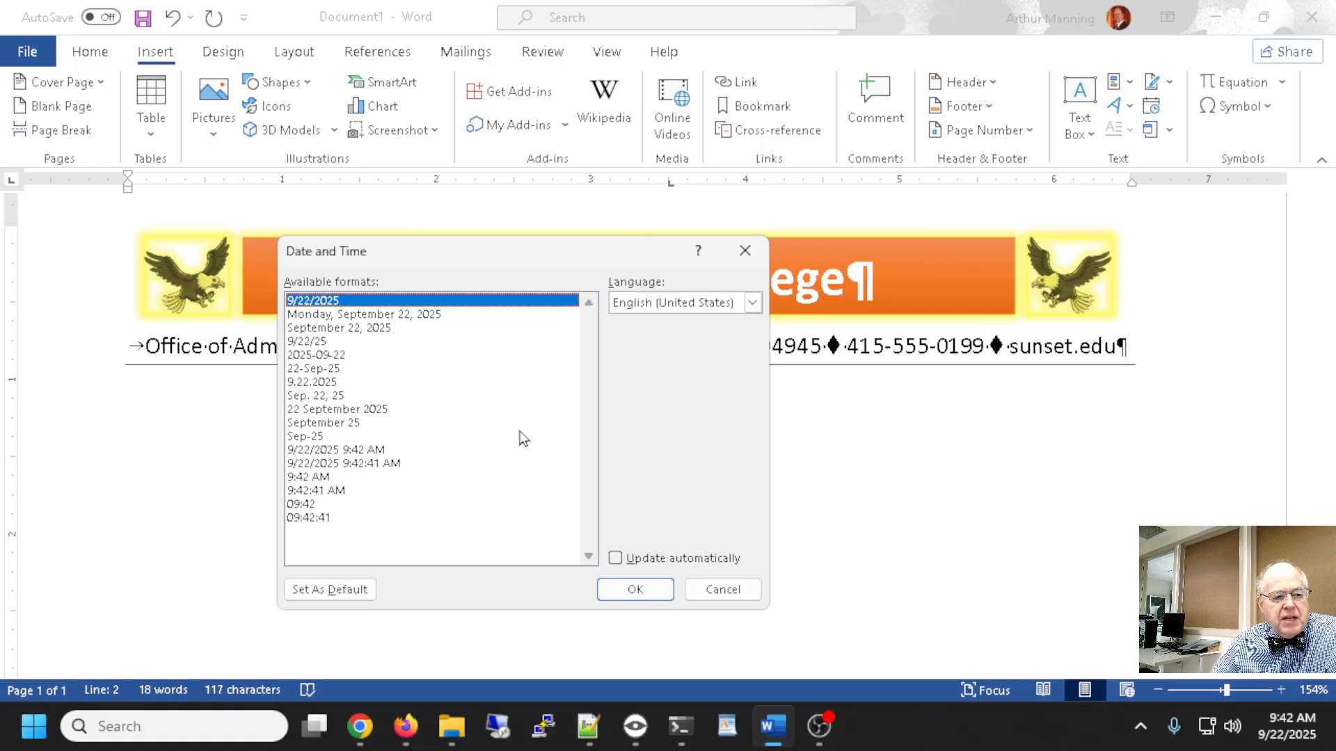
{"action": "left_click", "coordinate": [348, 328]}
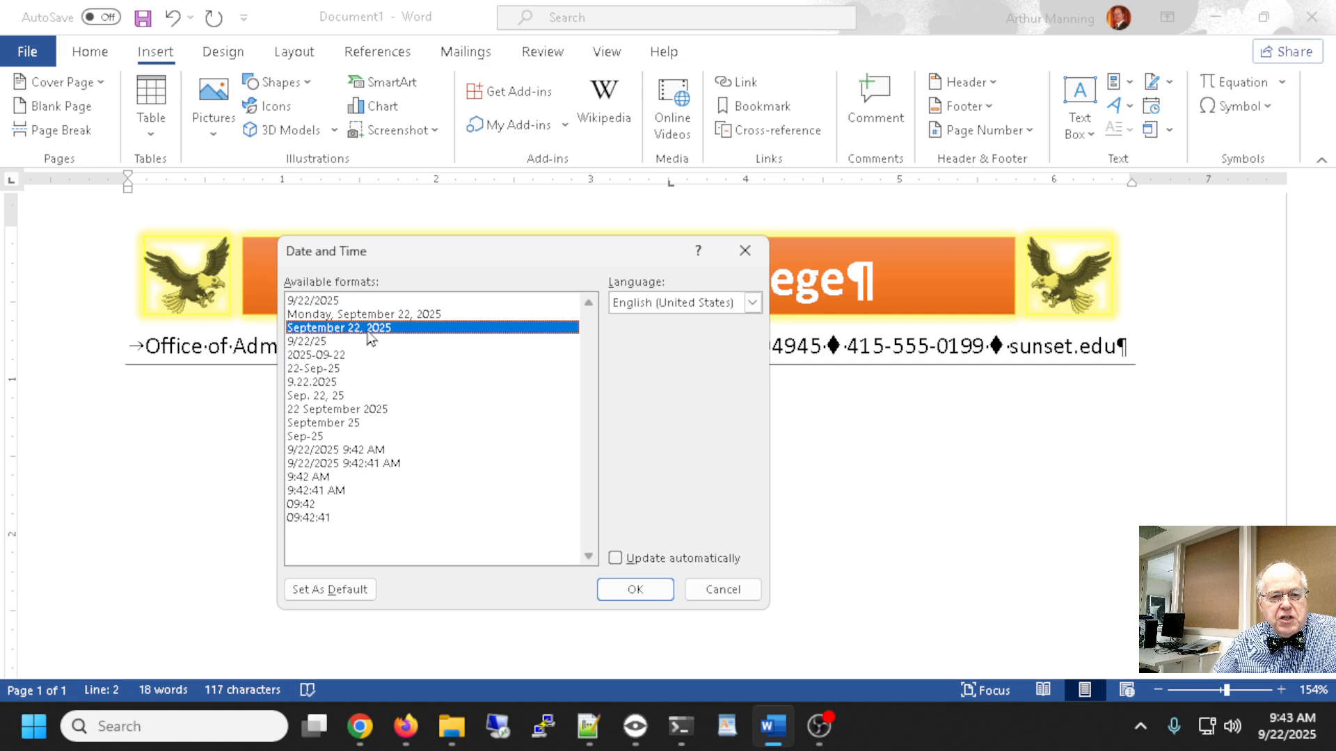
{"action": "double_click", "coordinate": [367, 329]}
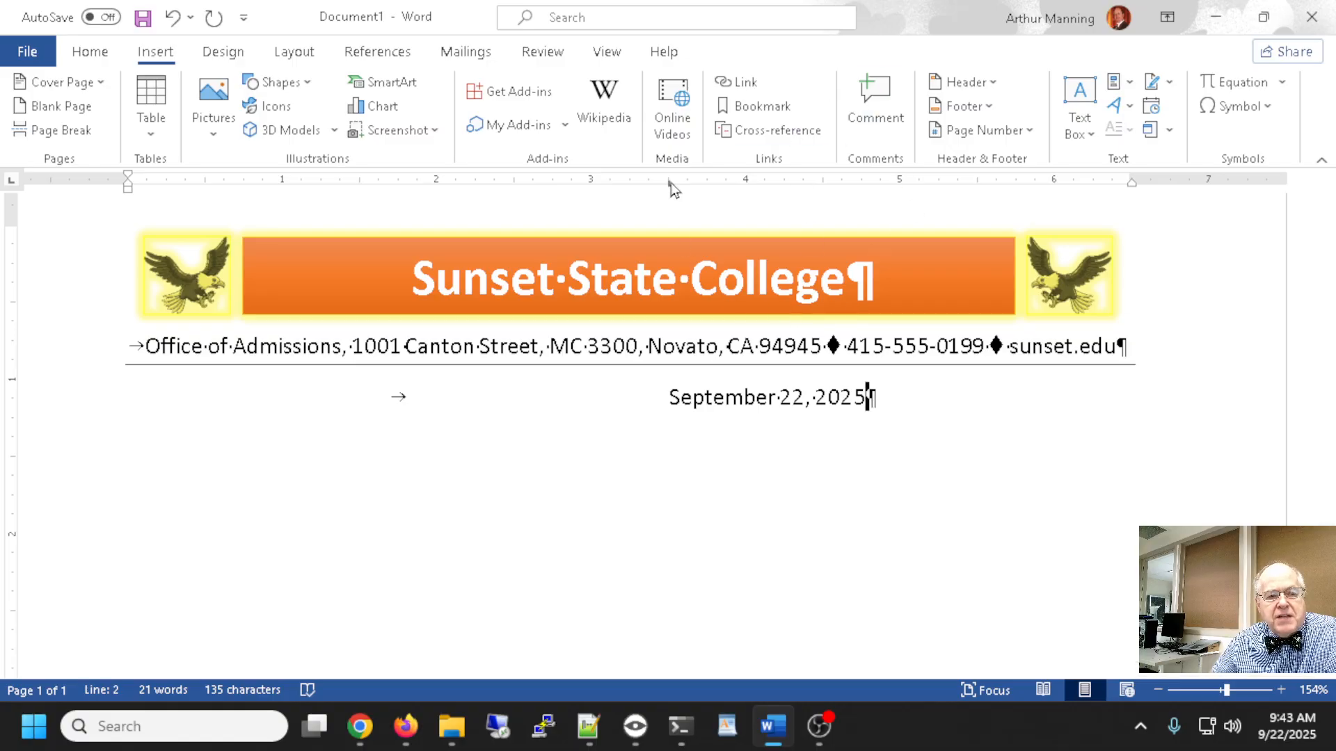
- Try moving the date line's tab stop to about 0.5", remove it, and put it back at 3.5"
{"action": "left_click_drag", "start_coordinate": [669, 185], "coordinate": [546, 213]}
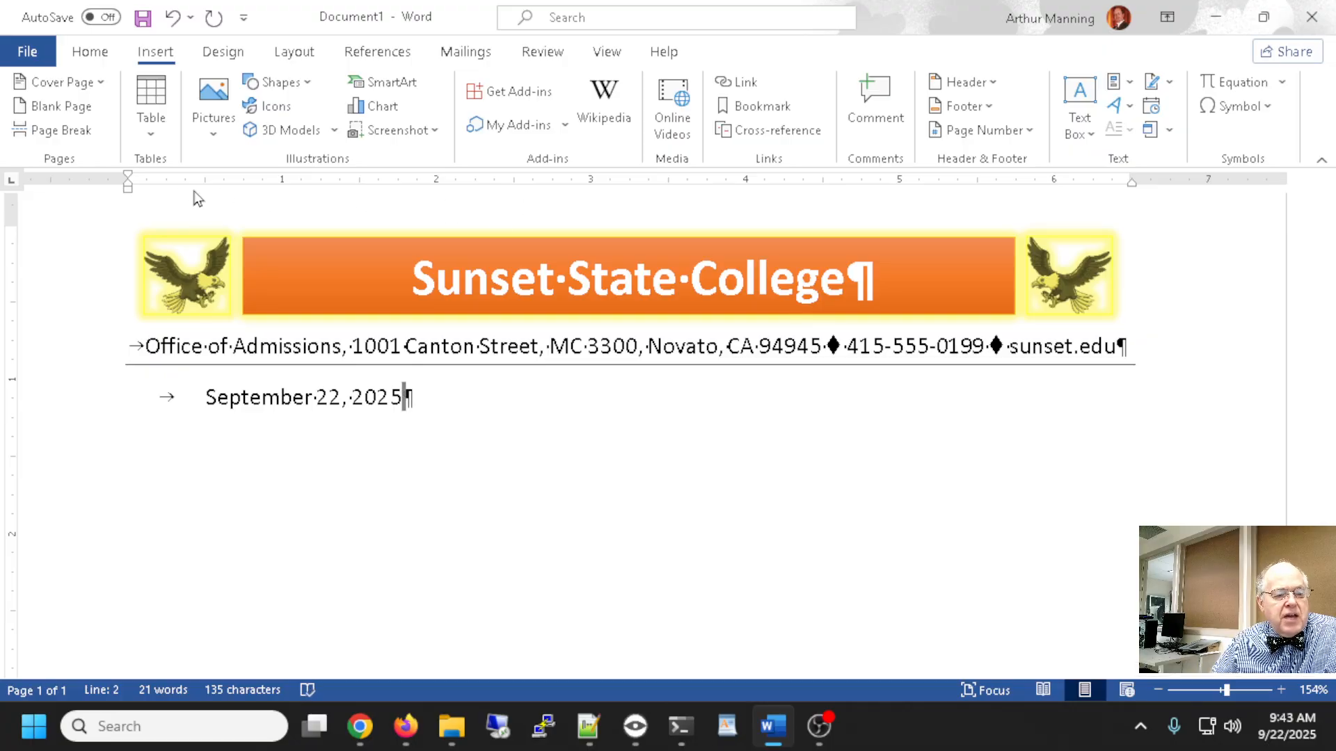
{"action": "left_click", "coordinate": [669, 183]}
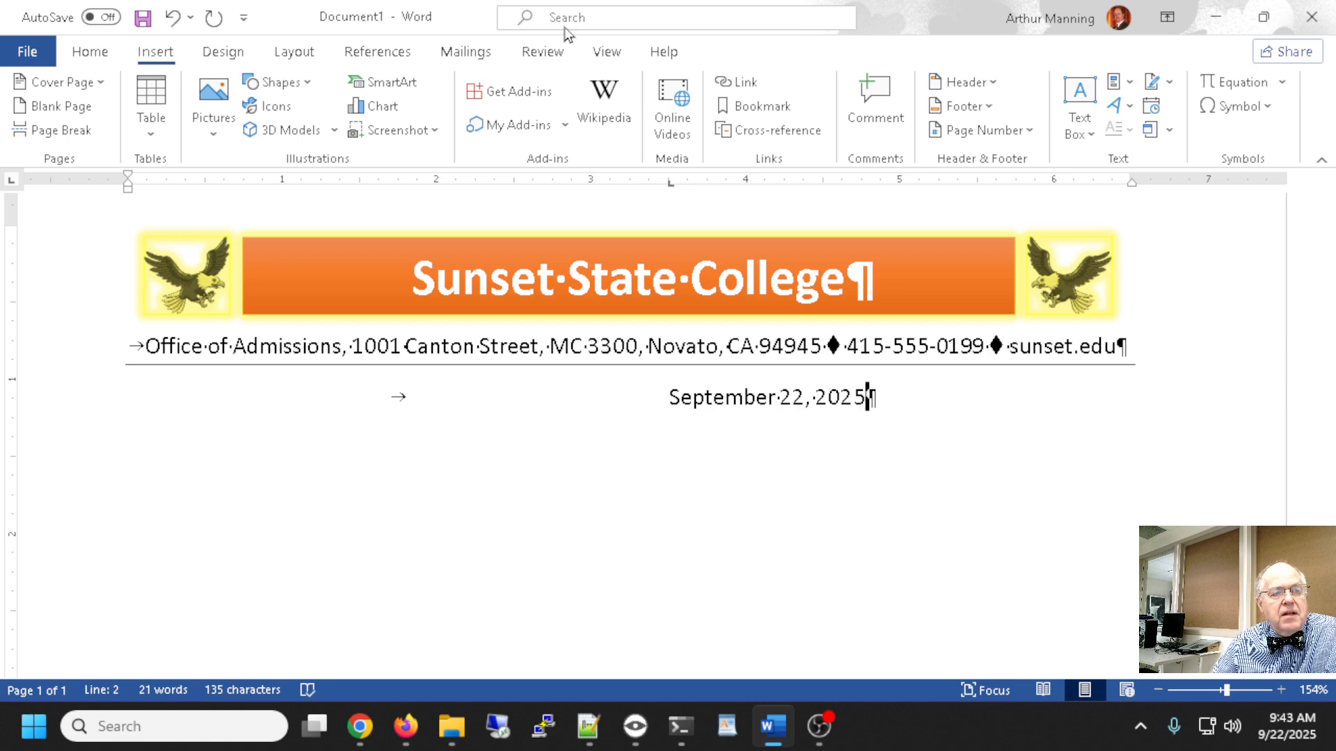
- Examine the date line's tab stop position, alignment and leader settings, and close them without making changes
{"action": "left_click", "coordinate": [80, 56]}
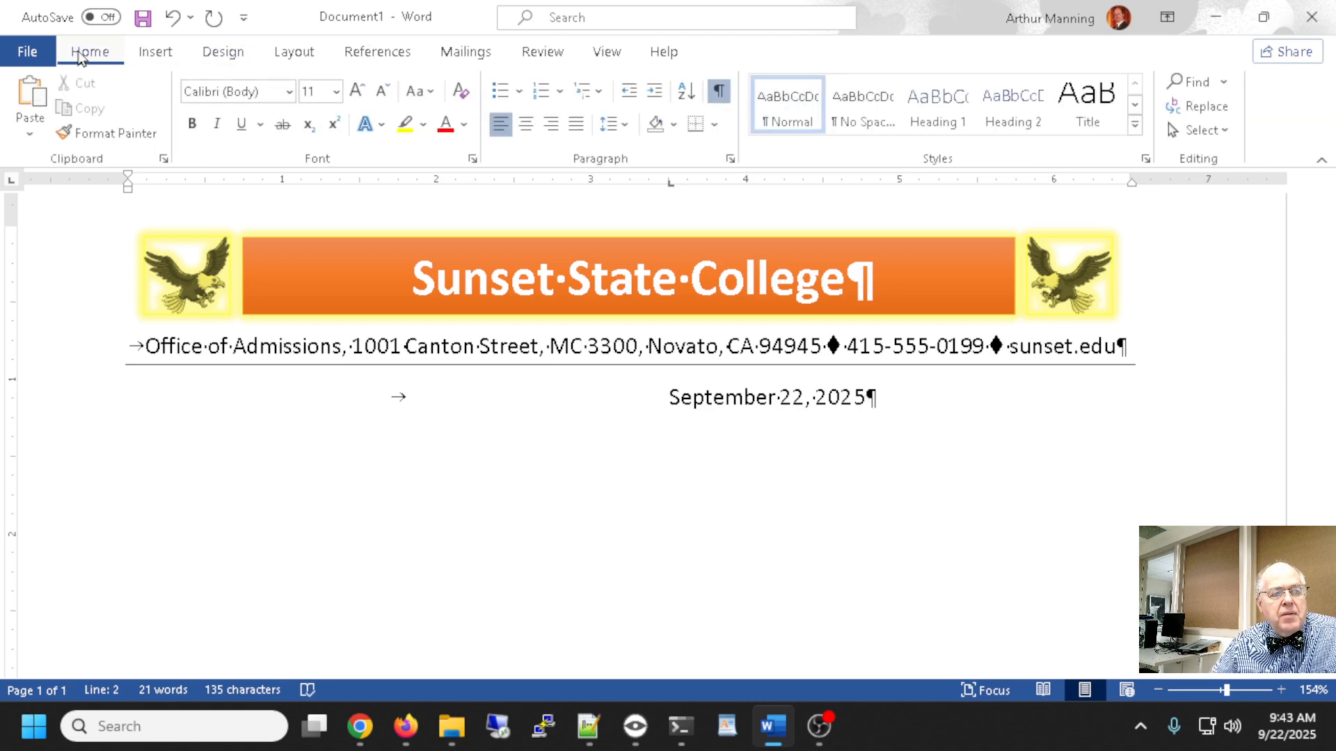
{"action": "left_click", "coordinate": [730, 160]}
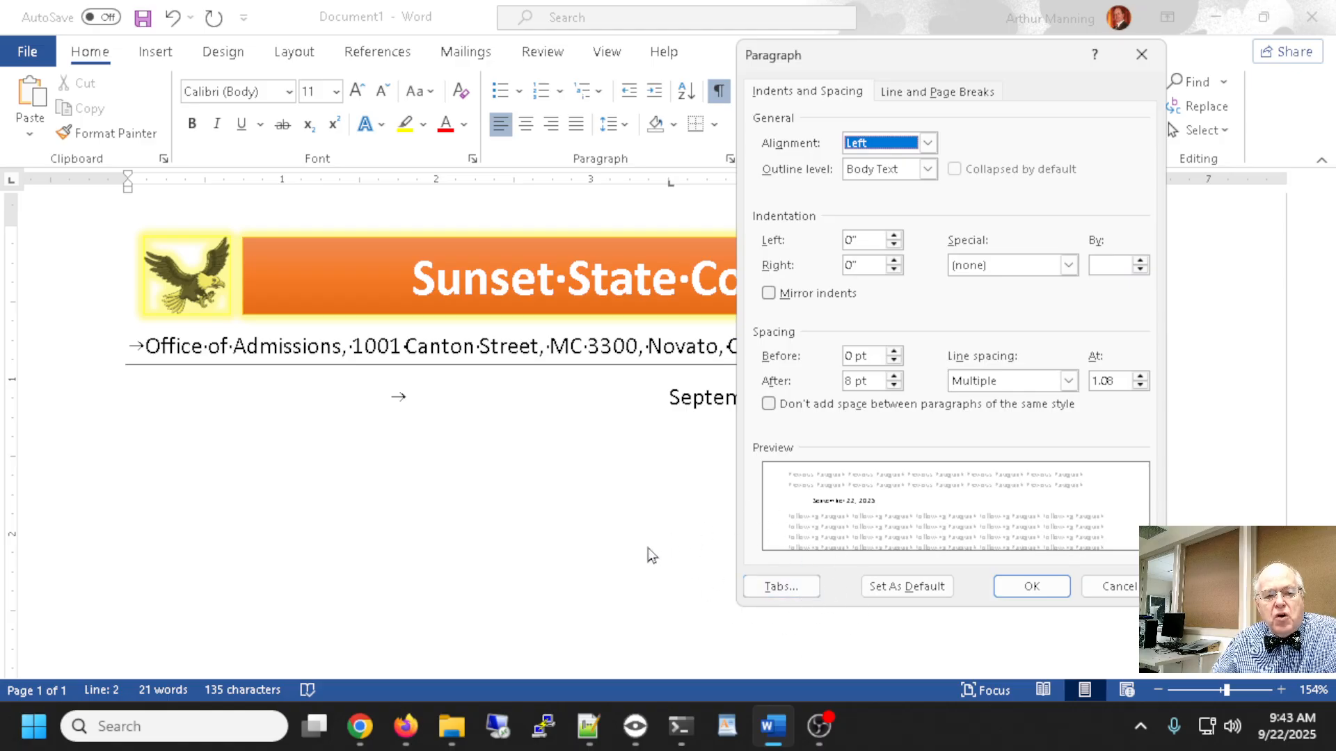
{"action": "left_click", "coordinate": [781, 587]}
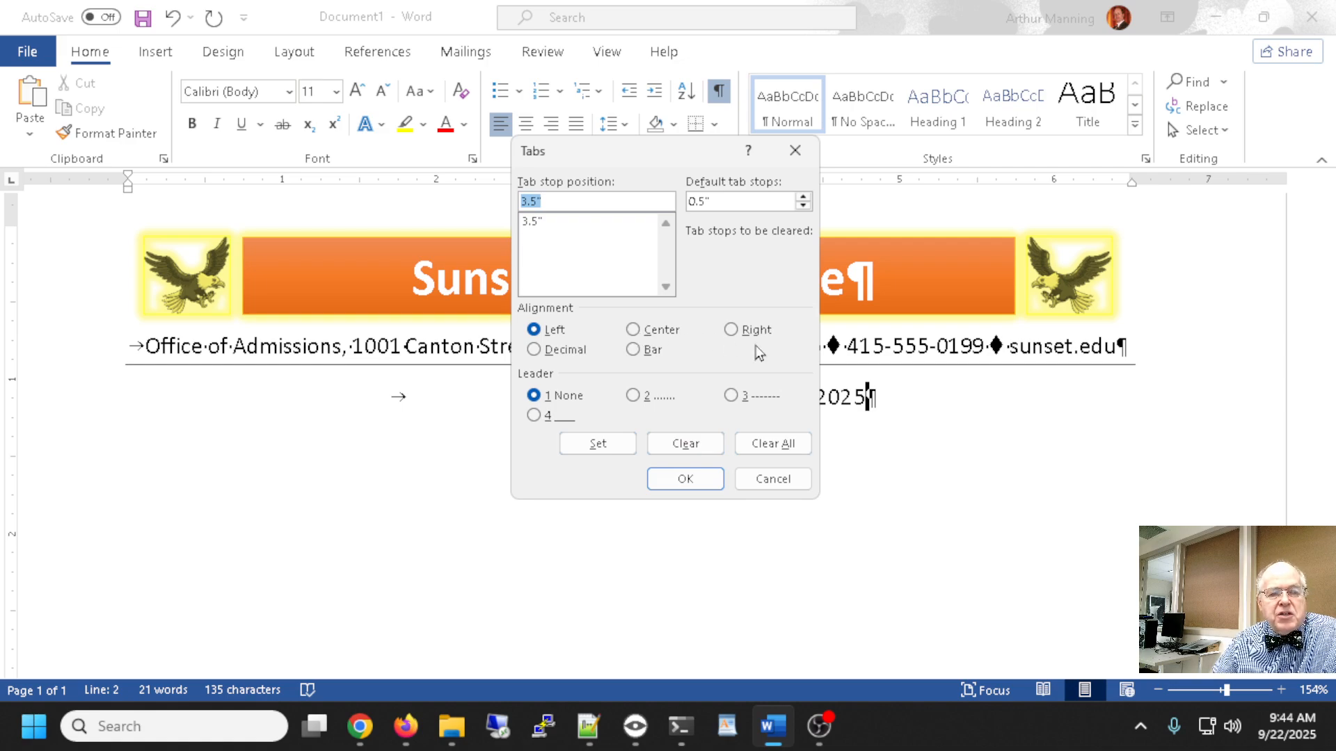
{"action": "left_click", "coordinate": [784, 480]}
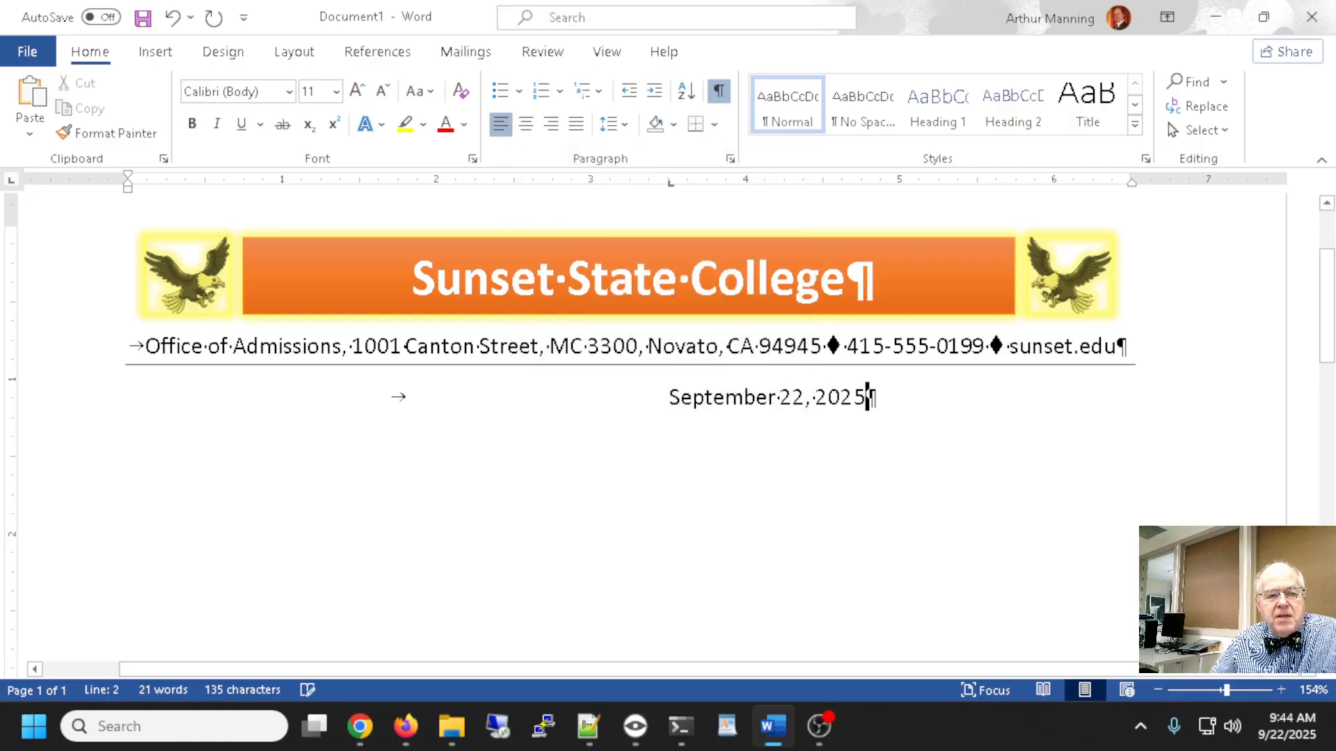
{"action": "left_click", "coordinate": [731, 160]}
{"action": "left_click", "coordinate": [774, 587]}
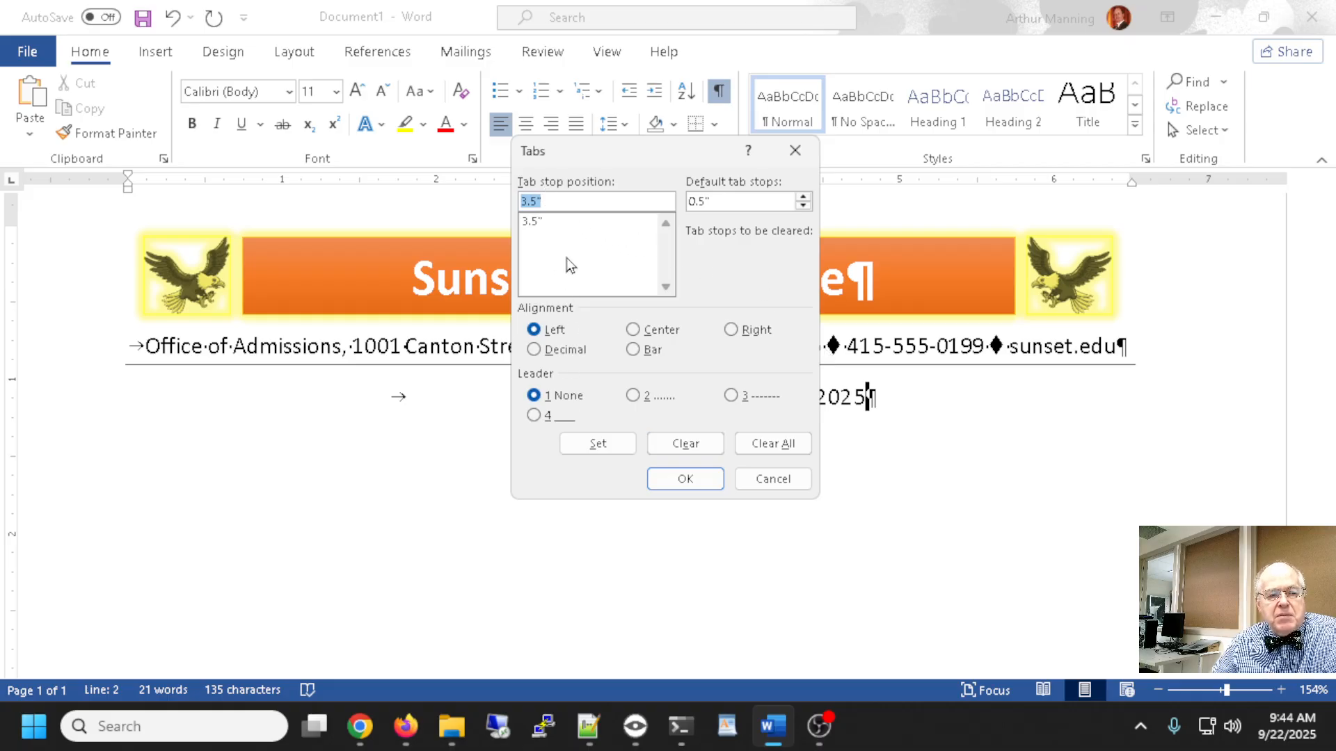
{"action": "left_click", "coordinate": [797, 153]}
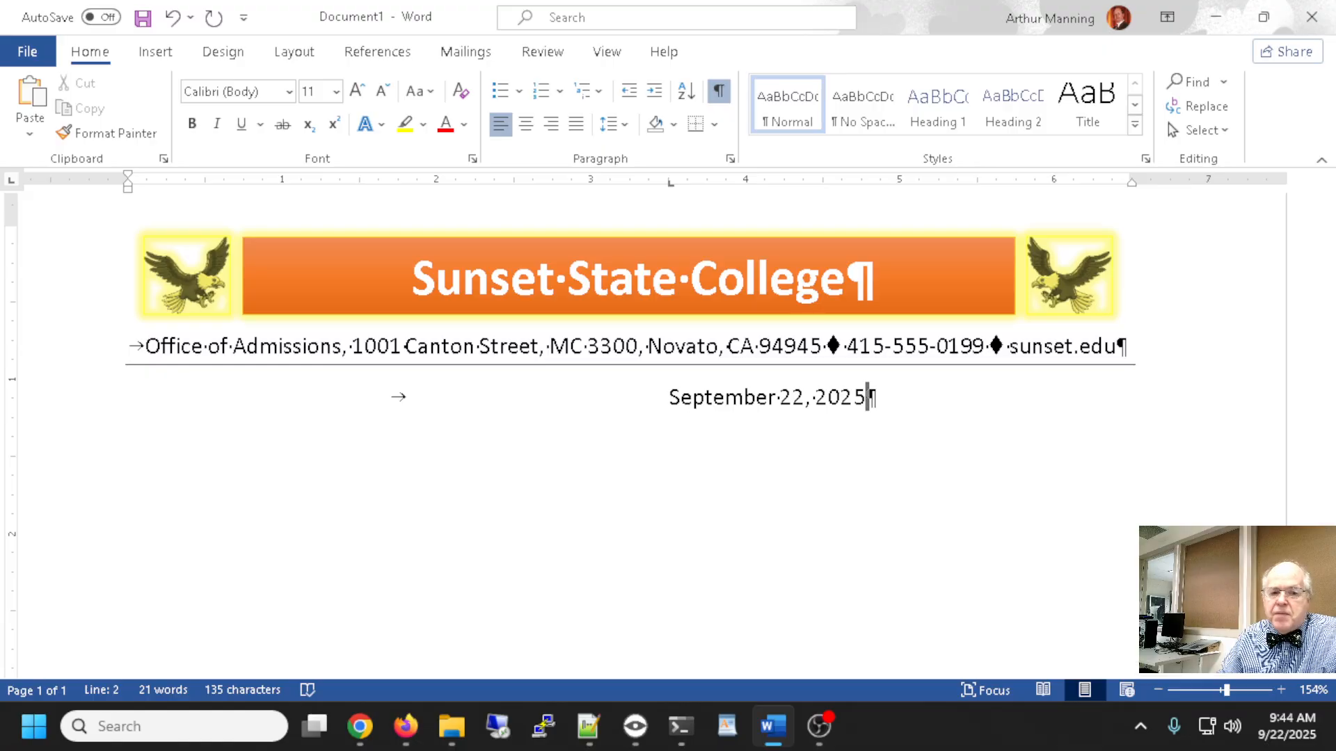
- Enter the recipient's name, street address, and city, state and ZIP code on separate lines below the date
{"action": "key", "text": "Return"}
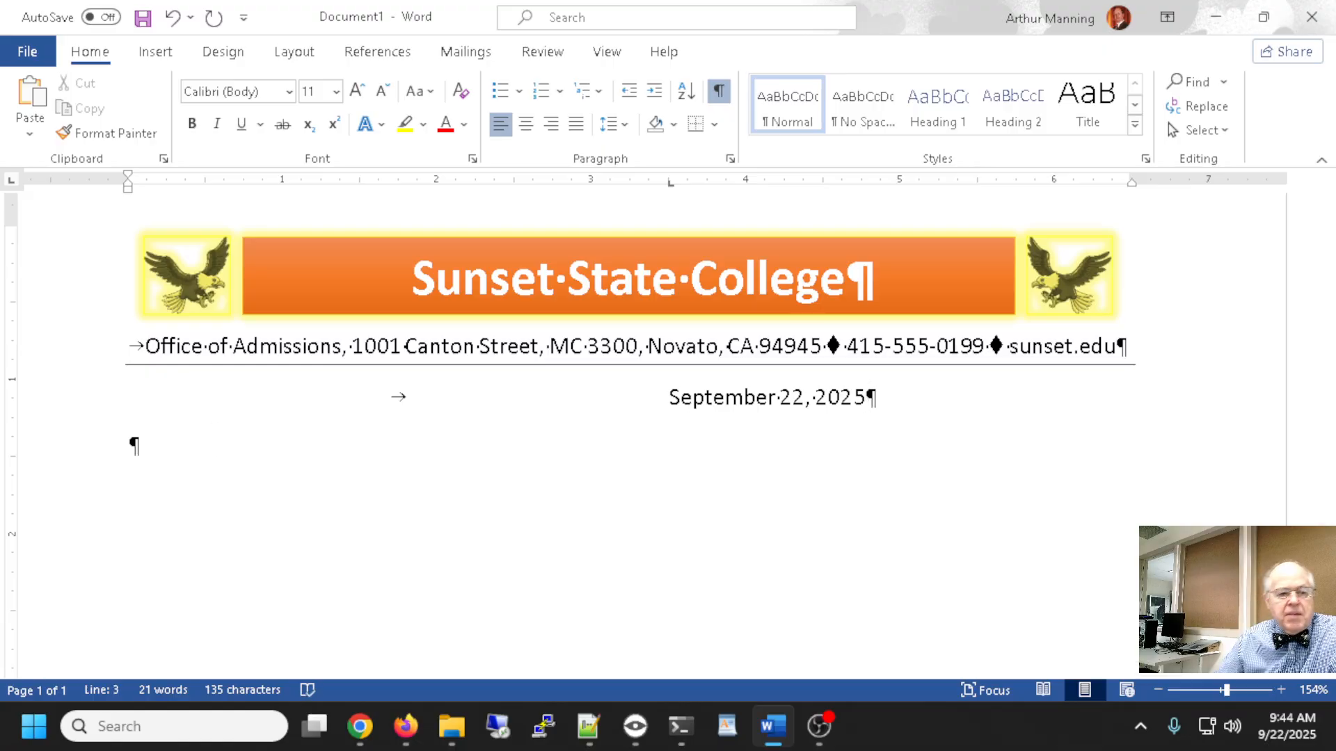
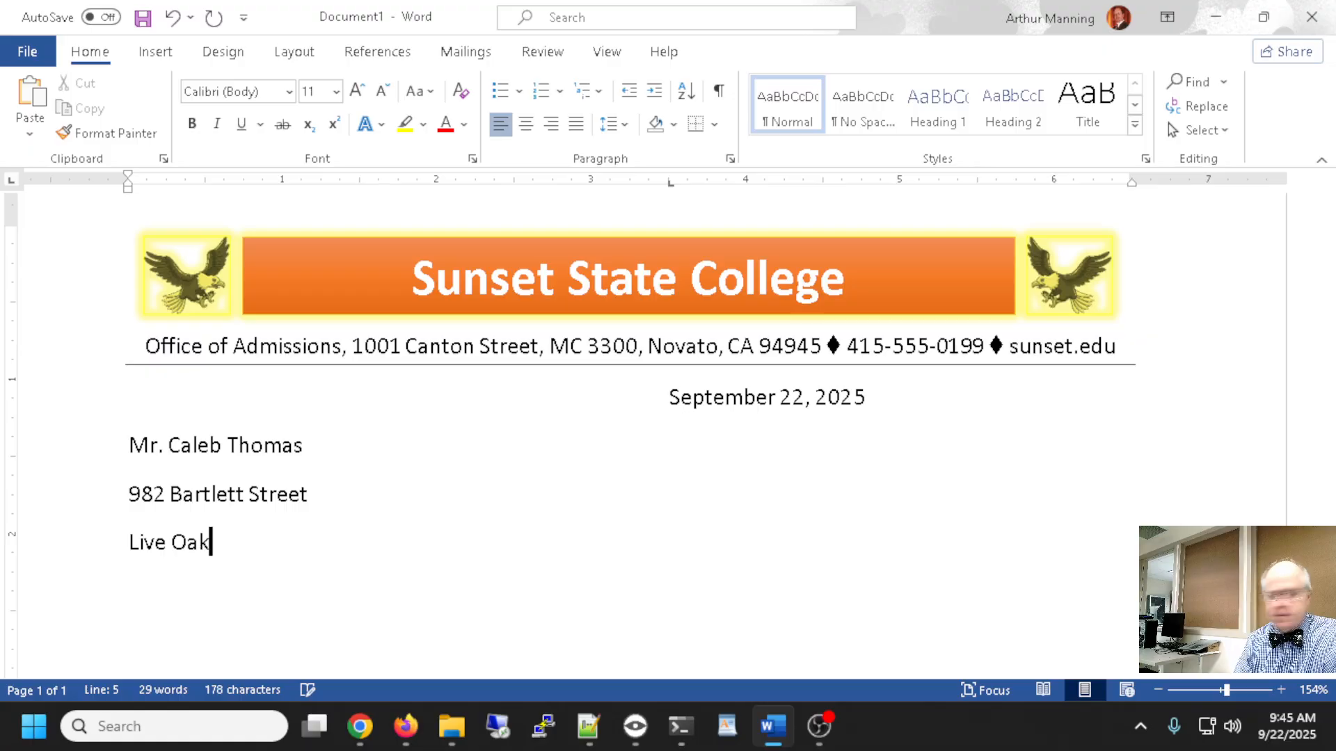
{"action": "type", "text": ","}
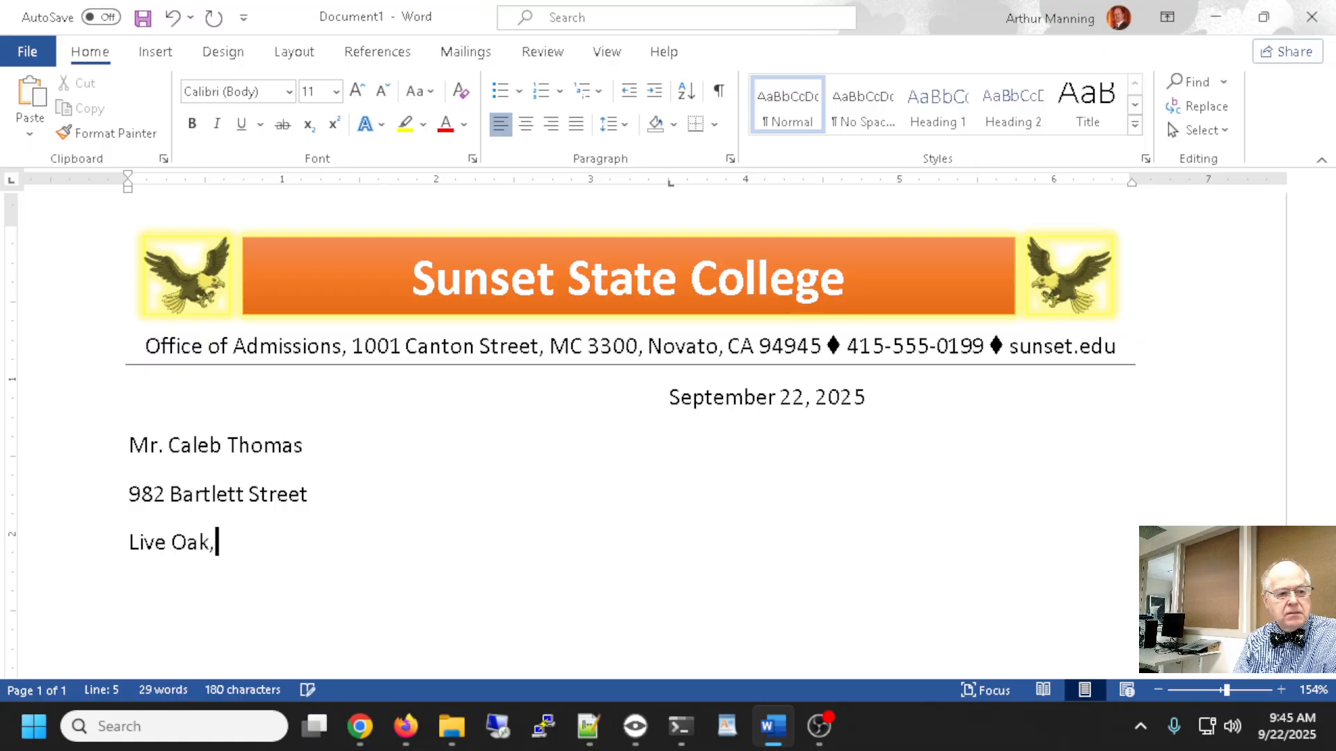
{"action": "key", "text": "BackSpace"}
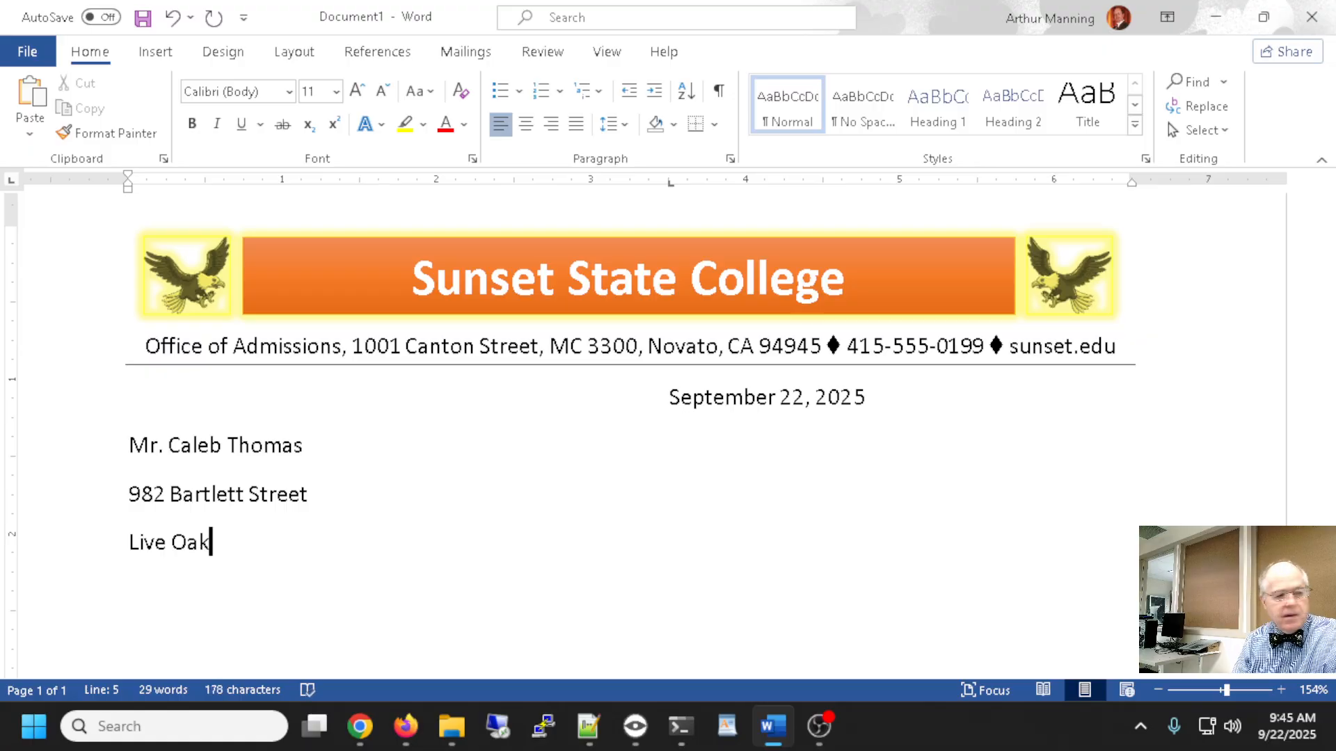
{"action": "type", "text": "CA"}
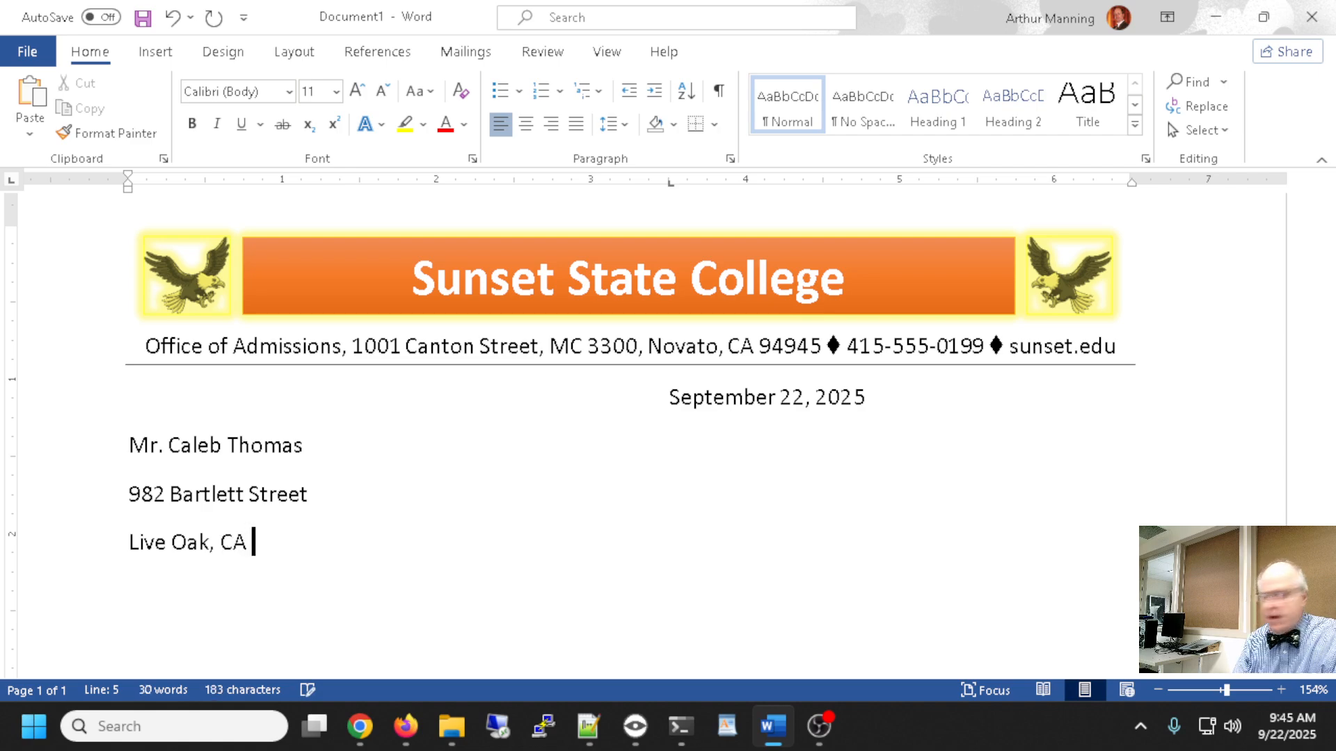
{"action": "type", "text": " 9"}
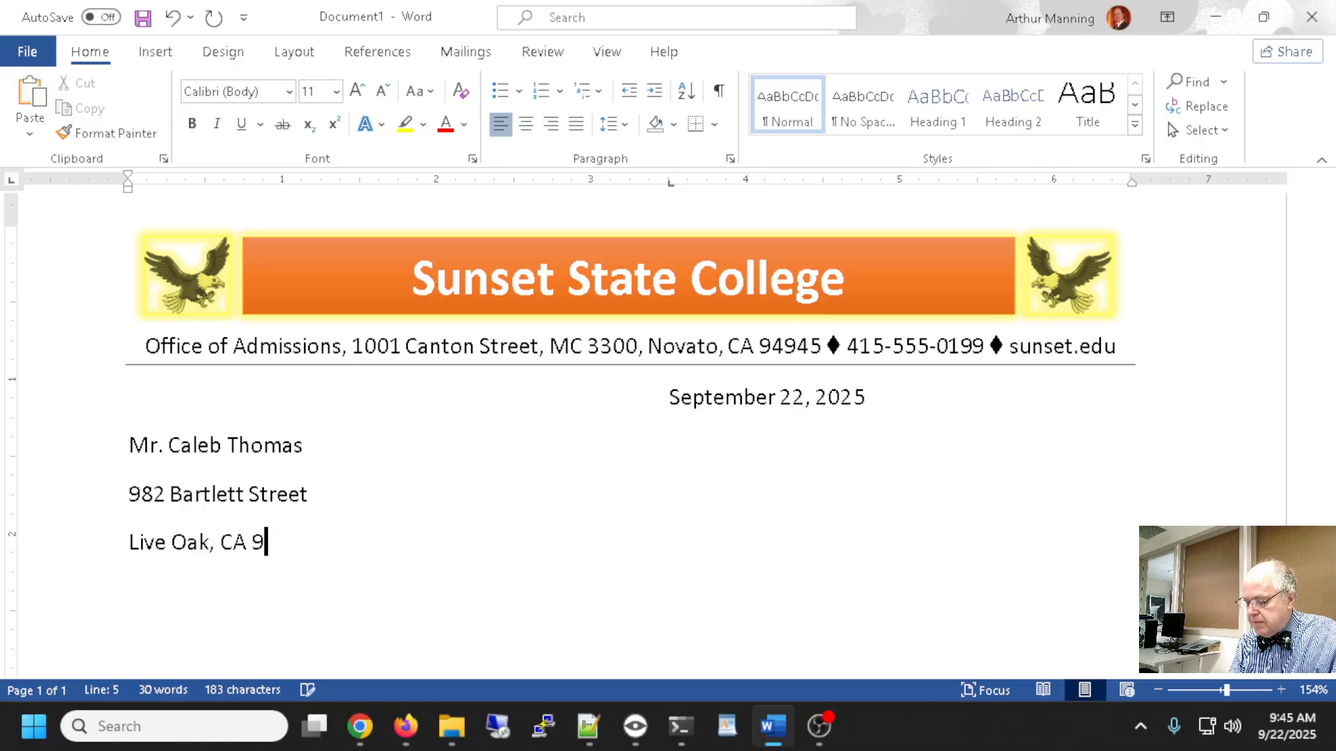
{"action": "type", "text": "5953"}
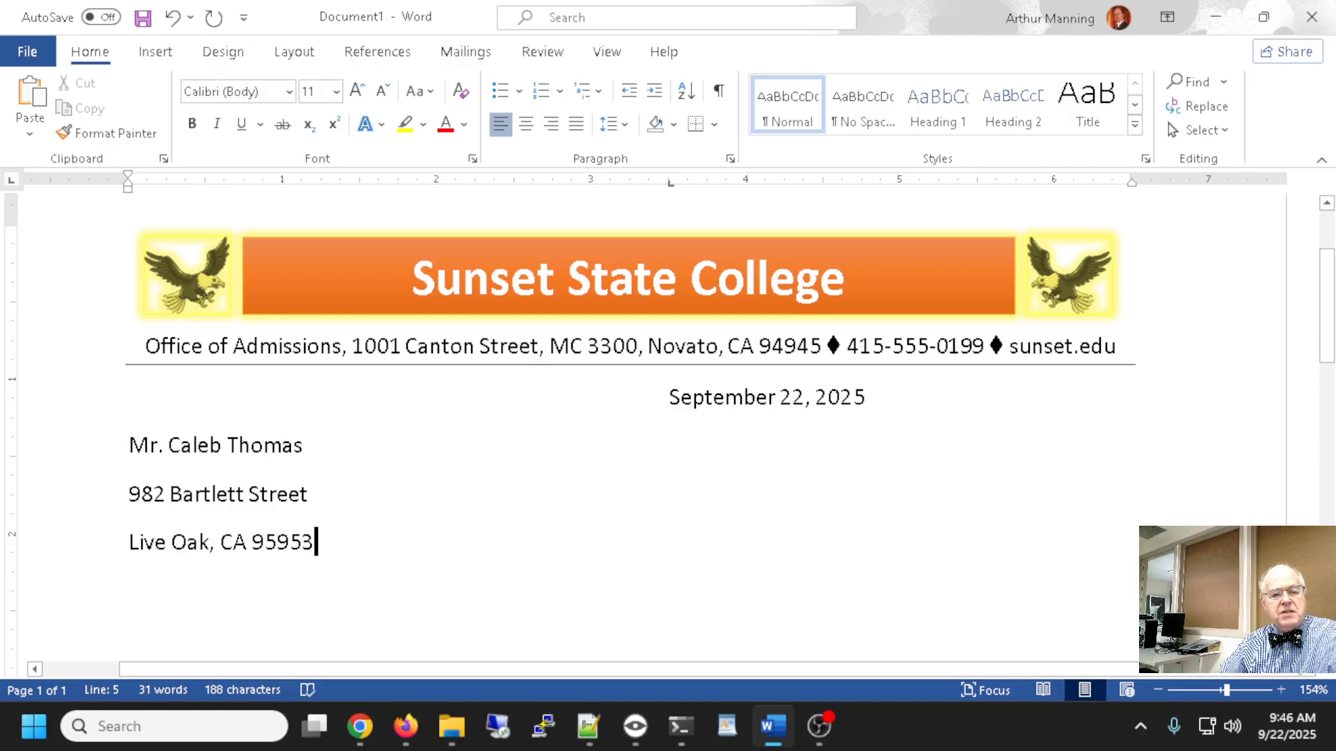
- Apply the No Spacing style to the date and recipient address lines, and set the date line's tab stop back at 3.5"
{"action": "left_click_drag", "start_coordinate": [309, 529], "coordinate": [45, 421]}
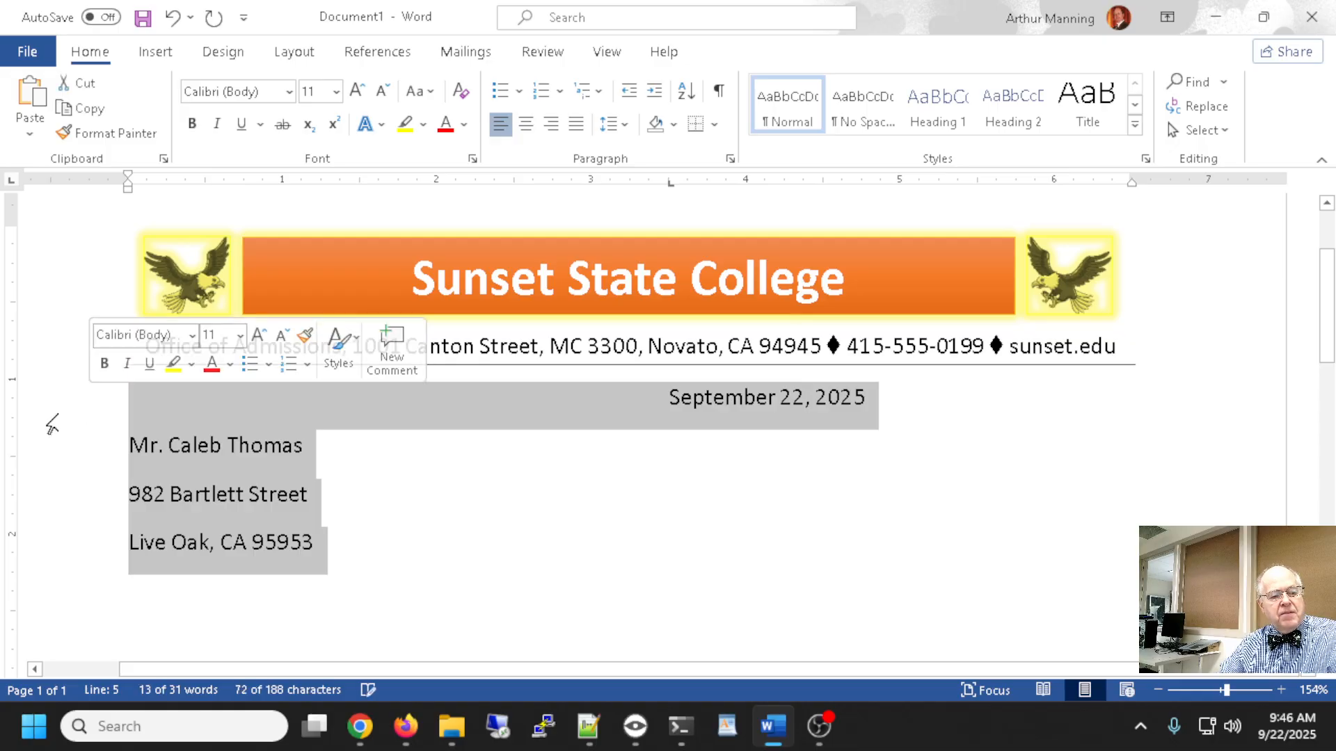
{"action": "left_click", "coordinate": [861, 111]}
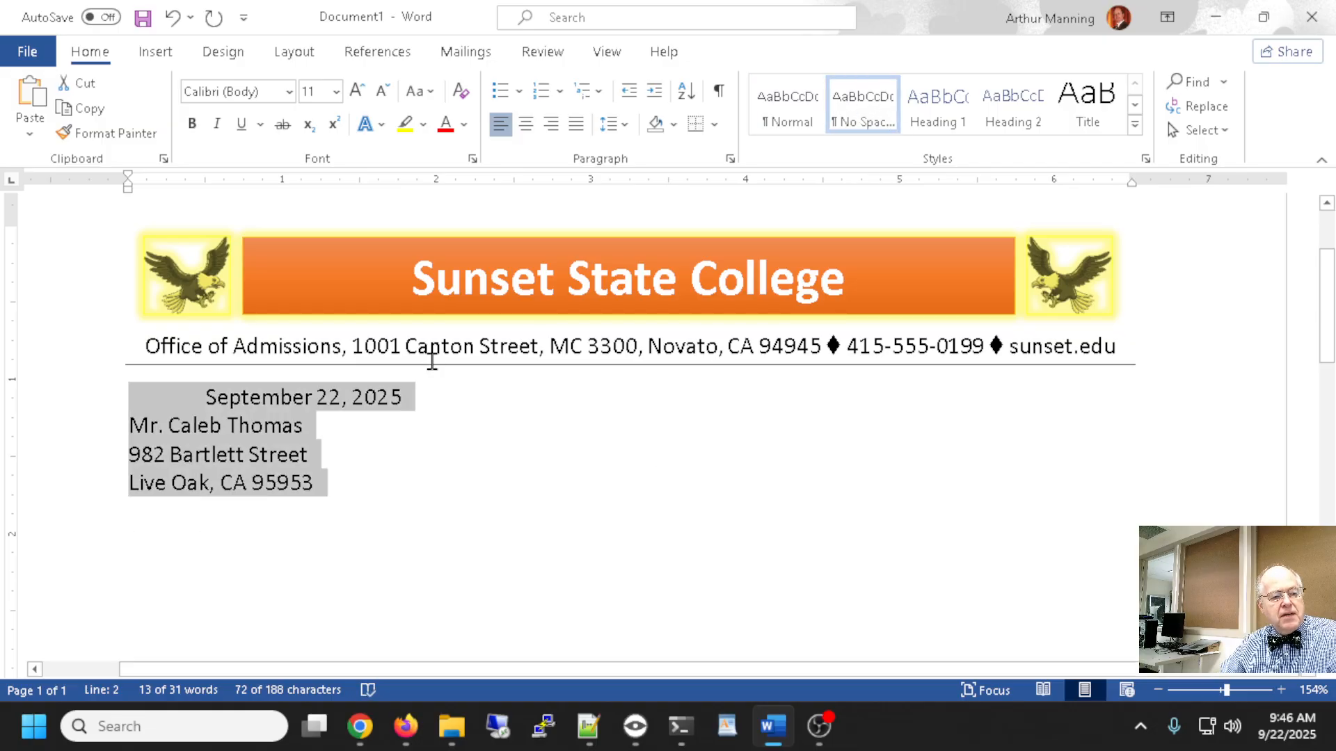
{"action": "left_click", "coordinate": [431, 398]}
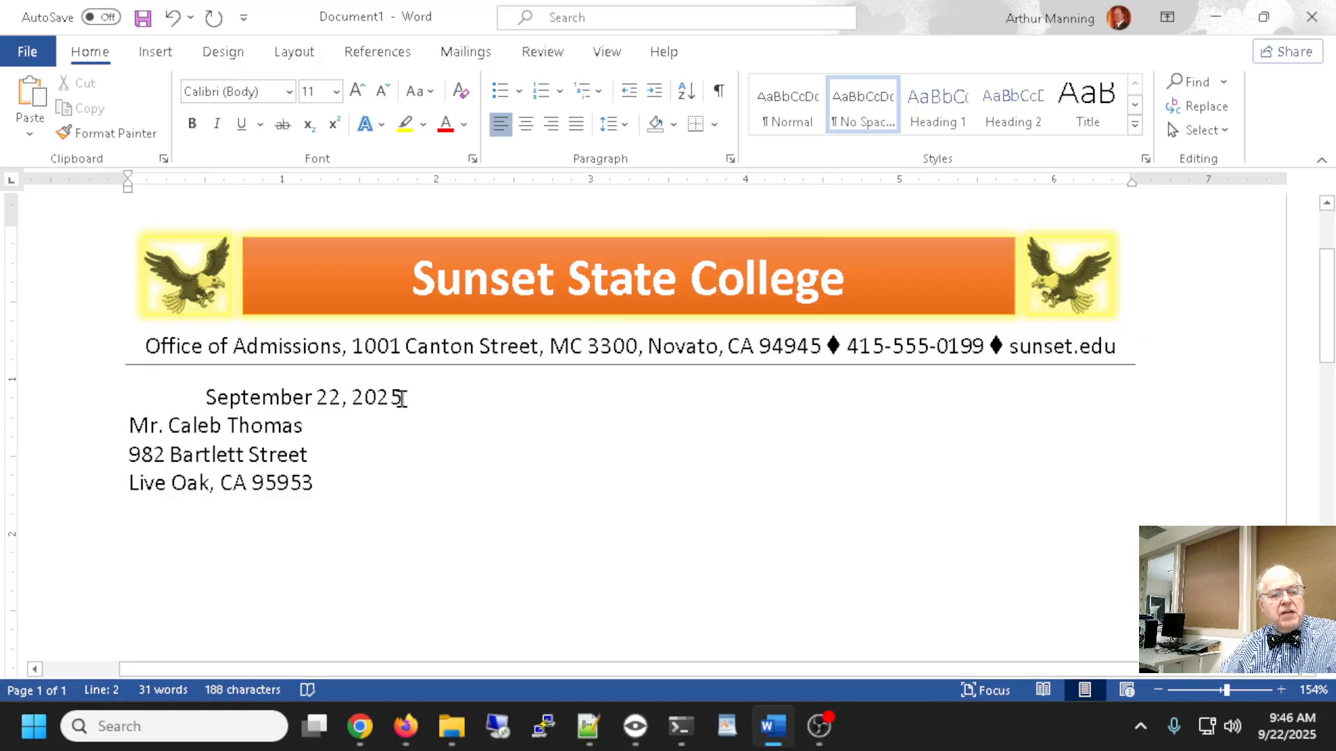
{"action": "left_click", "coordinate": [668, 183]}
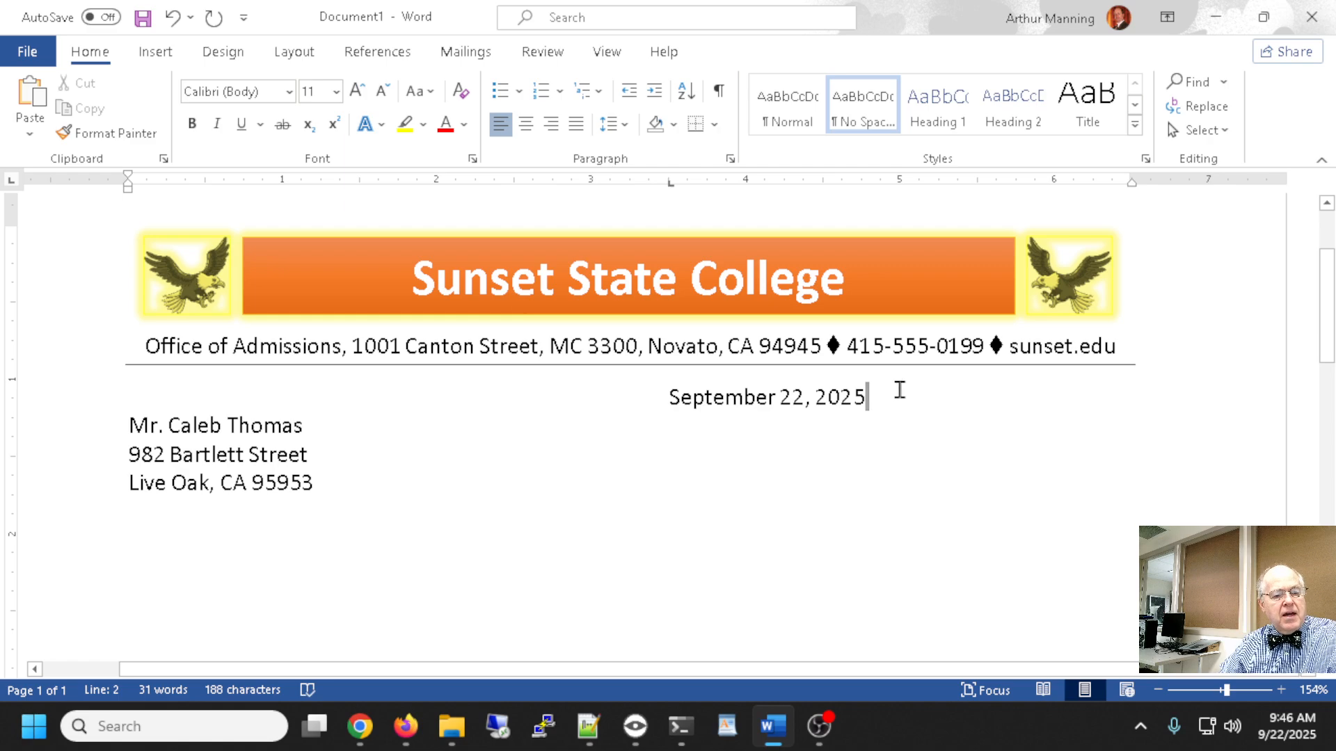
- Insert one blank line below the date and two new lines below the address, checking the spacing with formatting marks
{"action": "key", "text": "Return"}
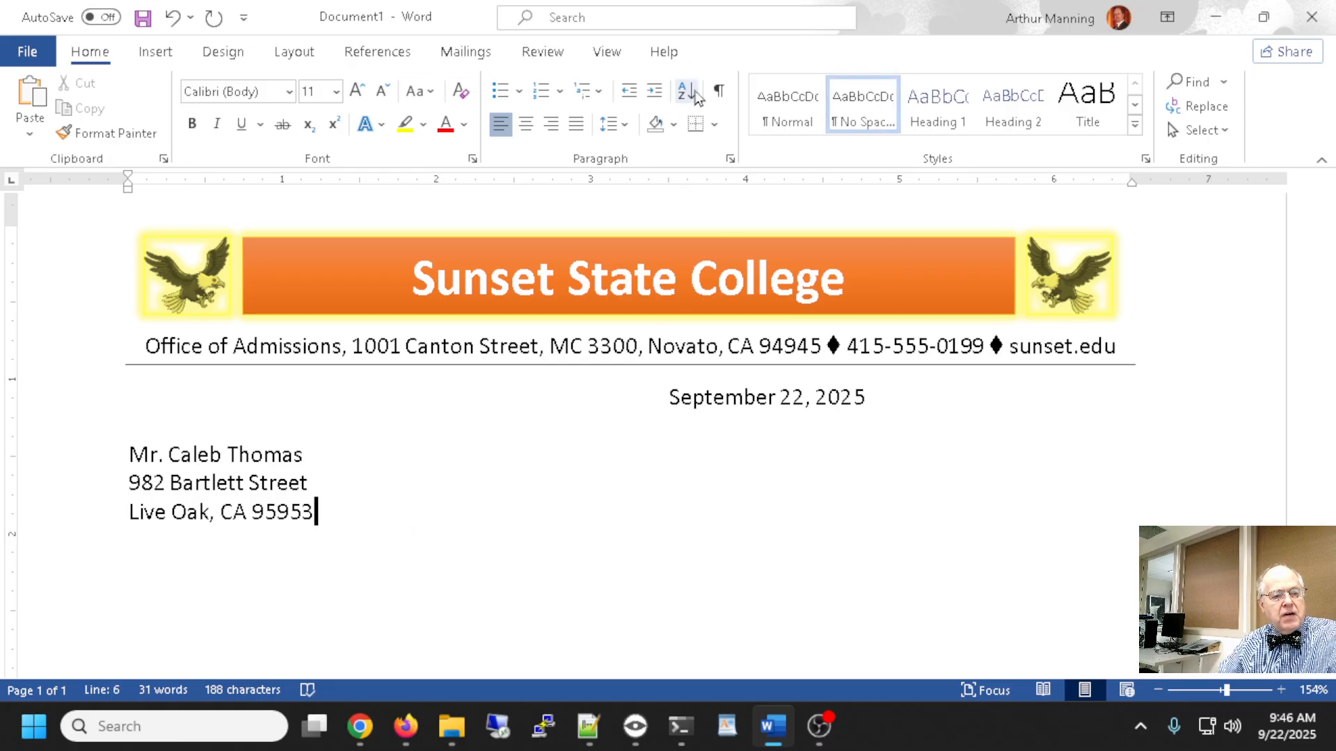
{"action": "left_click", "coordinate": [717, 91]}
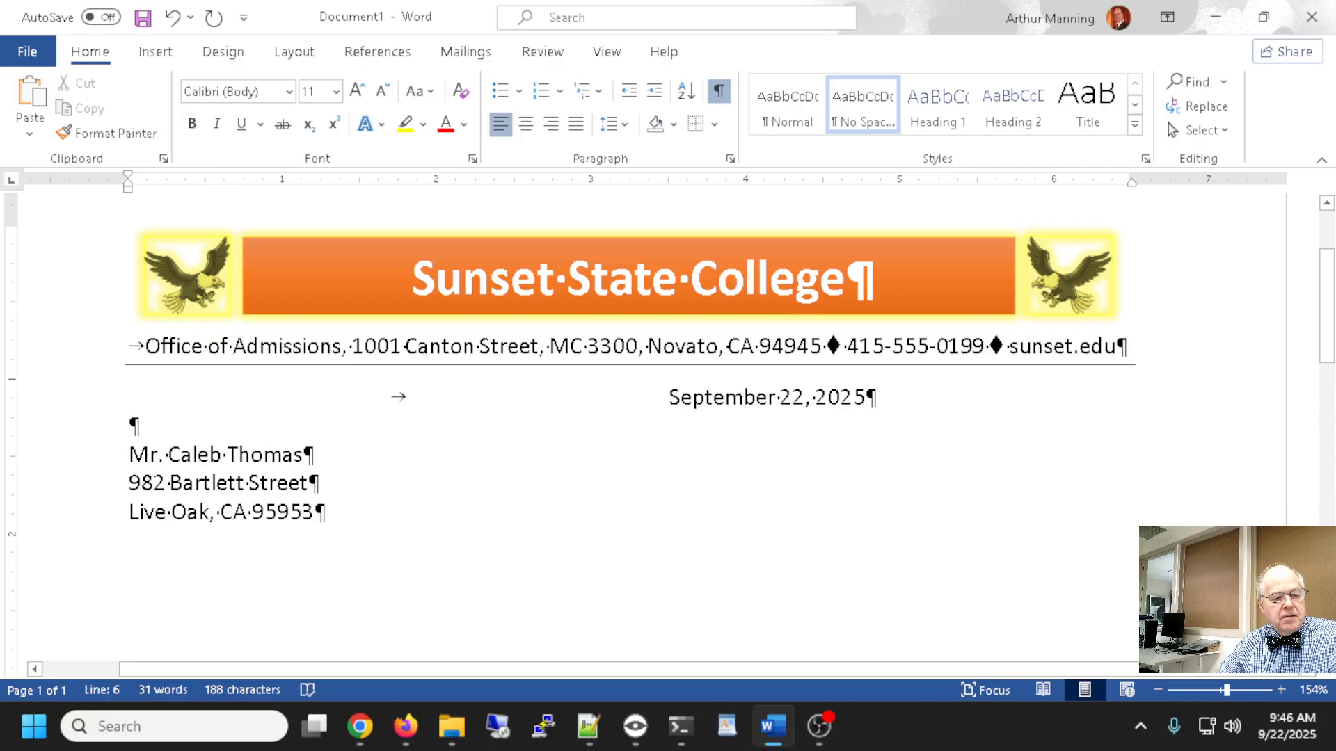
{"action": "key", "text": "Return"}
{"action": "key", "text": "Return"}
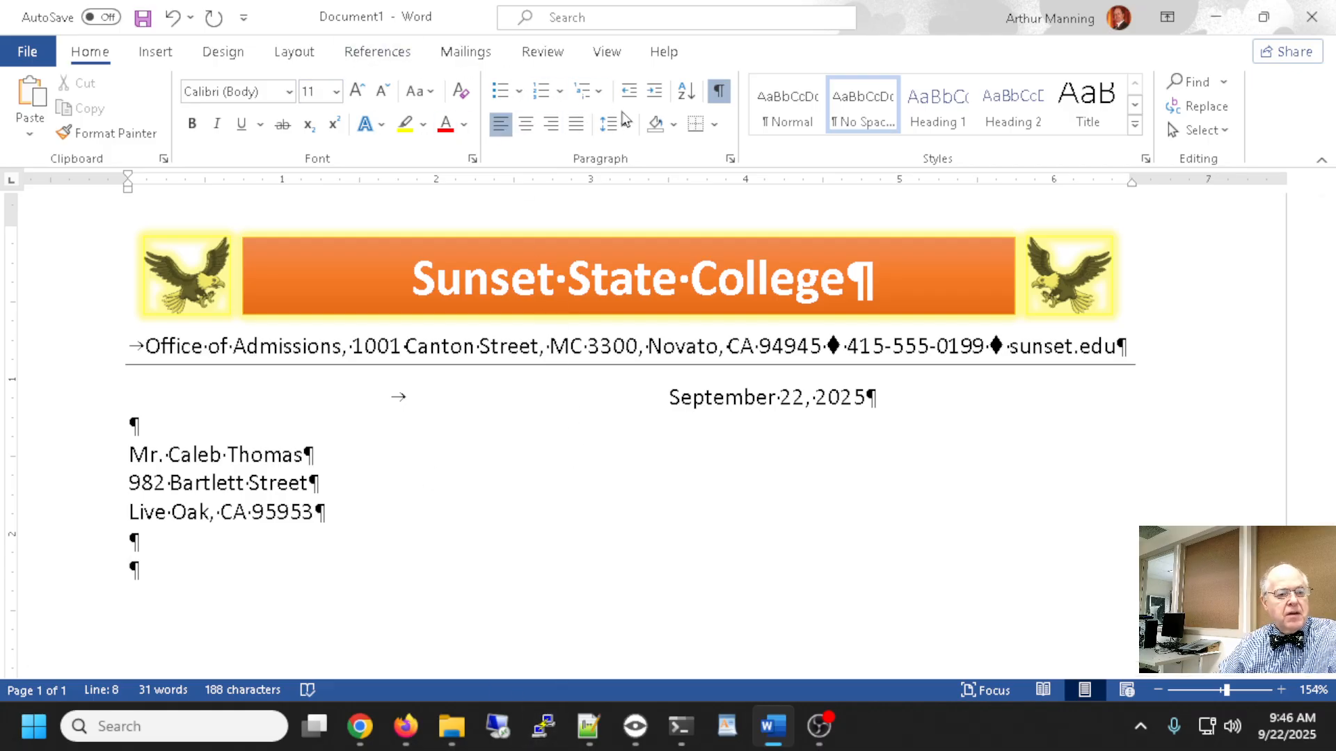
{"action": "left_click", "coordinate": [719, 90]}
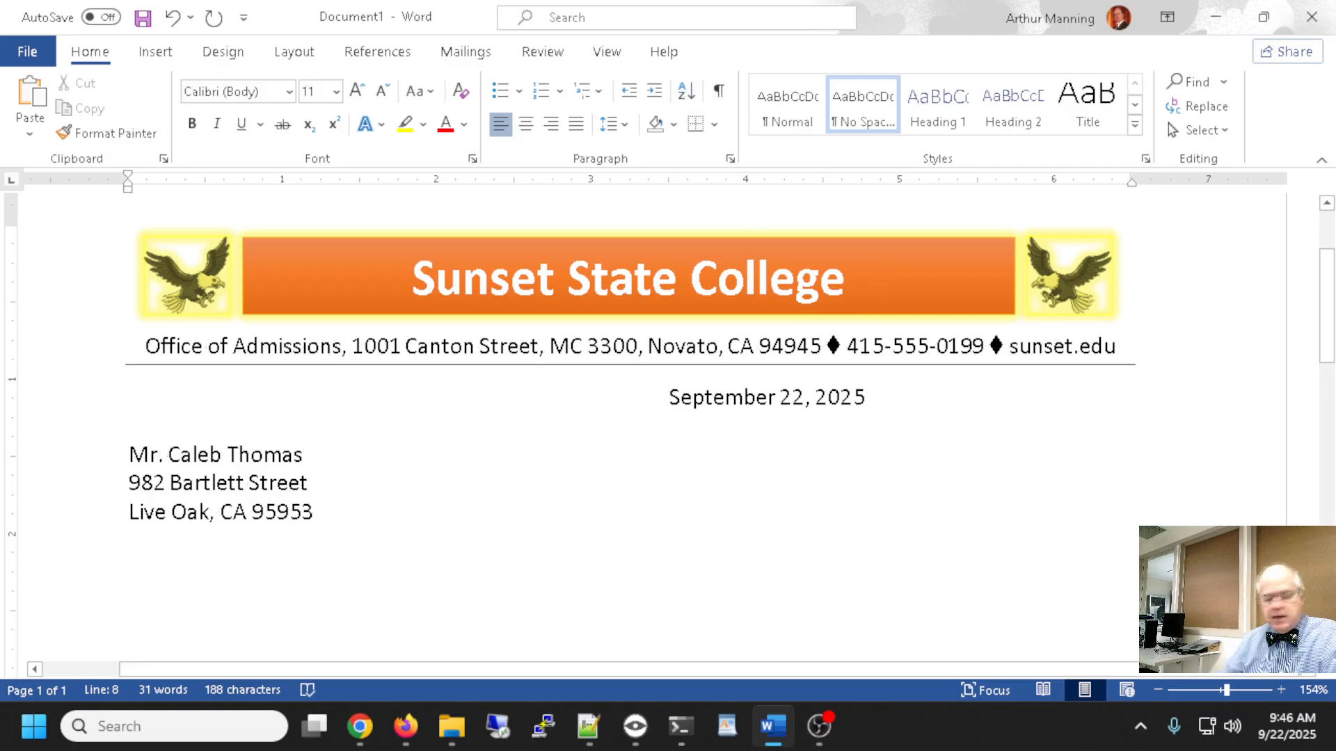
- Enter the salutation "Dear" with the recipient's first name and a comma, followed by a blank line
{"action": "type", "text": "Dear"}
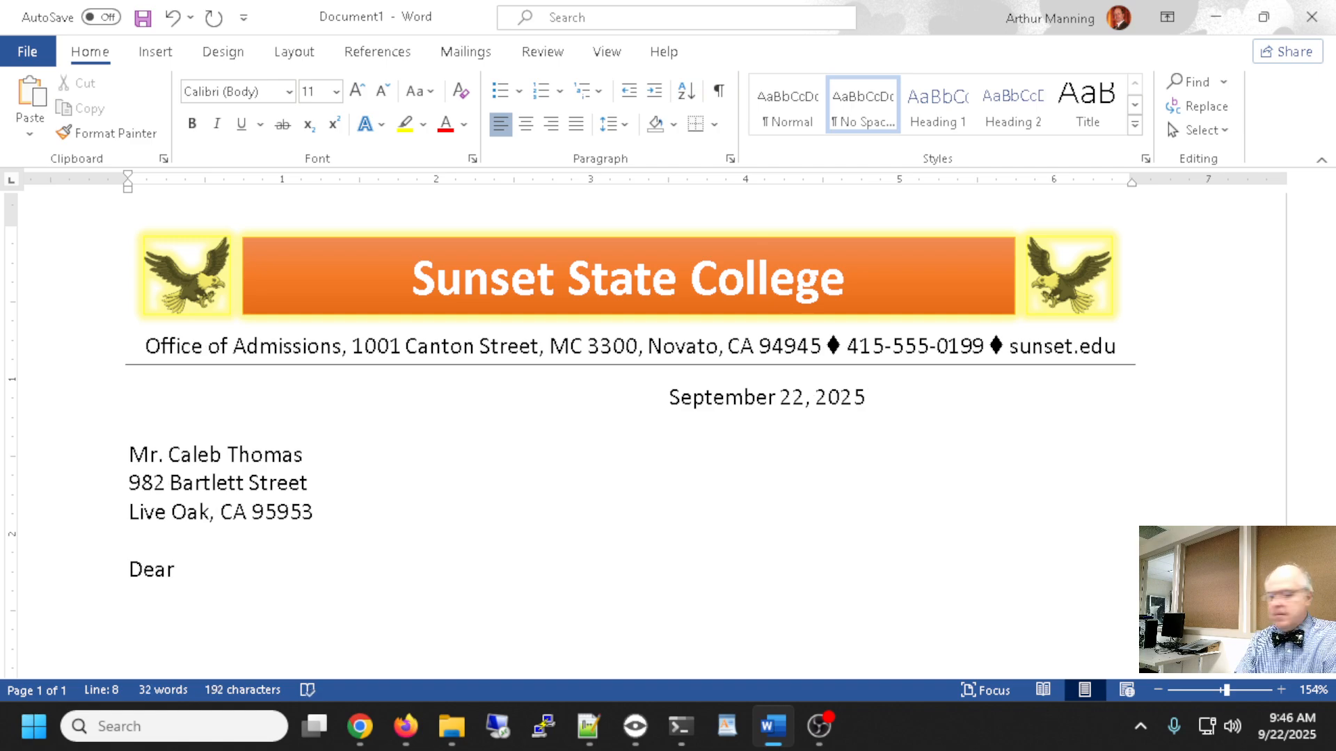
{"action": "type", "text": " Caleb,"}
{"action": "key", "text": "Return"}
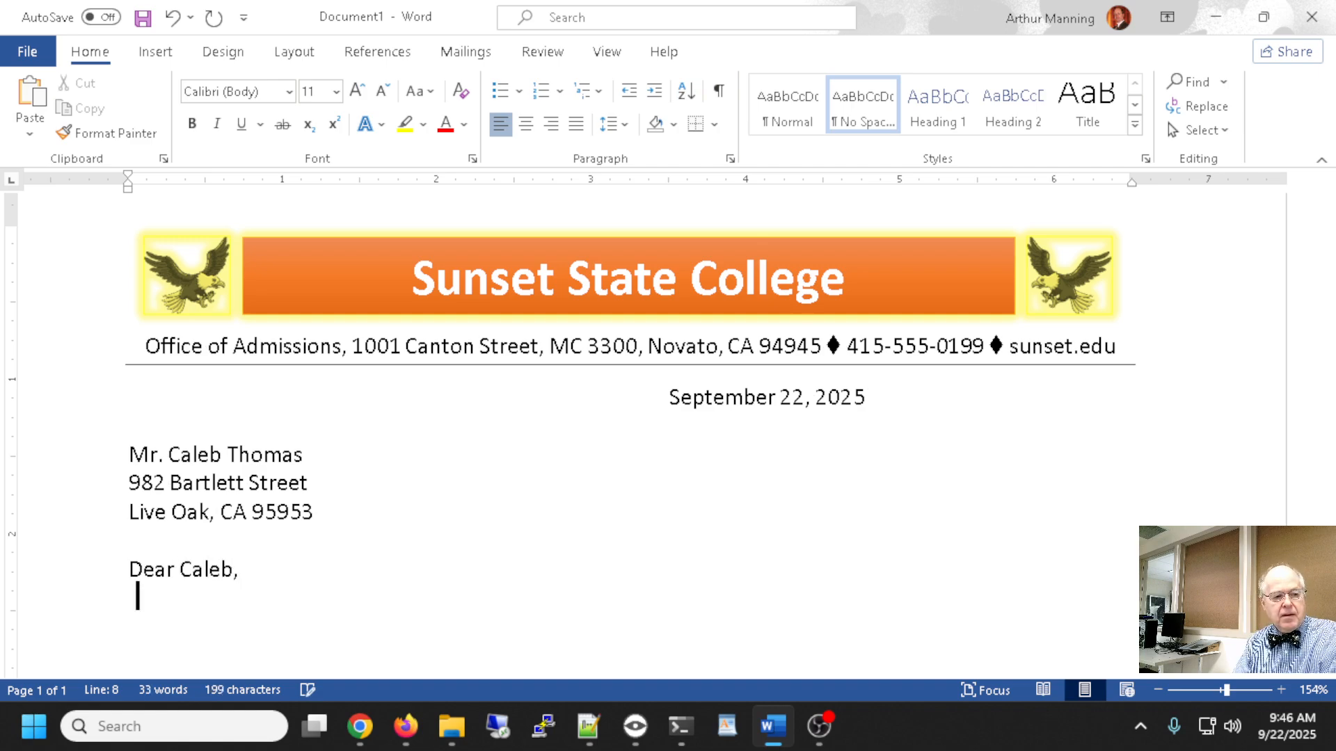
{"action": "key", "text": "Return"}
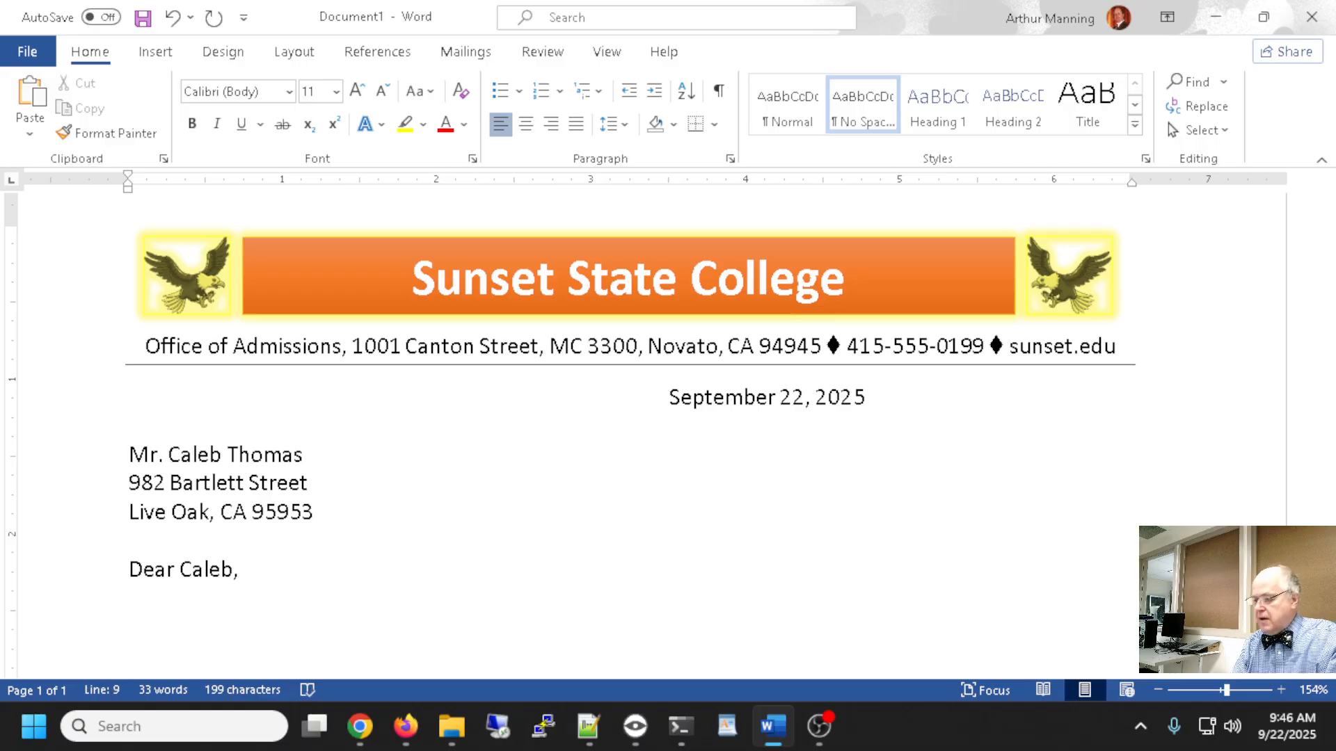
{"action": "key", "text": "Return"}
- Begin the letter's body paragraph with "Congratulations on your"
{"action": "type", "text": "Con"}
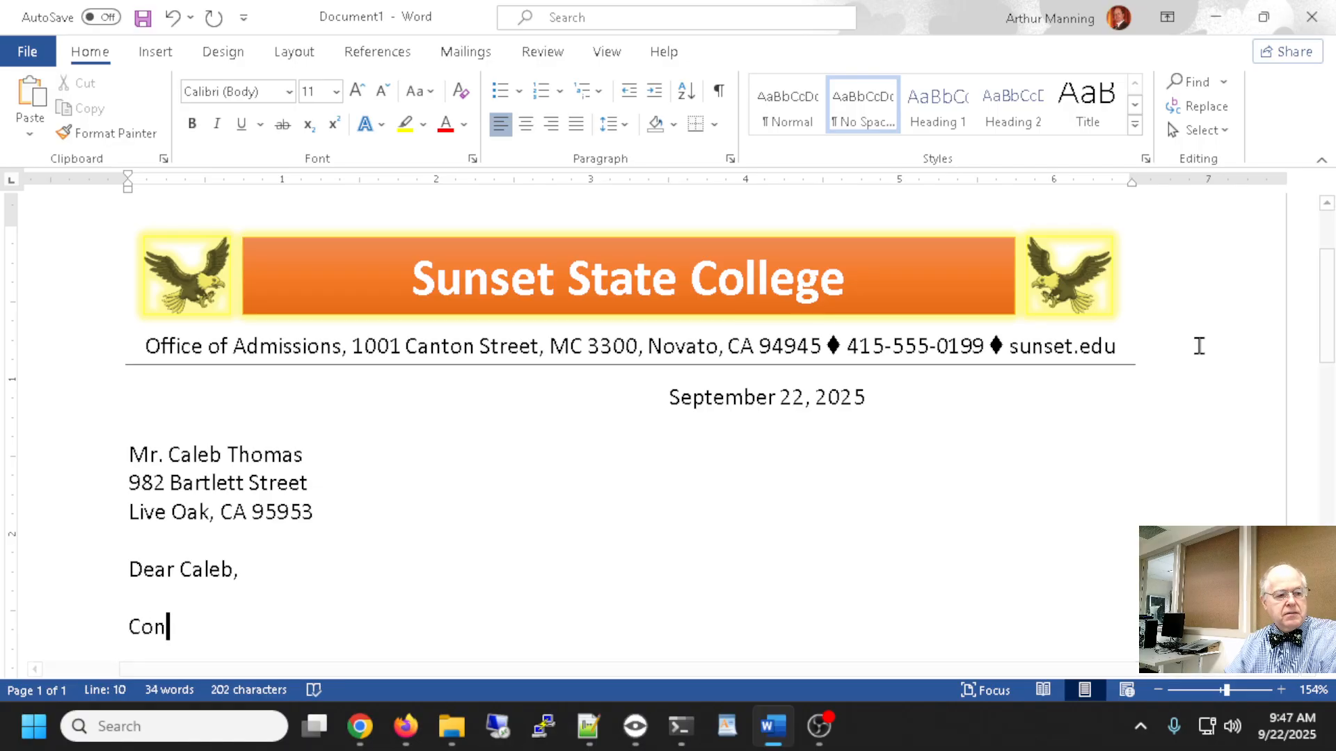
{"action": "scroll", "coordinate": [1196, 343], "scroll_direction": "down", "scroll_amount": 3}
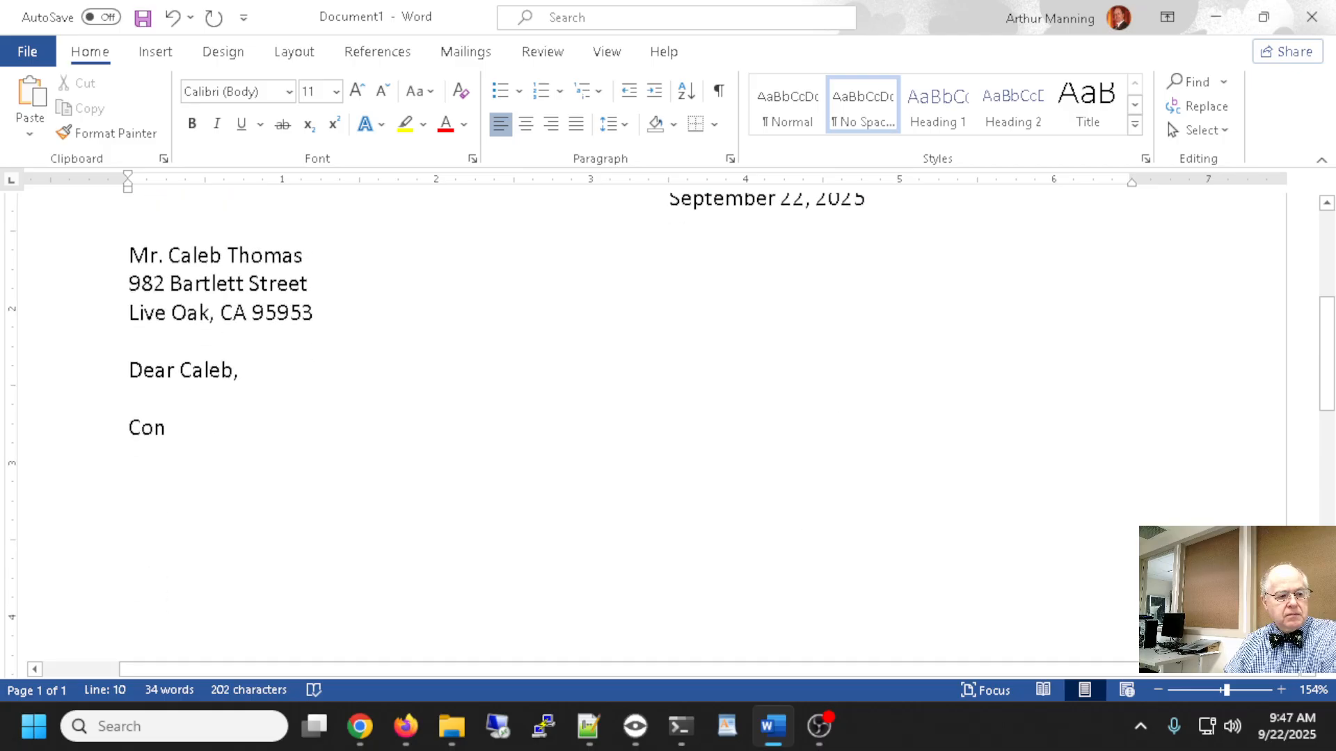
{"action": "type", "text": "gratulations"}
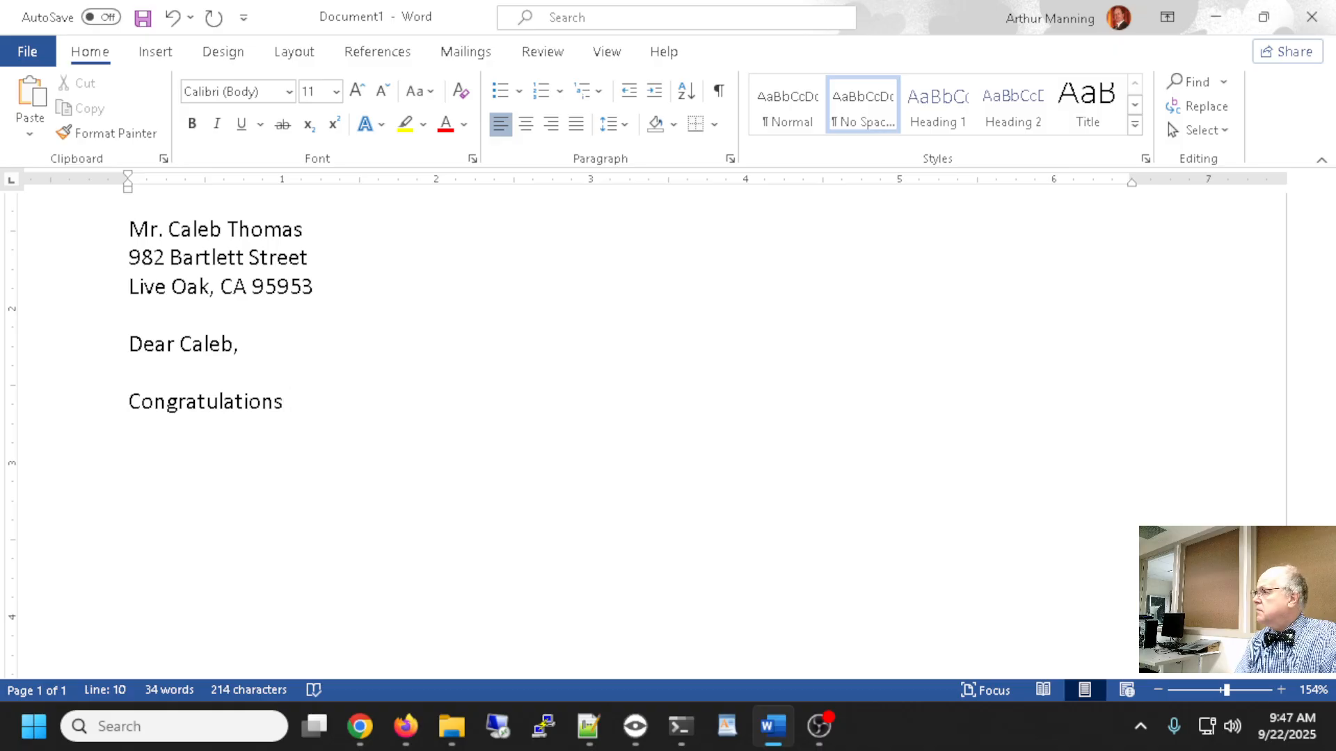
{"action": "scroll", "coordinate": [516, 385], "scroll_direction": "up", "scroll_amount": 2}
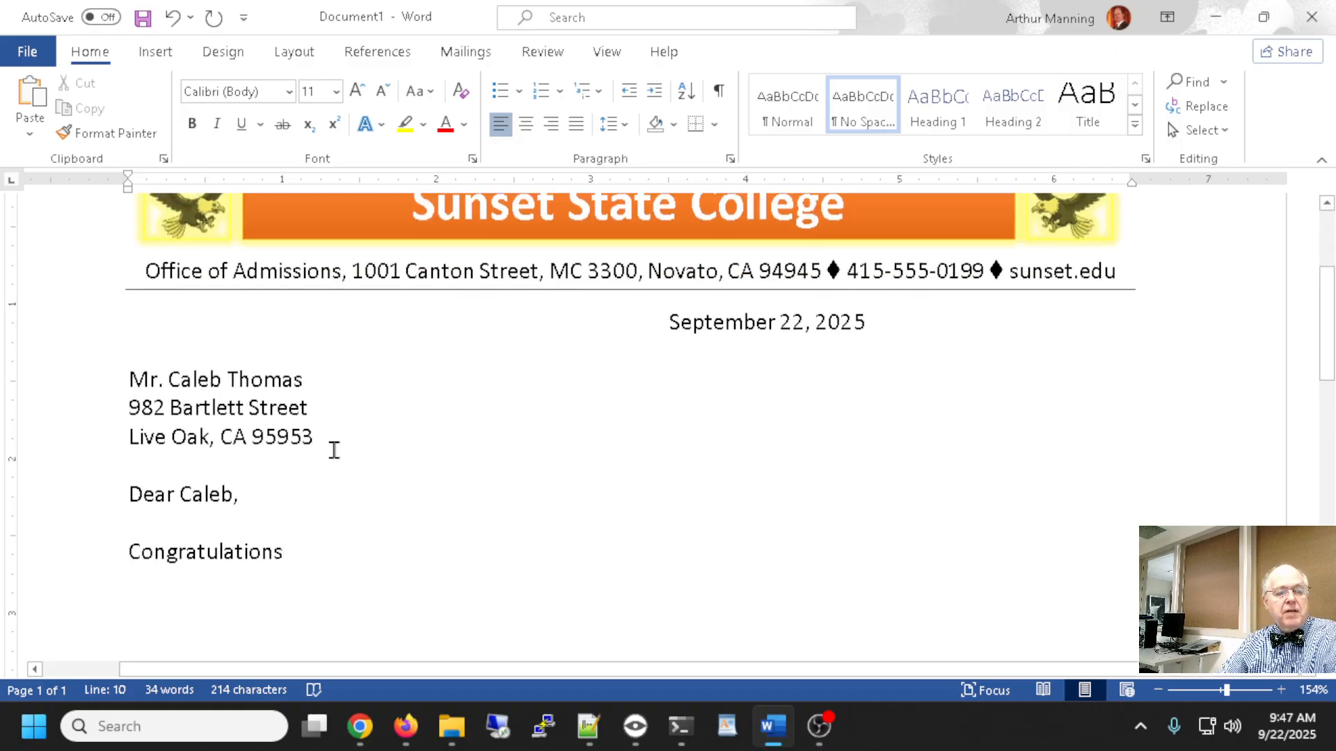
{"action": "left_click", "coordinate": [327, 416]}
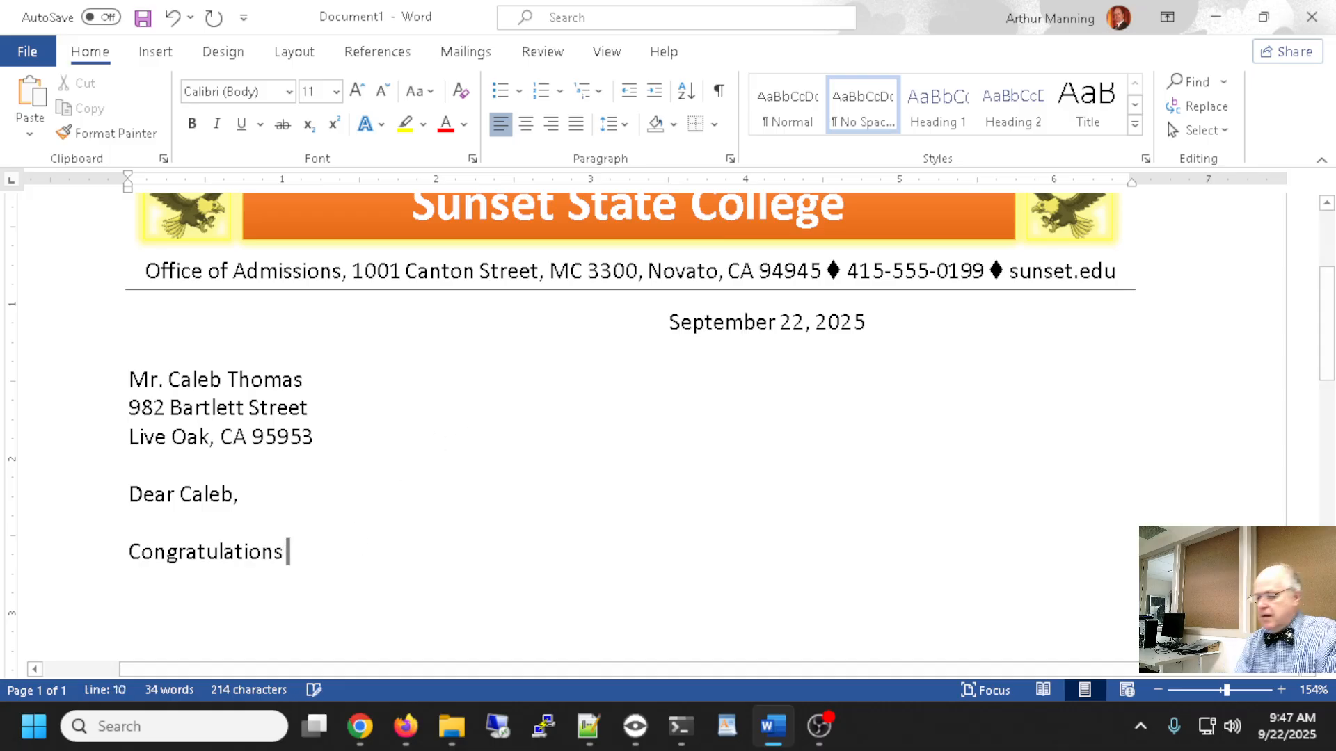
{"action": "type", "text": "obn your"}
{"action": "key", "text": "BackSpace"}
{"action": "key", "text": "BackSpace"}
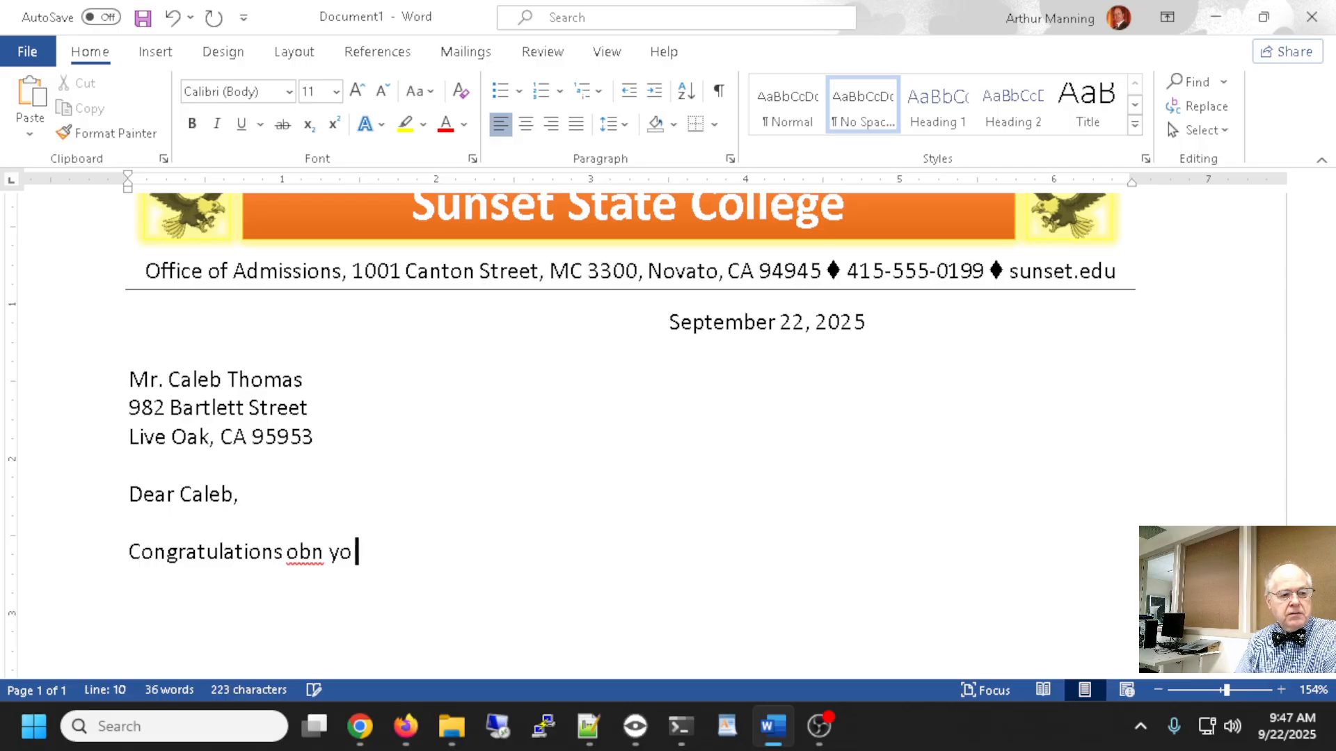
{"action": "key", "text": "BackSpace"}
{"action": "key", "text": "BackSpace"}
{"action": "key", "text": "BackSpace"}
{"action": "key", "text": "BackSpace"}
{"action": "key", "text": "BackSpace"}
{"action": "type", "text": "n your"}
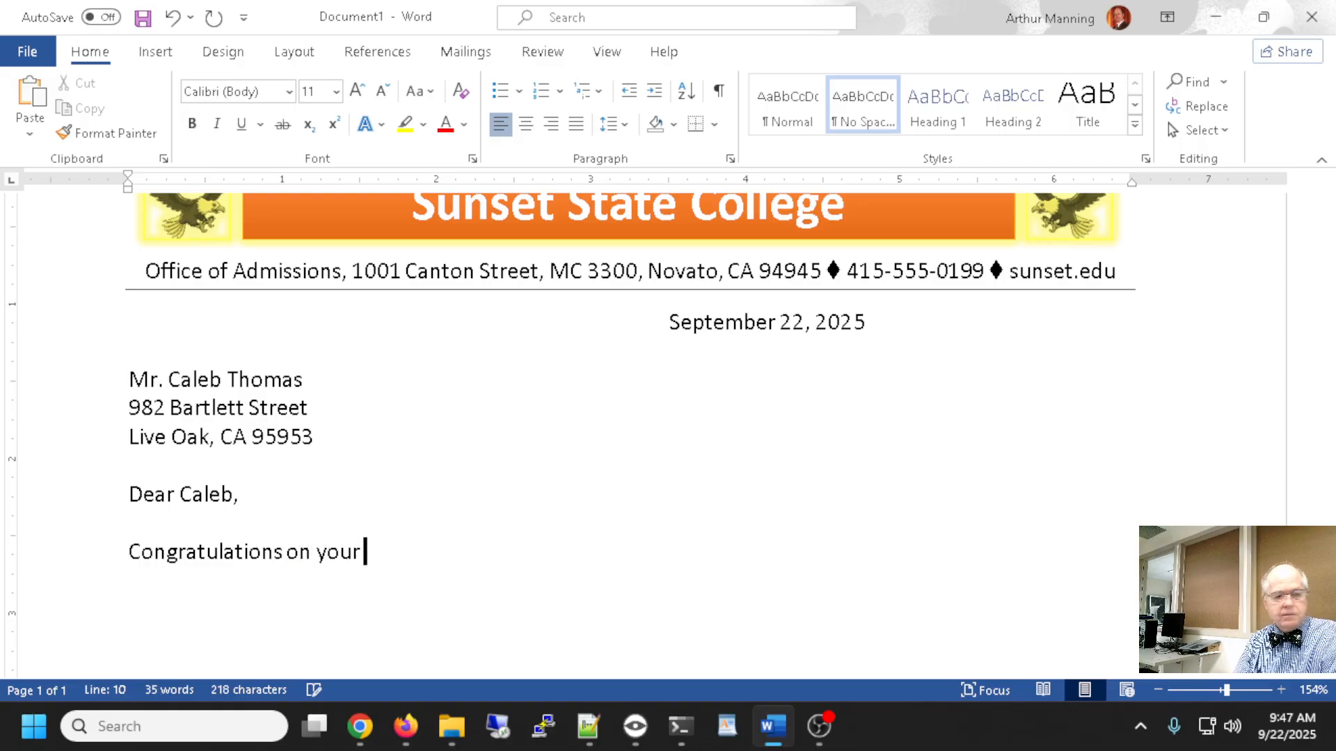
- Continue the opening sentence with "admission to the school of Liberal Arts and Sciences at Sunset State for the"
{"action": "type", "text": " admission to S"}
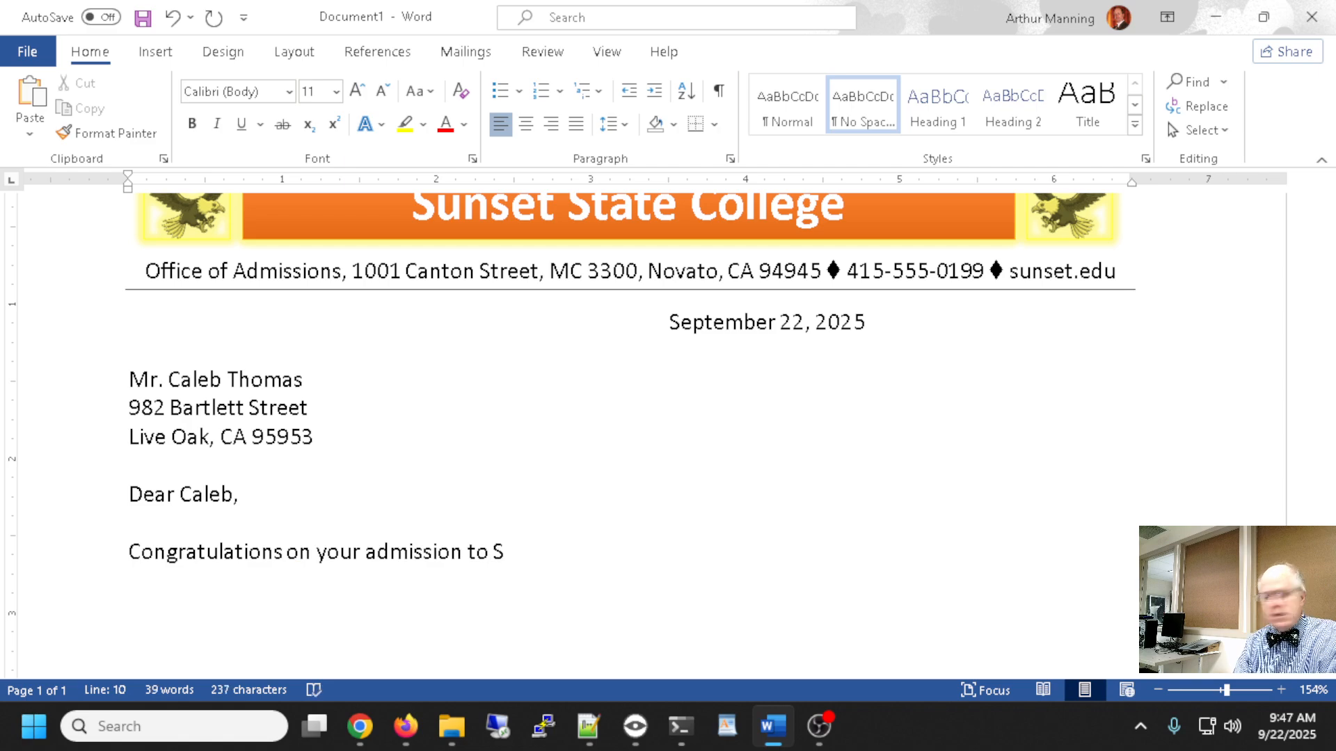
{"action": "key", "text": "BackSpace"}
{"action": "type", "text": "the schio"}
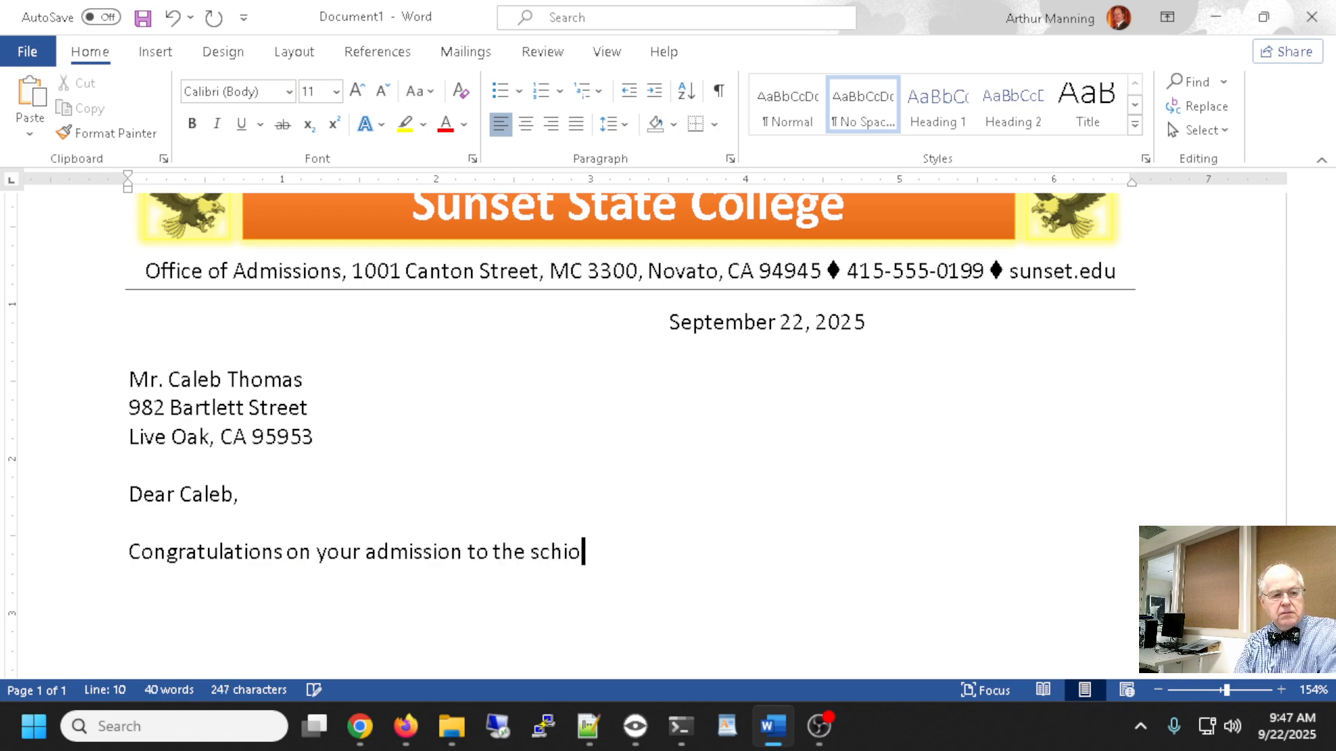
{"action": "key", "text": "BackSpace"}
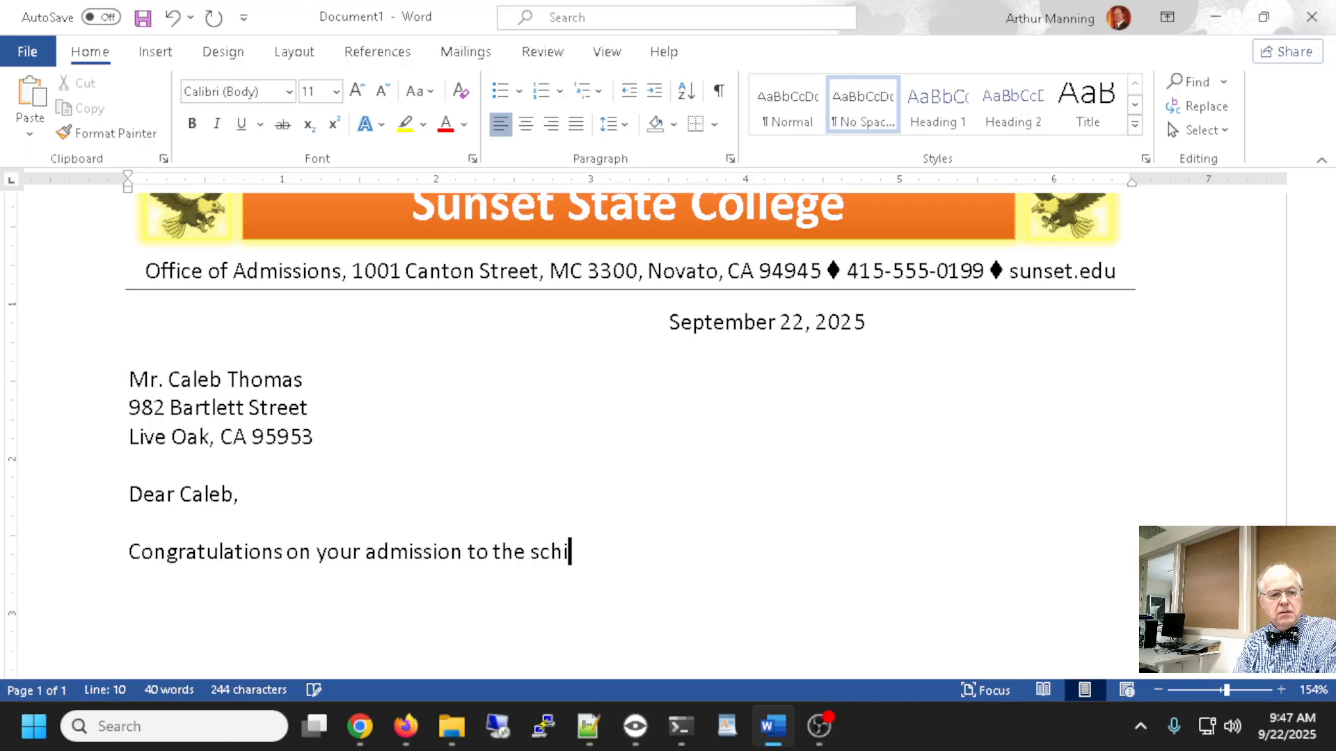
{"action": "type", "text": "o"}
{"action": "key", "text": "BackSpace"}
{"action": "type", "text": "o"}
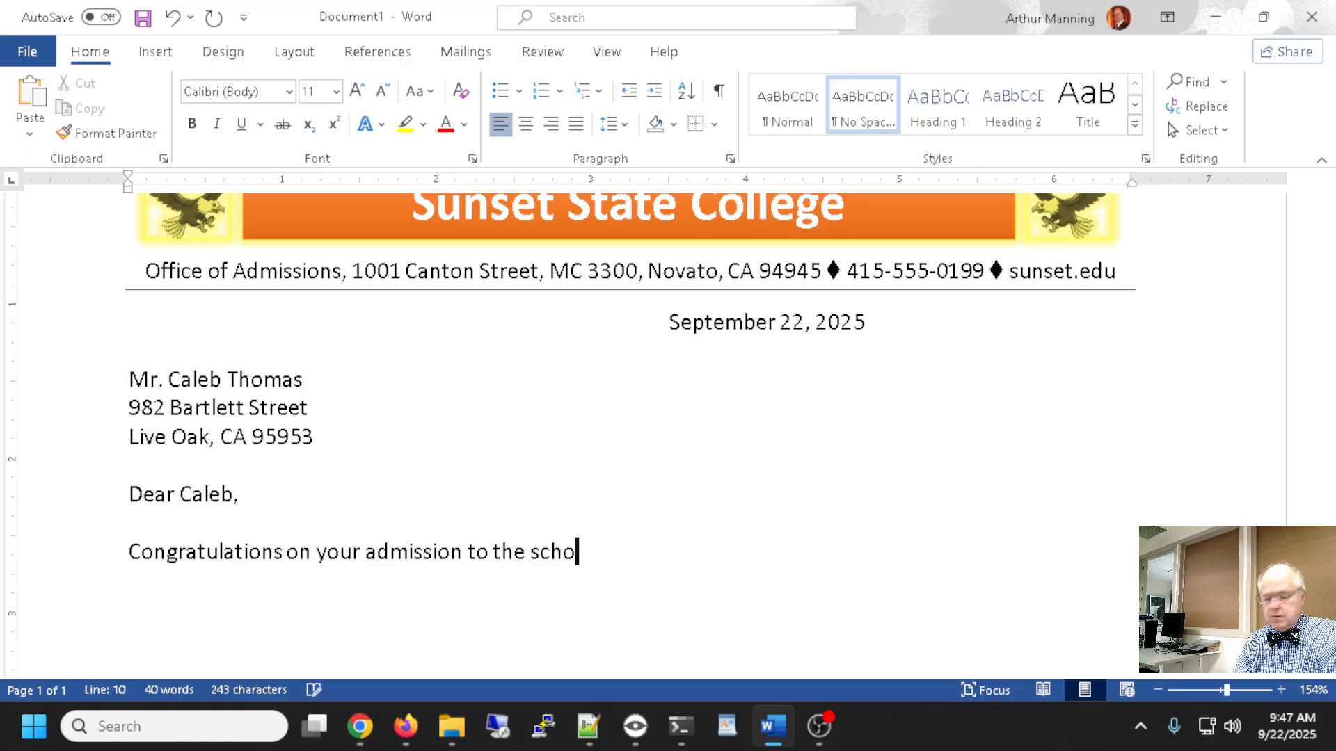
{"action": "type", "text": "ol of LIberal "}
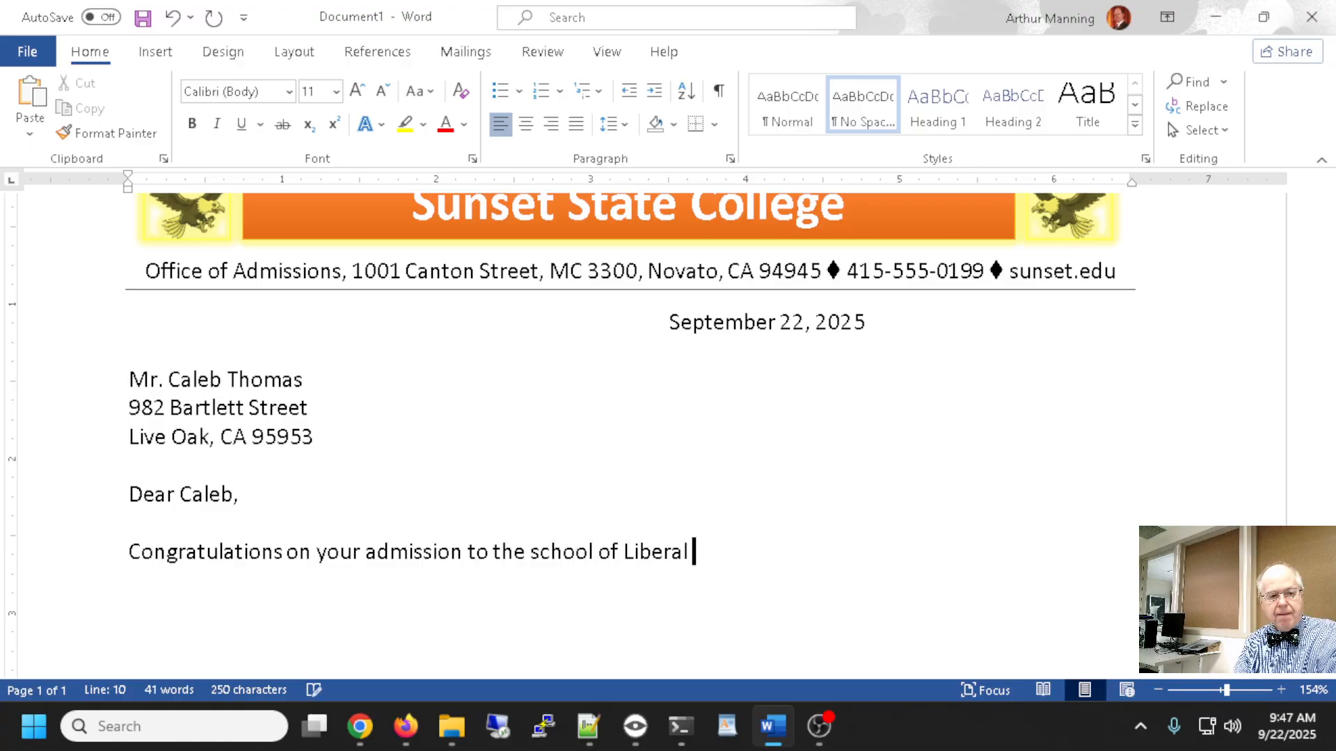
{"action": "type", "text": "Arts and Scien"}
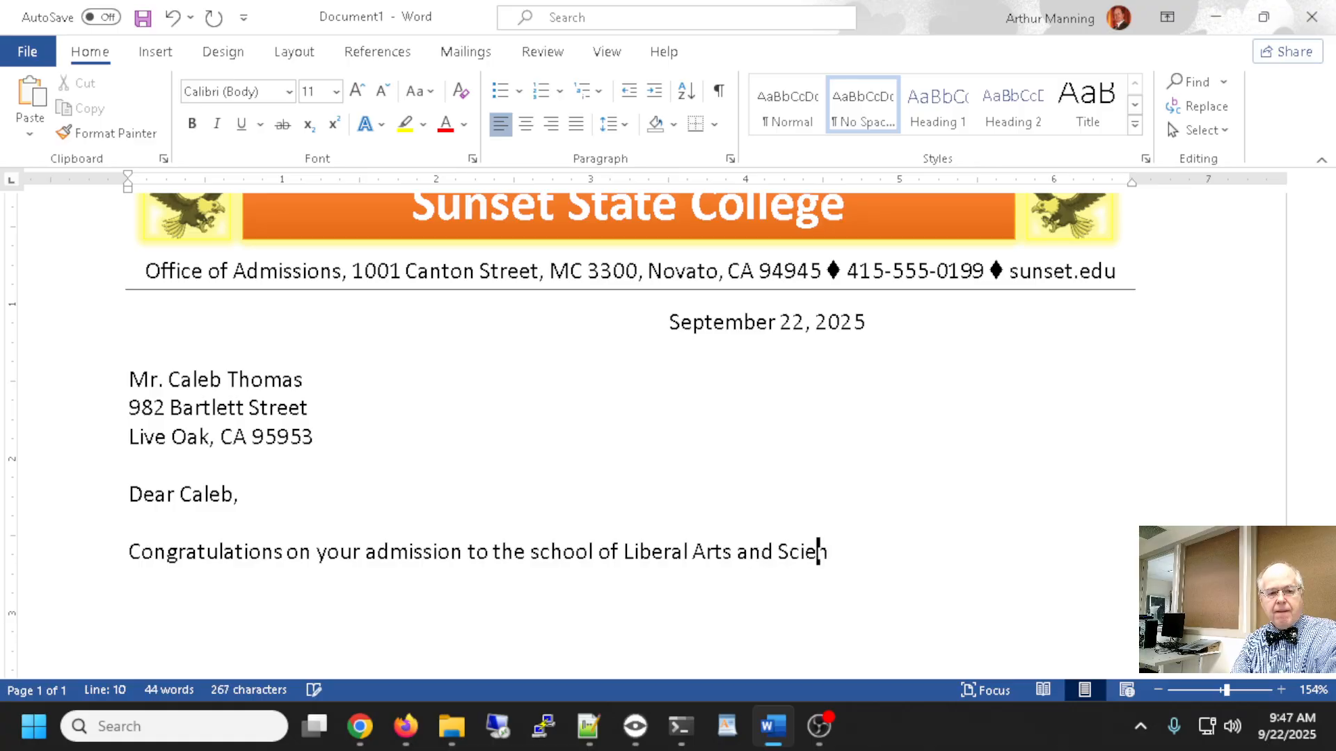
{"action": "type", "text": "ces at Suns"}
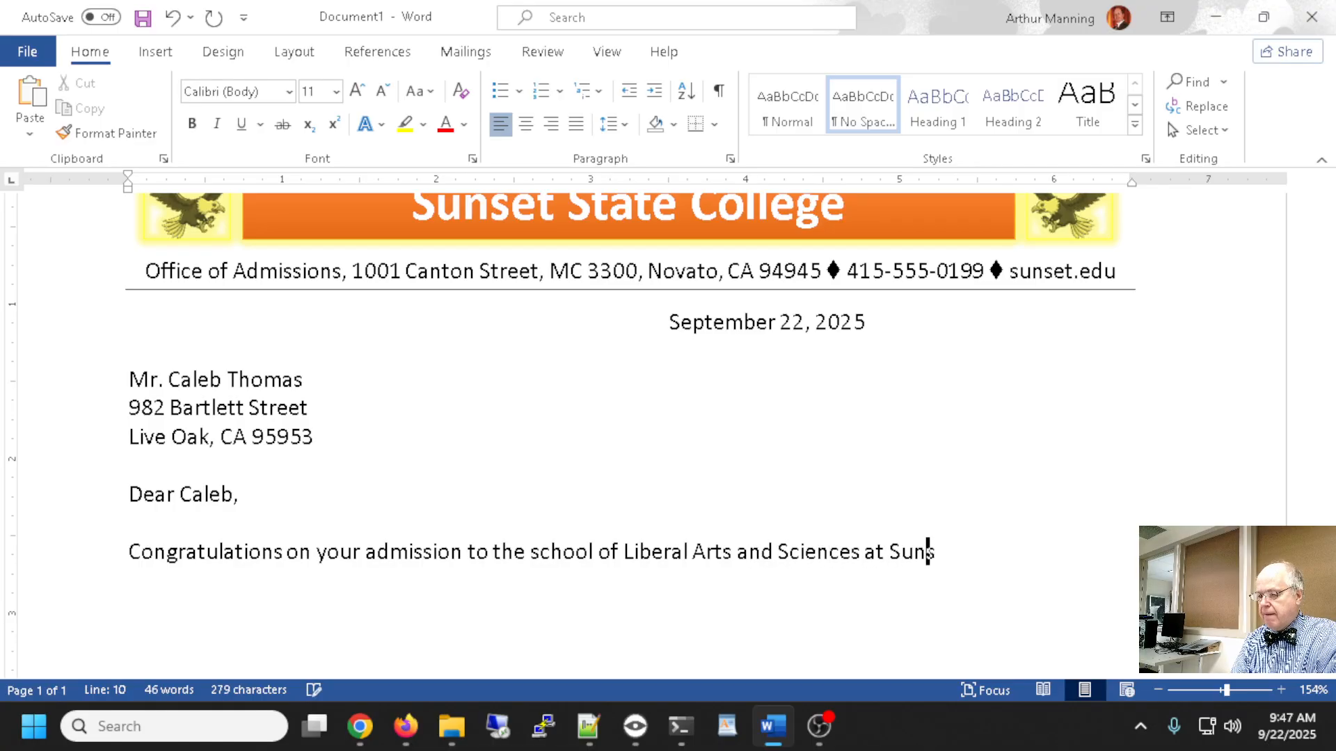
{"action": "type", "text": "et State for the af"}
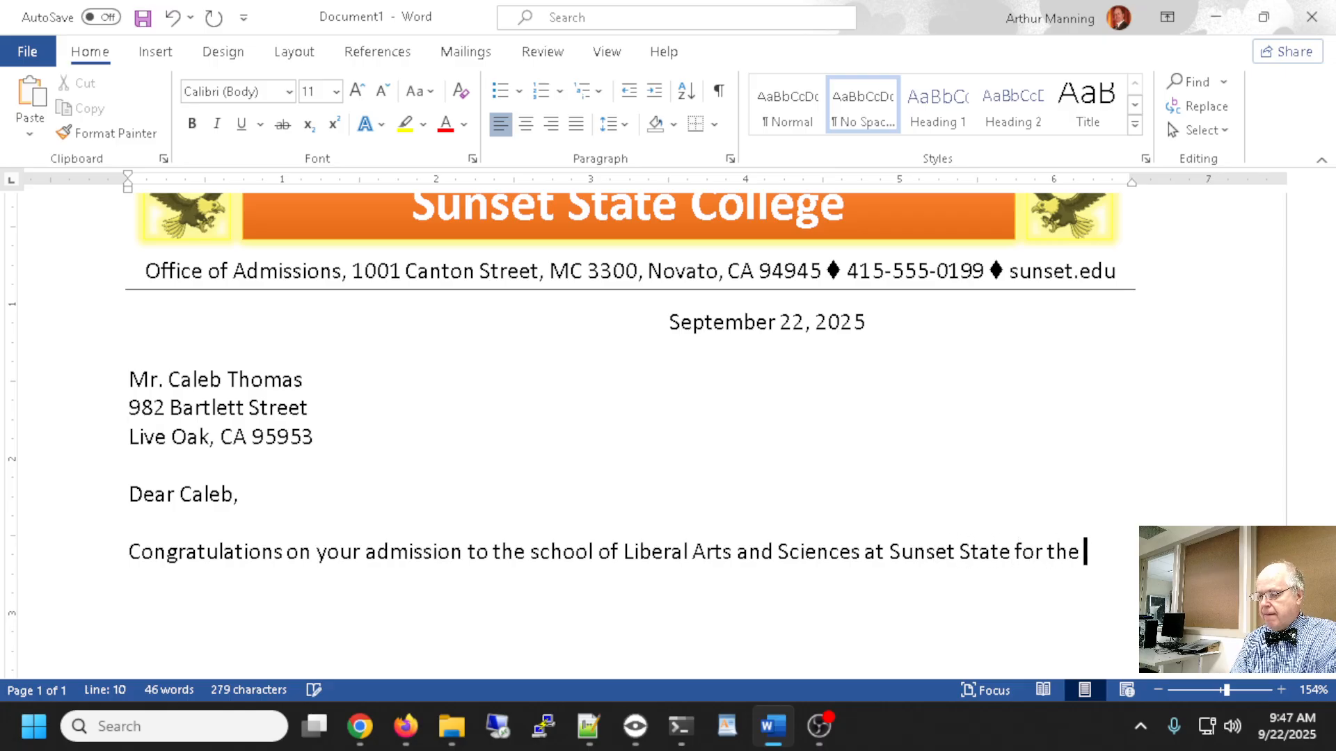
- Finish the opening sentence of the body paragraph with "fall semester of 2021!"
{"action": "key", "text": "BackSpace"}
{"action": "key", "text": "BackSpace"}
{"action": "type", "text": "fall of"}
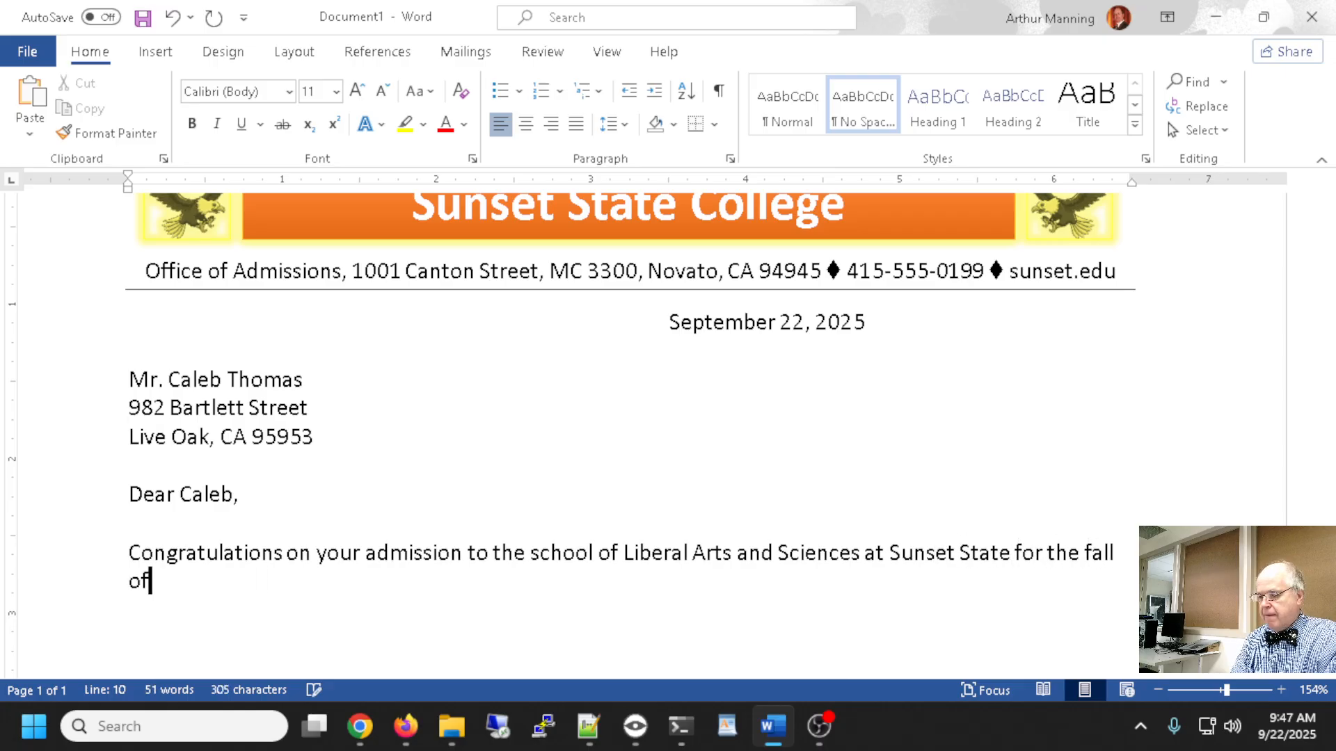
{"action": "key", "text": "BackSpace"}
{"action": "key", "text": "BackSpace"}
{"action": "type", "text": "semest"}
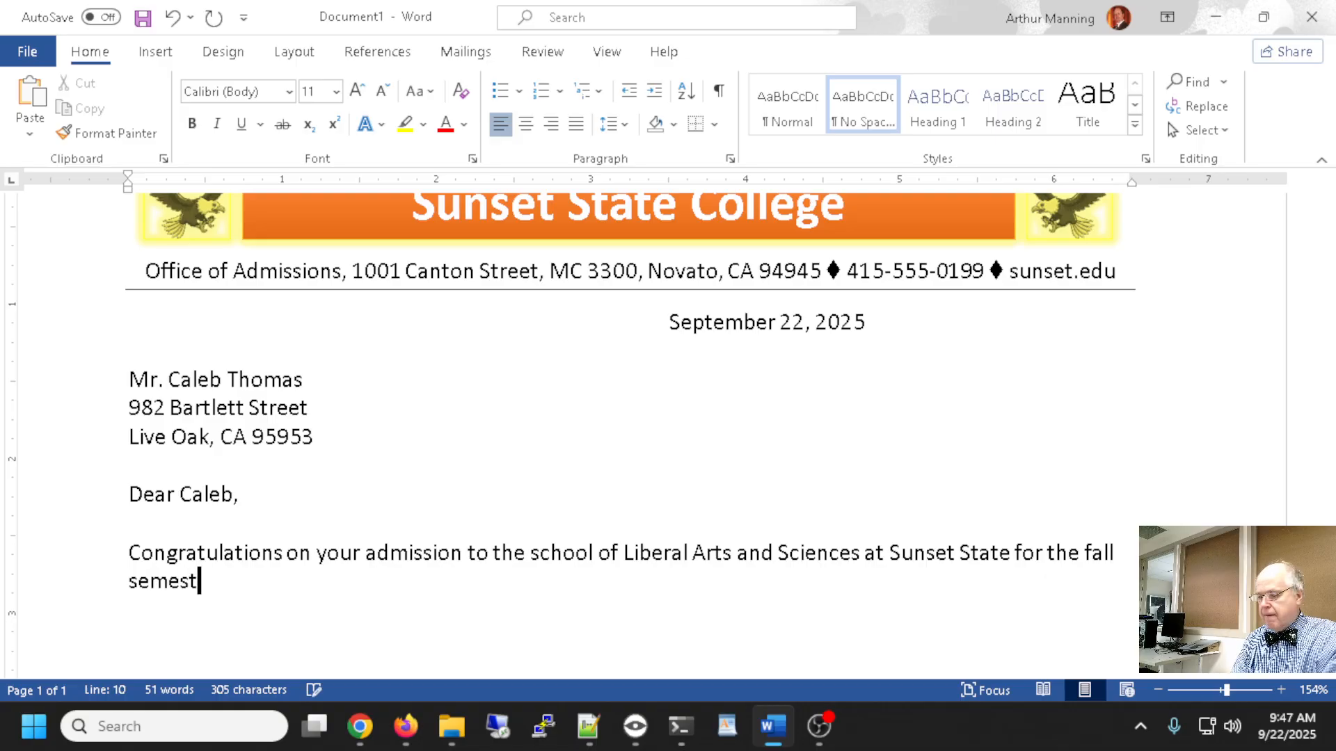
{"action": "type", "text": "er of 2021!"}
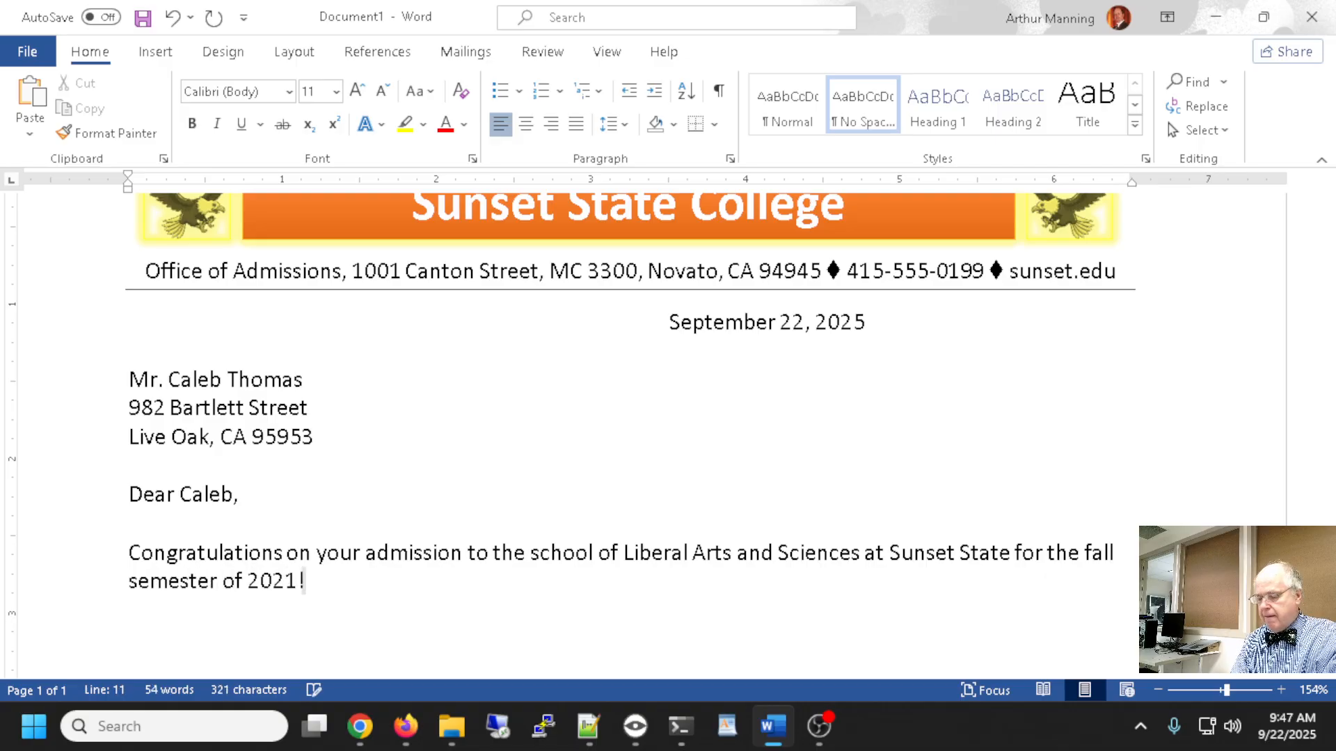
- Add a second sentence to the paragraph: "ON behalf of our students, faculty, and staff, I welcome you to our academic community"
{"action": "type", "text": " ON behal"}
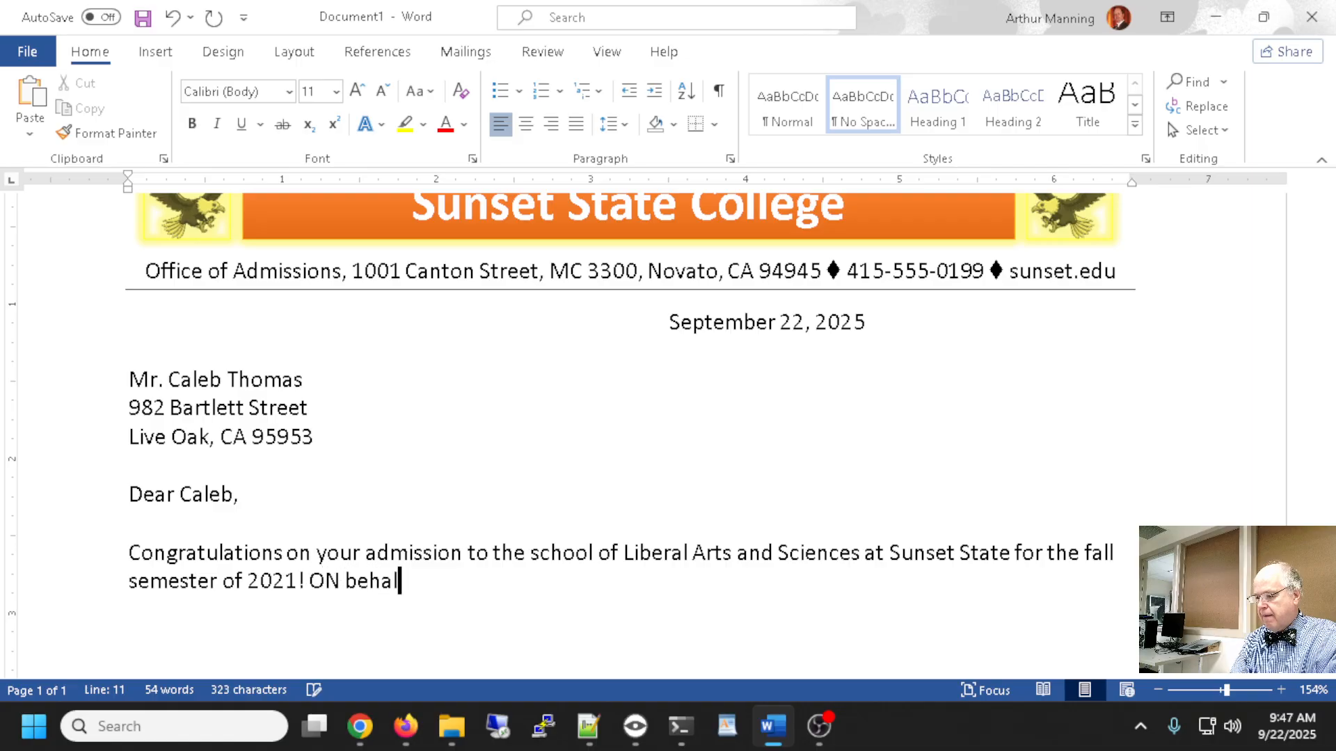
{"action": "type", "text": "f of our student,s"}
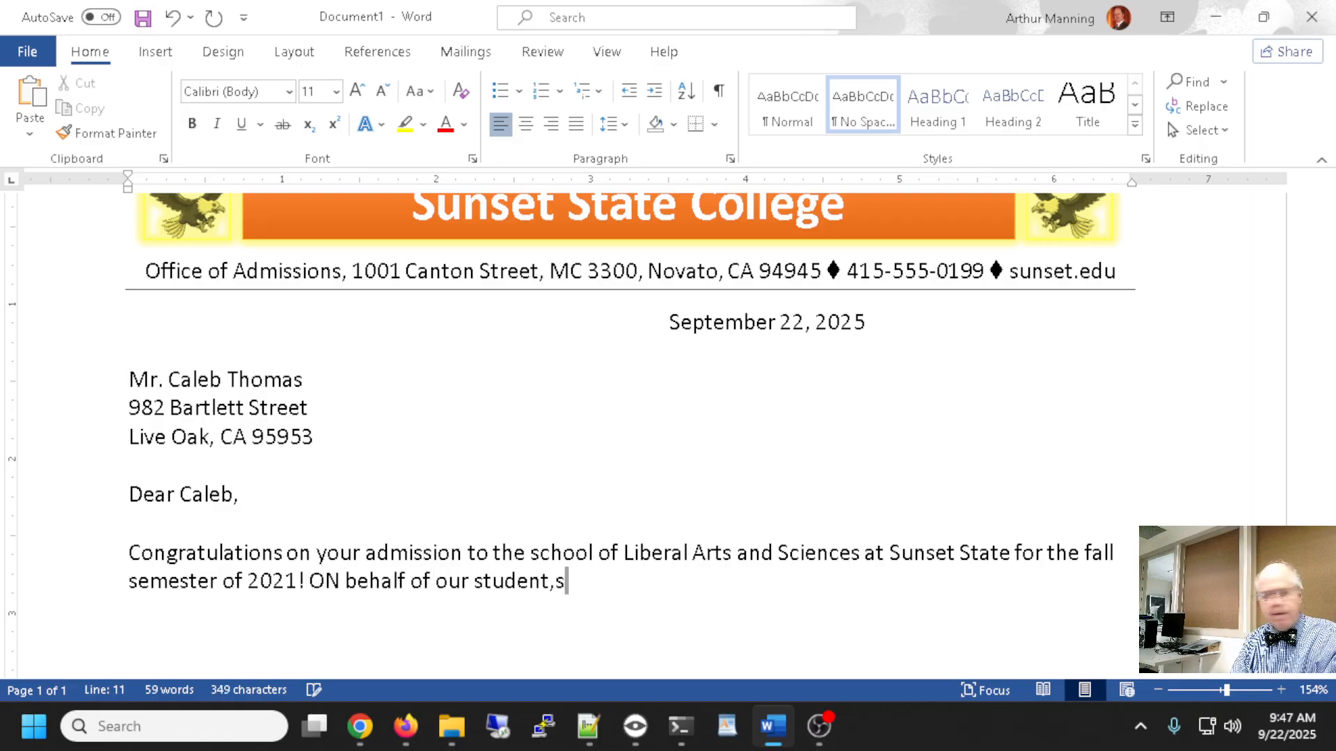
{"action": "key", "text": "BackSpace"}
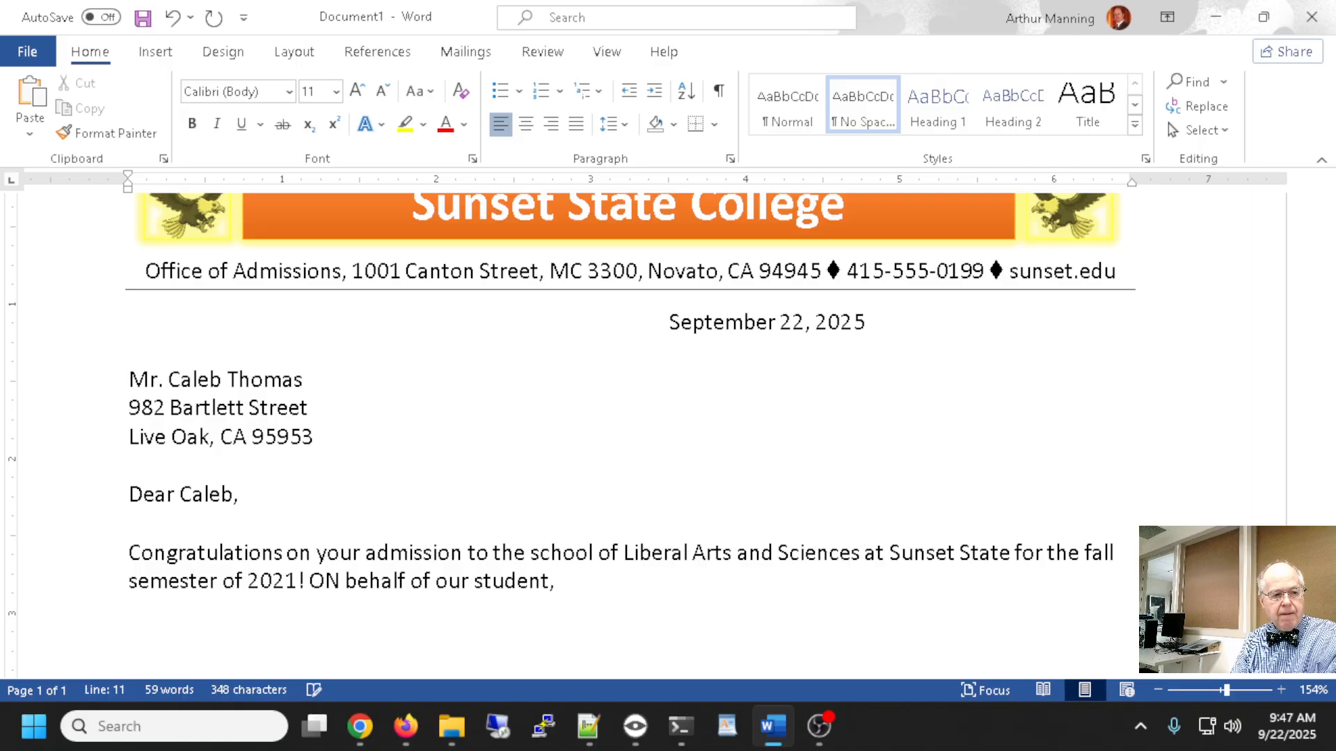
{"action": "type", "text": "s, faculty"}
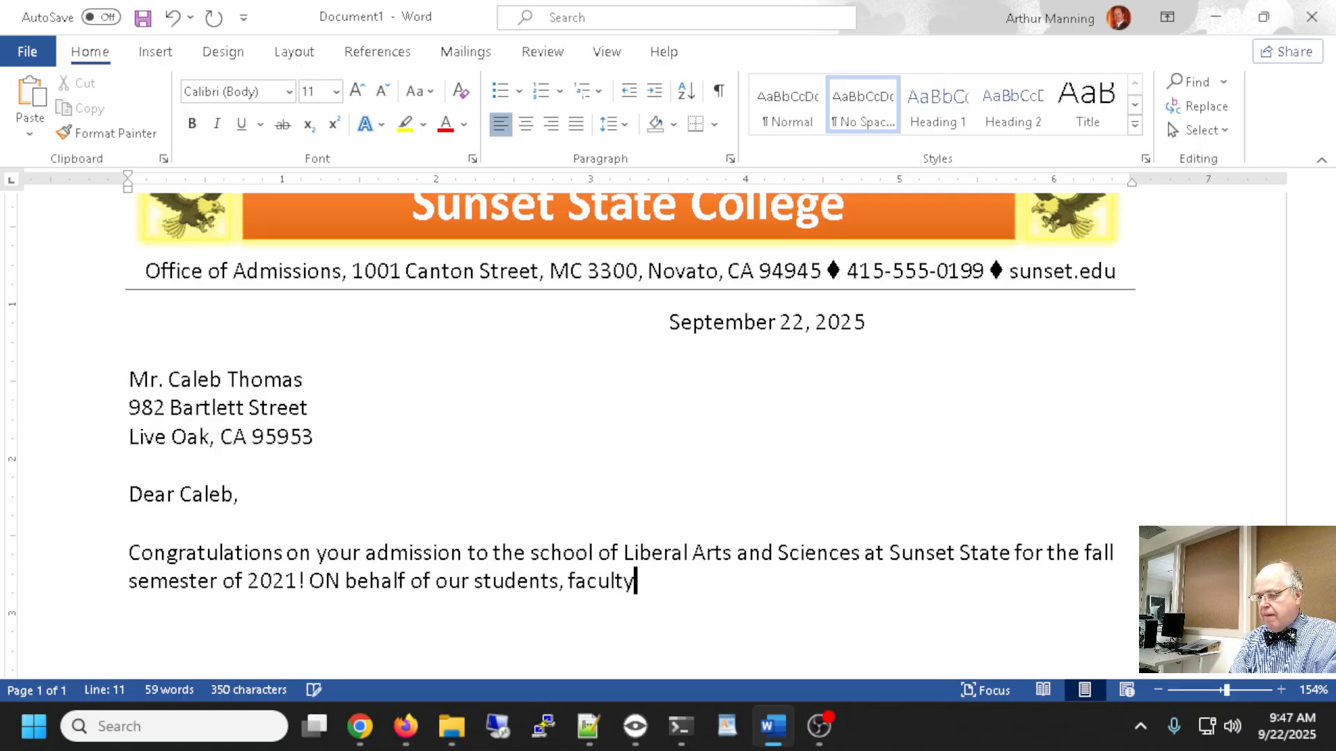
{"action": "type", "text": ", and staff, I"}
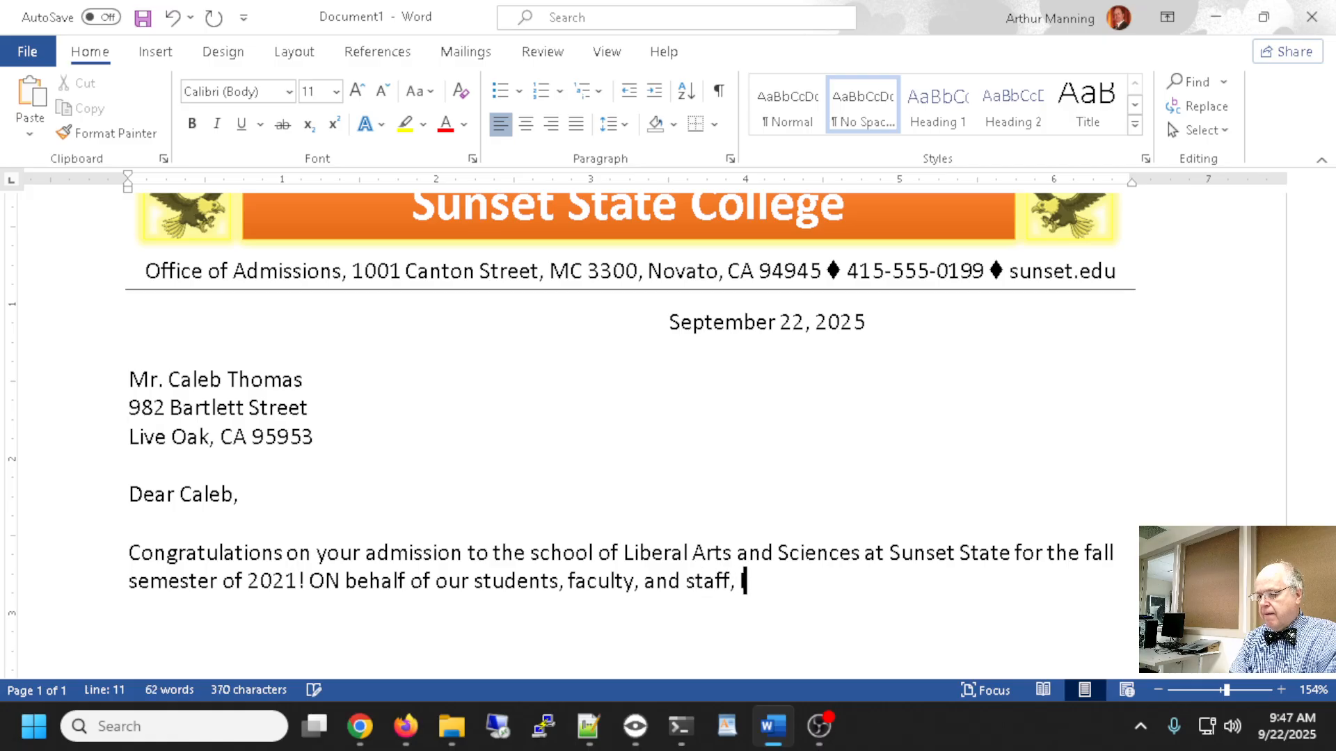
{"action": "type", "text": " welcome you to"}
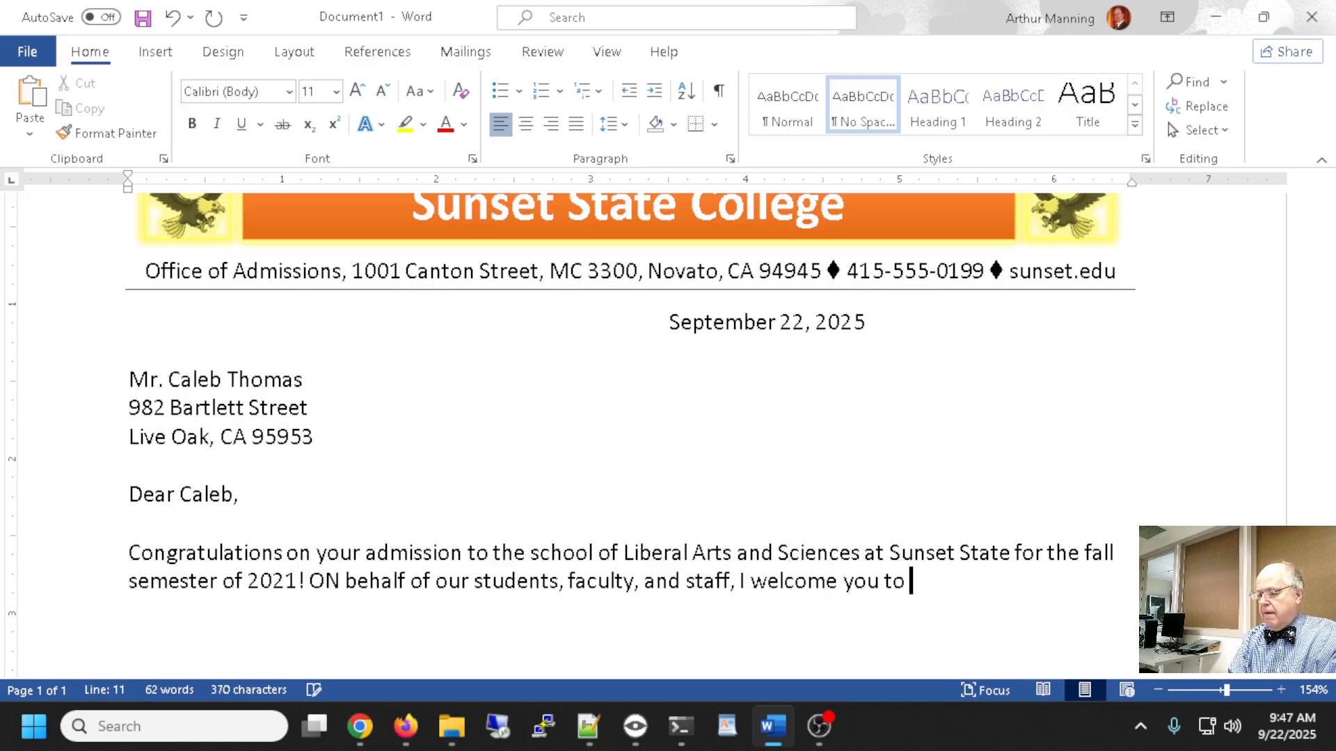
{"action": "type", "text": " our acad"}
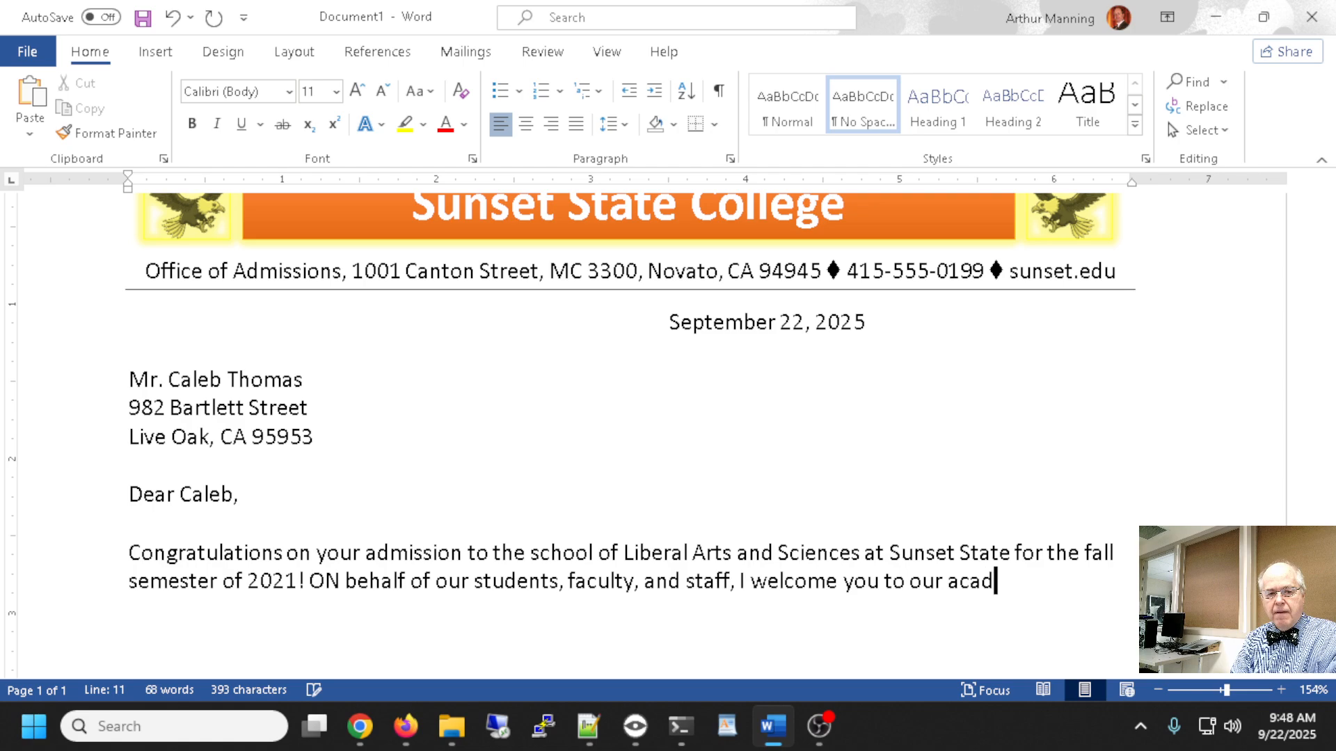
{"action": "type", "text": "emic community"}
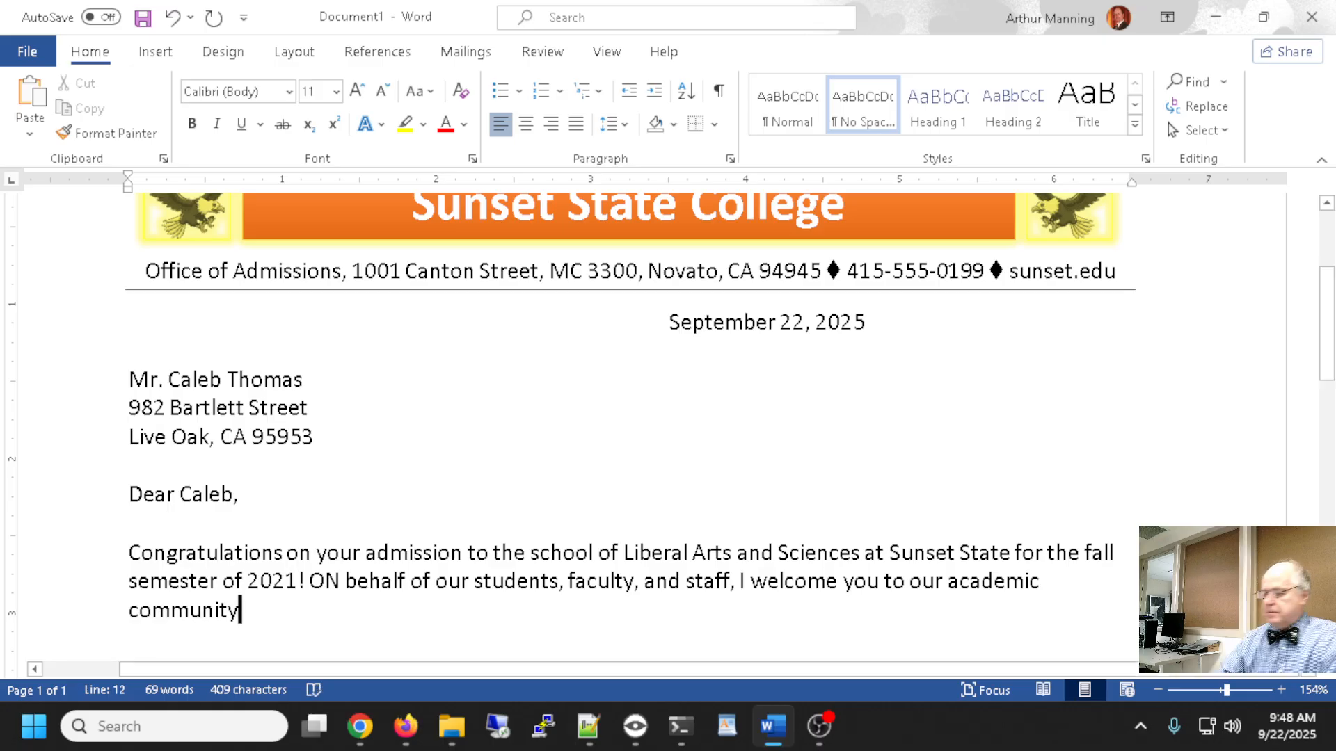
{"action": "left_click", "coordinate": [406, 726]}
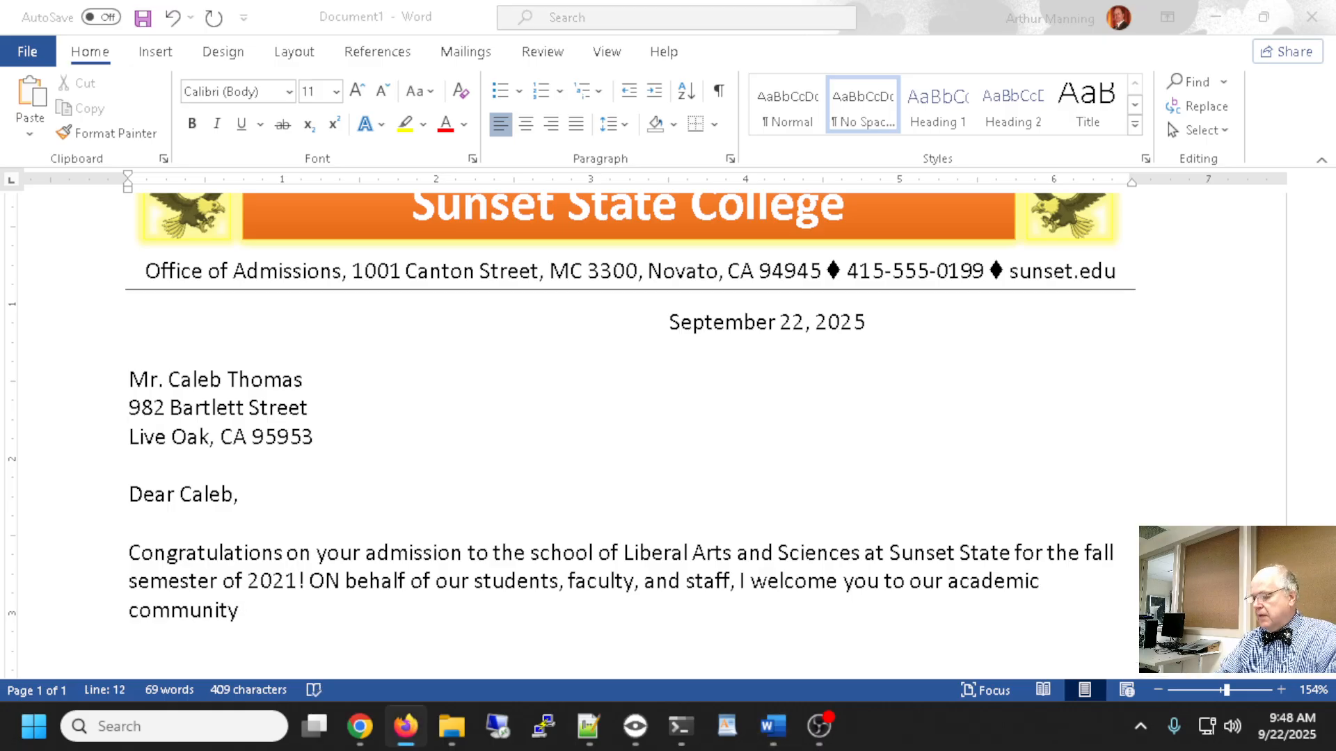
{"action": "left_click", "coordinate": [269, 621]}
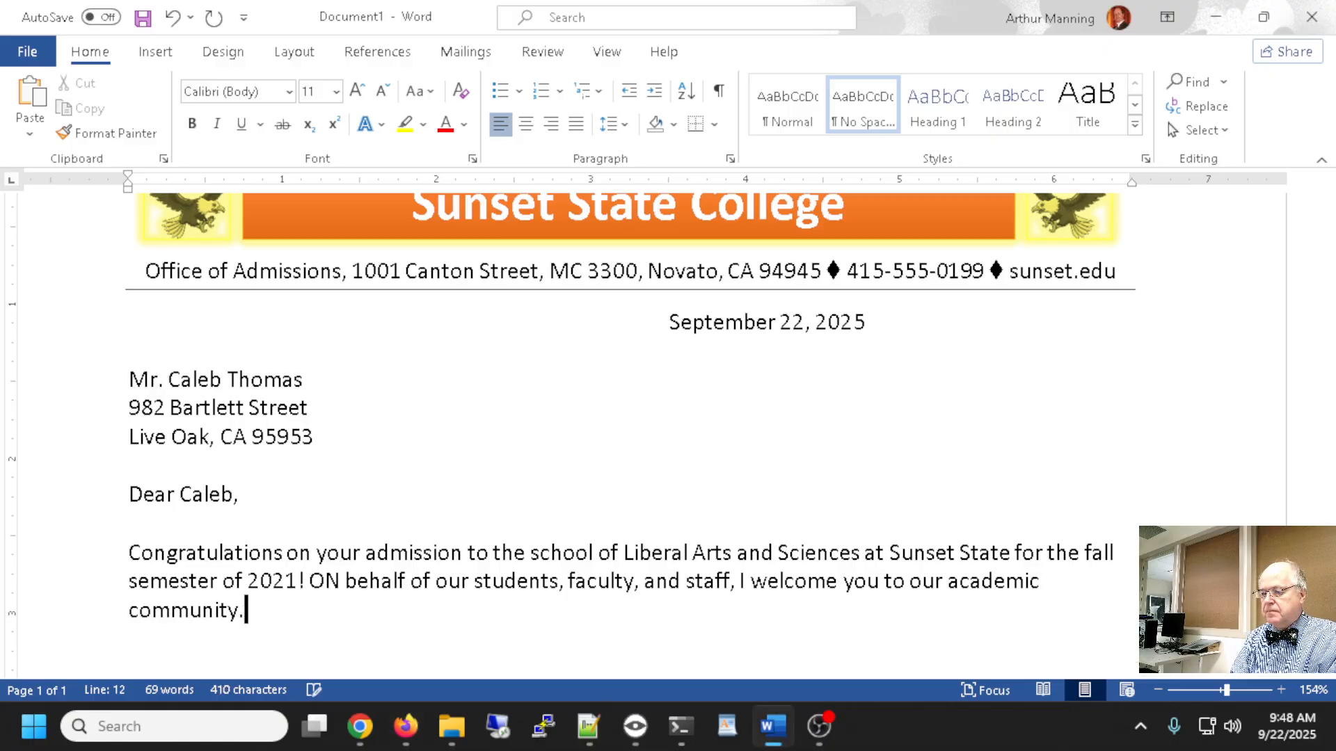
- End that sentence with a period and begin another: "Our decision to admit you to our college is an acknowledgement of your potential and"
{"action": "type", "text": ". Our decision "}
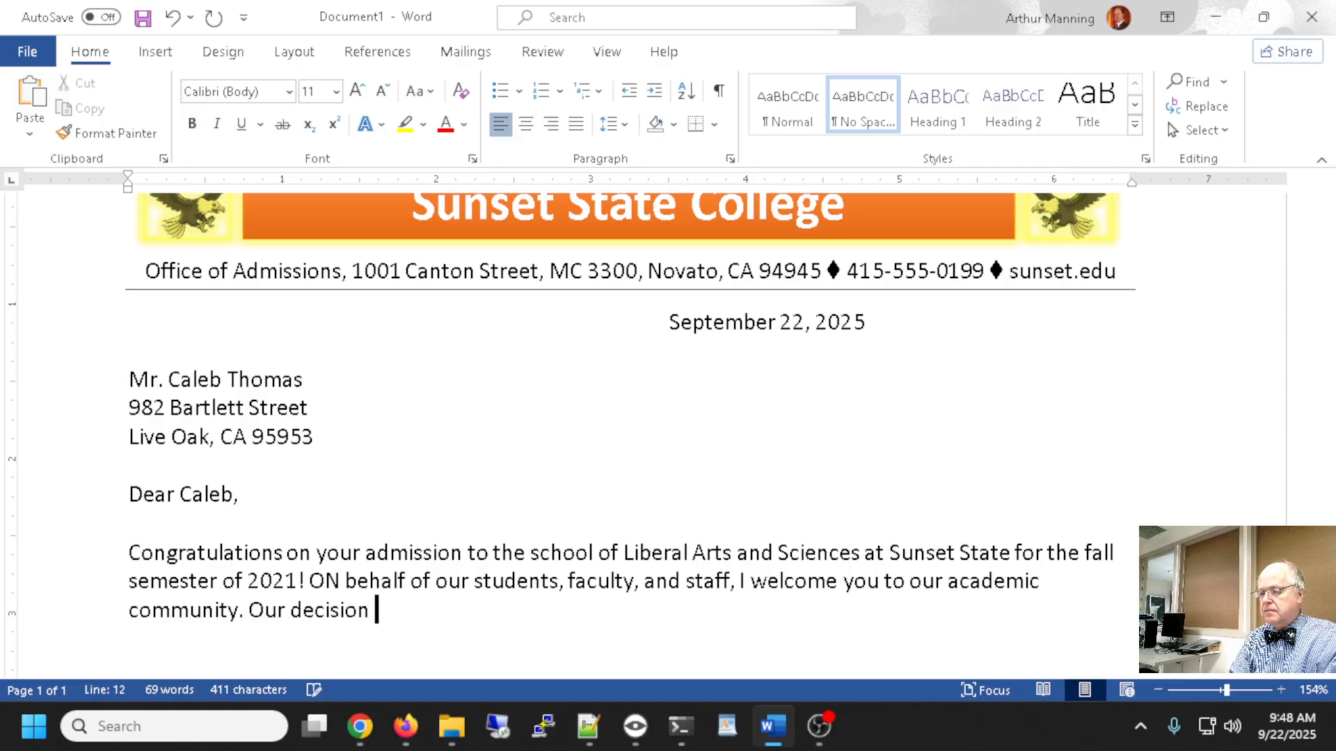
{"action": "type", "text": "to admit you to"}
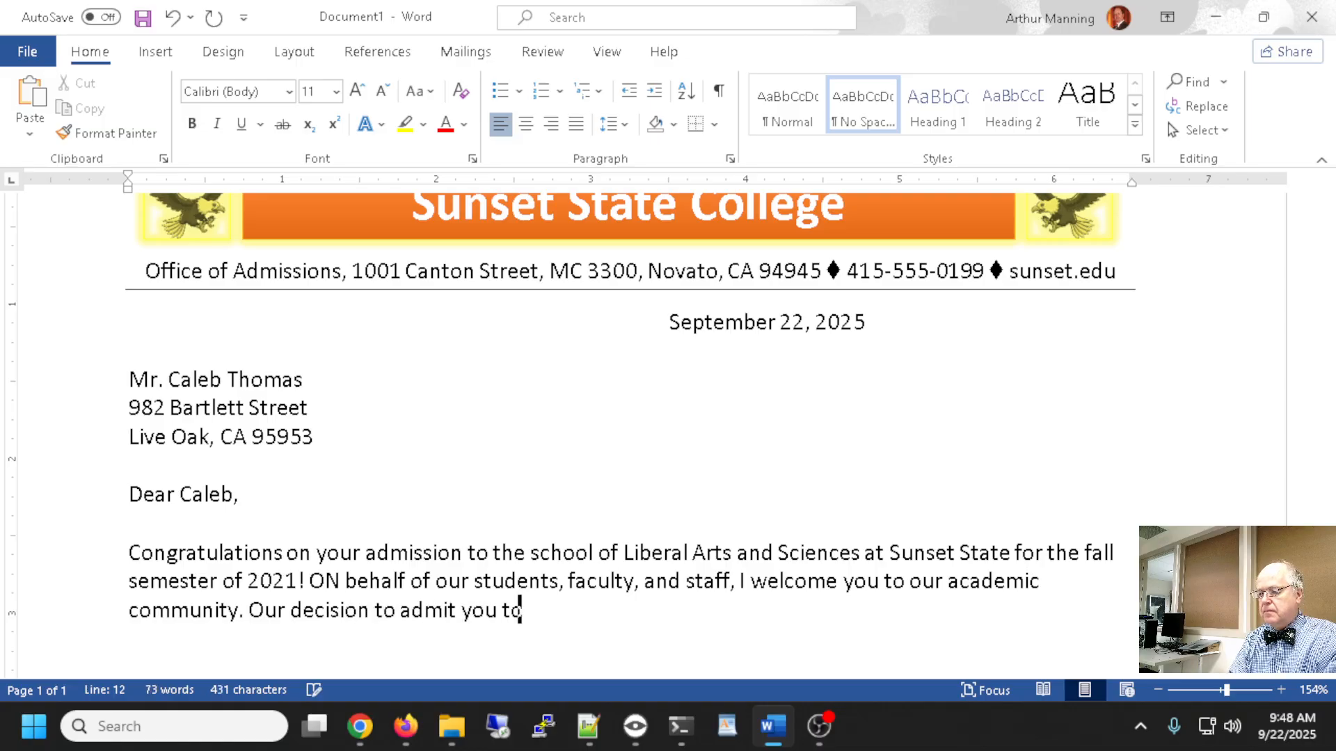
{"action": "type", "text": " our college "}
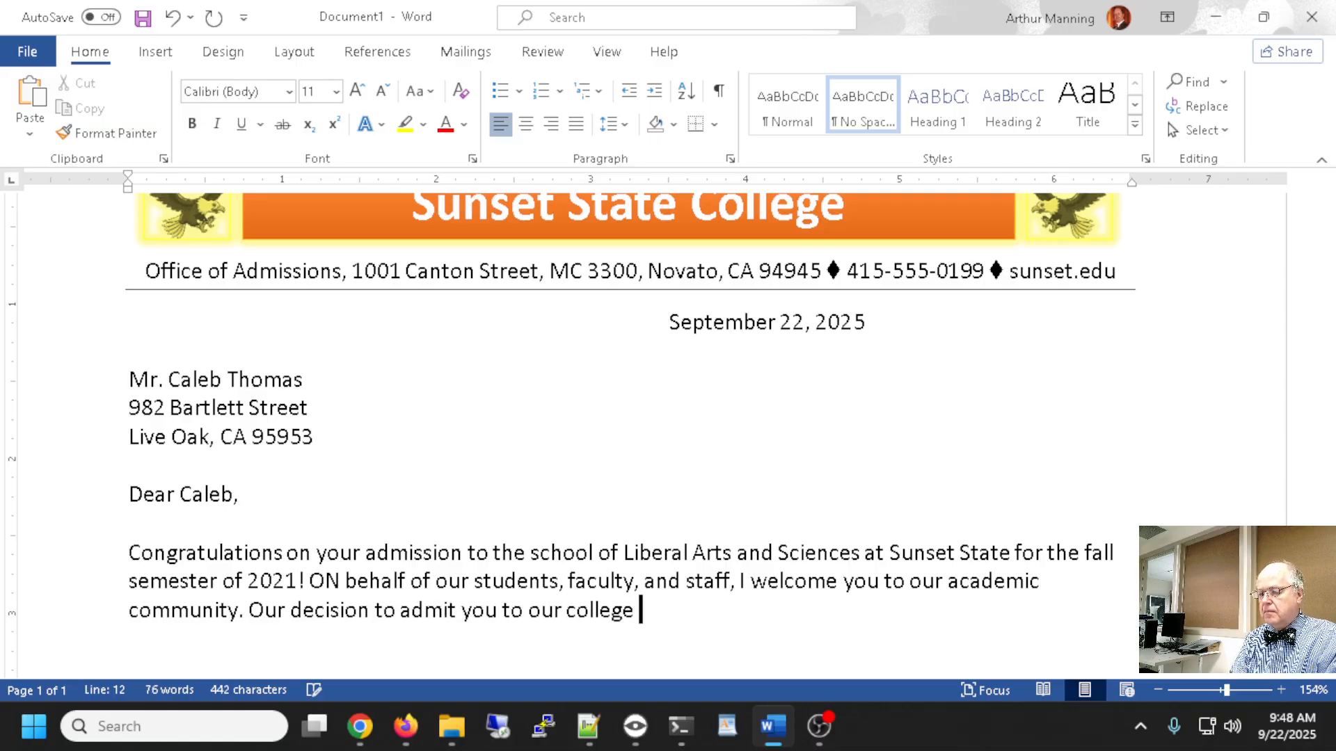
{"action": "type", "text": "is an ackn"}
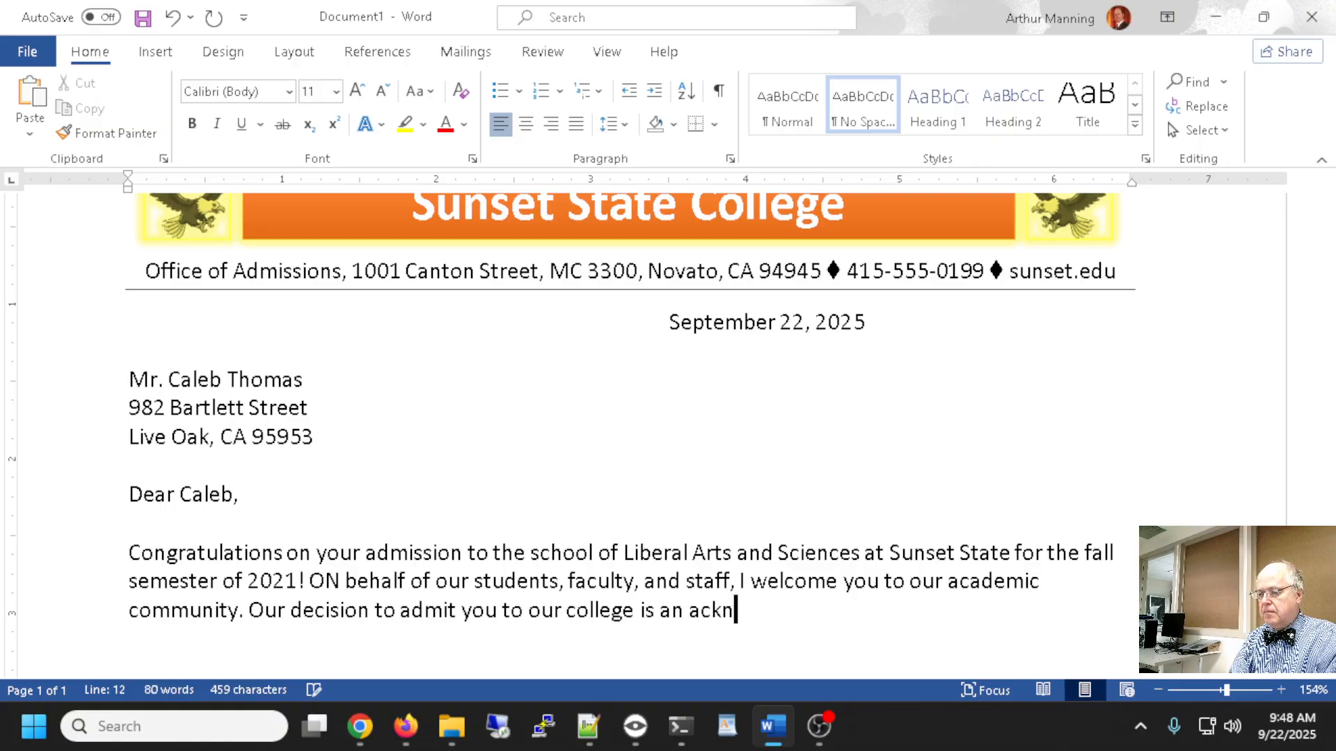
{"action": "type", "text": "owledgem"}
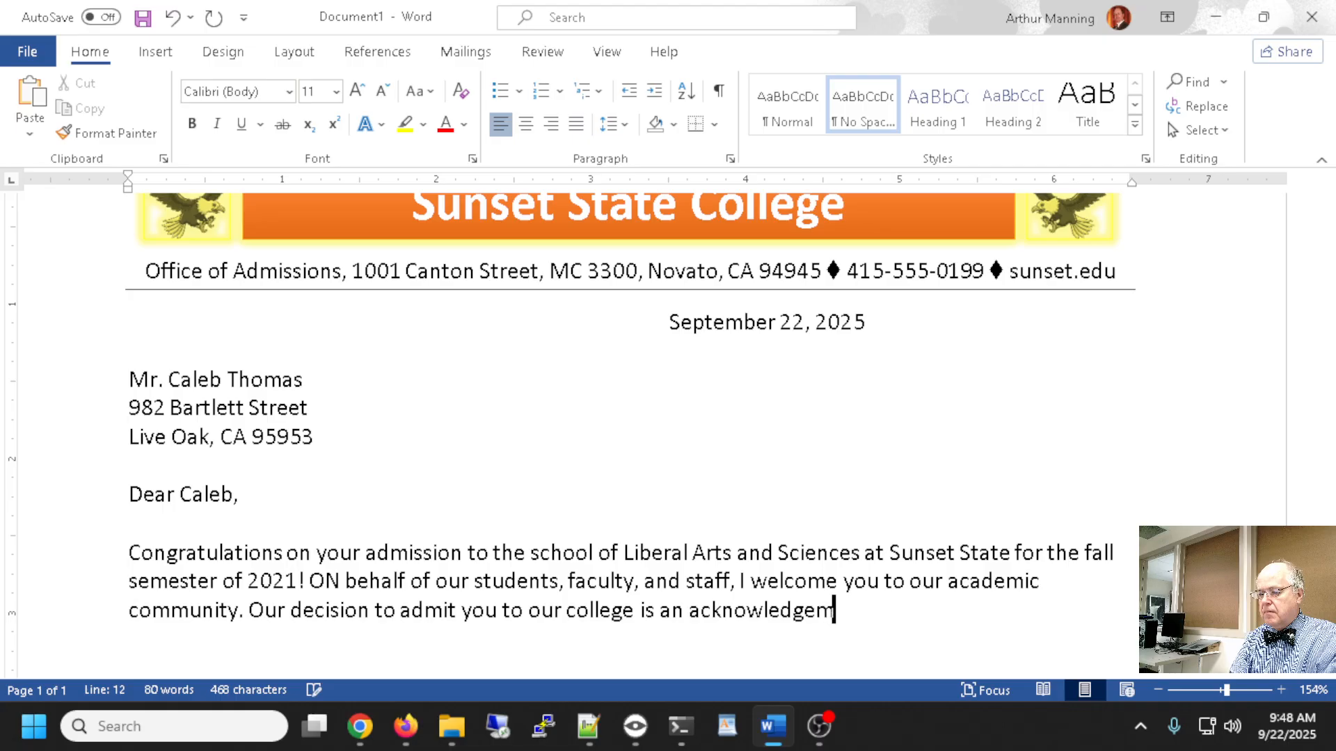
{"action": "type", "text": "ent of your pot"}
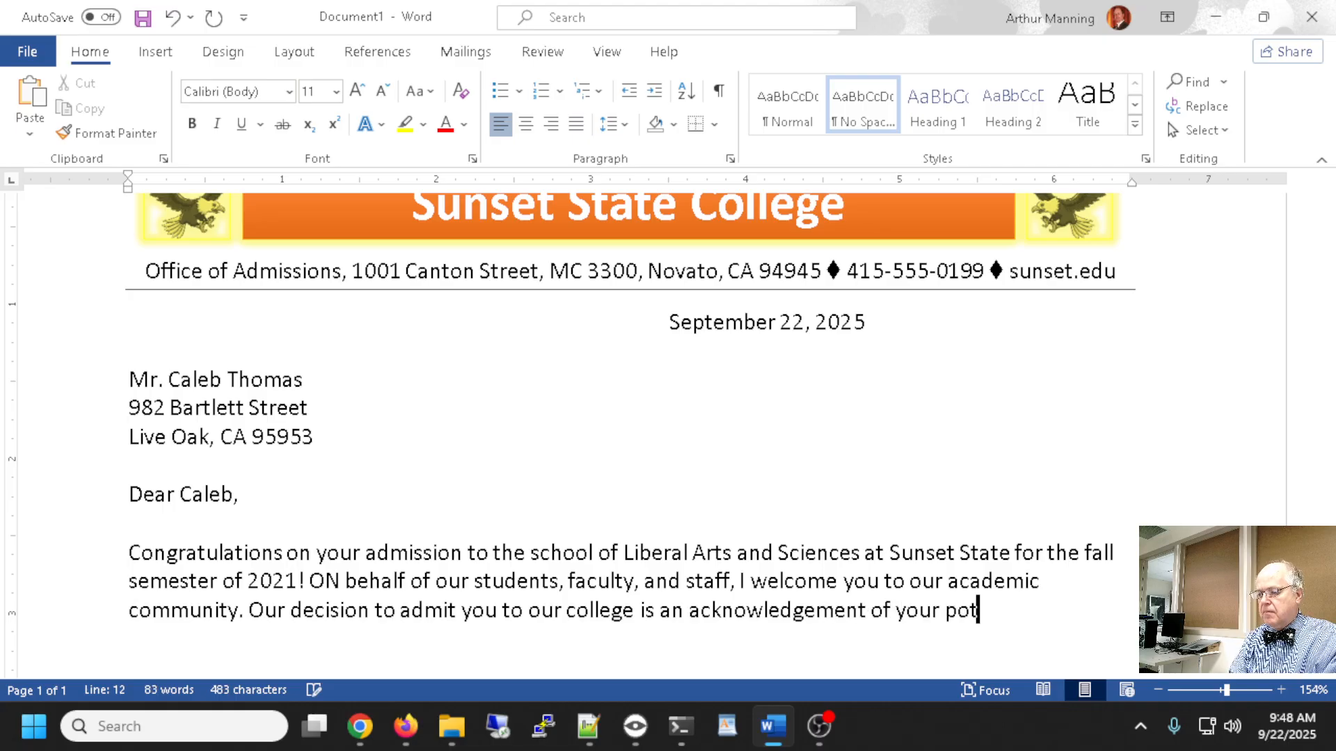
{"action": "type", "text": "ential and"}
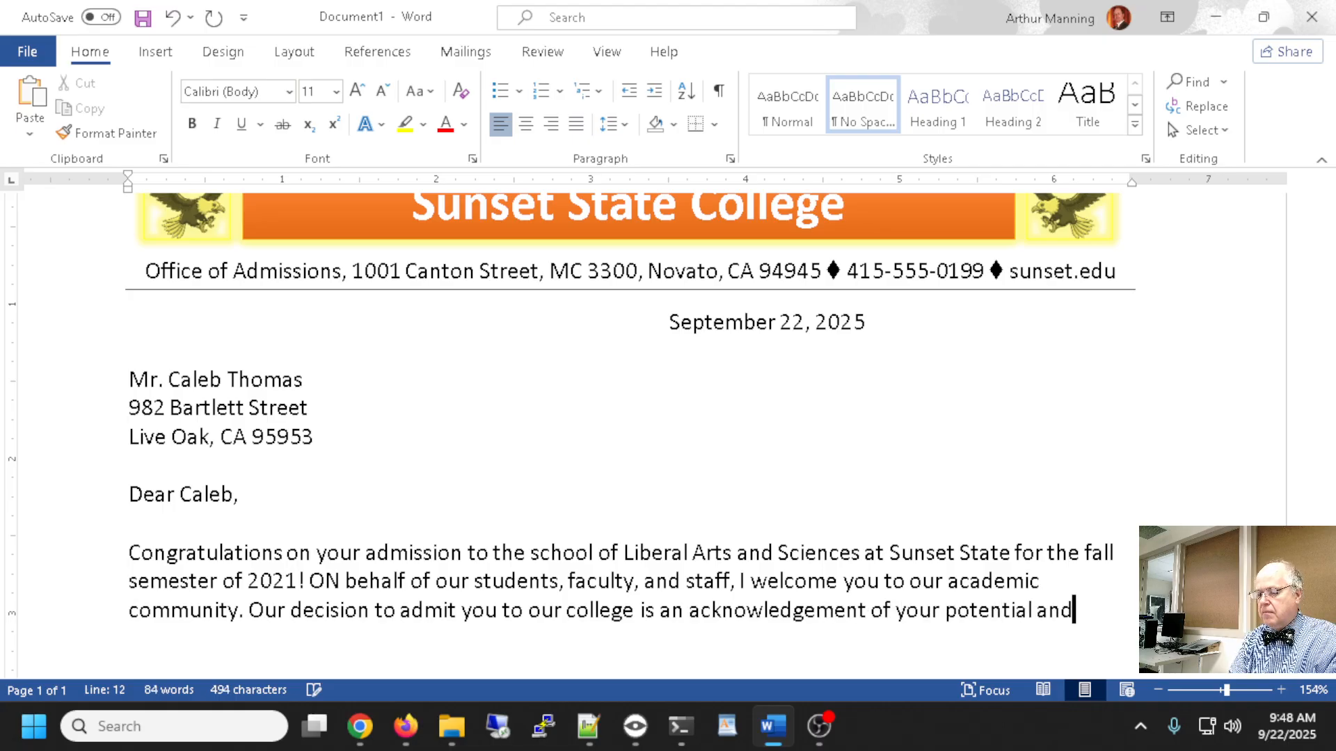
- Complete the third sentence with "our confidence in you as a valuable addition to our sudent body."
{"action": "type", "text": " our con fidenc"}
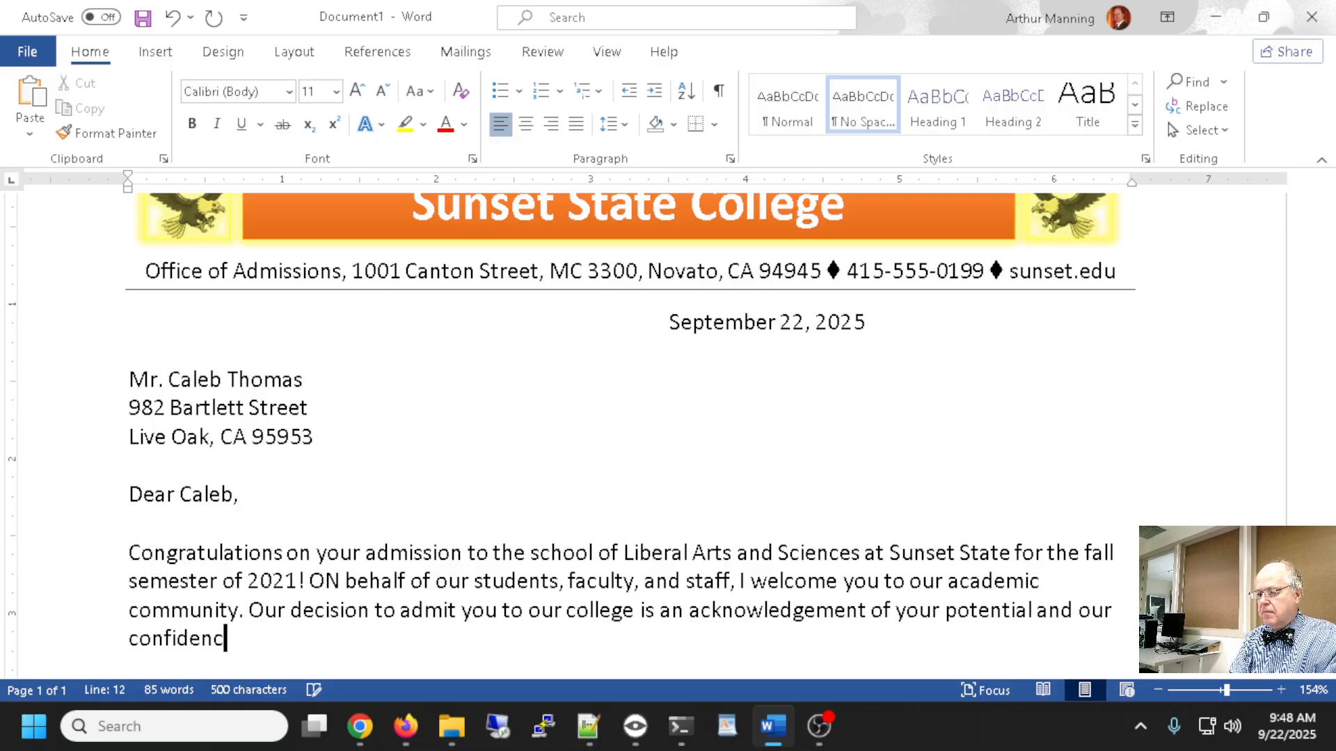
{"action": "type", "text": "e in you as a va"}
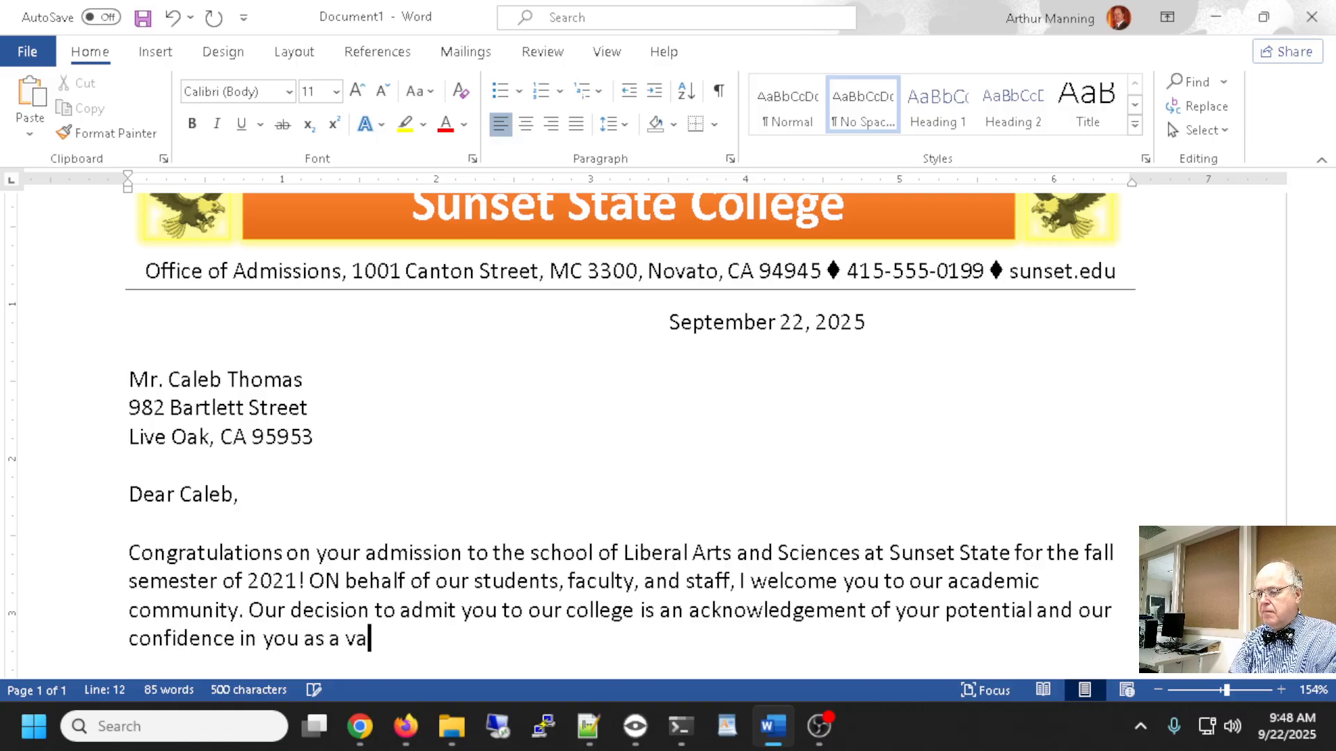
{"action": "type", "text": "luable additinos"}
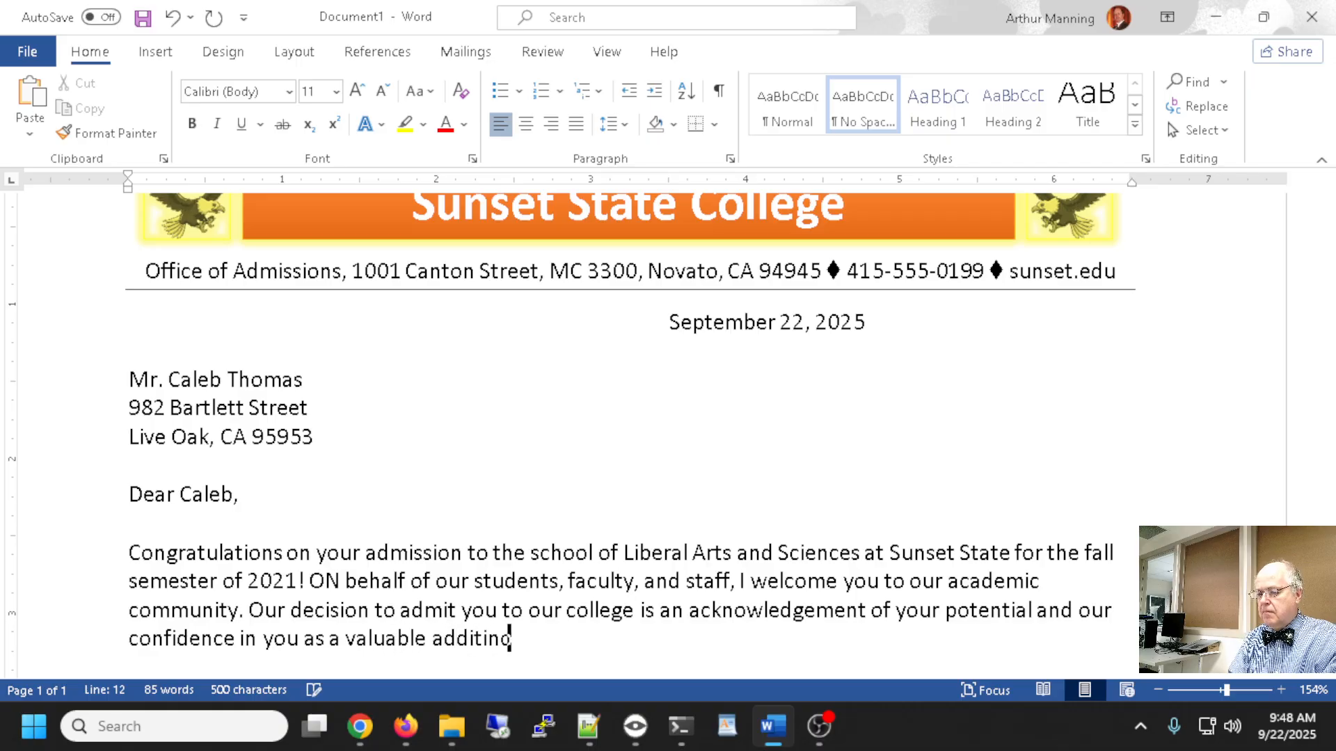
{"action": "key", "text": "BackSpace"}
{"action": "key", "text": "BackSpace"}
{"action": "key", "text": "BackSpace"}
{"action": "type", "text": "on to "}
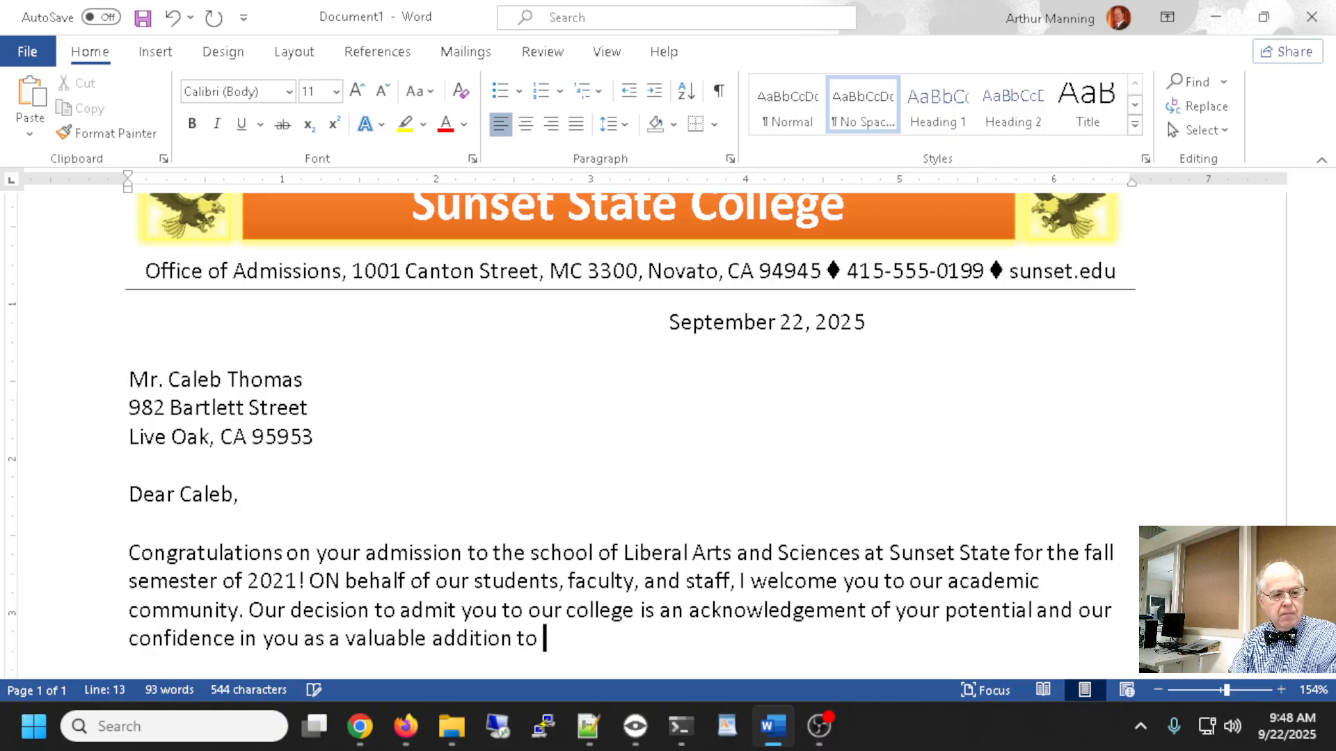
{"action": "type", "text": "our suden"}
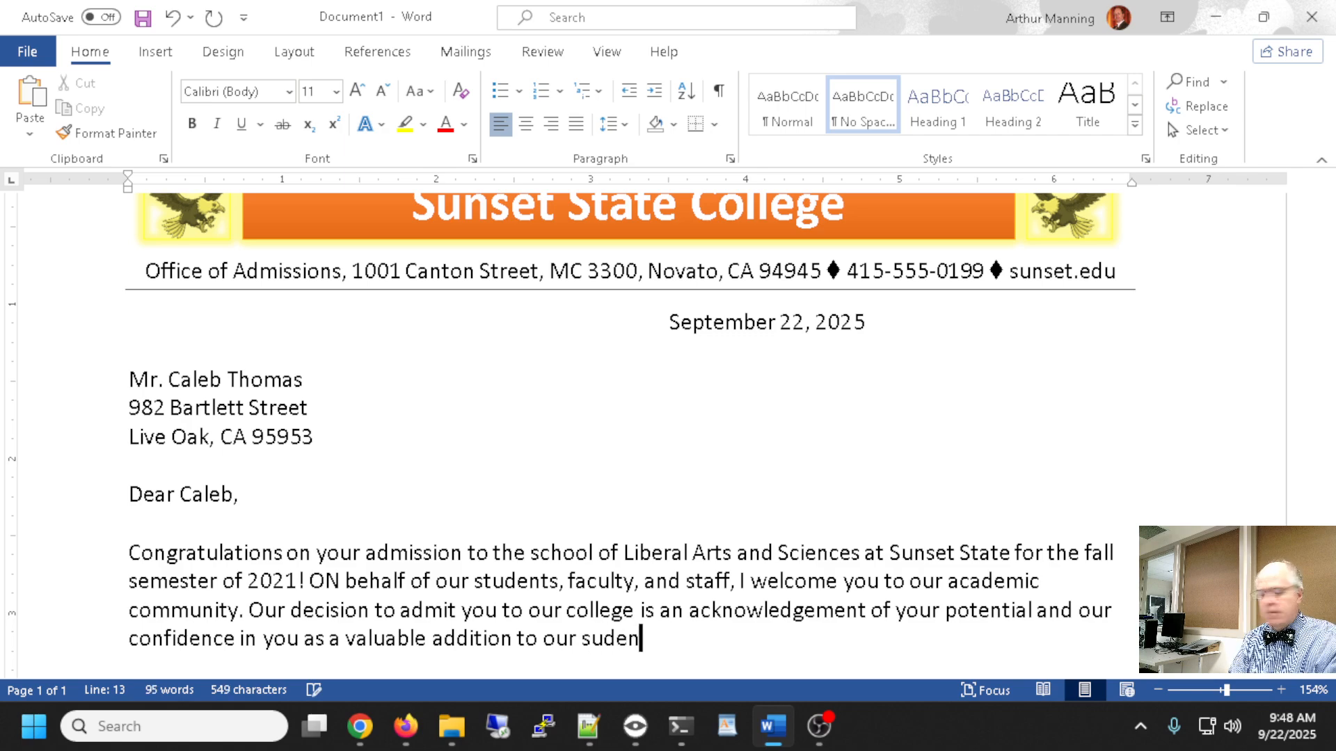
{"action": "type", "text": "t body."}
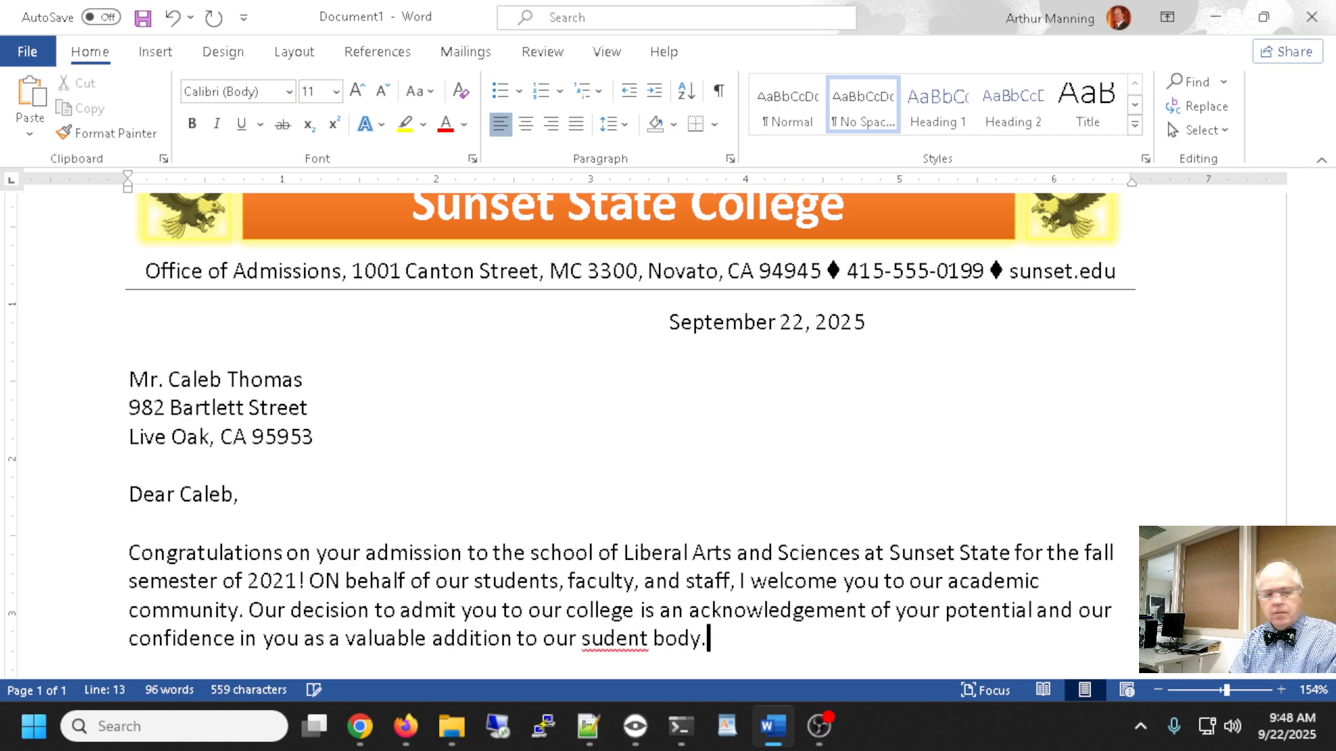
- Correct the typing errors in the paragraph, changing "sudent" to "student" and "ON behalf" to "On behalf"
{"action": "right_click", "coordinate": [604, 638]}
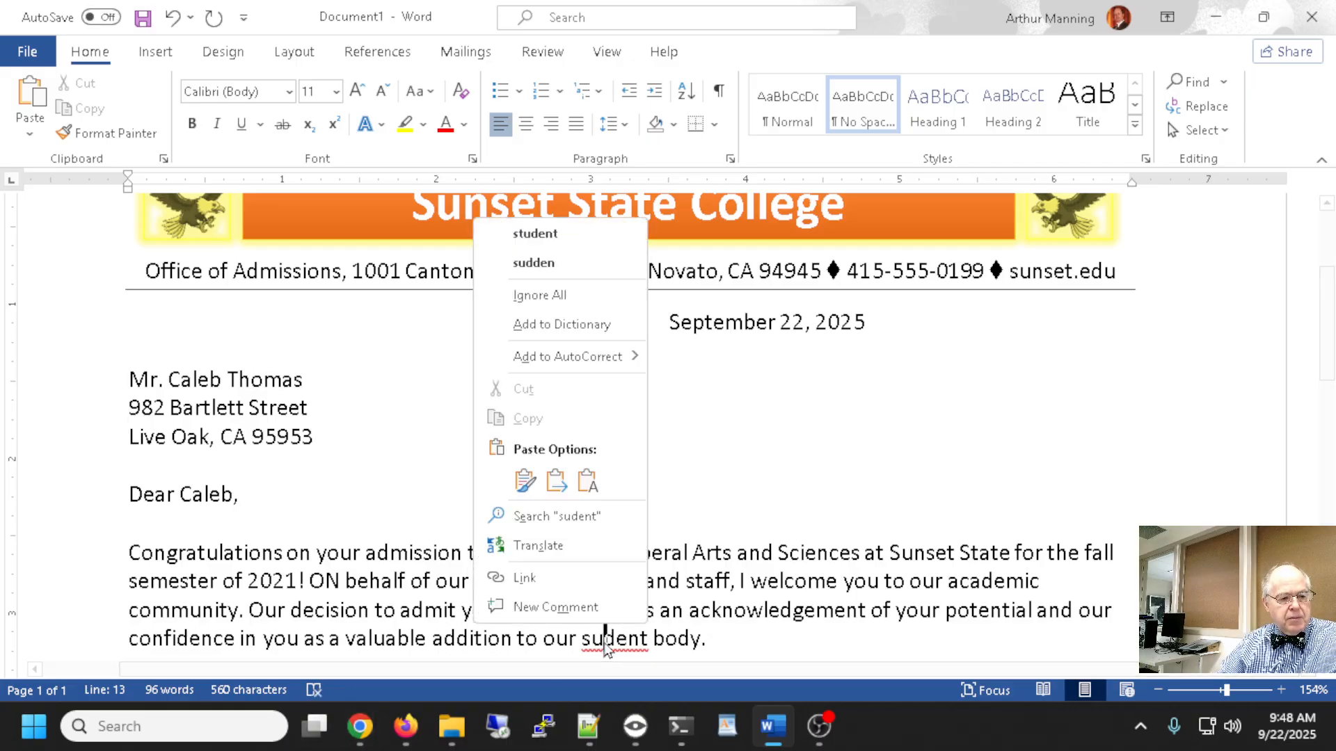
{"action": "left_click", "coordinate": [535, 234]}
{"action": "left_click", "coordinate": [755, 651]}
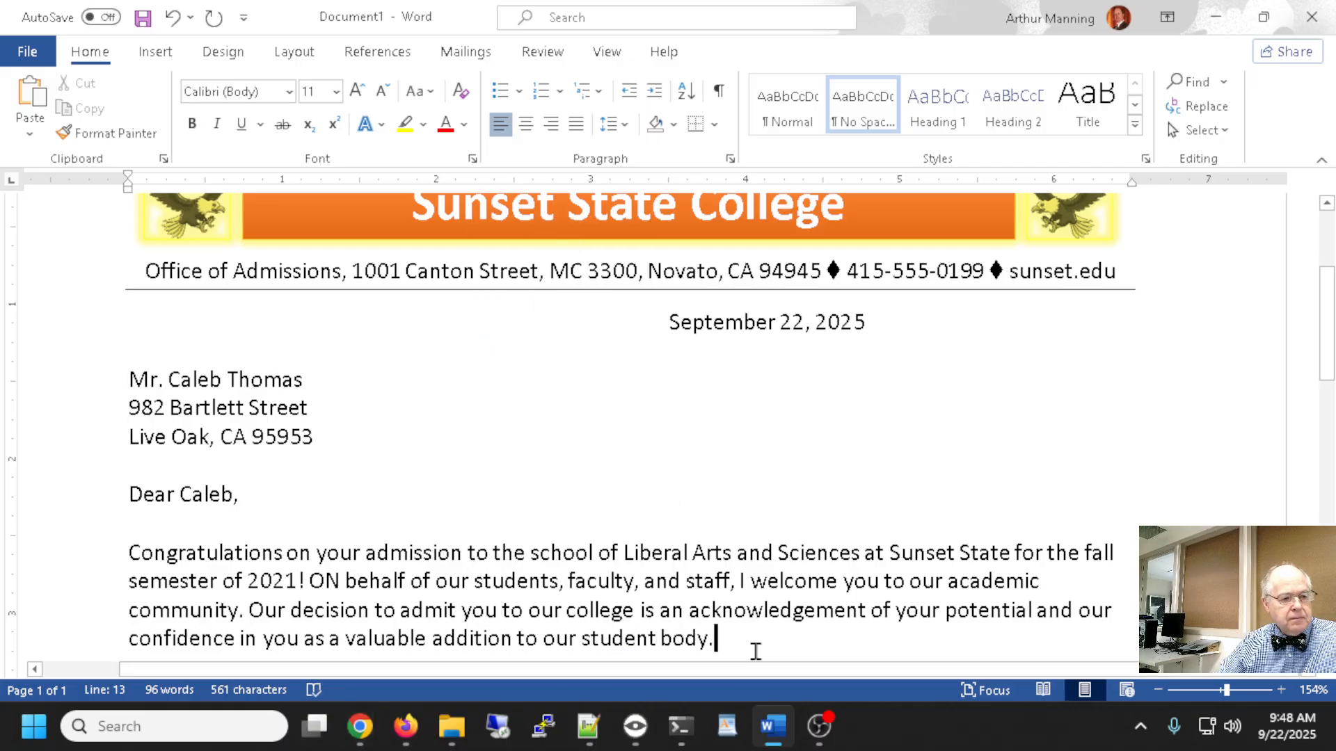
{"action": "scroll", "coordinate": [630, 432], "scroll_direction": "down", "scroll_amount": 1}
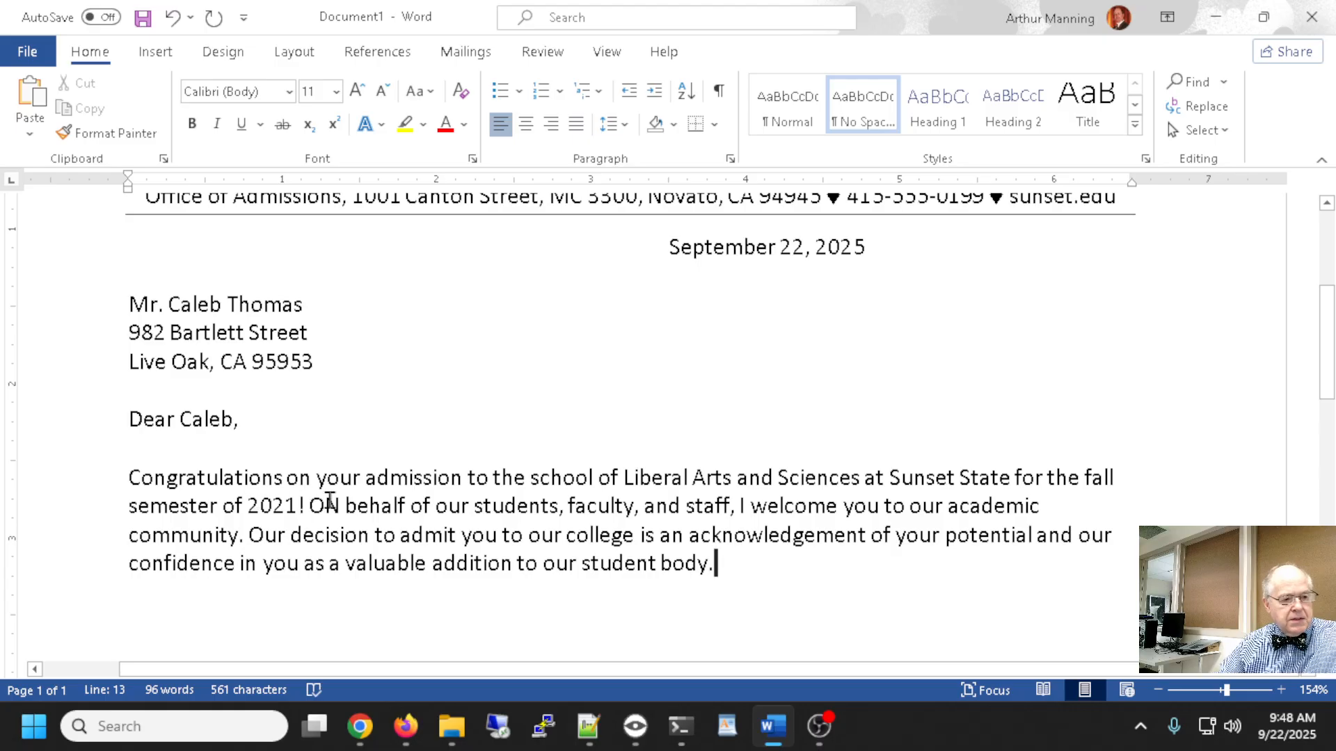
{"action": "left_click", "coordinate": [341, 506]}
{"action": "key", "text": "BackSpace"}
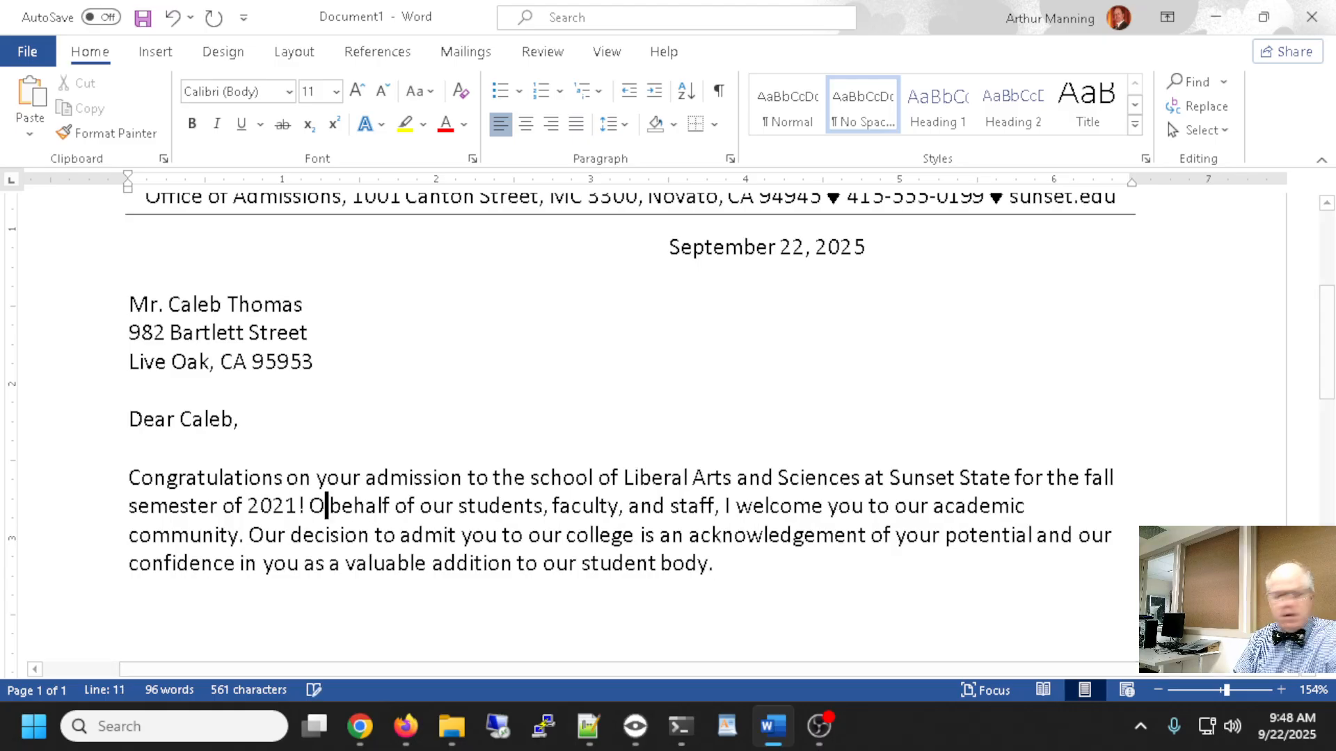
{"action": "type", "text": "n"}
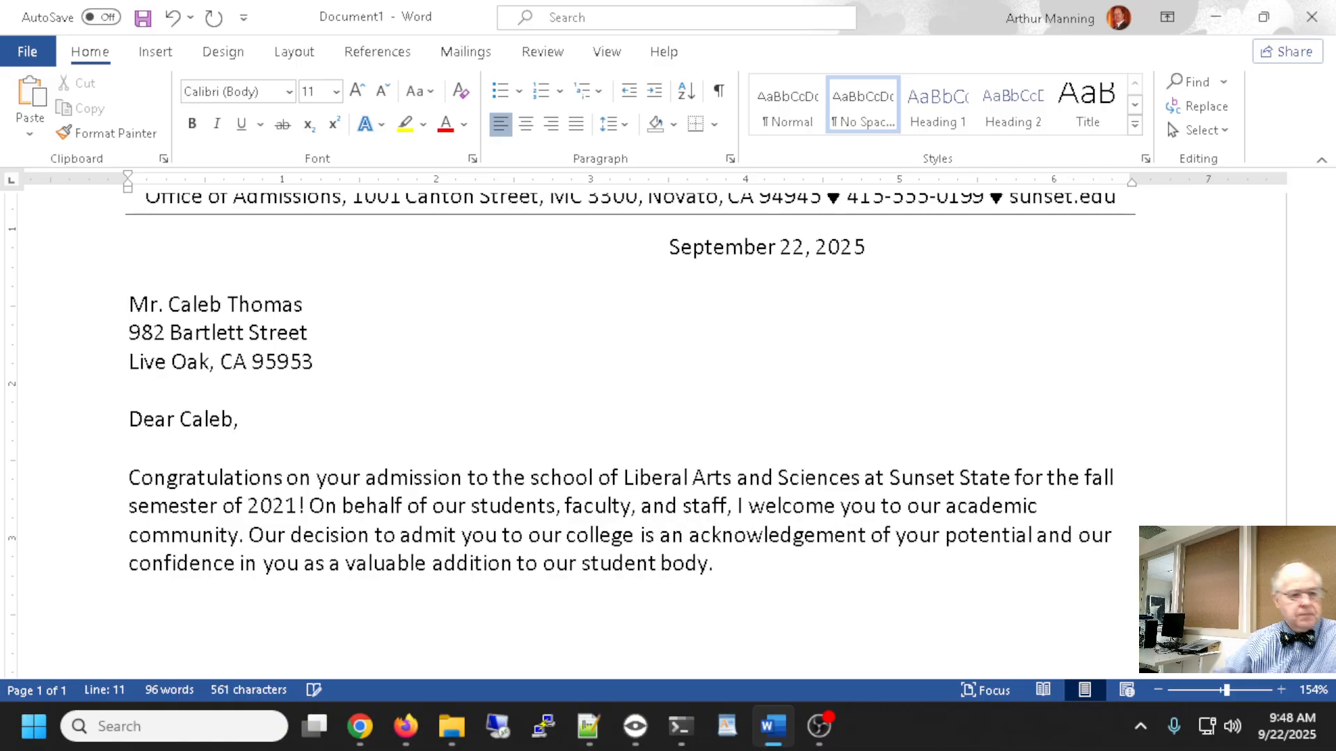
- Start a new paragraph after a blank line below the first one with "We would like to inform you"
{"action": "left_click", "coordinate": [846, 582]}
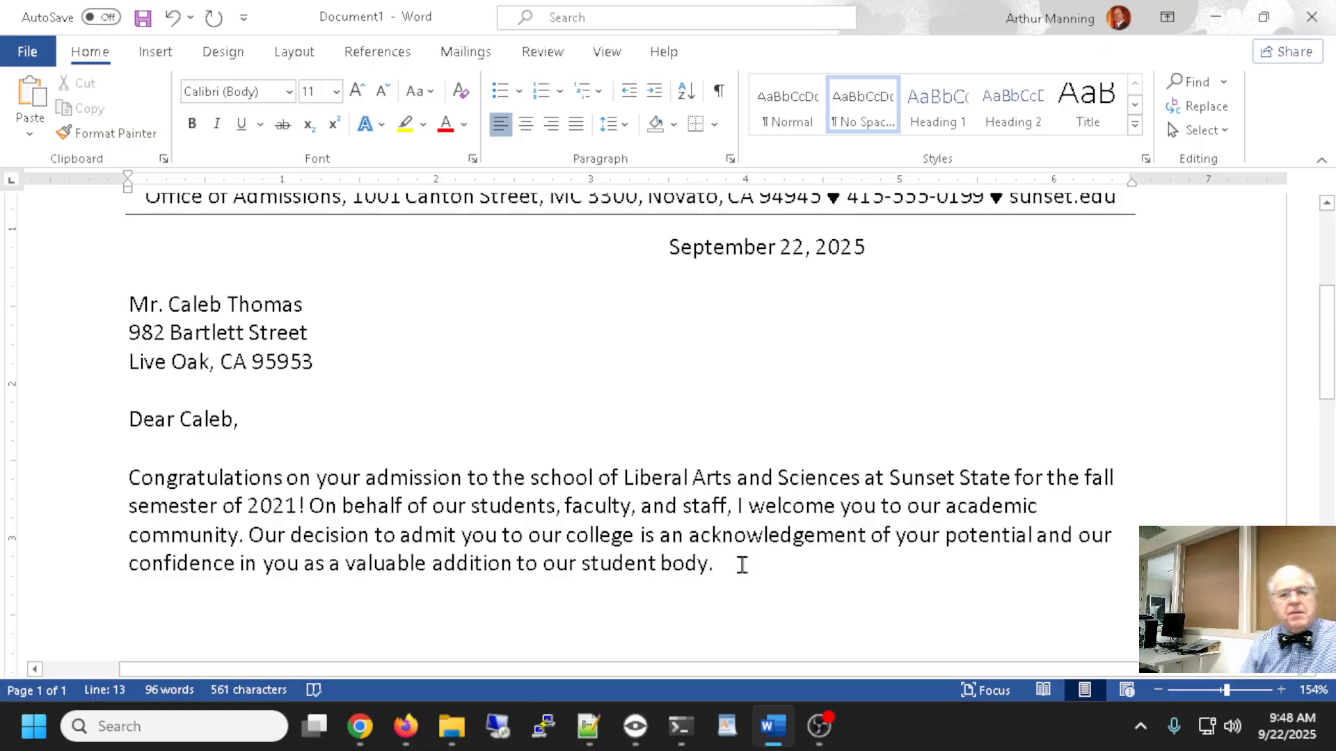
{"action": "key", "text": "Return"}
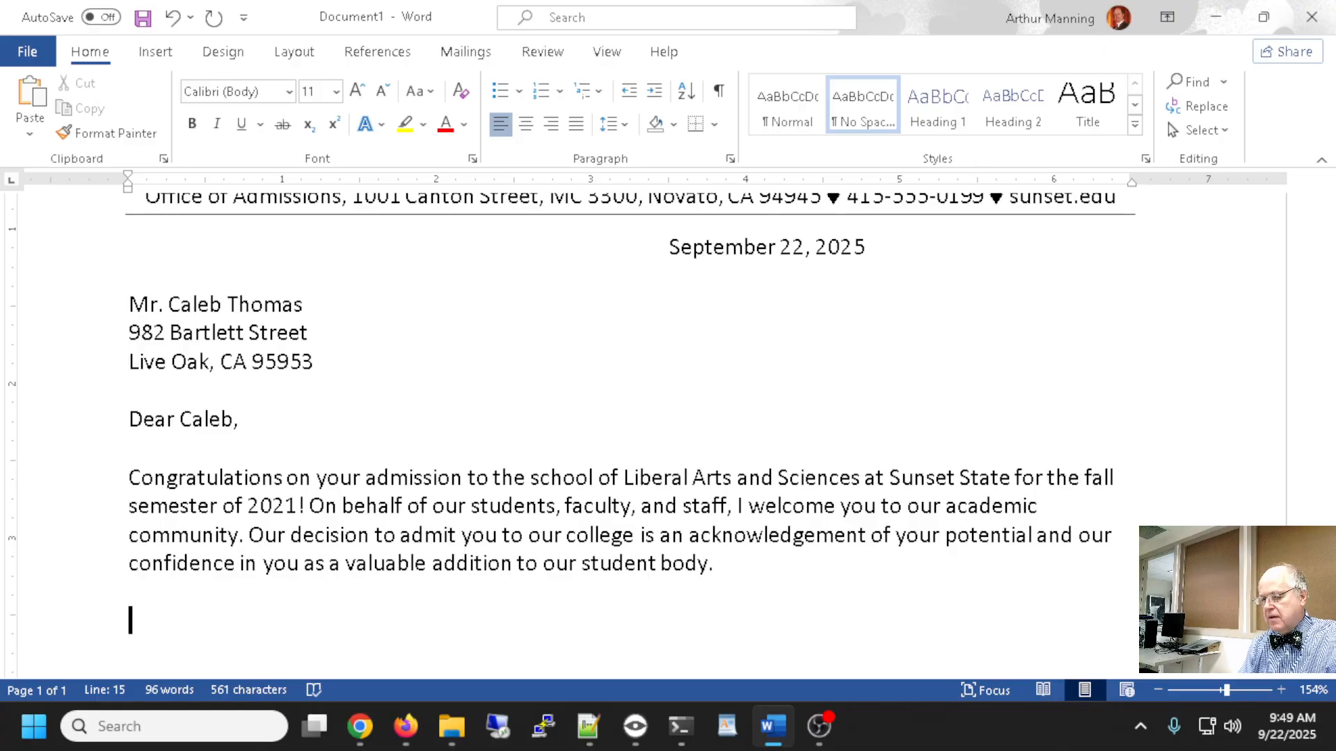
{"action": "type", "text": "We would "}
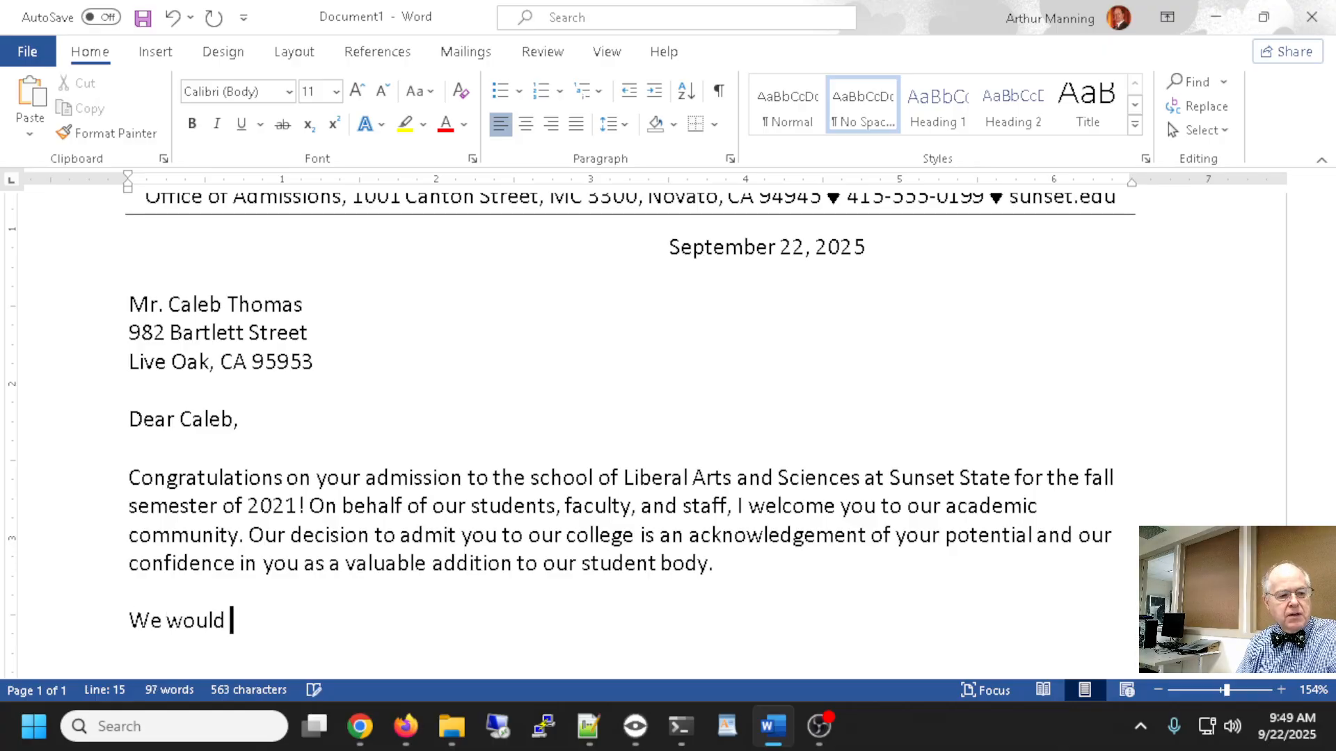
{"action": "type", "text": "like to inform "}
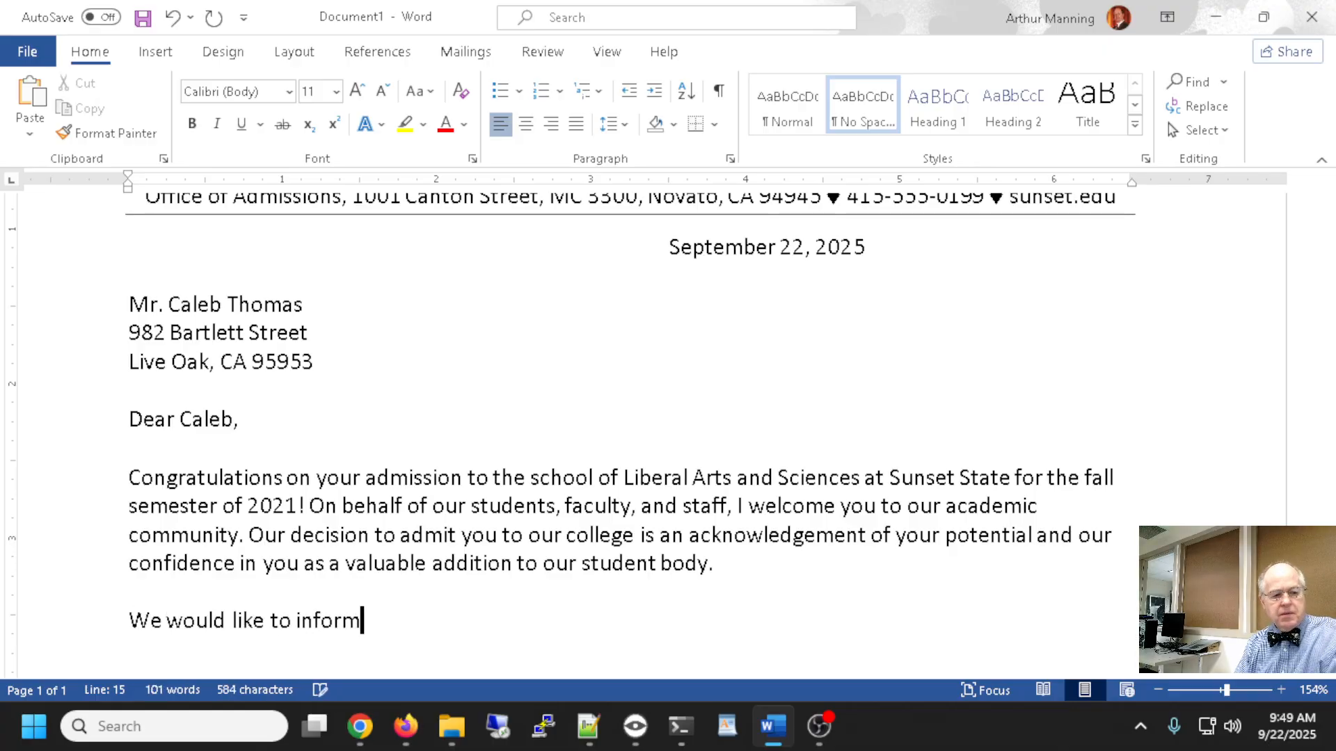
{"action": "type", "text": "yiou of"}
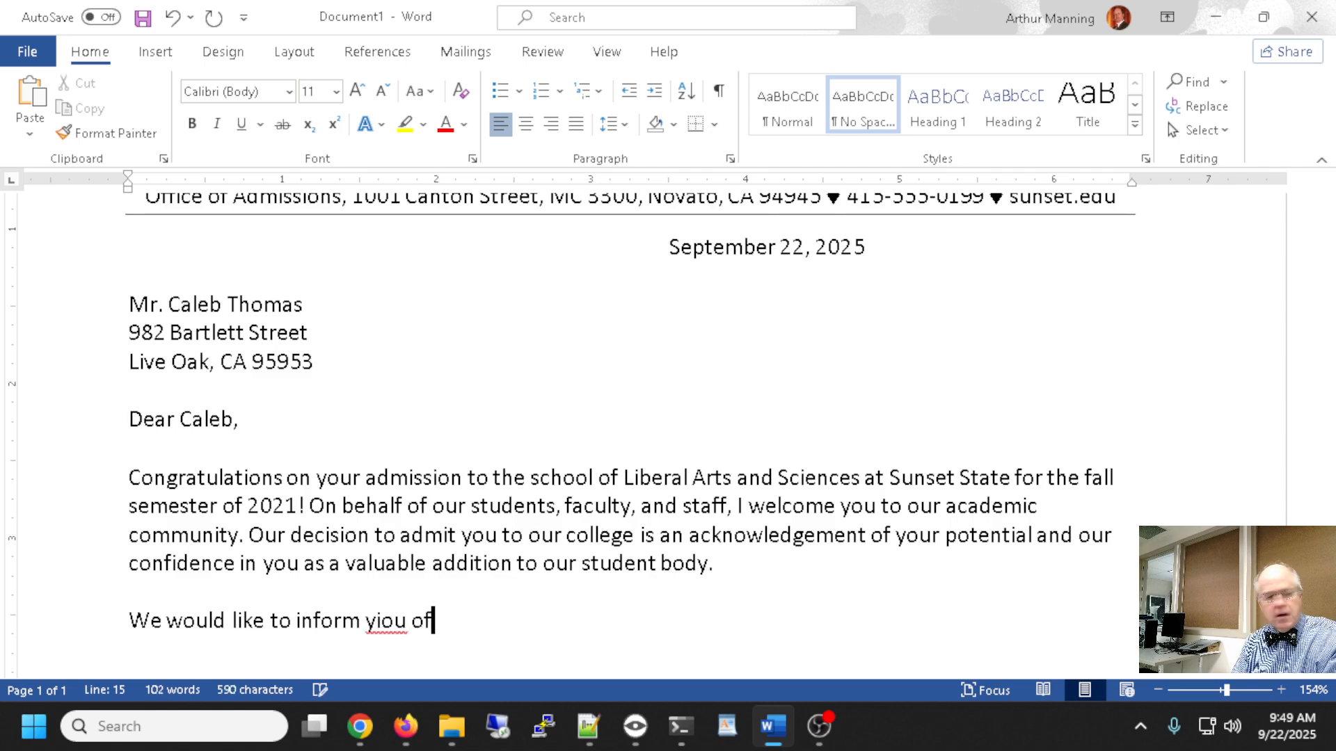
{"action": "key", "text": "BackSpace"}
{"action": "key", "text": "BackSpace"}
{"action": "key", "text": "BackSpace"}
{"action": "key", "text": "BackSpace"}
{"action": "key", "text": "BackSpace"}
{"action": "key", "text": "BackSpace"}
{"action": "type", "text": "ou "}
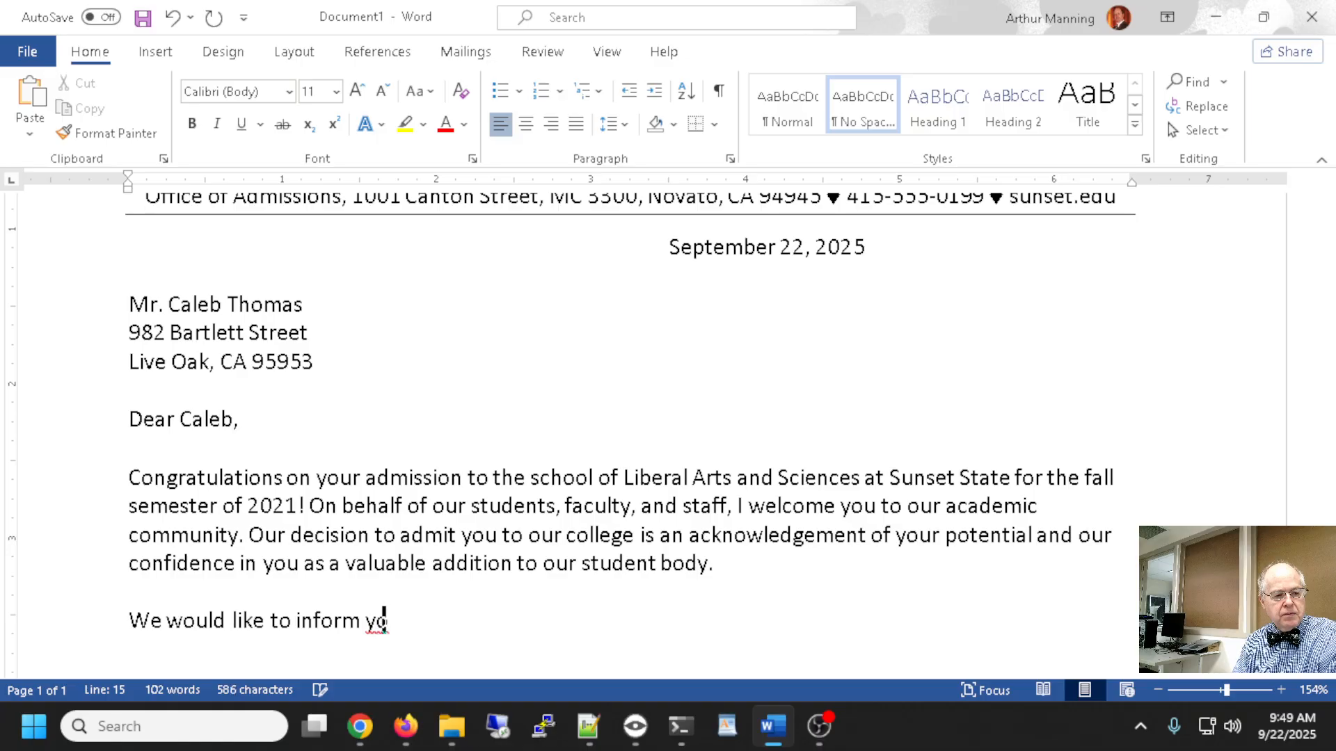
- Complete the sentence with "of important upcoming dates:" and start a new line below it
{"action": "type", "text": "of importa"}
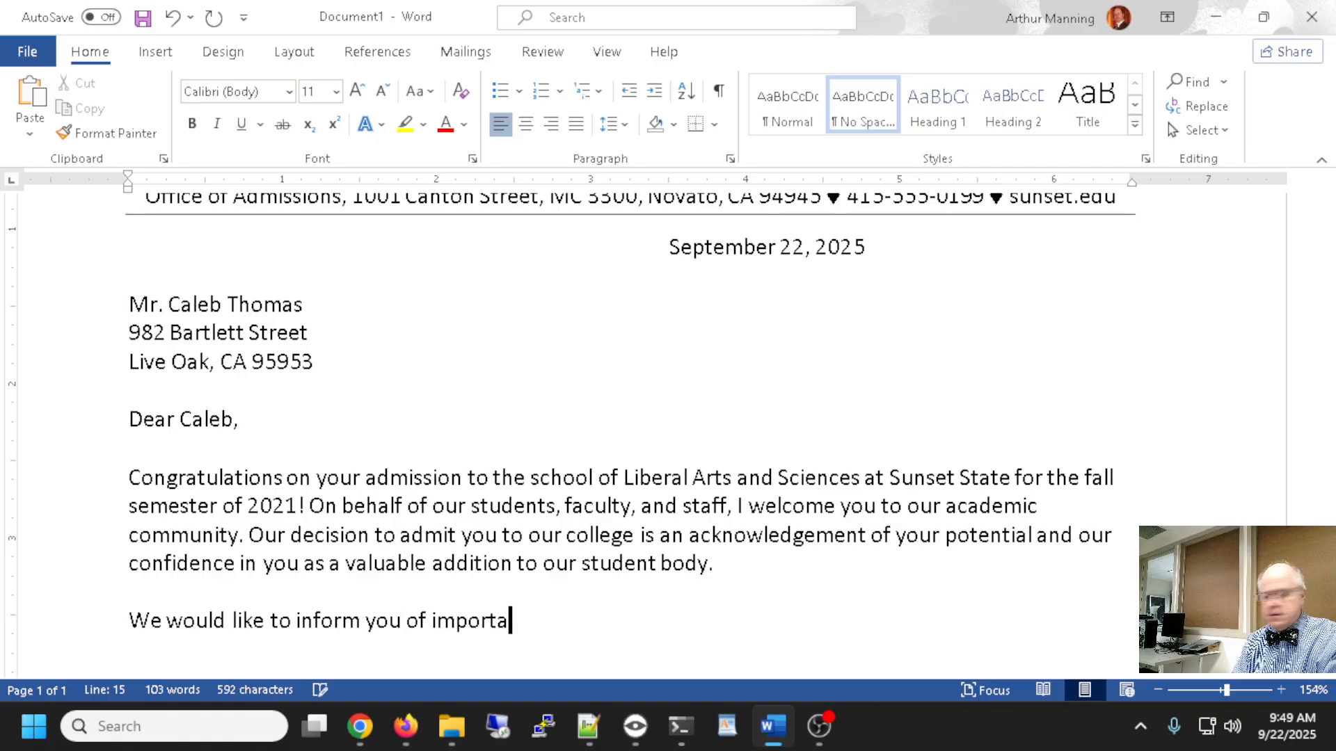
{"action": "type", "text": "nt up"}
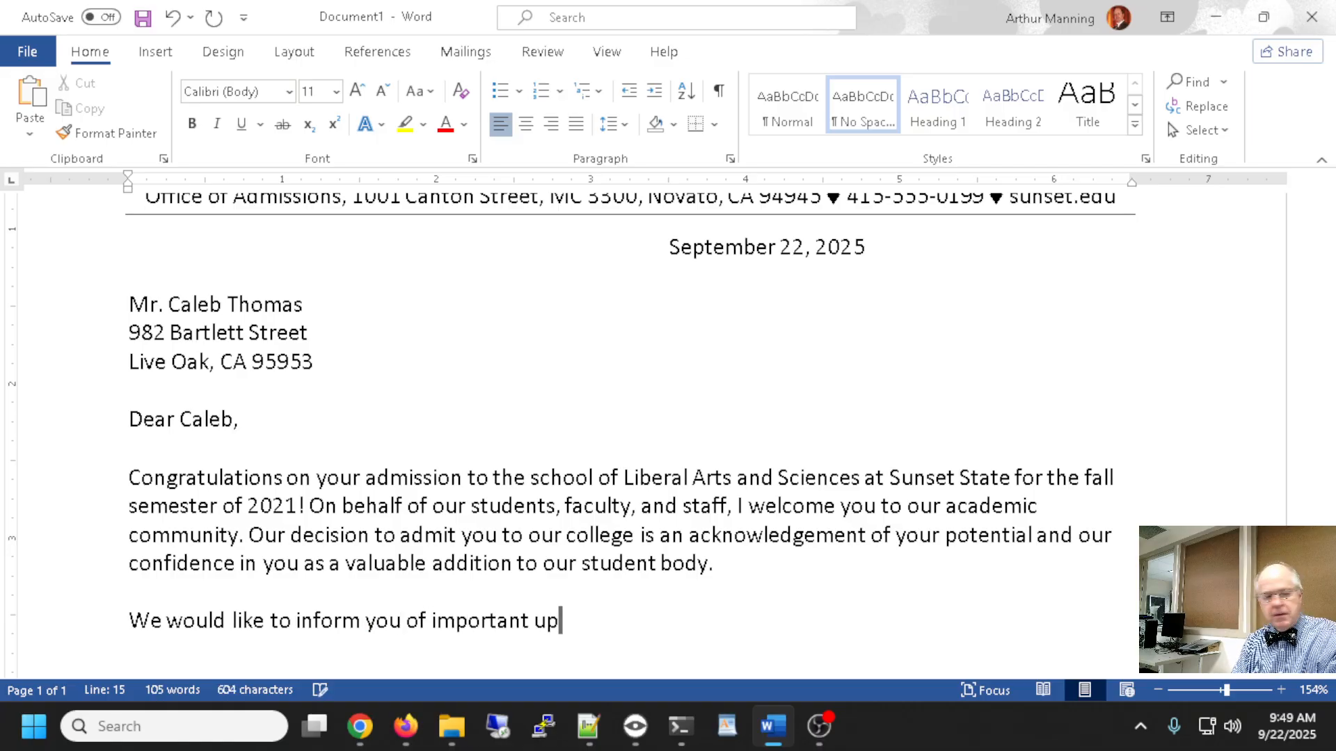
{"action": "type", "text": "comin"}
{"action": "key", "text": "BackSpace"}
{"action": "type", "text": "ing d"}
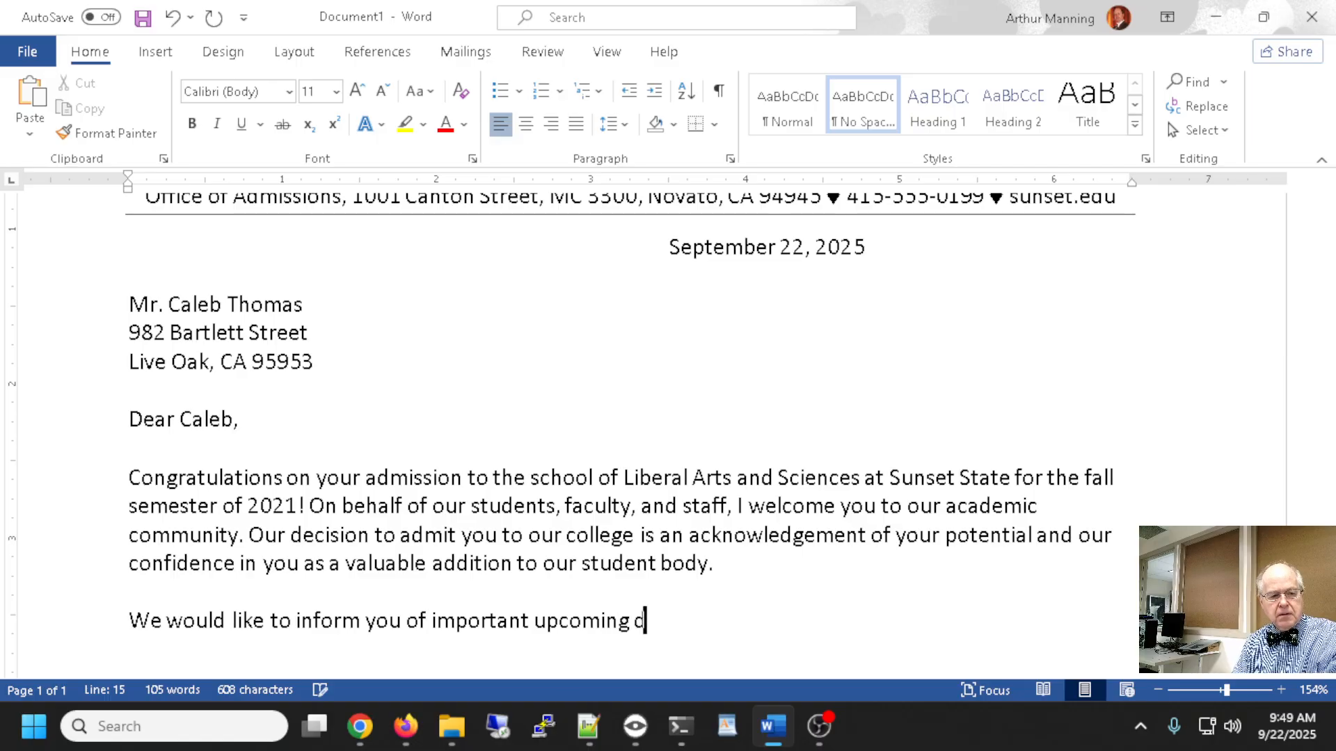
{"action": "type", "text": "ates"}
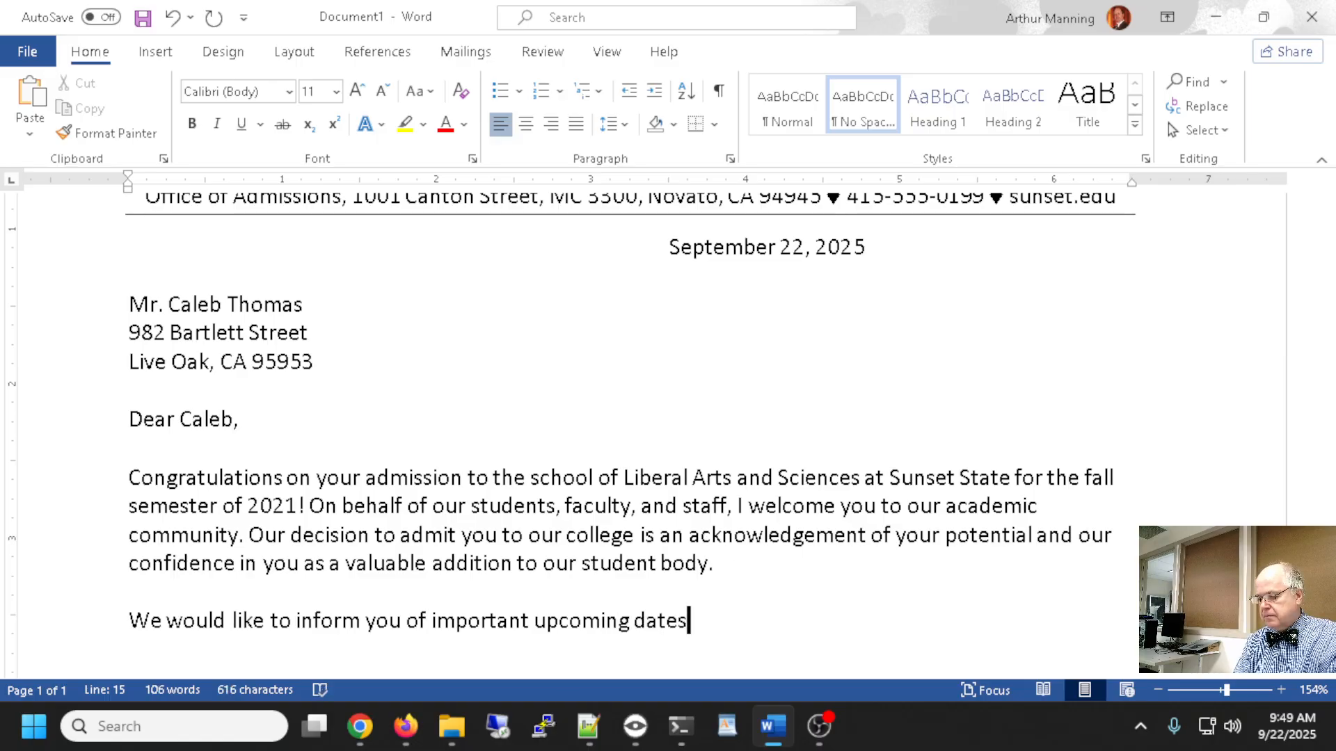
{"action": "type", "text": ":"}
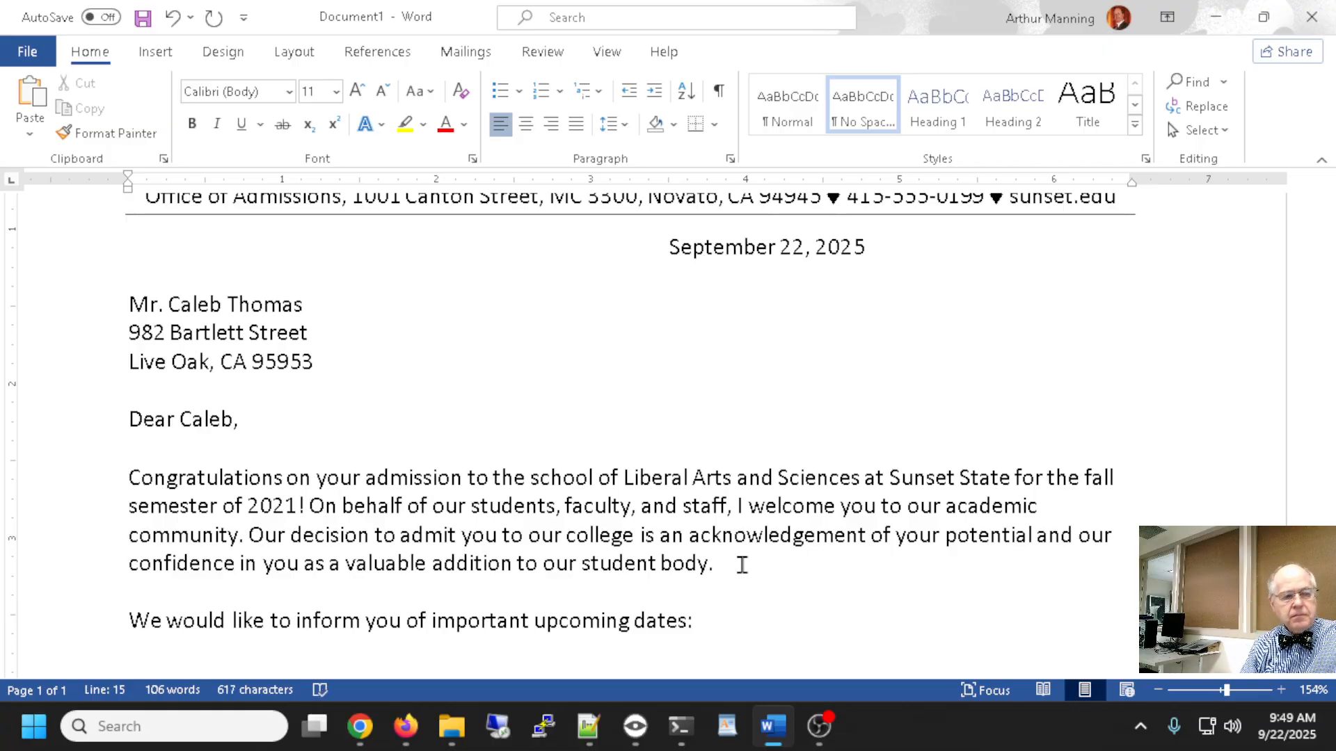
{"action": "key", "text": "Return"}
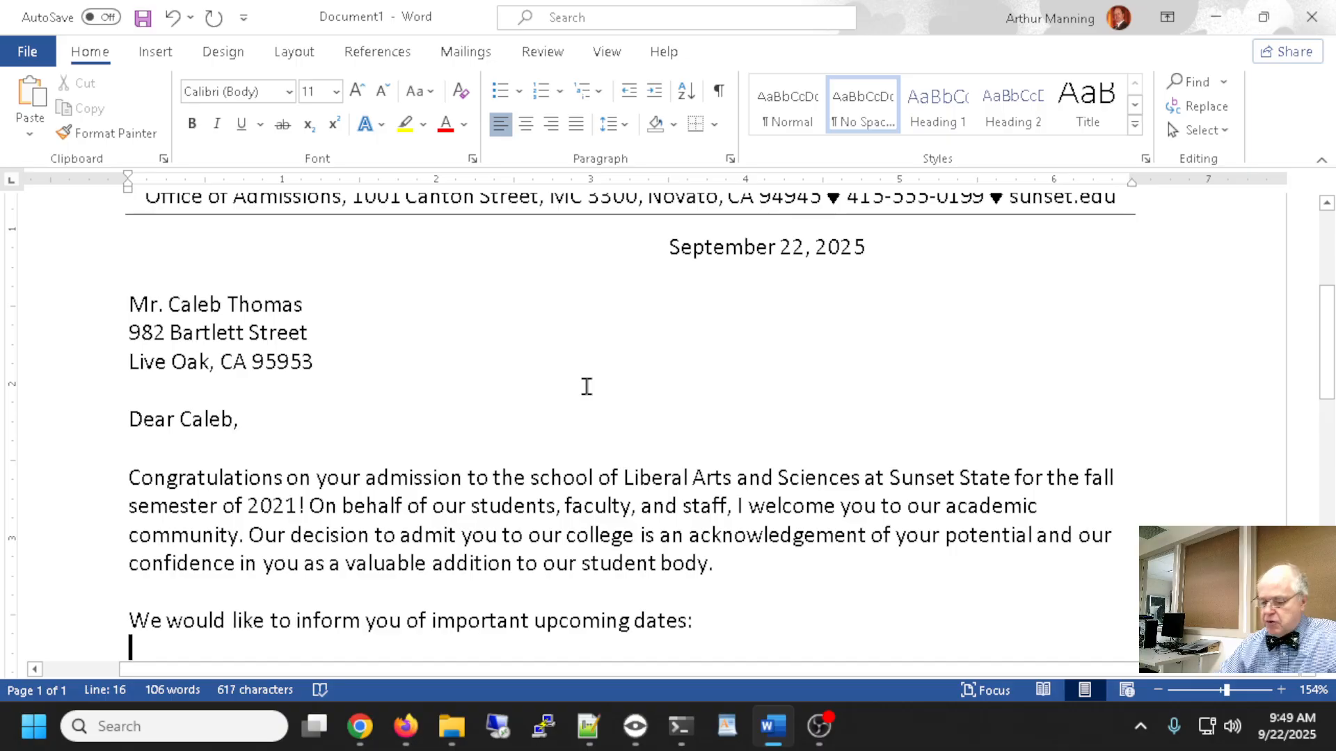
- Save the letter as a Word document in the cs101-2 folder, named with the author's surname followed by "WD3 business letter"
{"action": "key", "text": "ctrl+s"}
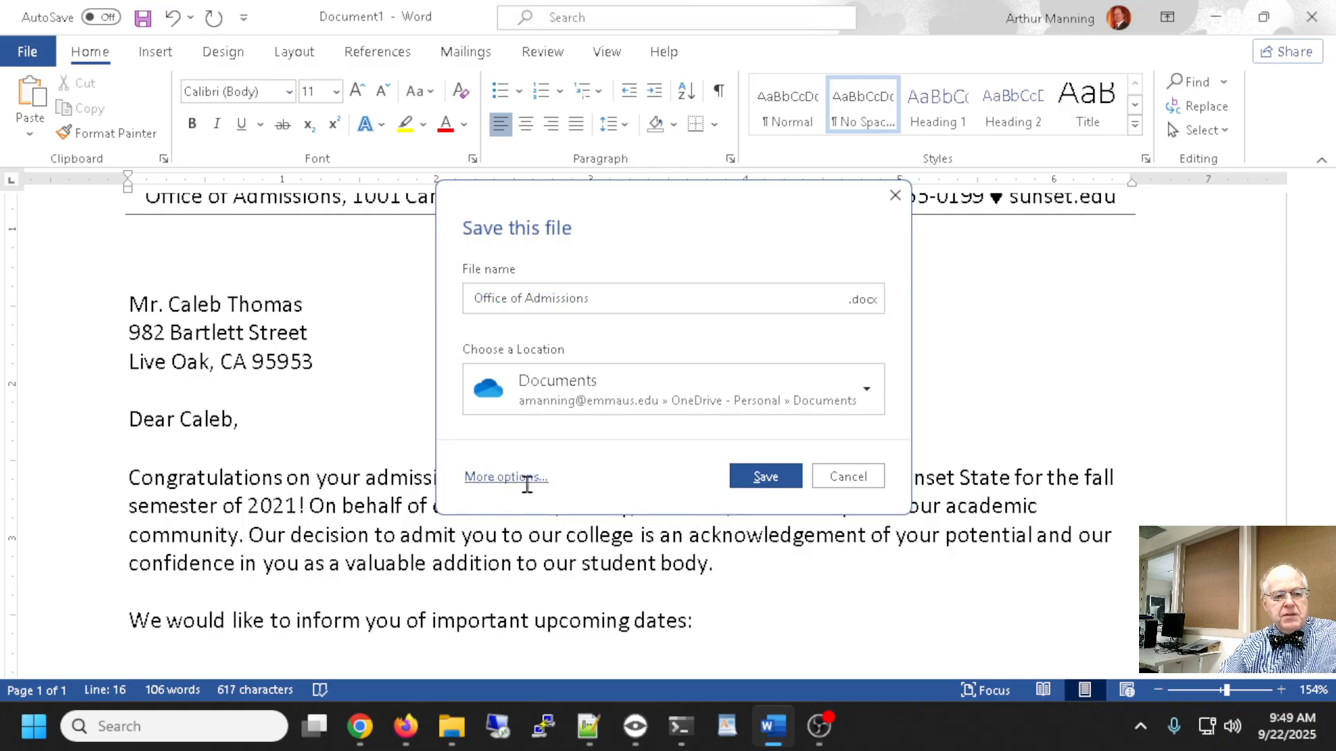
{"action": "left_click", "coordinate": [525, 479]}
{"action": "left_click", "coordinate": [741, 296]}
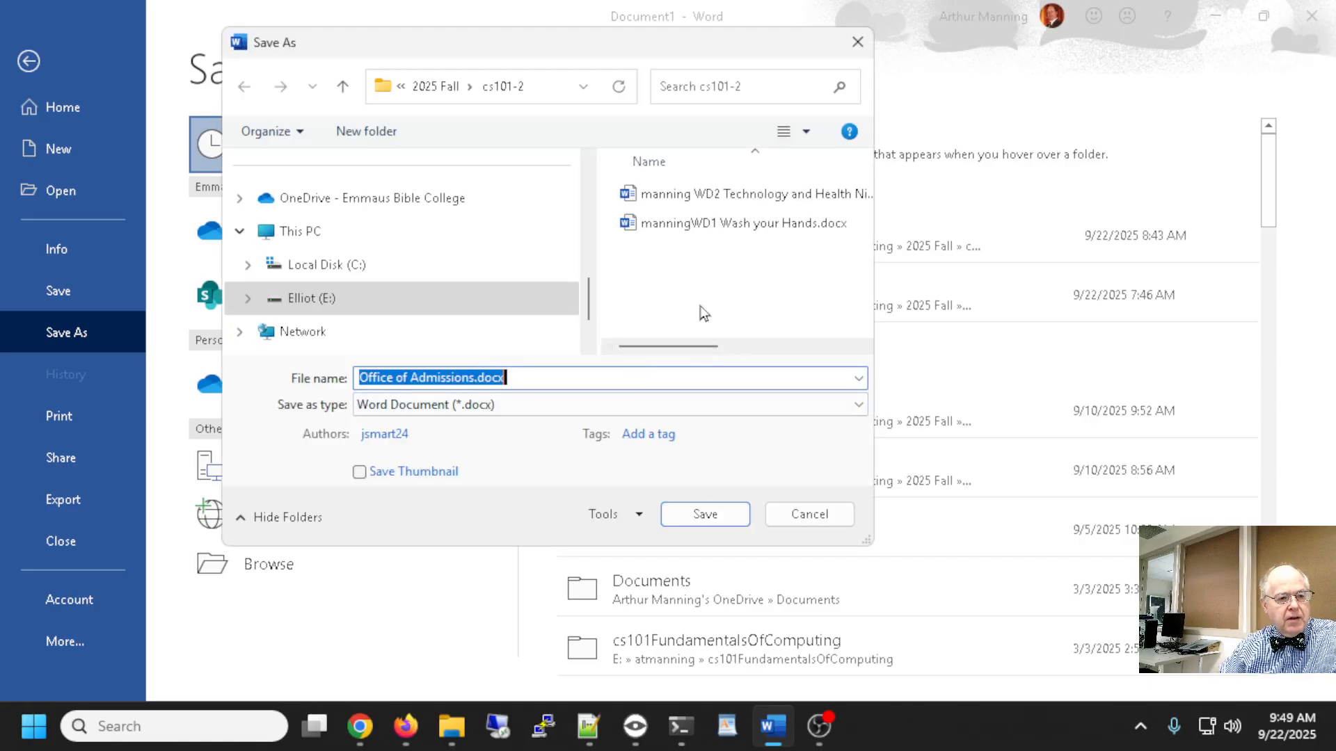
{"action": "type", "text": "manning WD"}
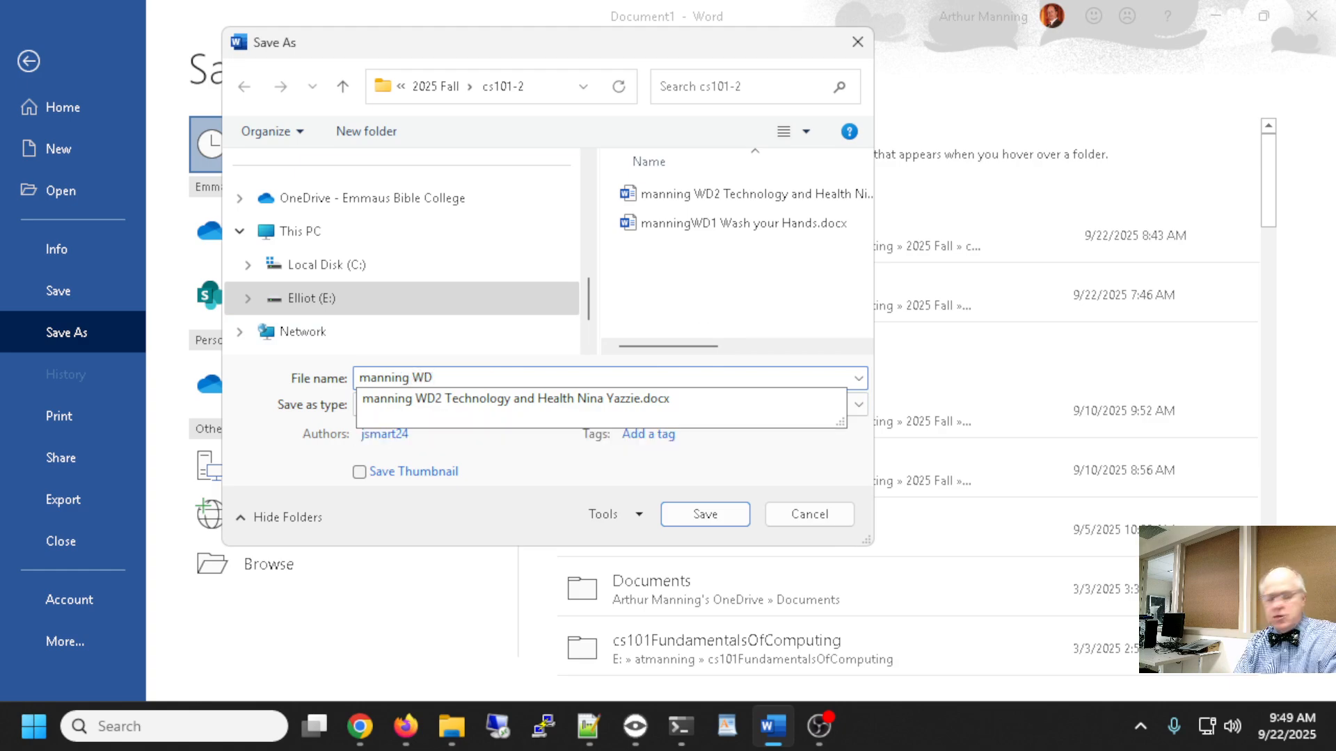
{"action": "type", "text": "3 bu"}
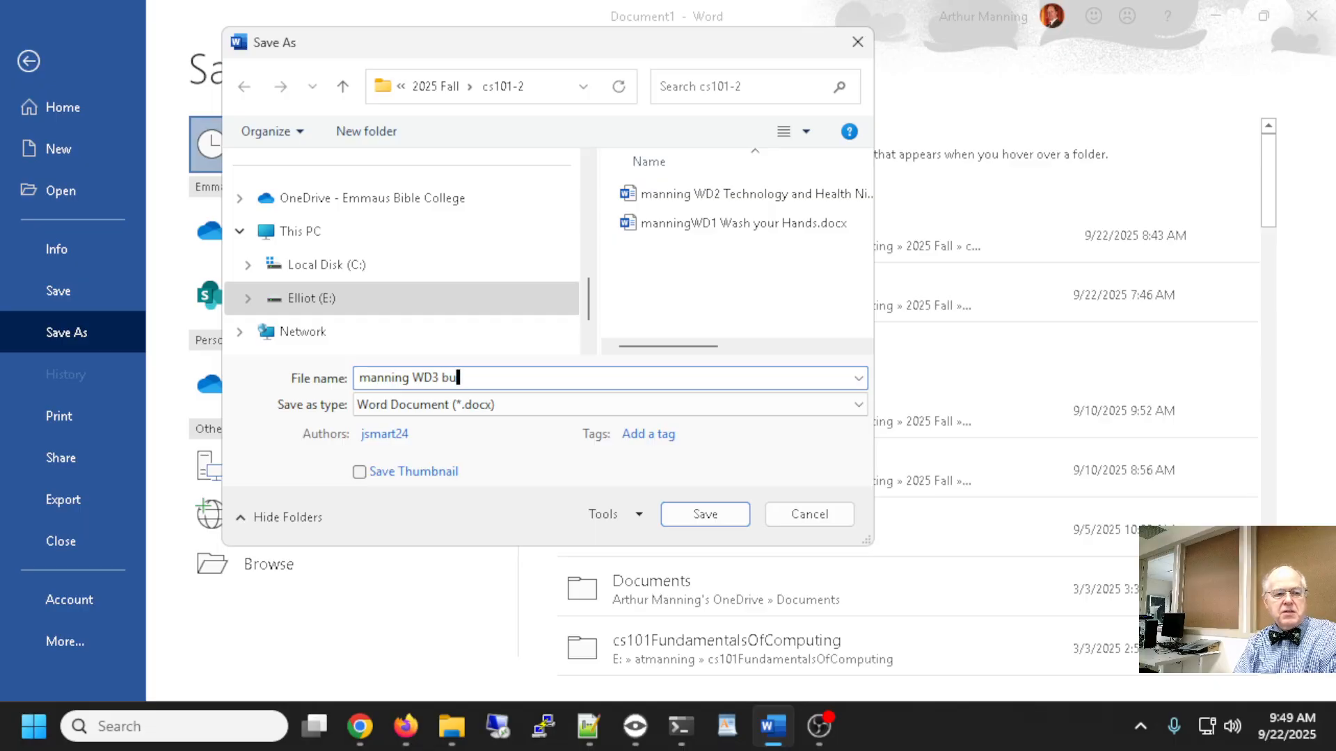
{"action": "type", "text": "siness letter"}
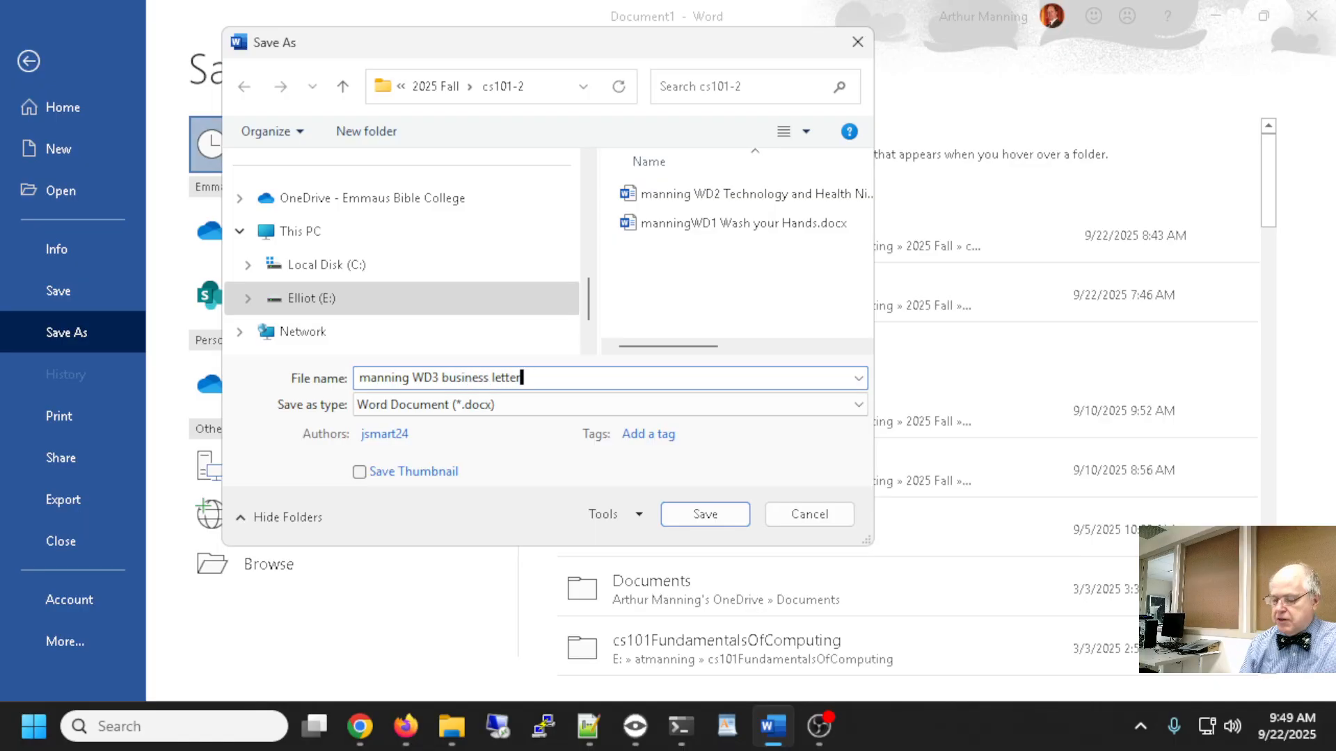
{"action": "key", "text": "Return"}
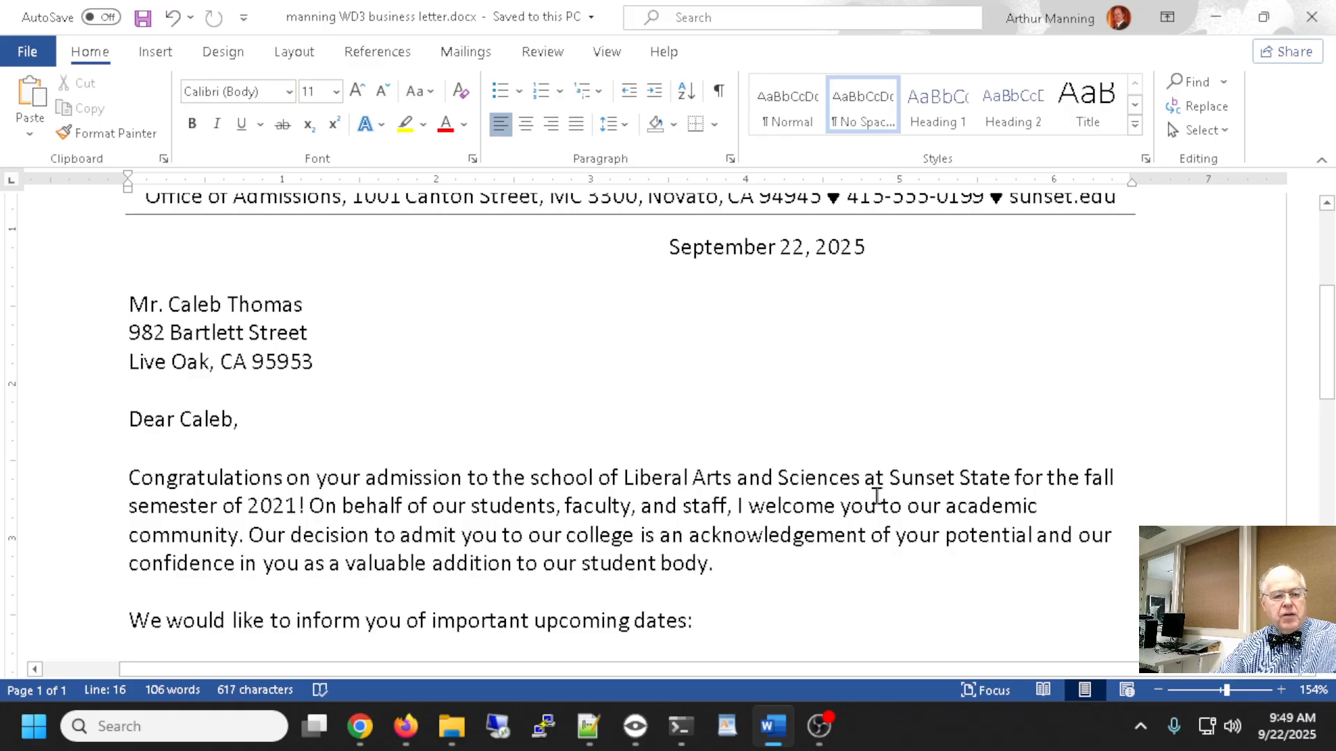
- Insert a table with three columns and one row, leaving a blank line below "We would like to inform you of important upcoming dates:"
{"action": "scroll", "coordinate": [876, 495], "scroll_direction": "down", "scroll_amount": 1}
{"action": "scroll", "coordinate": [877, 496], "scroll_direction": "down", "scroll_amount": 1}
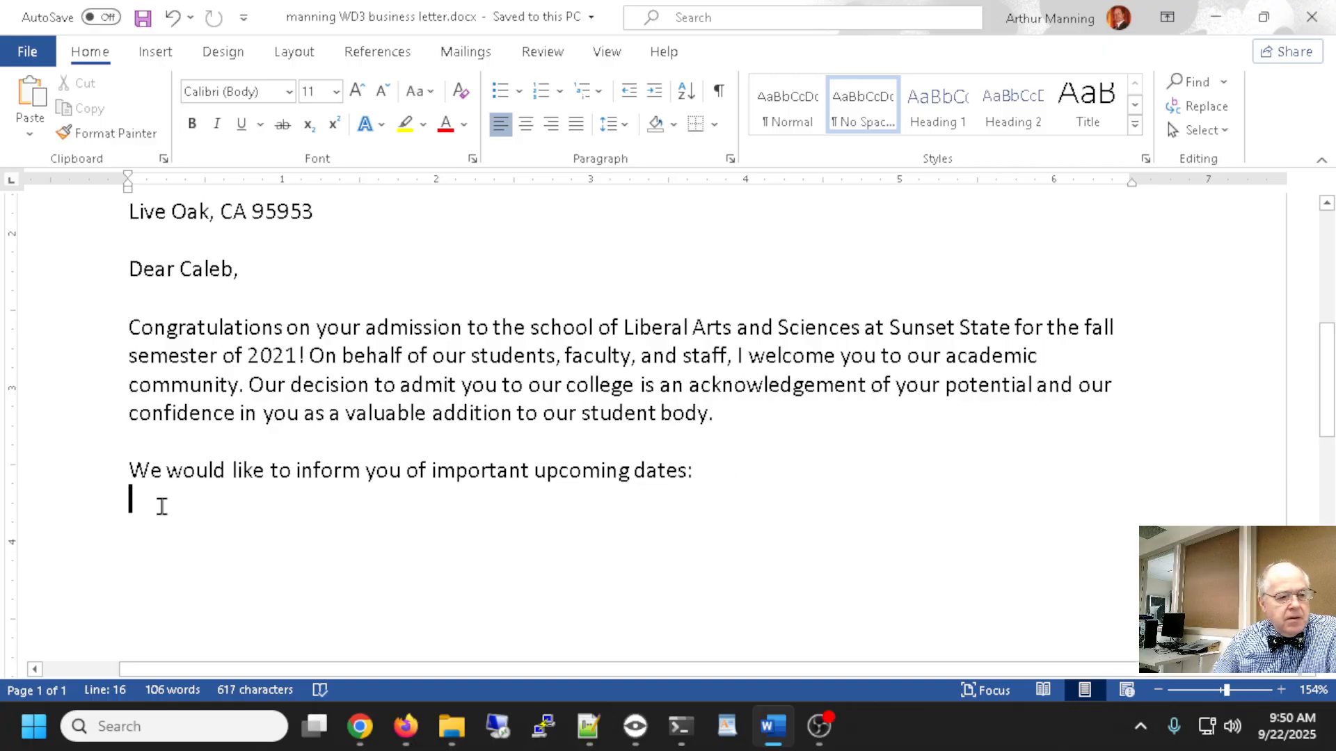
{"action": "key", "text": "Return"}
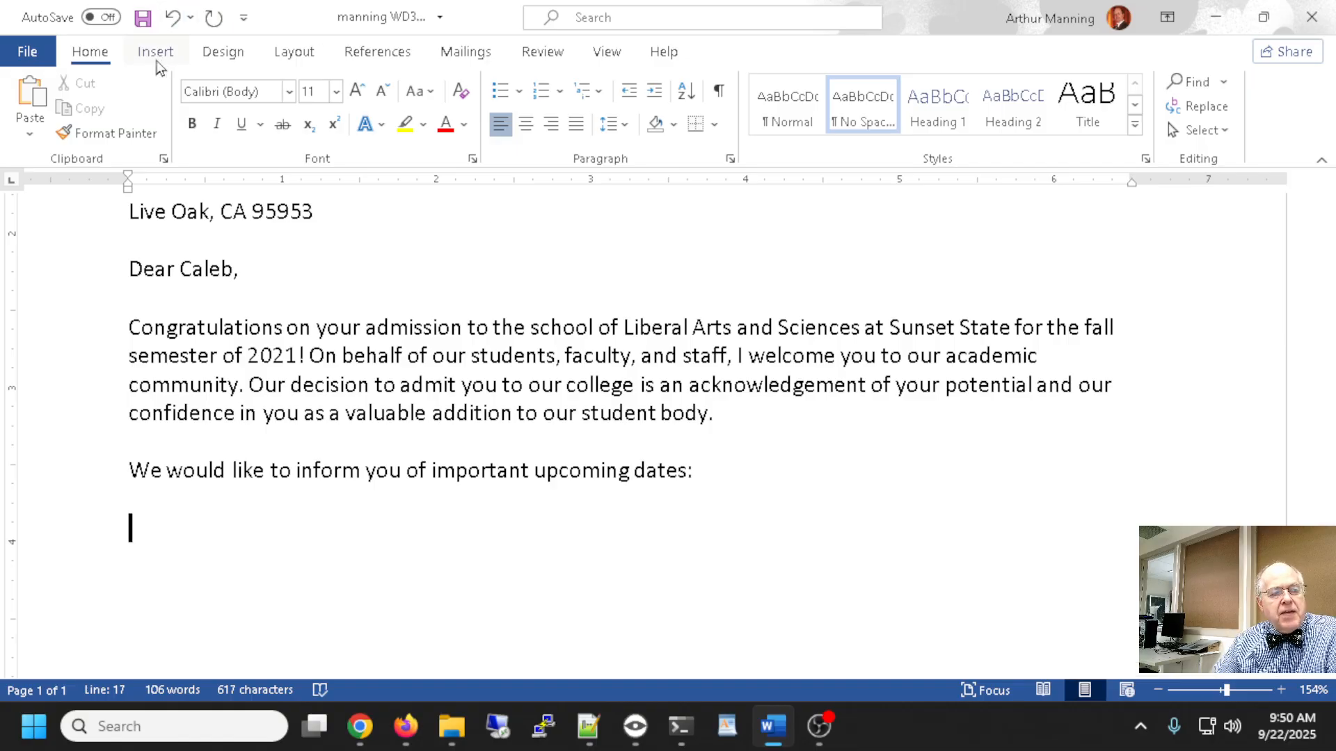
{"action": "left_click", "coordinate": [156, 54]}
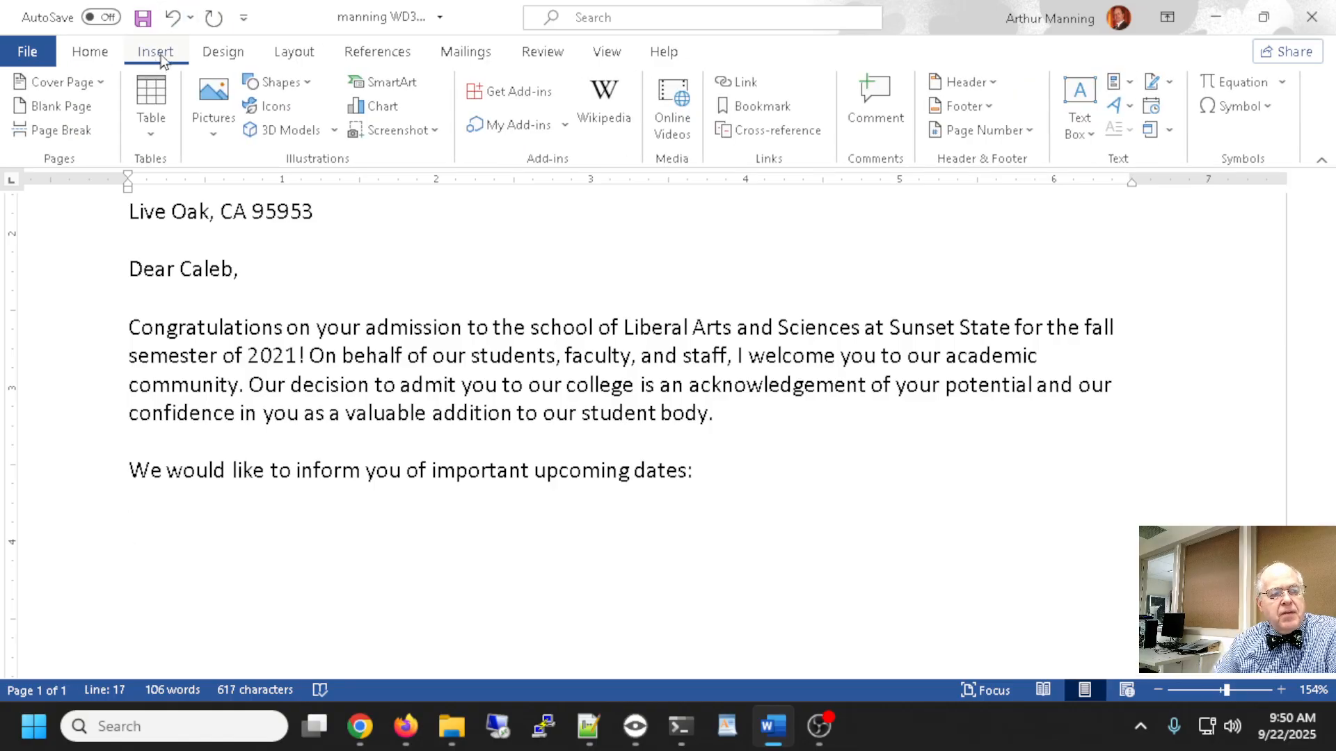
{"action": "left_click", "coordinate": [151, 101]}
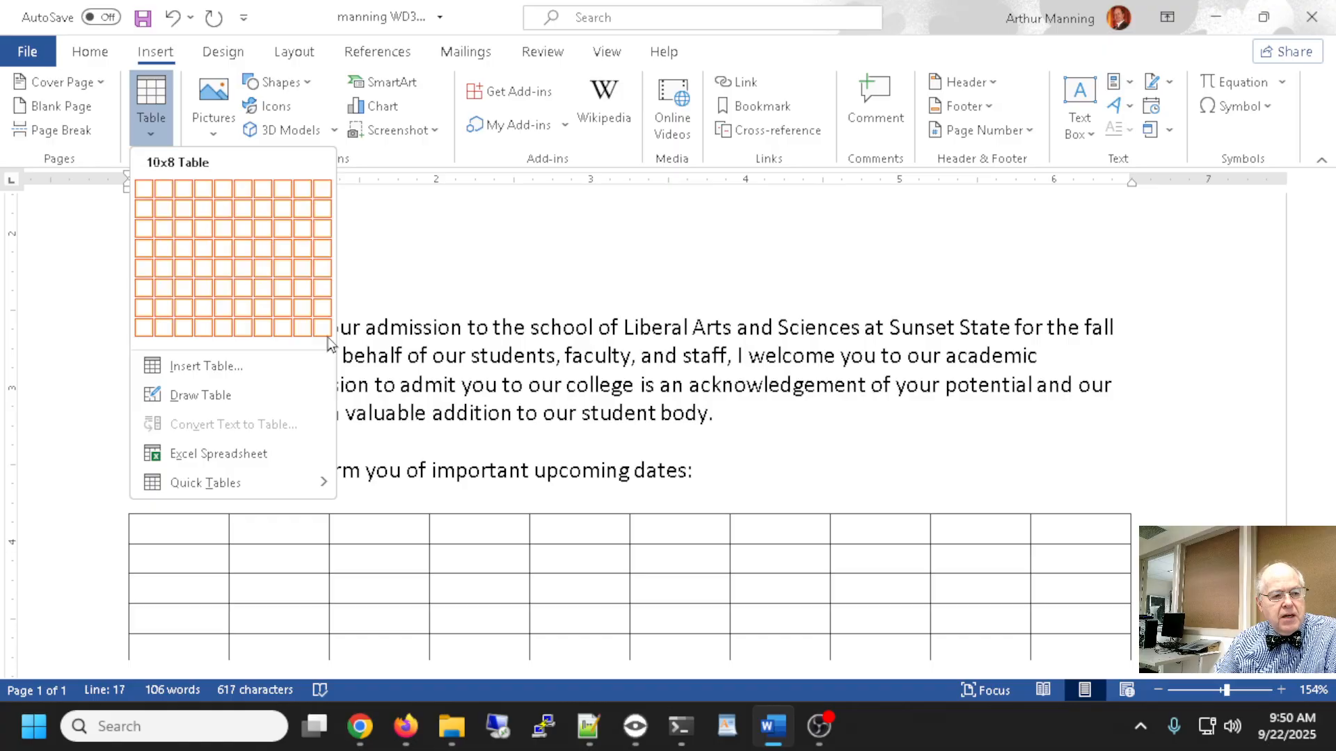
{"action": "left_click", "coordinate": [185, 198]}
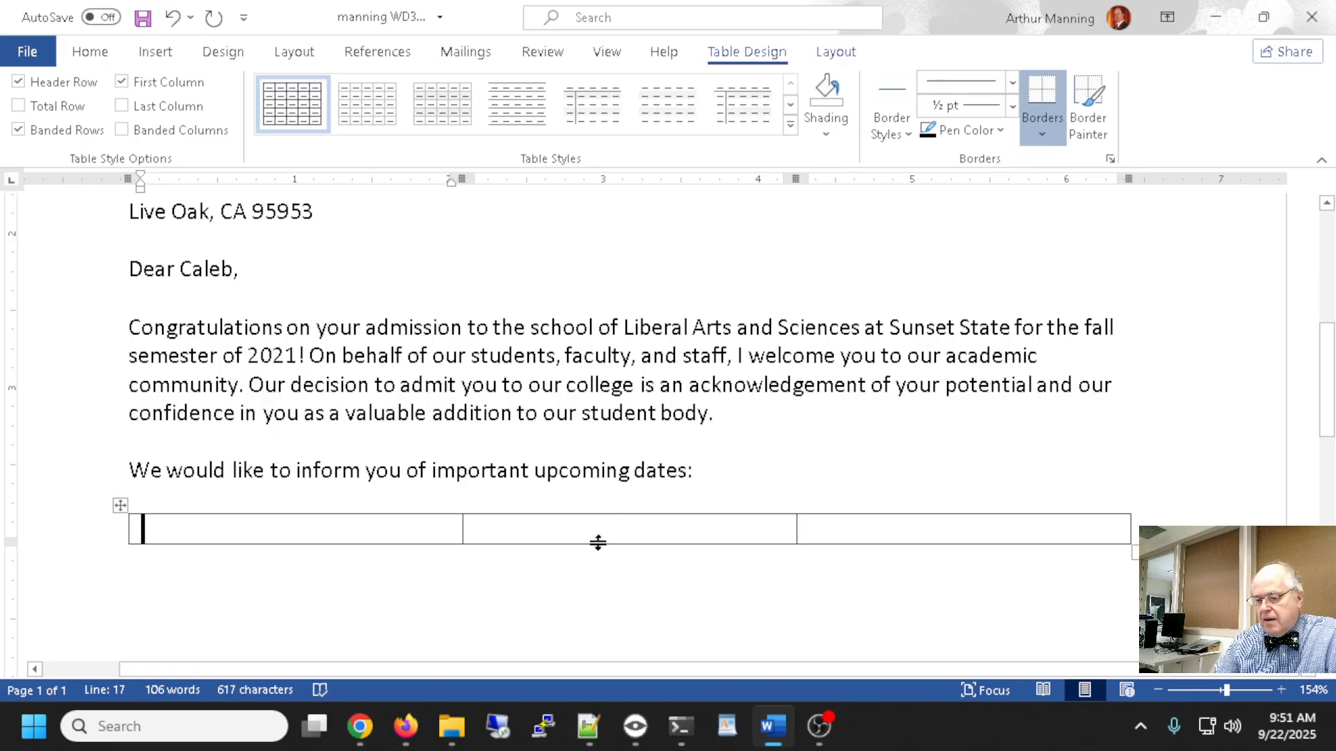
- Enter the headings "Date" and "Event" in the first two cells of the table
{"action": "scroll", "coordinate": [265, 551], "scroll_direction": "down", "scroll_amount": 3}
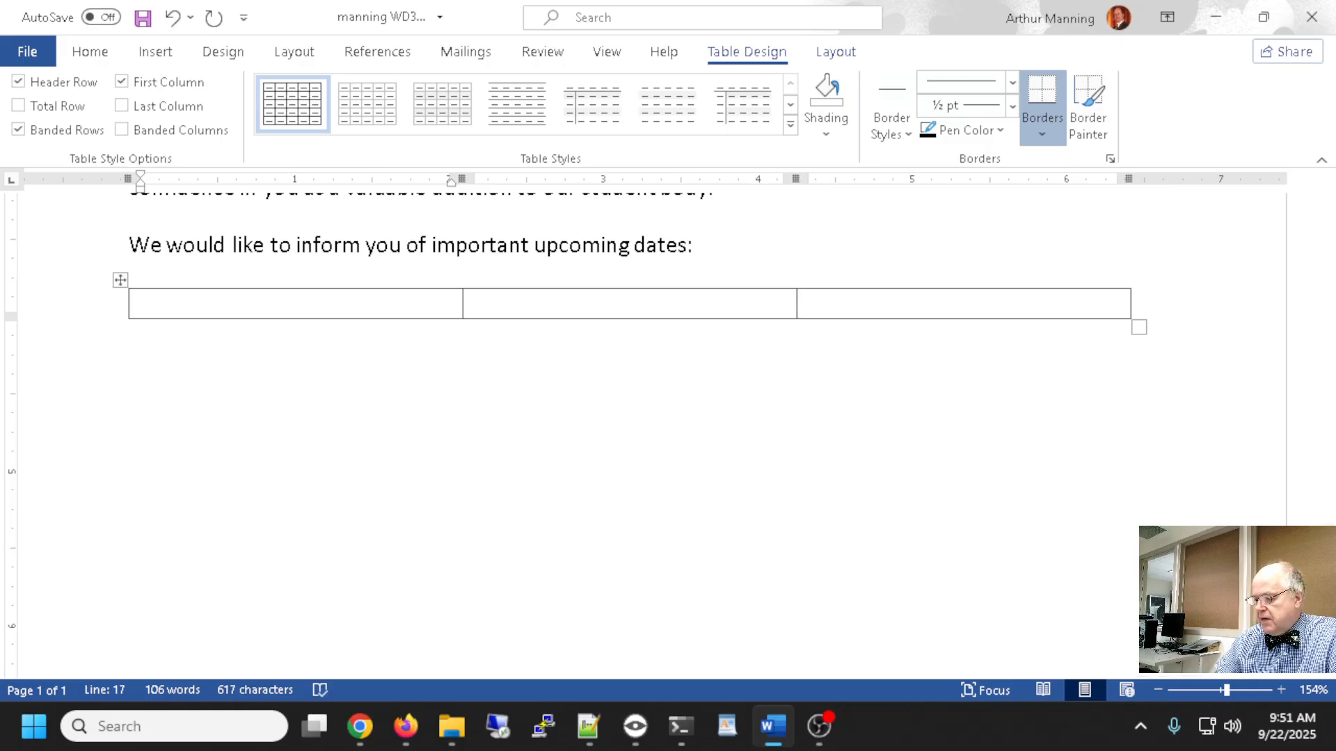
{"action": "key", "text": "alt+Tab"}
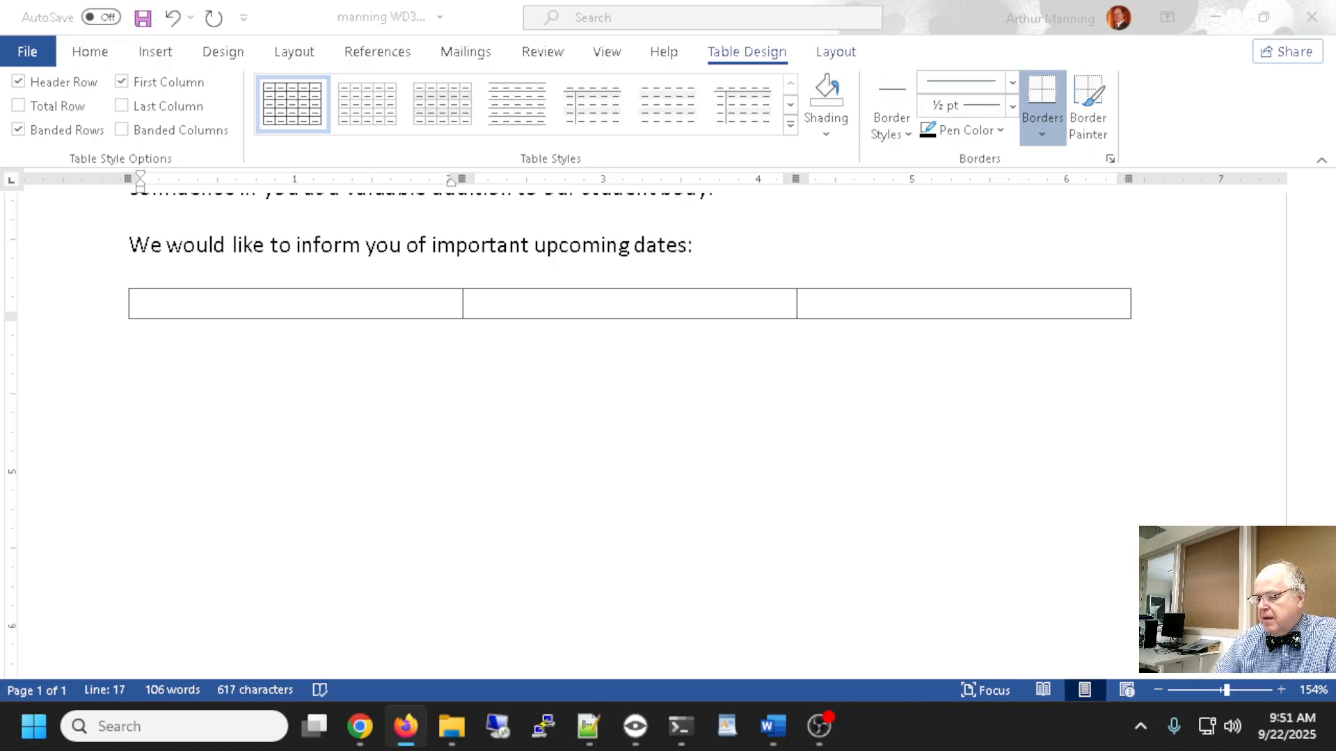
{"action": "left_click", "coordinate": [211, 301]}
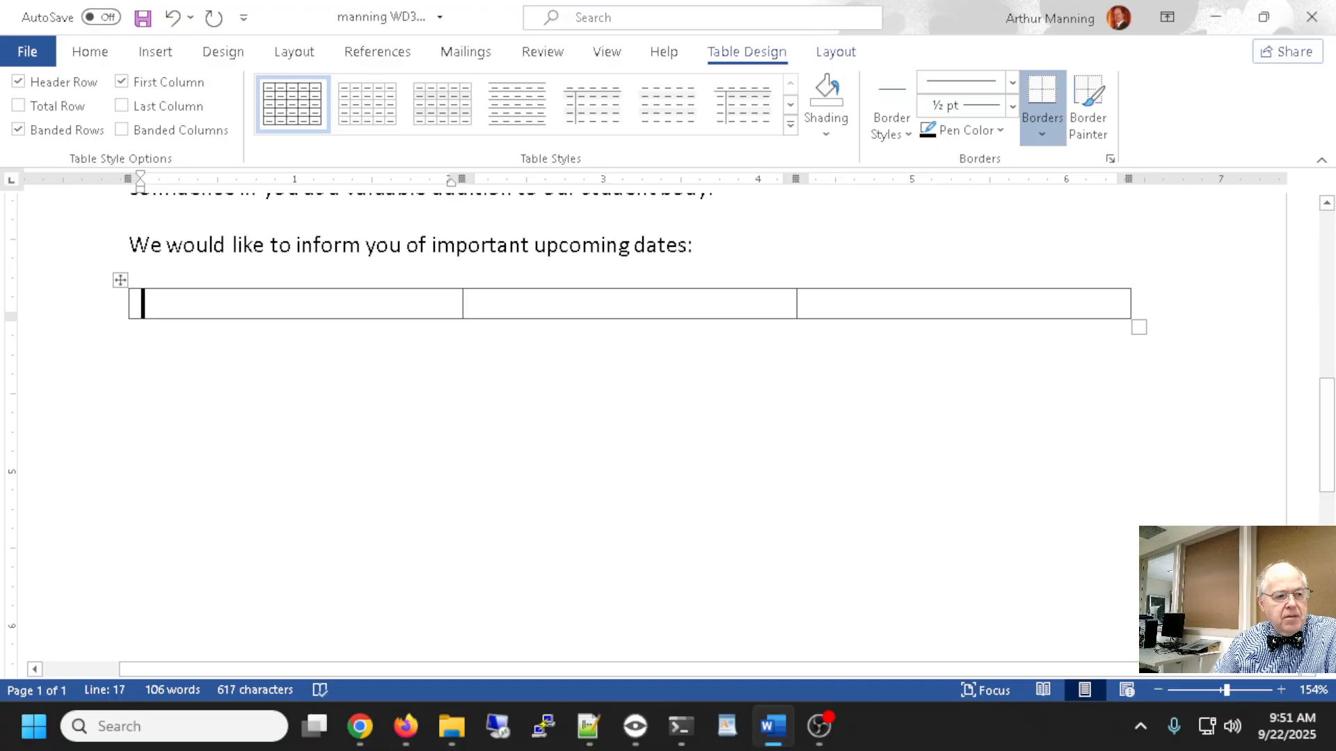
{"action": "type", "text": "Date"}
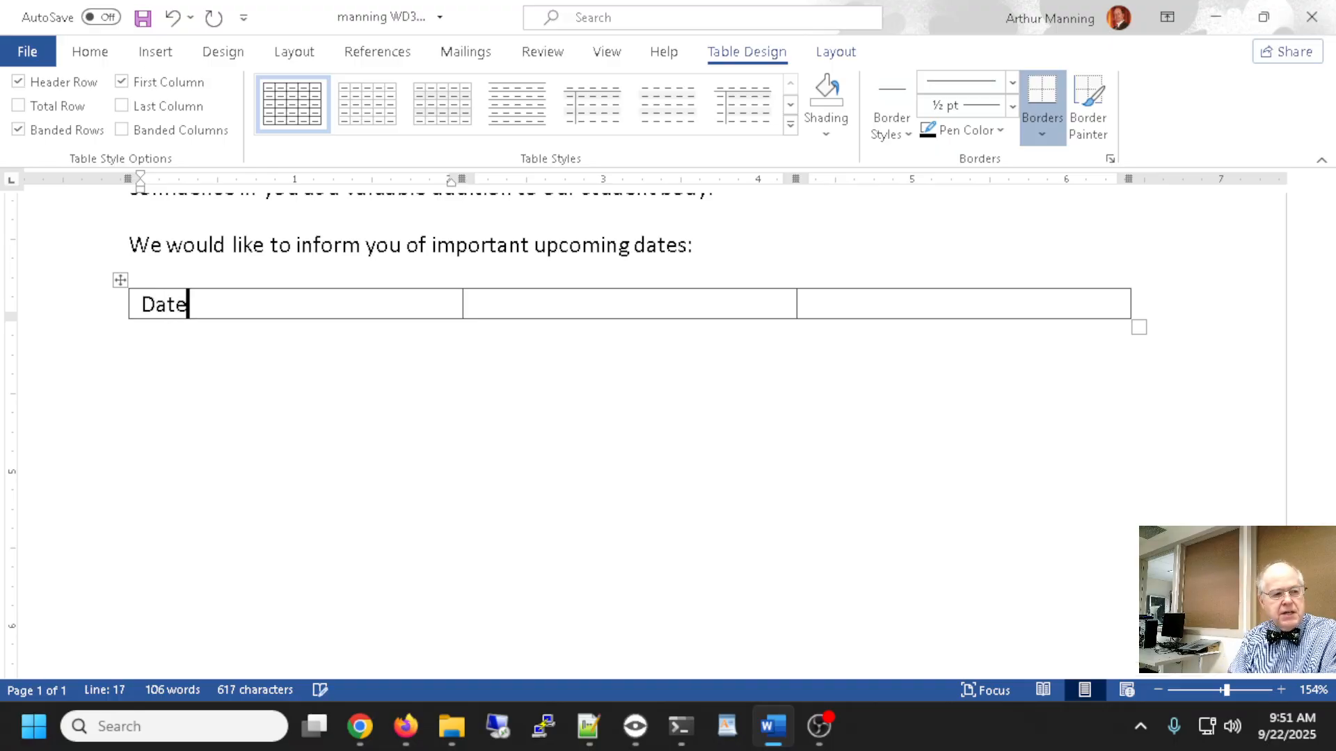
{"action": "key", "text": "alt+Tab"}
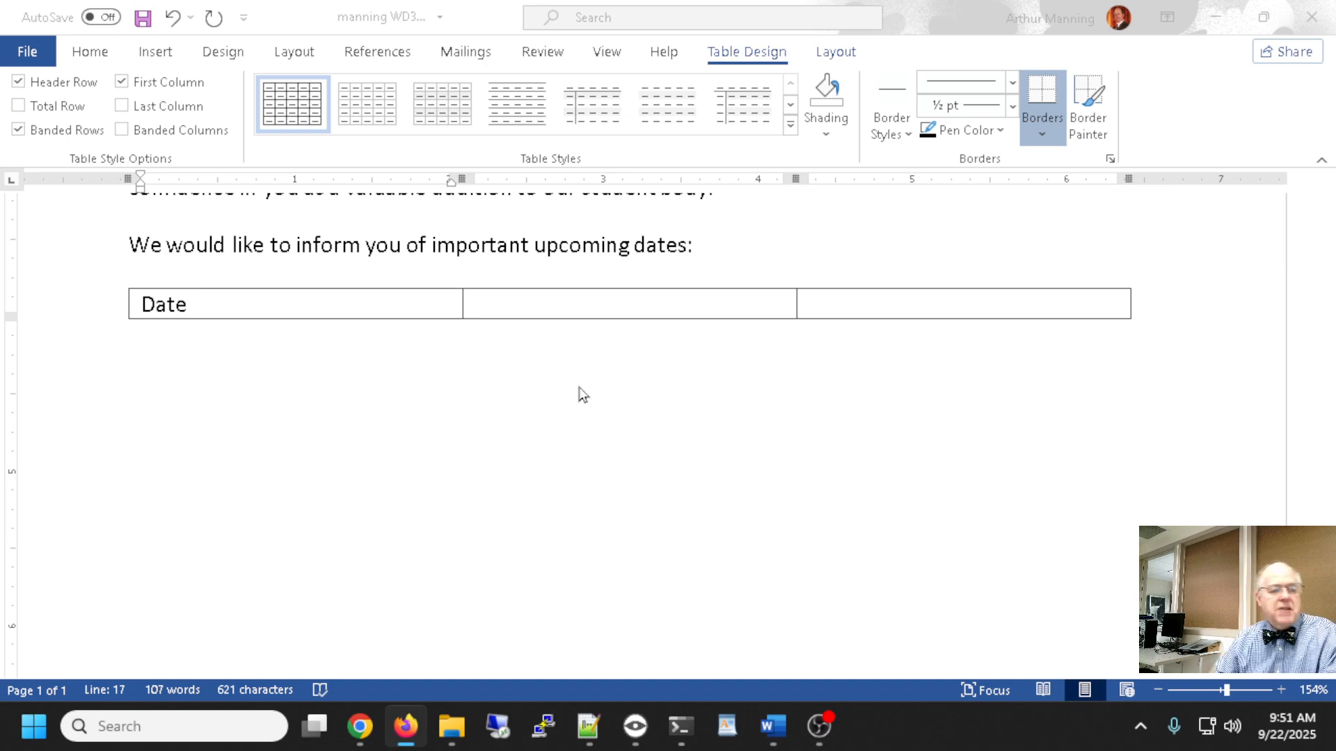
{"action": "left_click", "coordinate": [346, 298]}
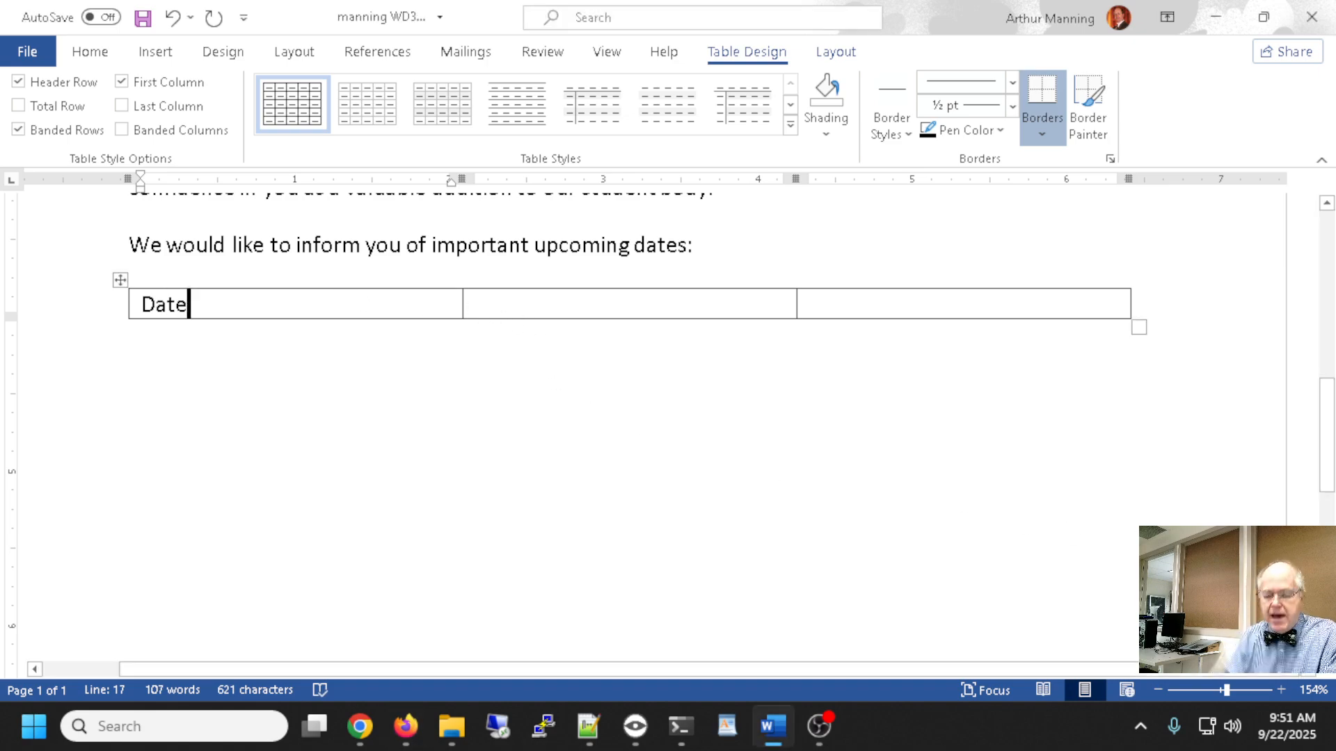
{"action": "key", "text": "Tab"}
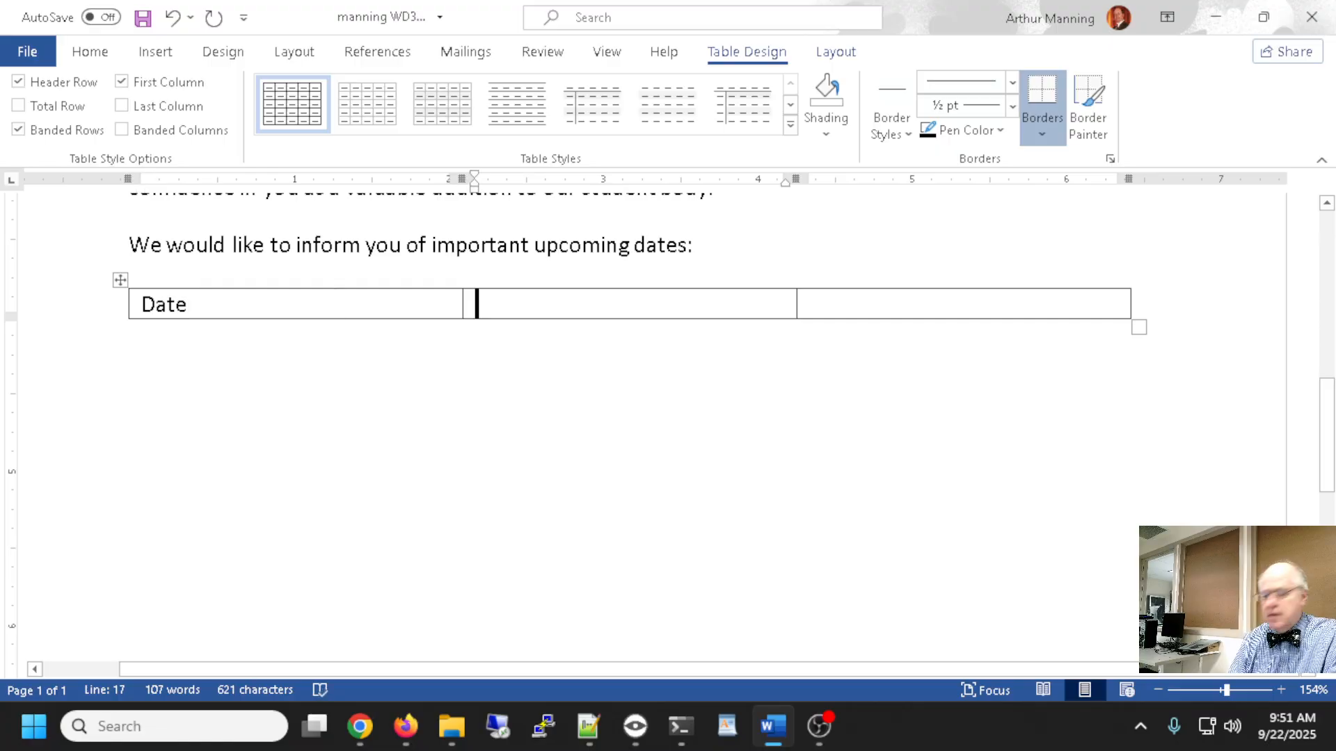
{"action": "type", "text": "Event"}
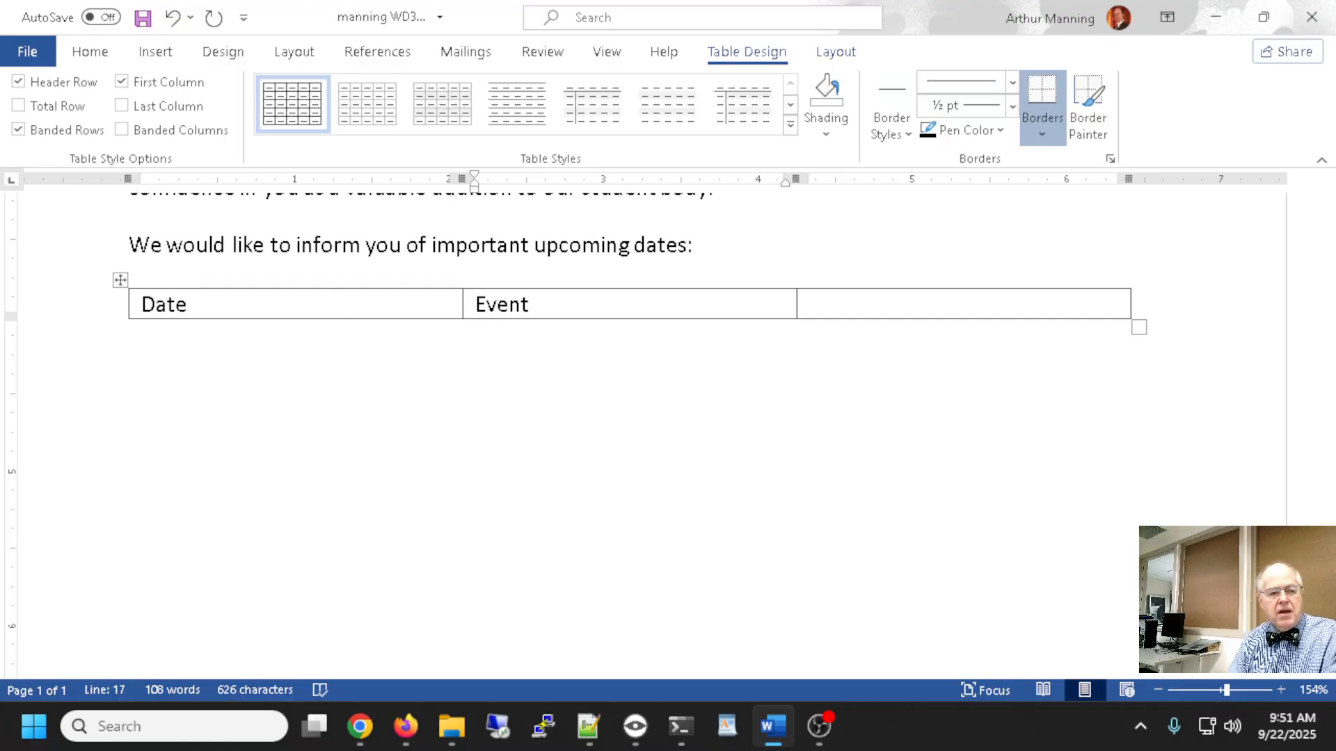
{"action": "key", "text": "Tab"}
{"action": "key", "text": "Left"}
{"action": "key", "text": "Left"}
{"action": "key", "text": "Left"}
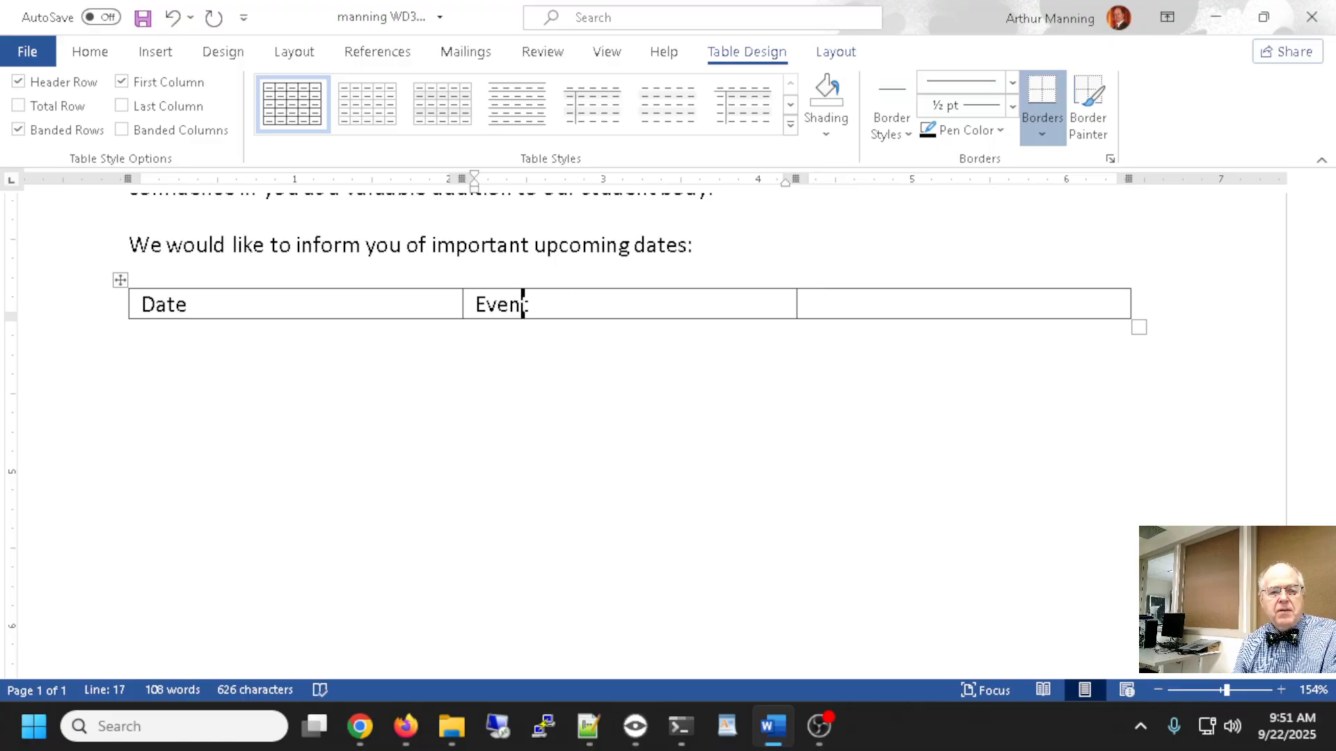
{"action": "key", "text": "Right"}
{"action": "key", "text": "Right"}
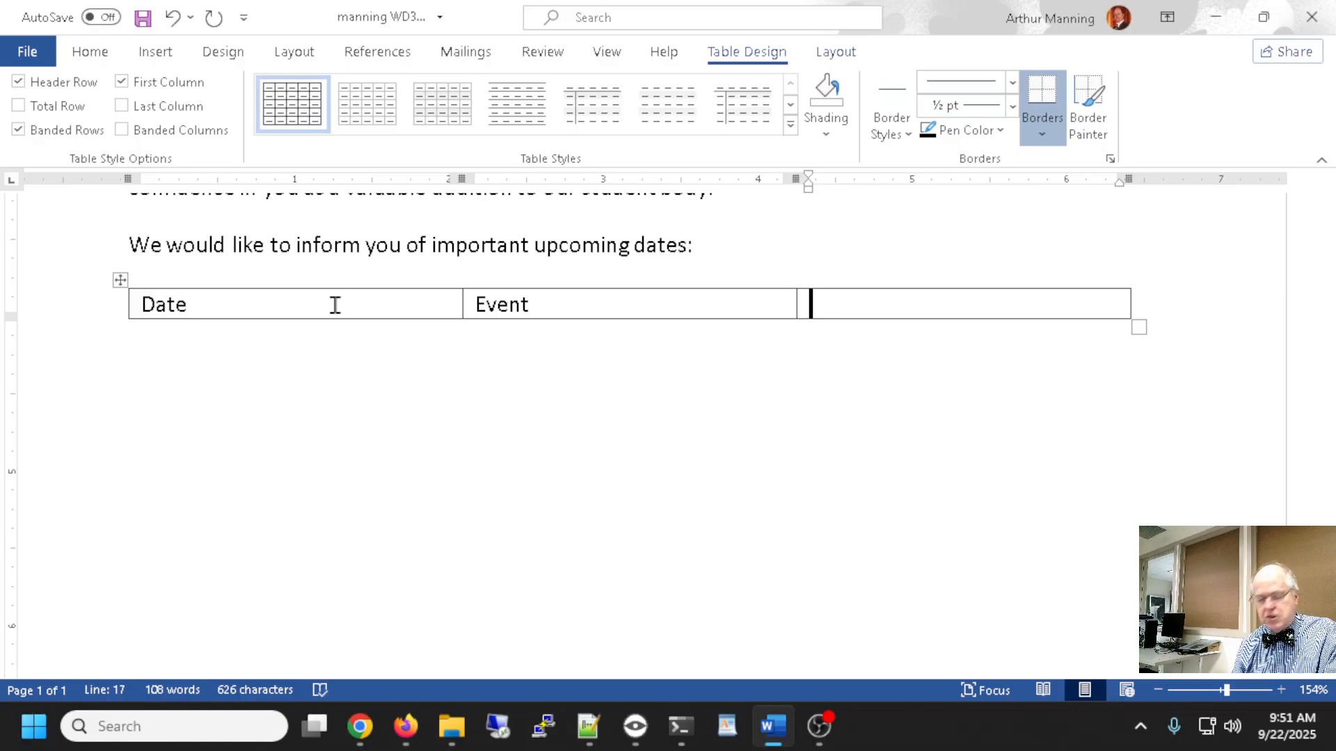
{"action": "key", "text": "shift+Tab"}
{"action": "key", "text": "shift+Tab"}
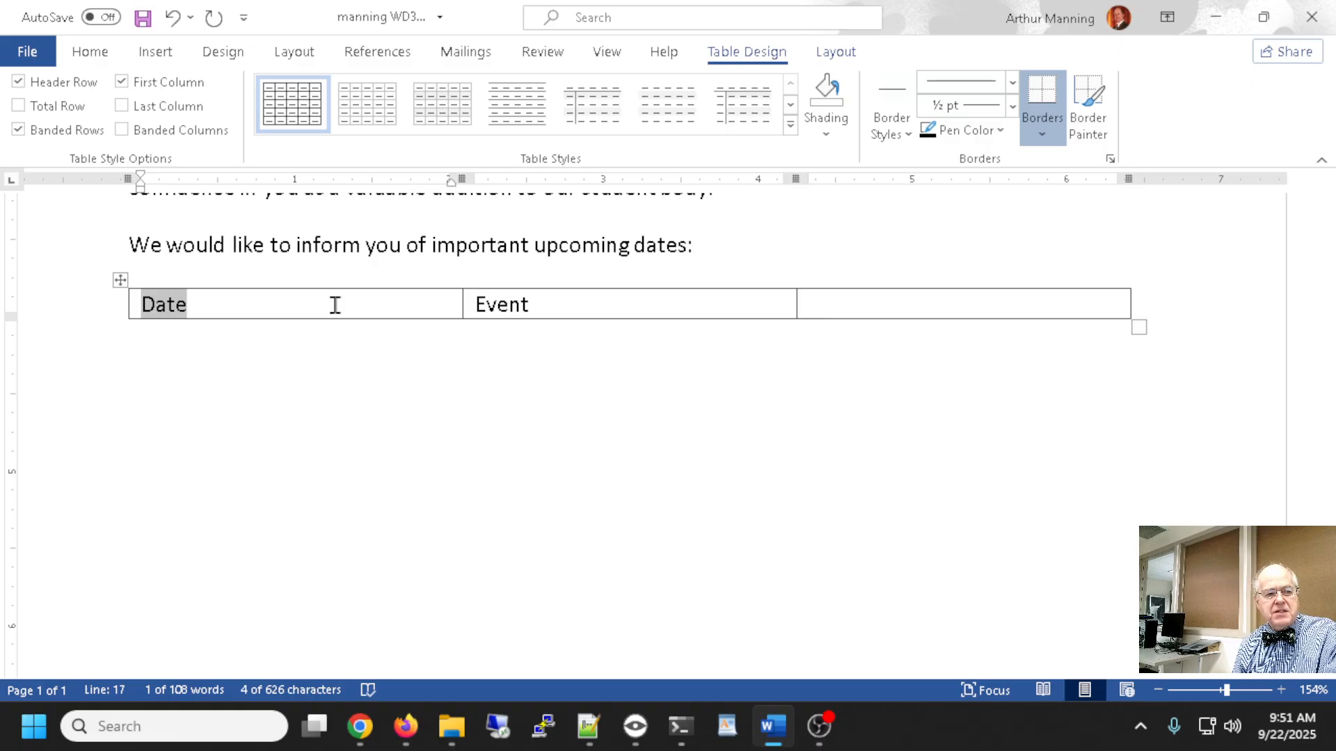
{"action": "key", "text": "Tab"}
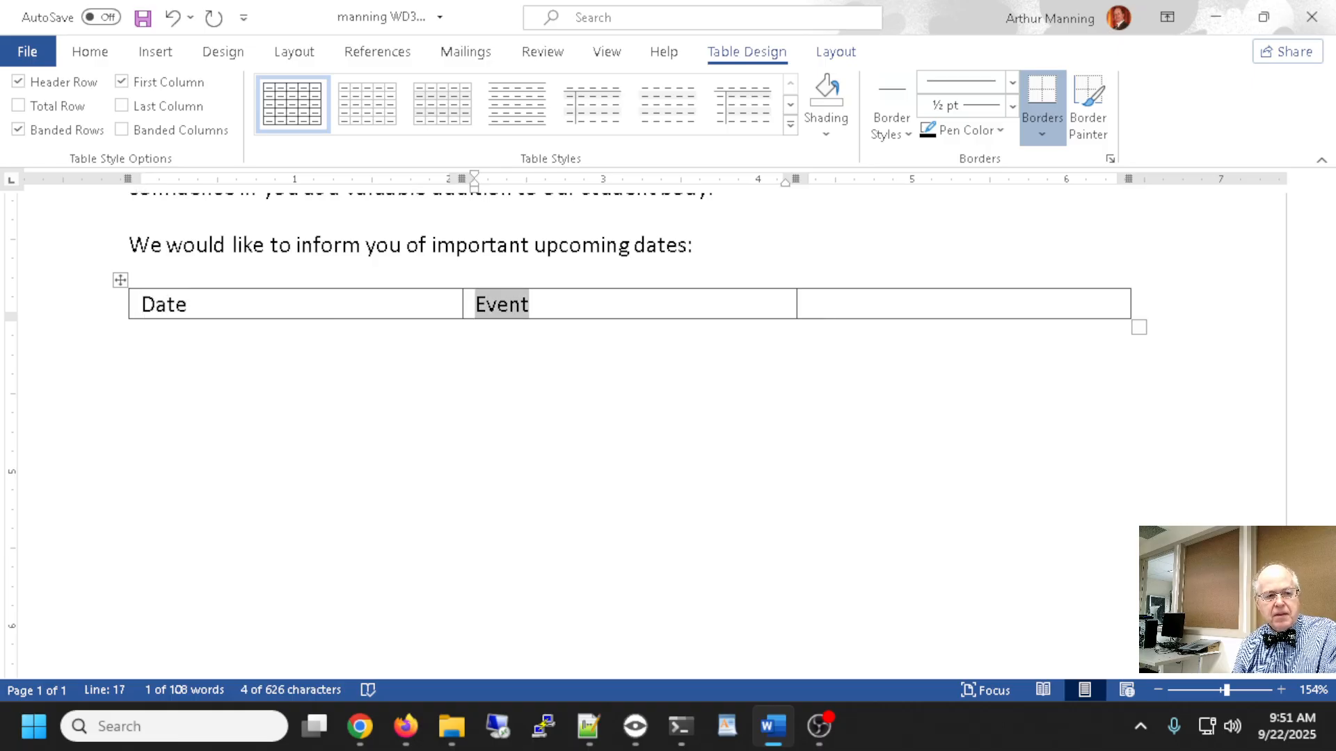
- Enter the heading "Notes" in the third cell and add a second row to the table
{"action": "key", "text": "Tab"}
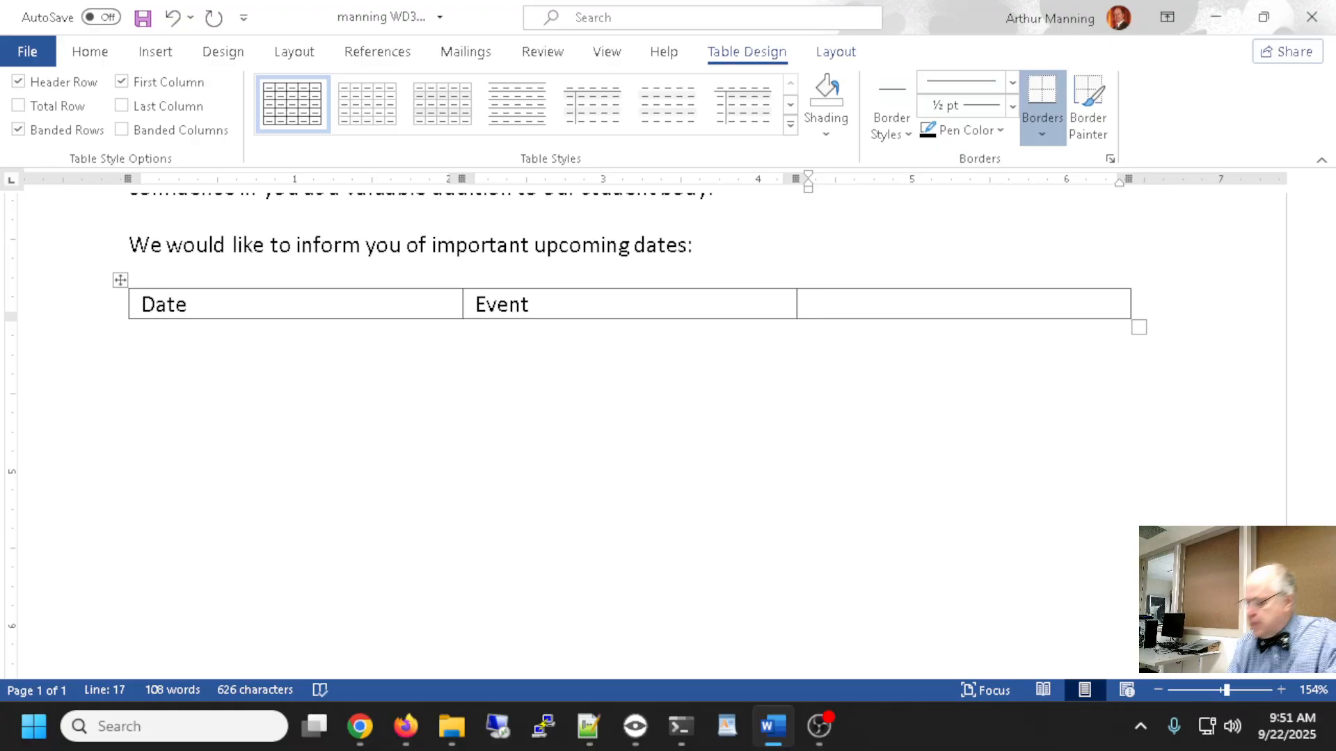
{"action": "type", "text": "Notes"}
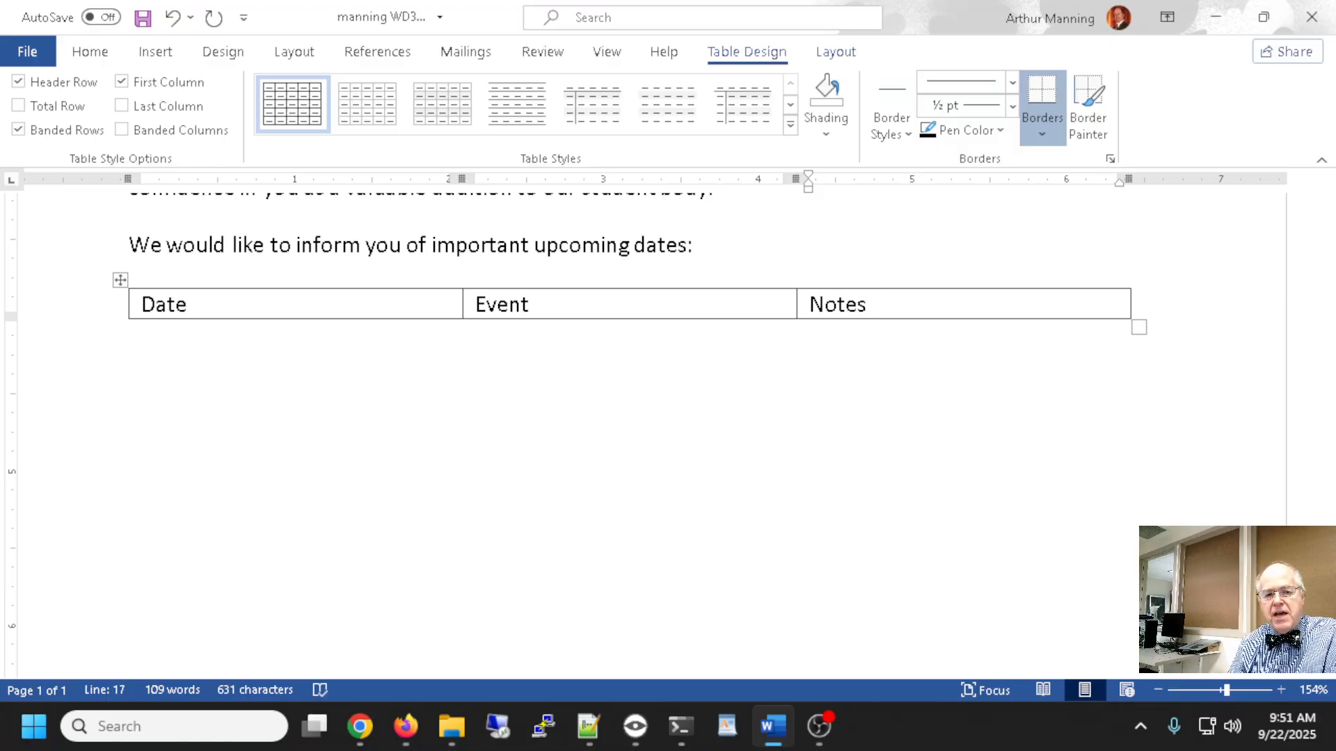
{"action": "key", "text": "Tab"}
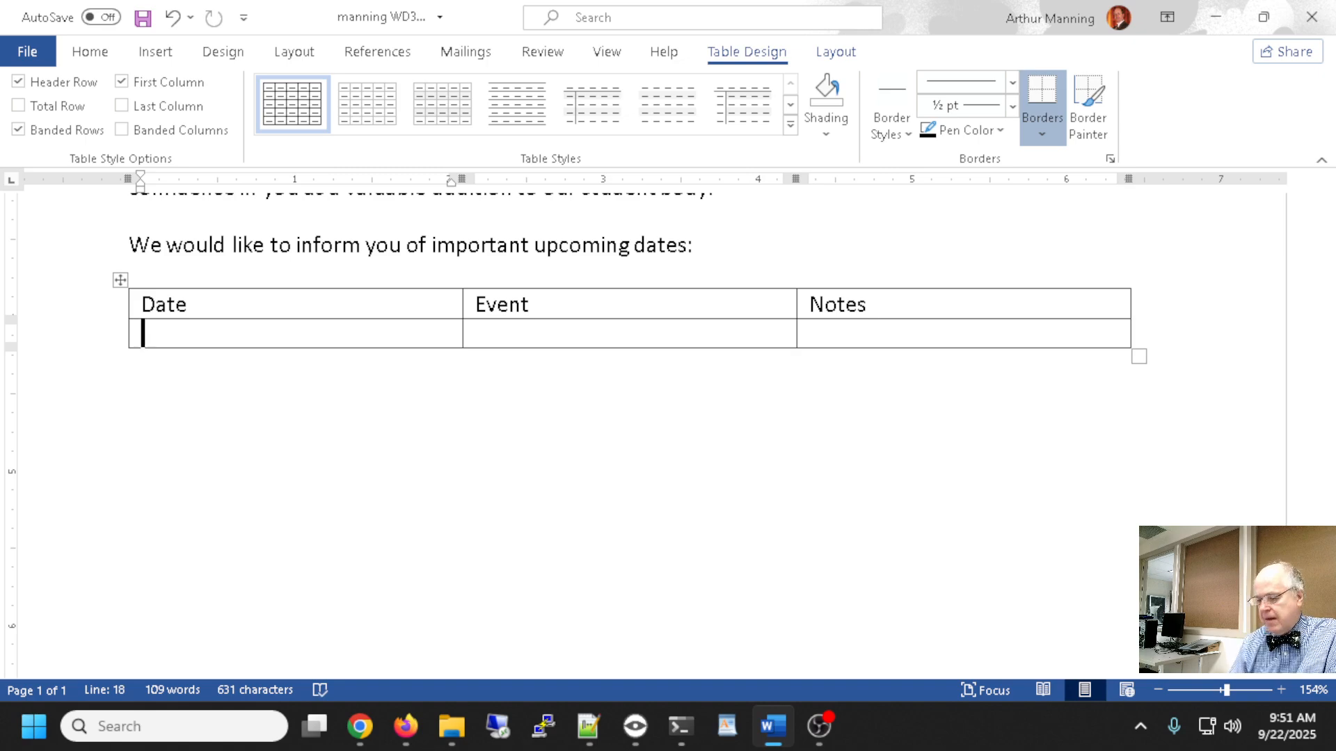
- Enter "Jule 12-16 and July 19-23" in the Date cell of the second row
{"action": "type", "text": "Ju"}
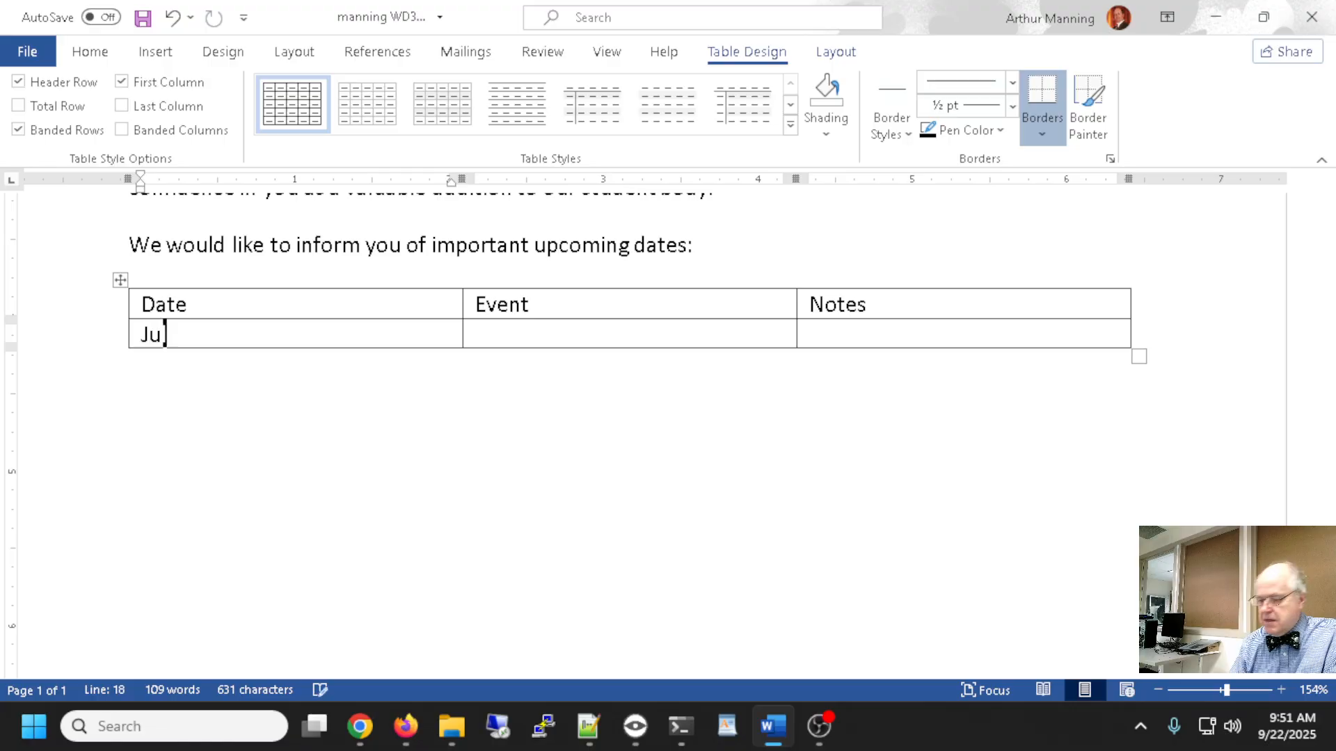
{"action": "type", "text": "le 12-1"}
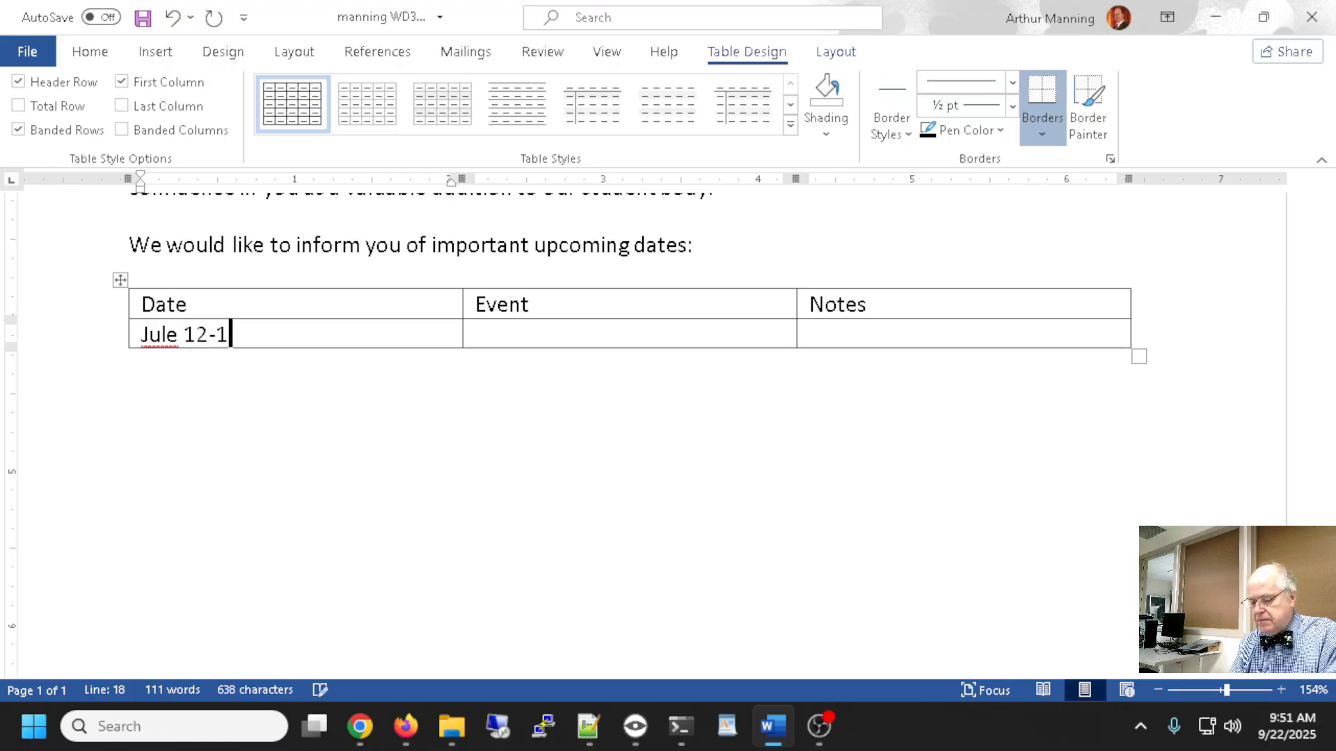
{"action": "type", "text": "6 and Ju.ey"}
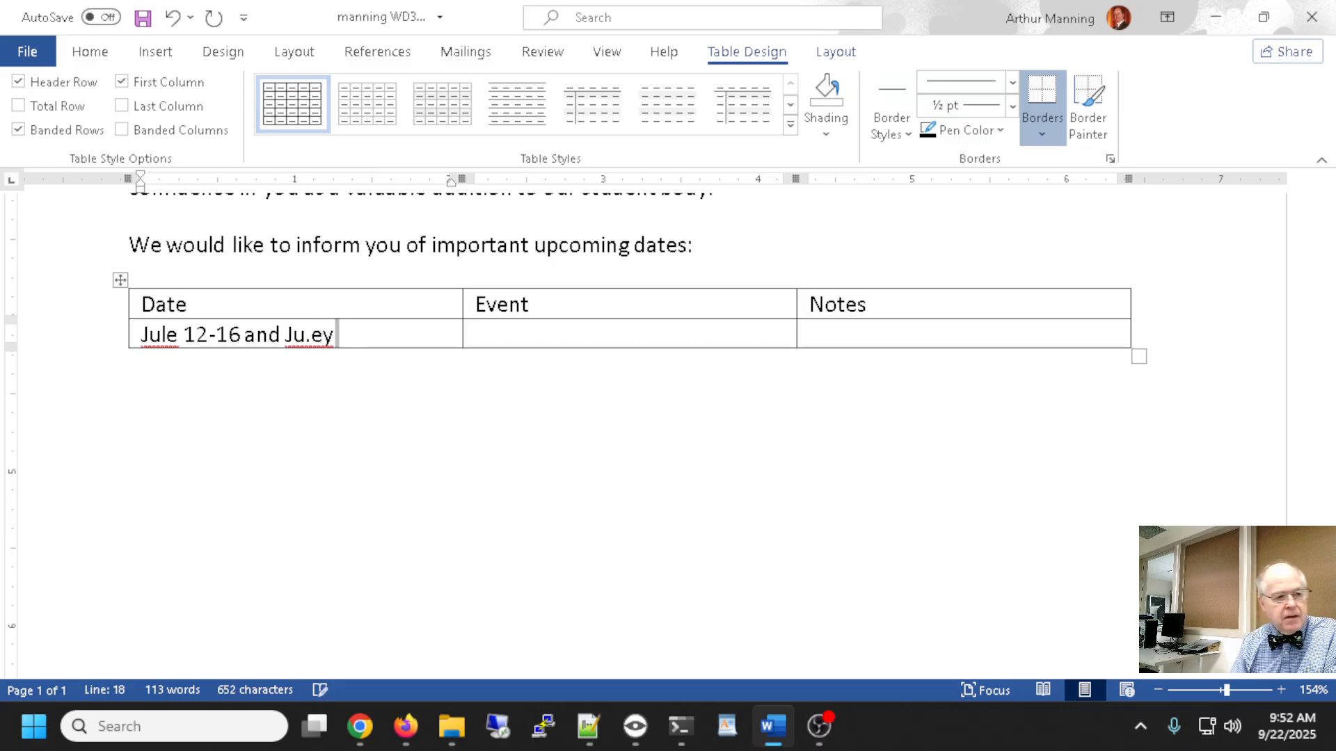
{"action": "key", "text": "BackSpace"}
{"action": "key", "text": "BackSpace"}
{"action": "key", "text": "BackSpace"}
{"action": "type", "text": "ly 19-23"}
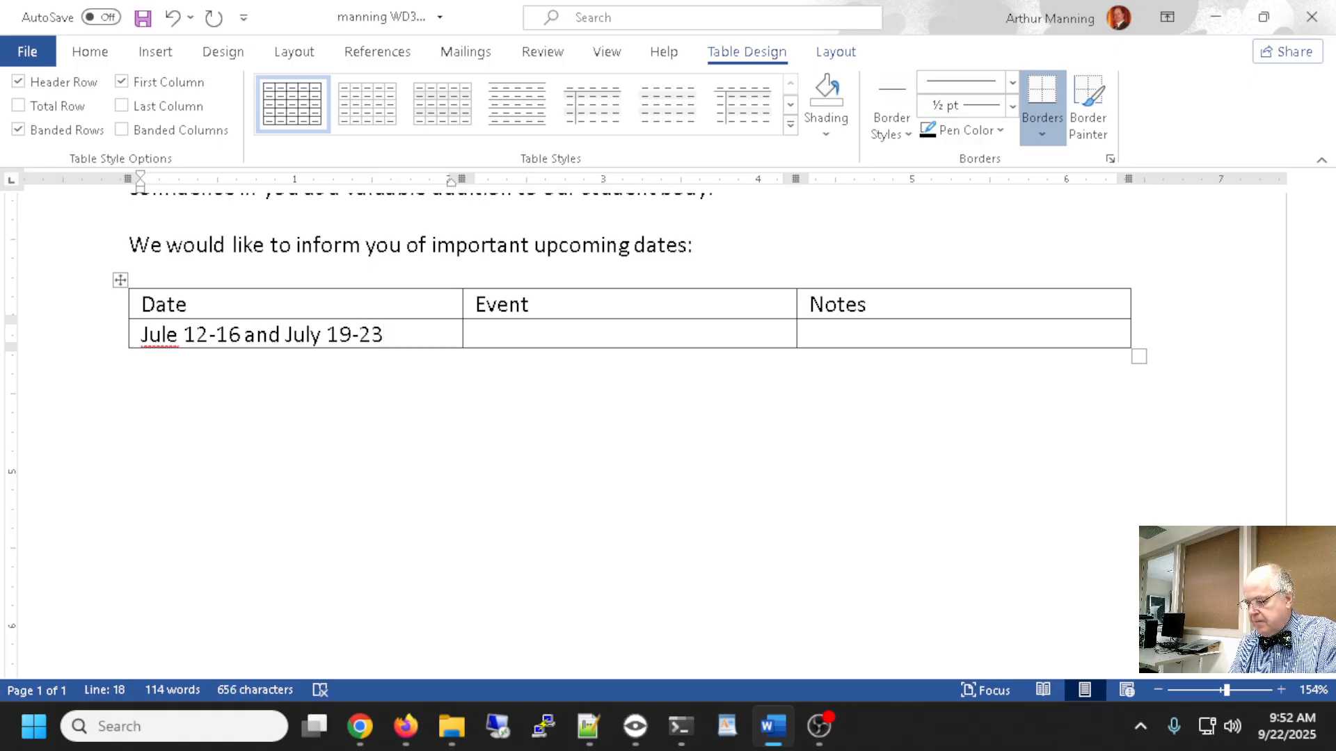
- Fill the second row's event with "Orientation and Registration" and its note with "See brief schedule on next page", and add a third row
{"action": "key", "text": "Tab"}
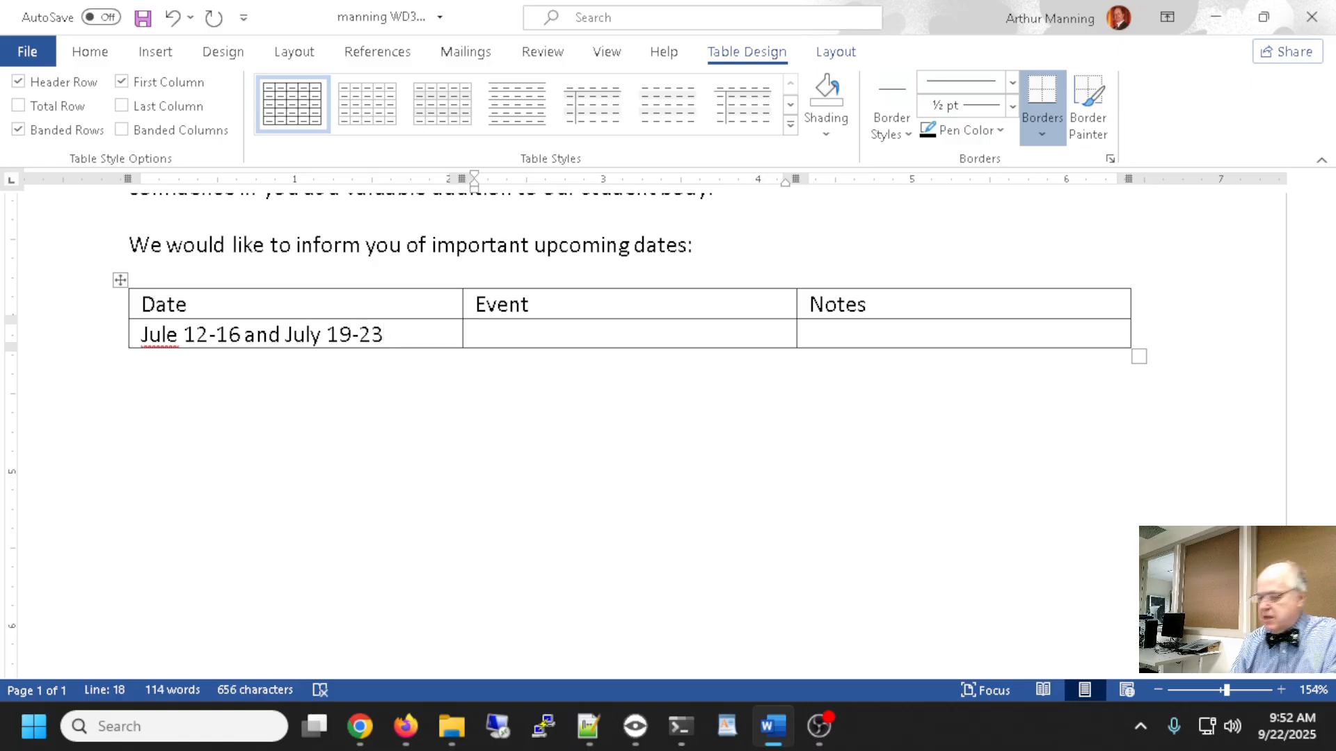
{"action": "type", "text": "Orien"}
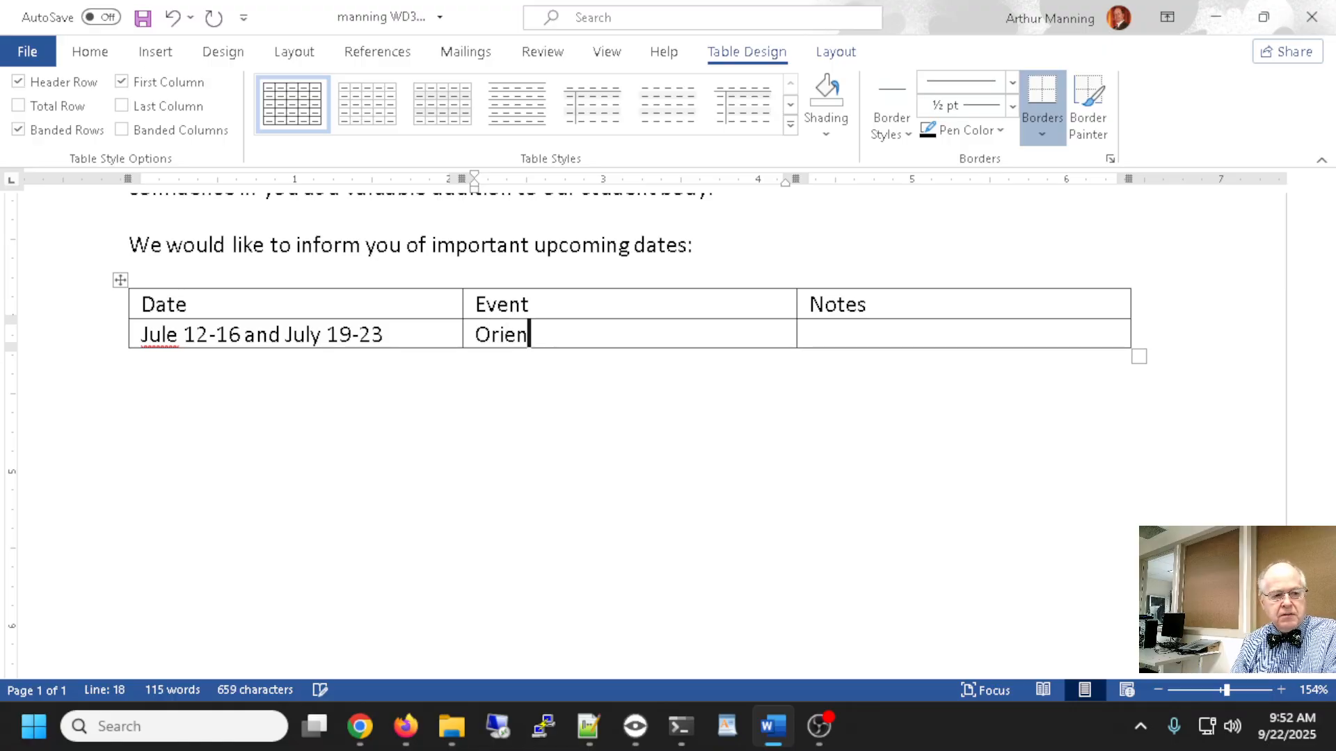
{"action": "type", "text": "tation and Registration"}
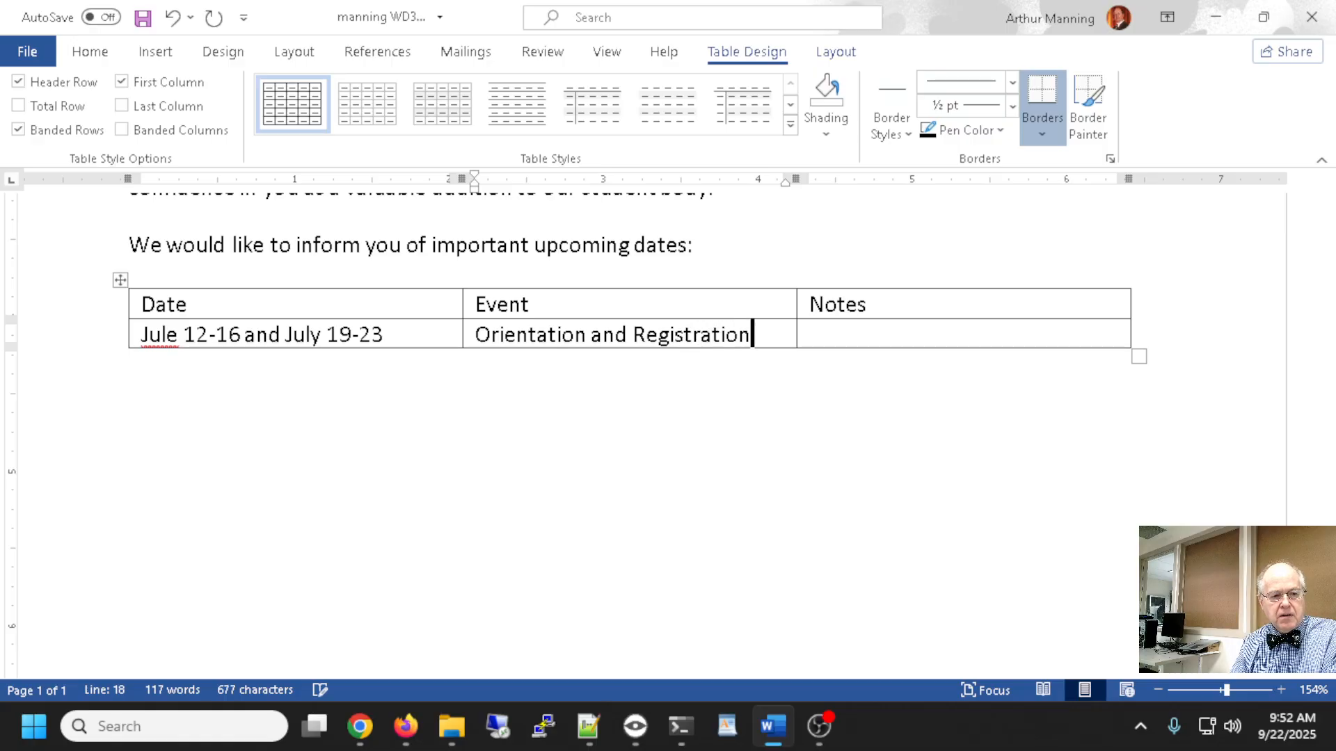
{"action": "key", "text": "Tab"}
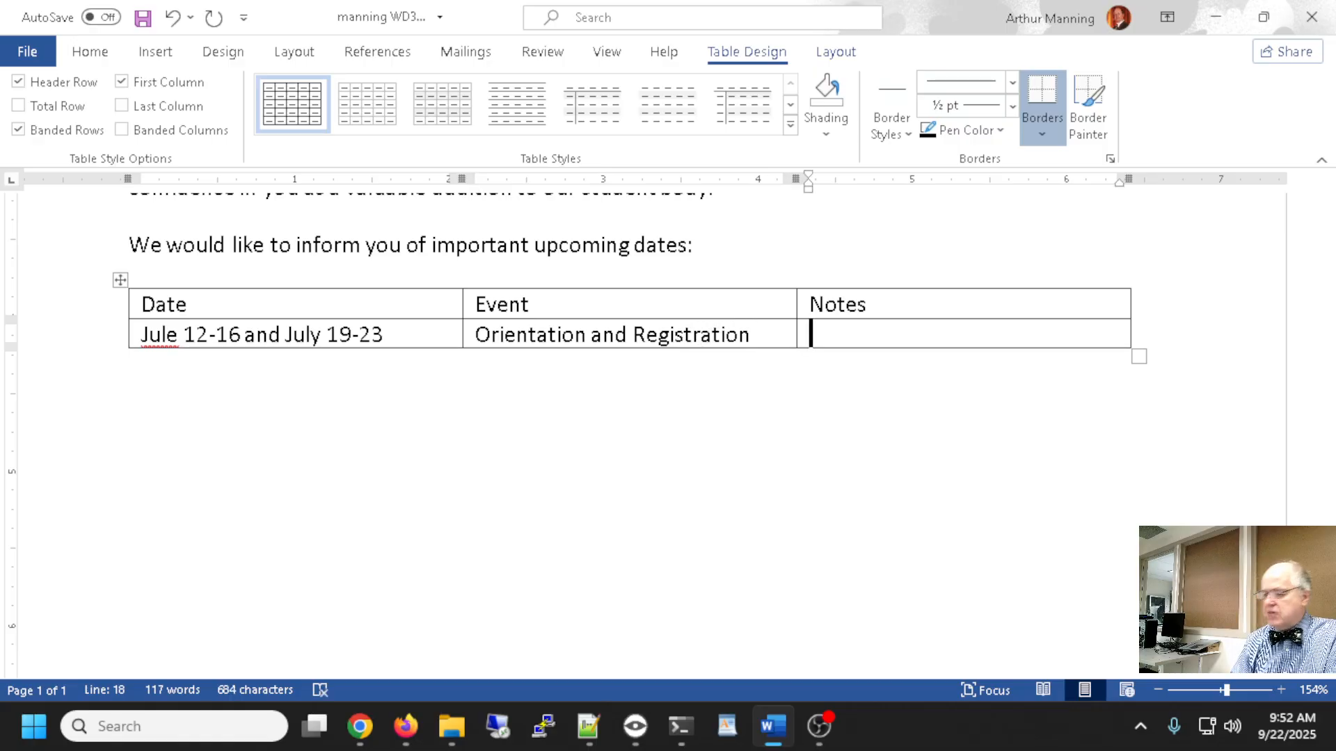
{"action": "type", "text": "See brie"}
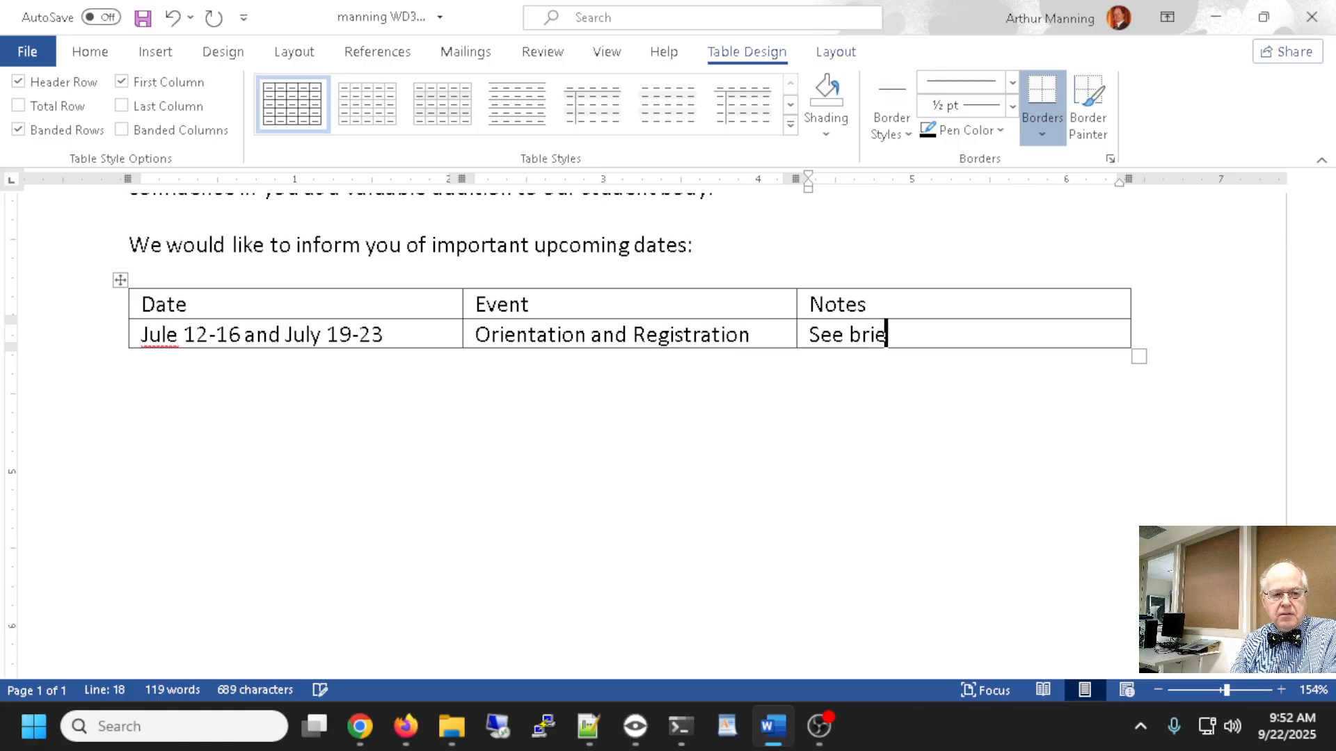
{"action": "type", "text": "f schedule on net"}
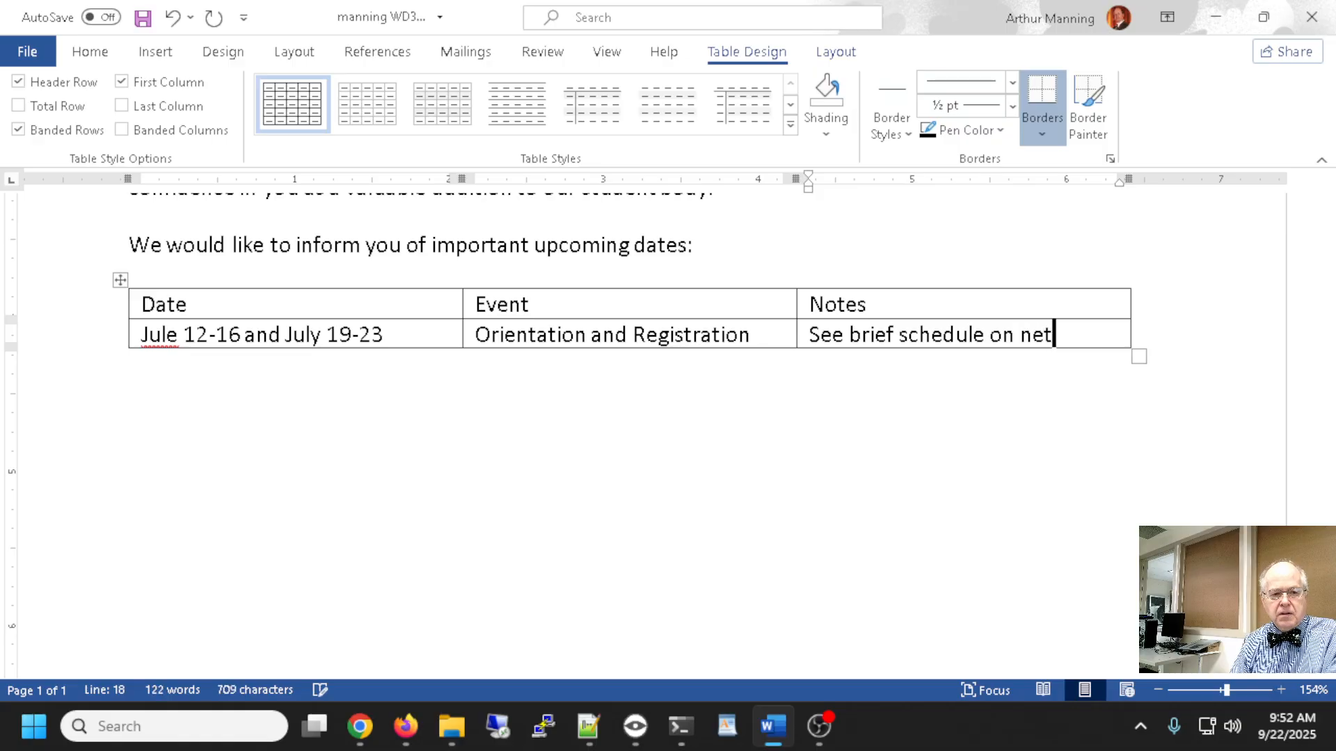
{"action": "key", "text": "BackSpace"}
{"action": "type", "text": "xt page"}
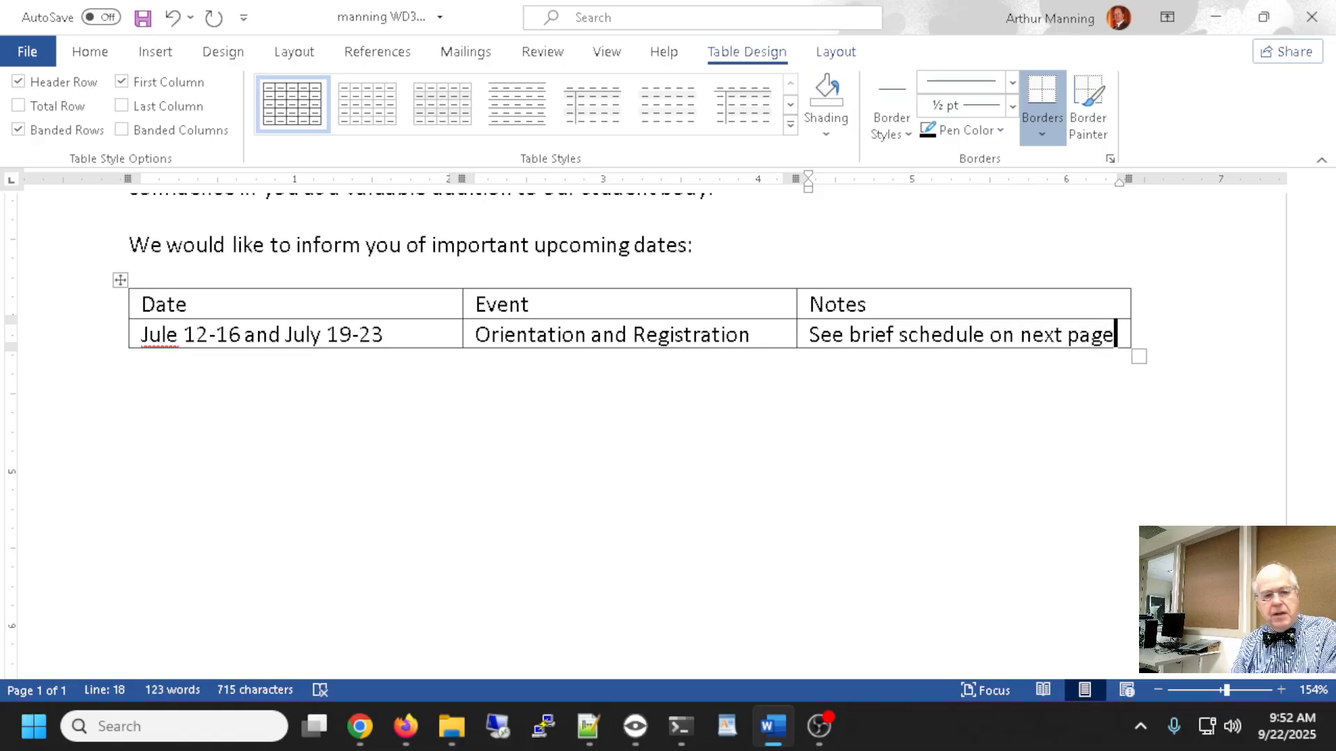
{"action": "key", "text": "Tab"}
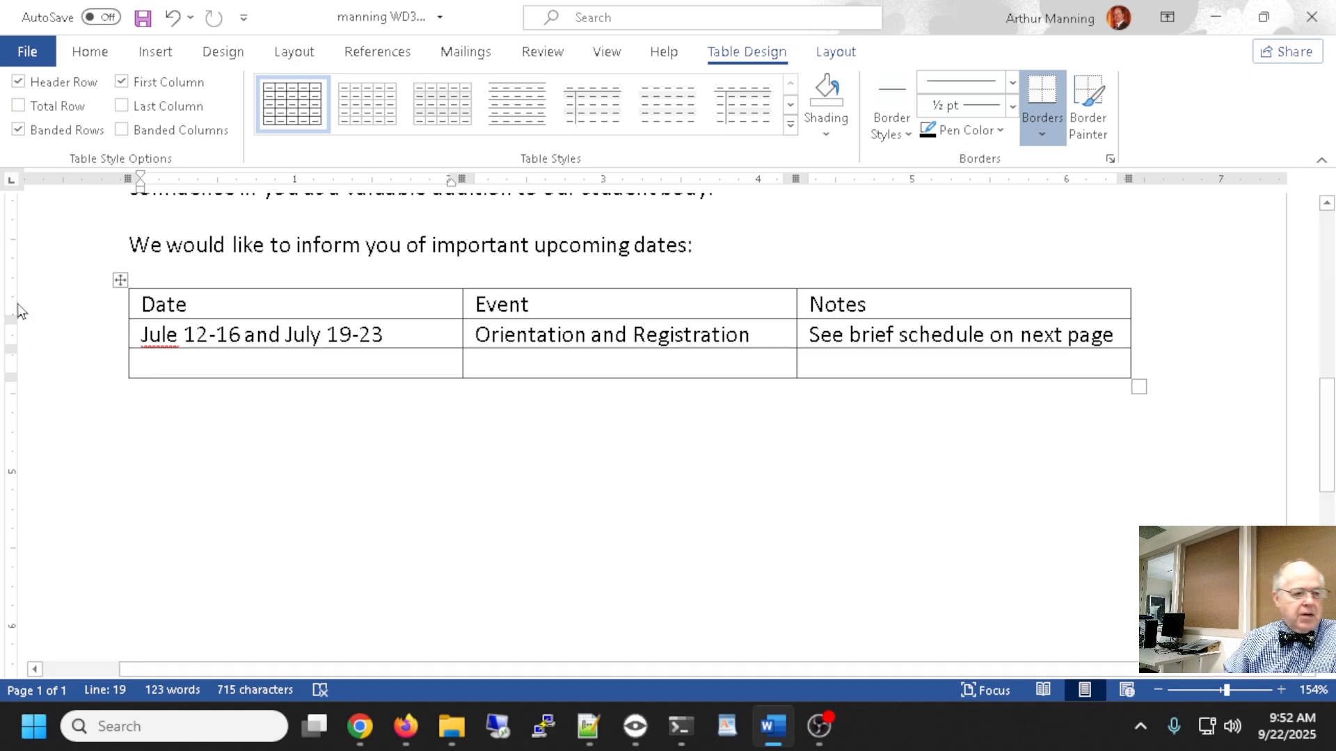
- Correct the misspelled "Jule" to "July" in the second row's Date cell
{"action": "right_click", "coordinate": [164, 339]}
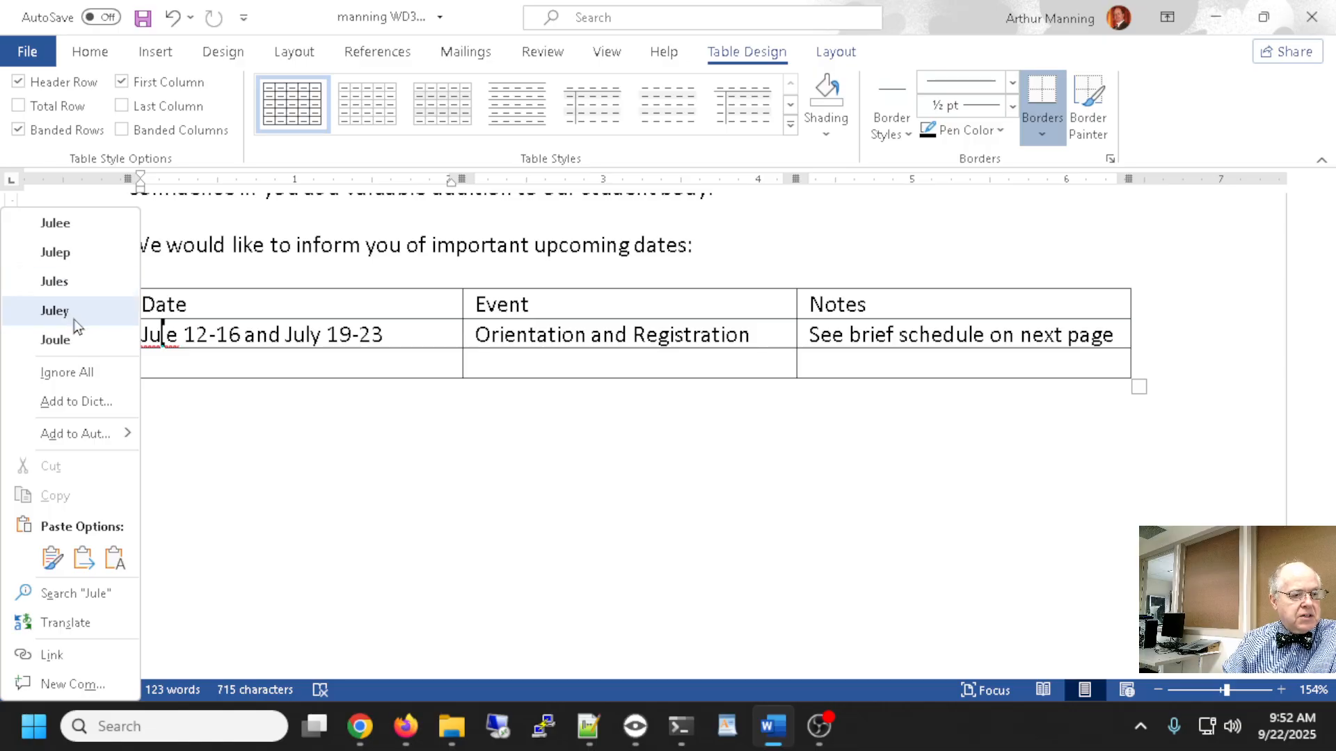
{"action": "left_click", "coordinate": [172, 335]}
{"action": "left_click", "coordinate": [176, 335]}
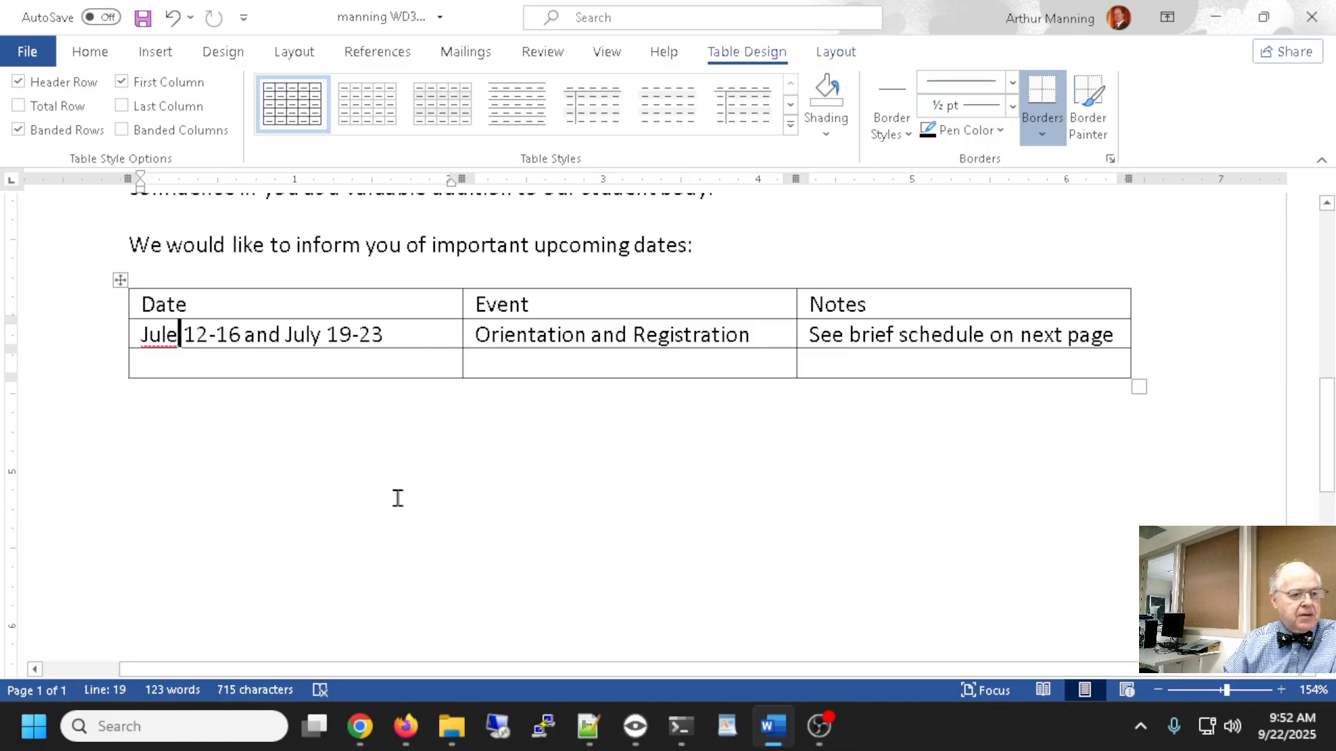
{"action": "key", "text": "BackSpace"}
{"action": "type", "text": "y"}
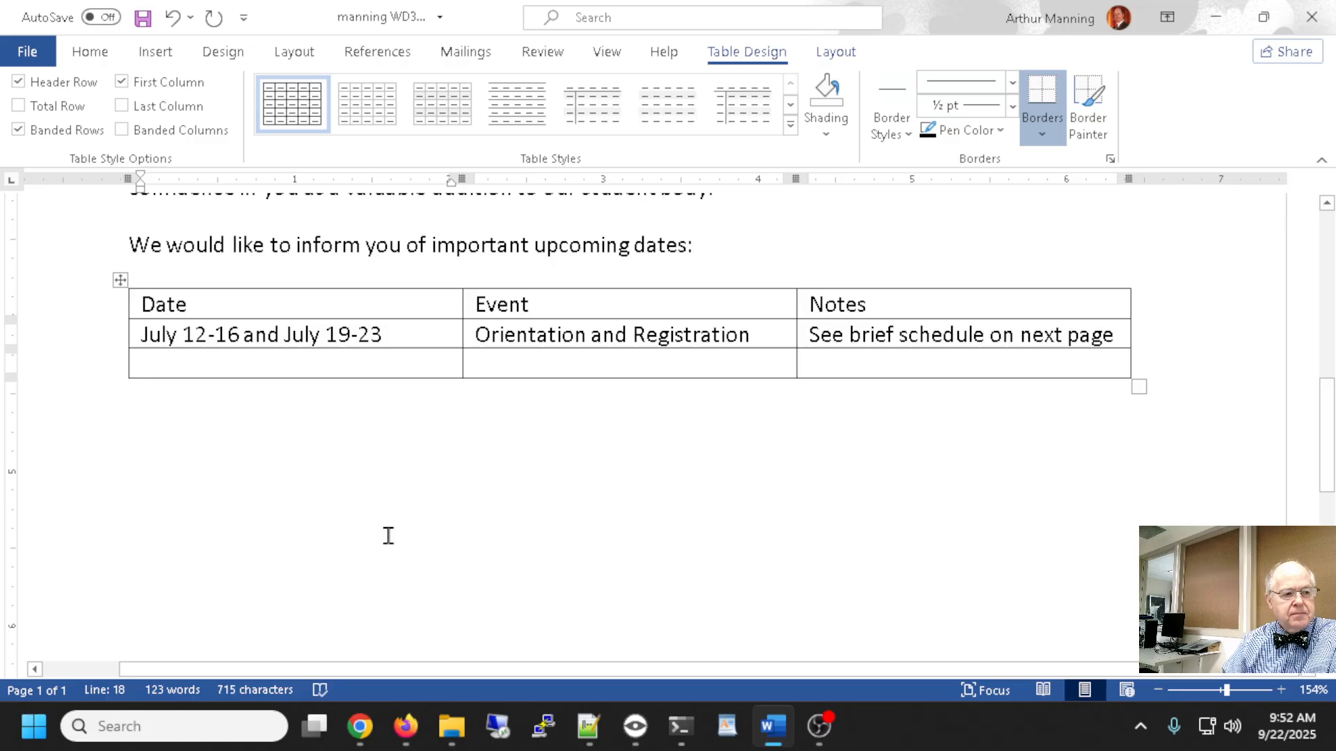
- Enter the date "August 16-17" and the event "Move-in days" in the third row
{"action": "left_click", "coordinate": [272, 355]}
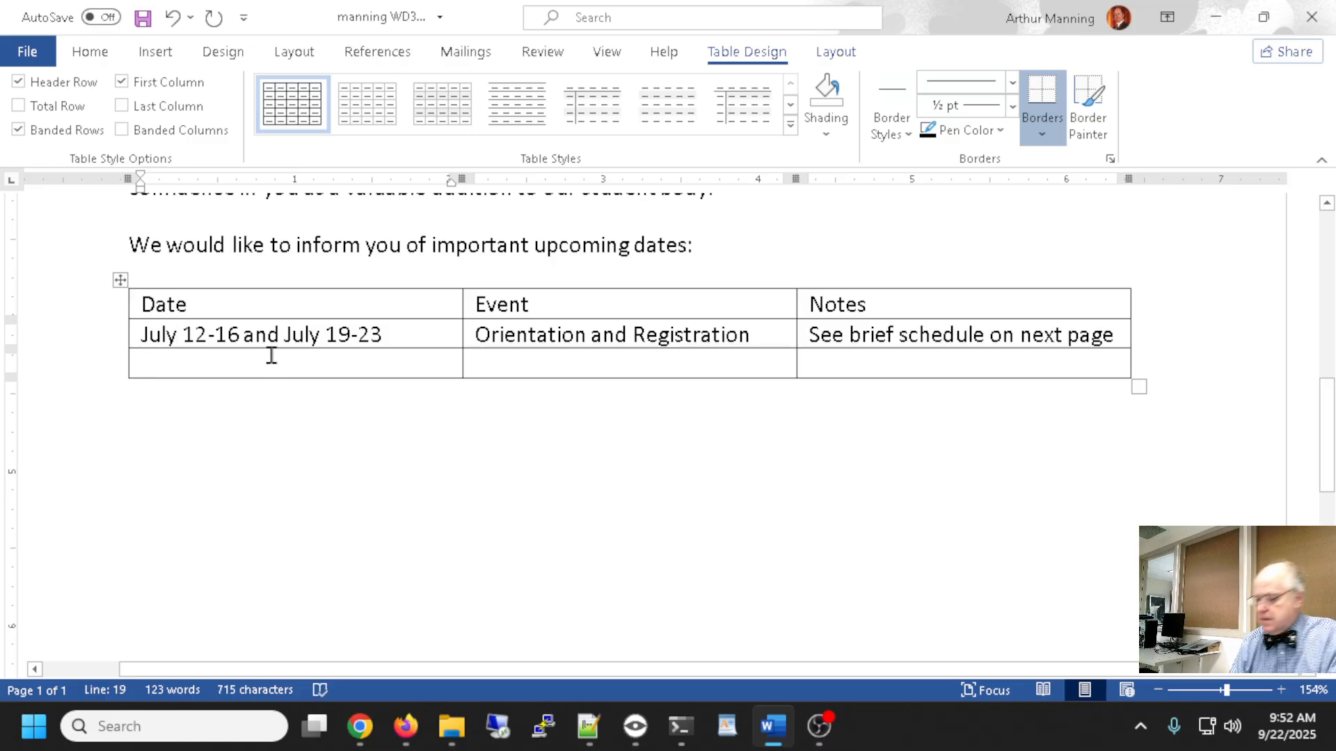
{"action": "type", "text": "Au"}
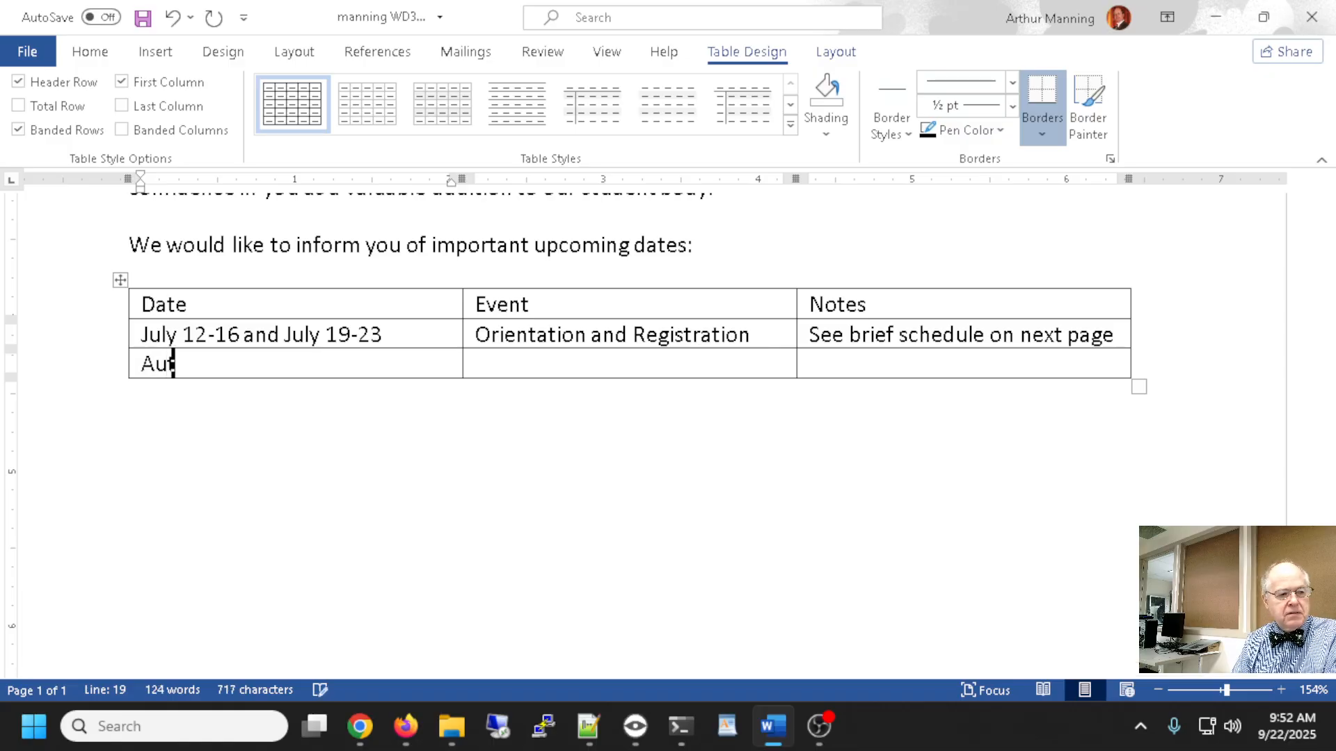
{"action": "type", "text": "gust 156-"}
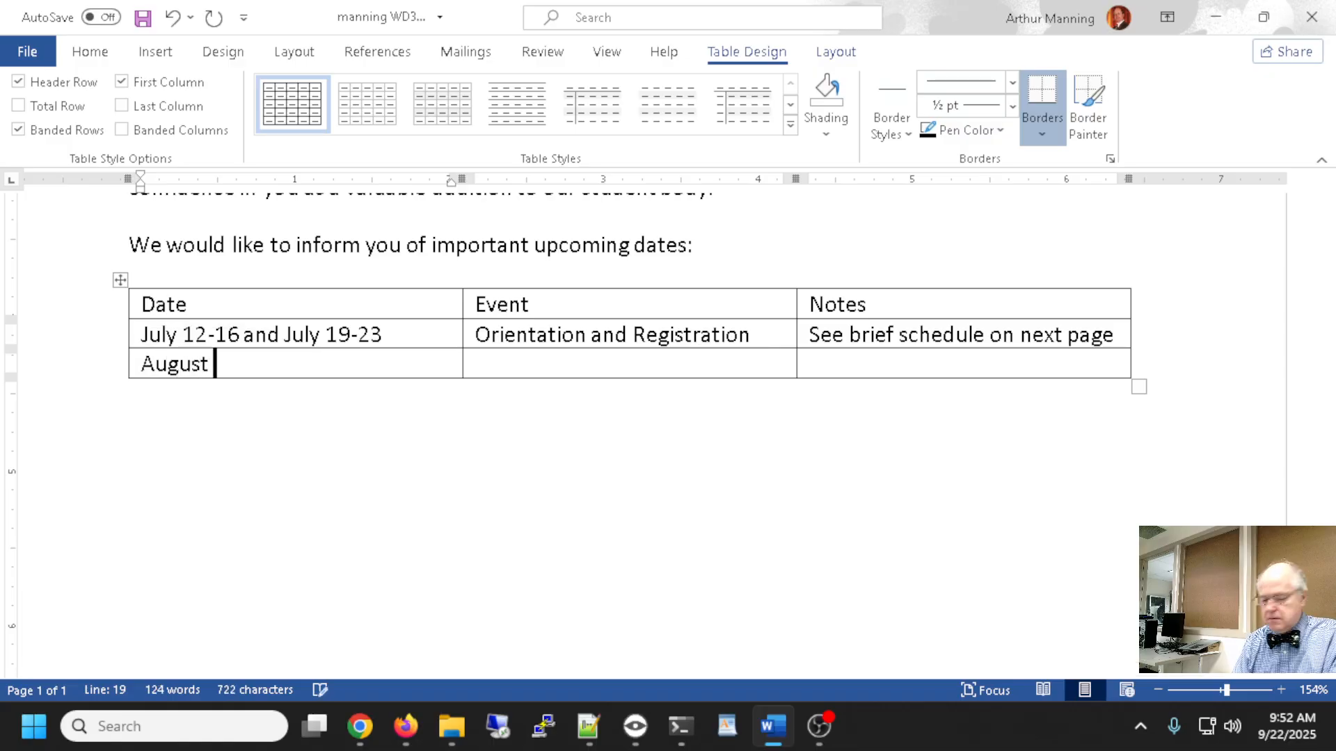
{"action": "key", "text": "BackSpace"}
{"action": "key", "text": "BackSpace"}
{"action": "key", "text": "BackSpace"}
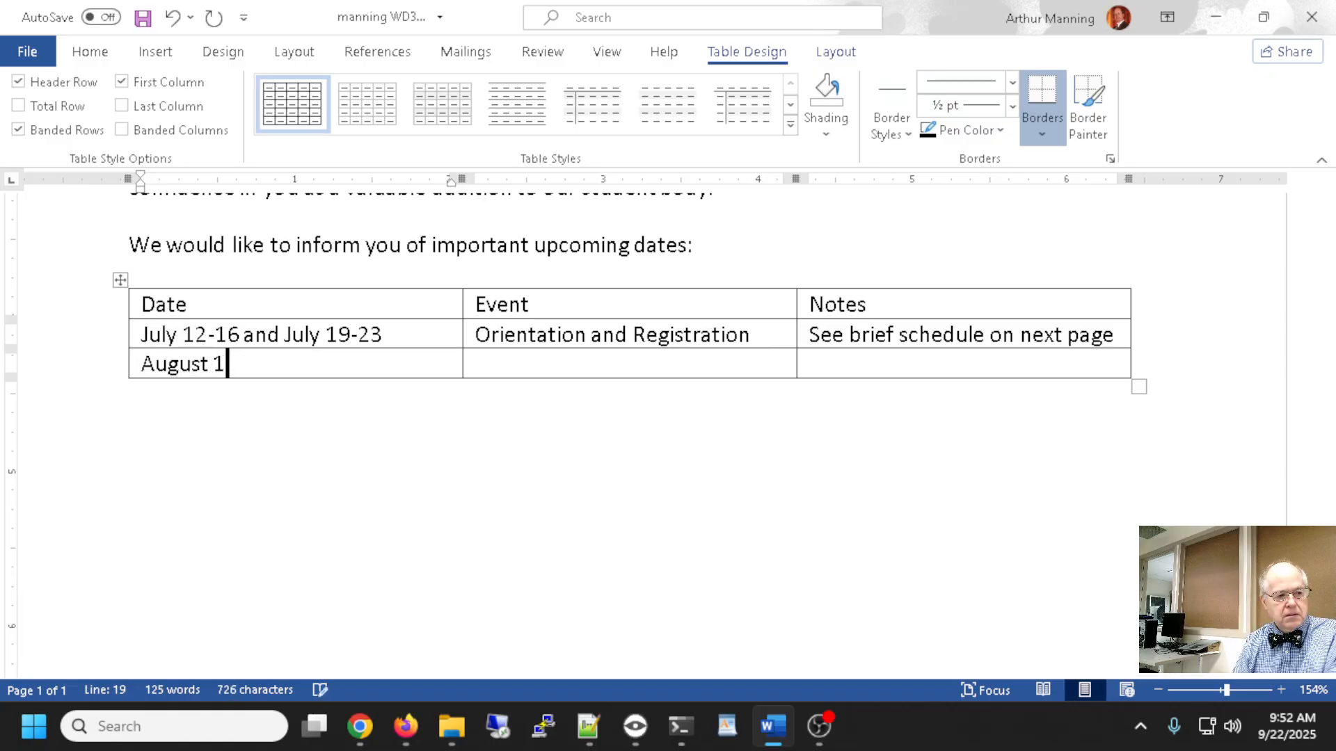
{"action": "type", "text": "6-17"}
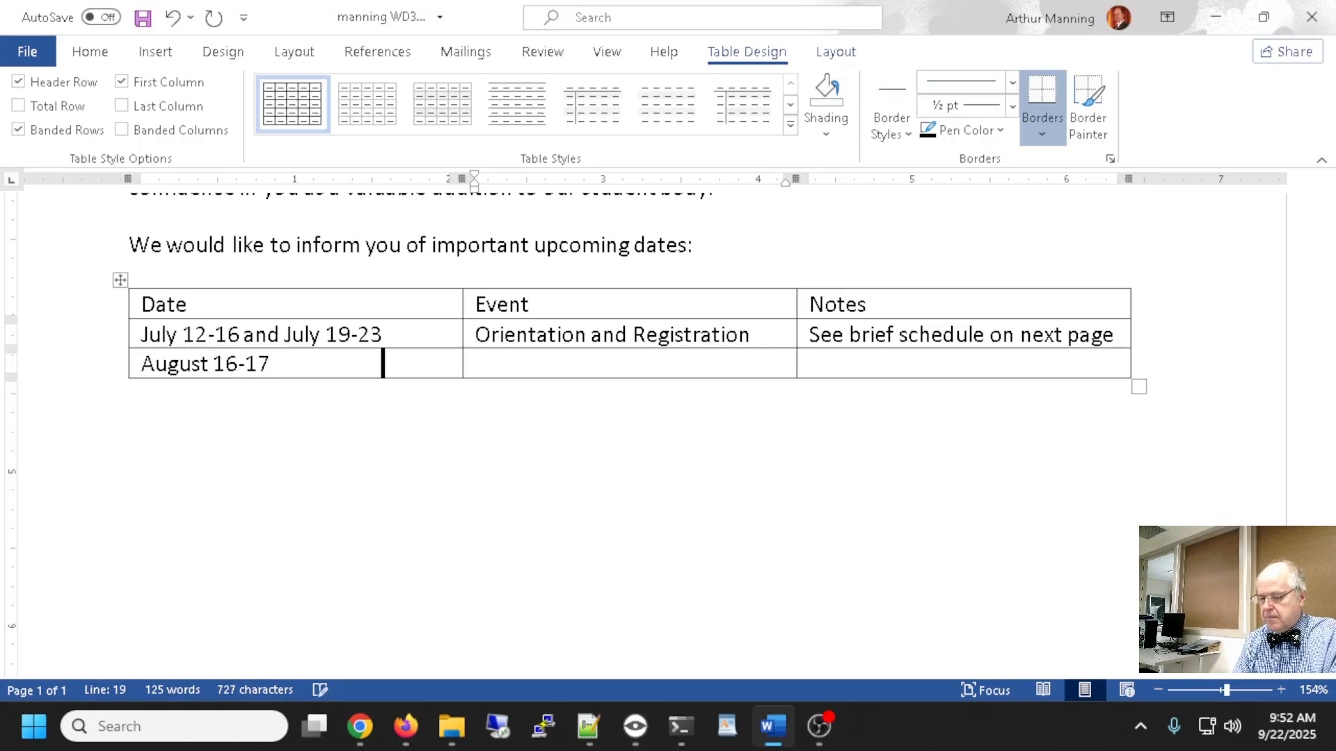
{"action": "key", "text": "Tab"}
{"action": "type", "text": "Move=-"}
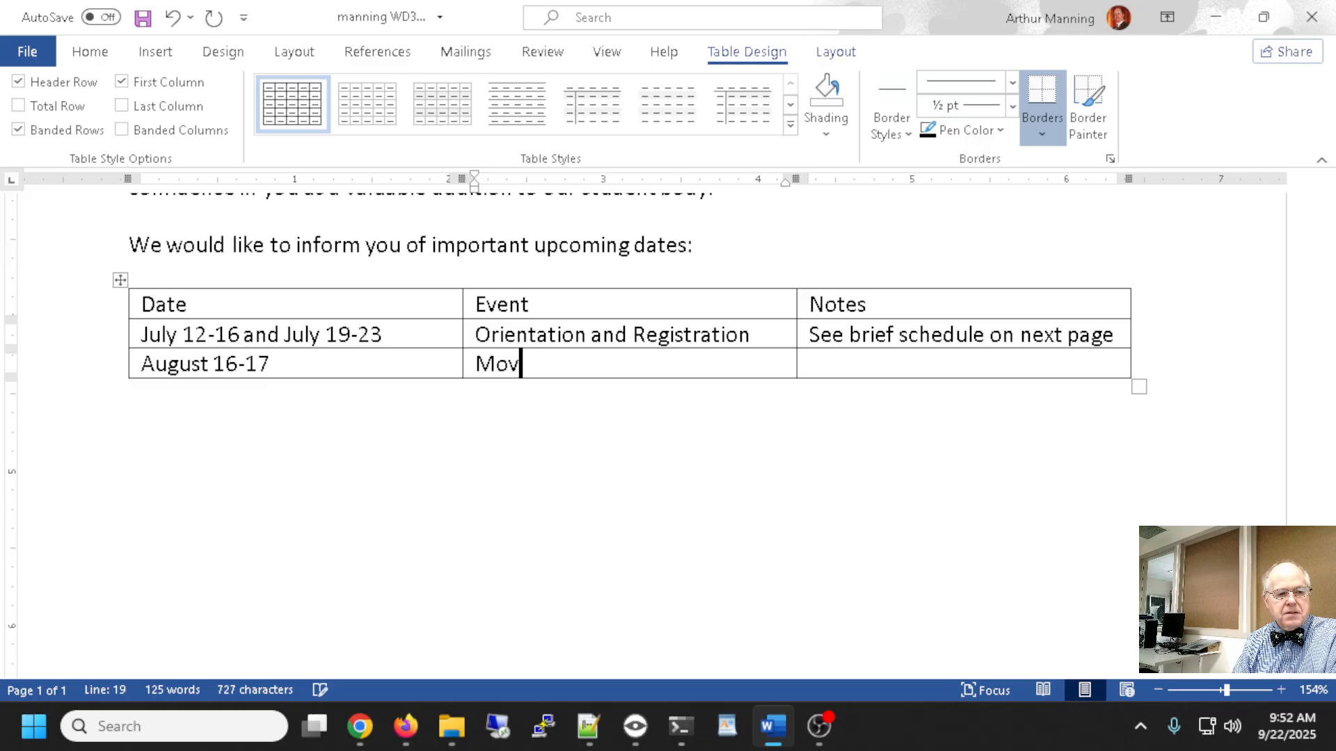
{"action": "key", "text": "BackSpace"}
{"action": "key", "text": "BackSpace"}
{"action": "type", "text": "-in days"}
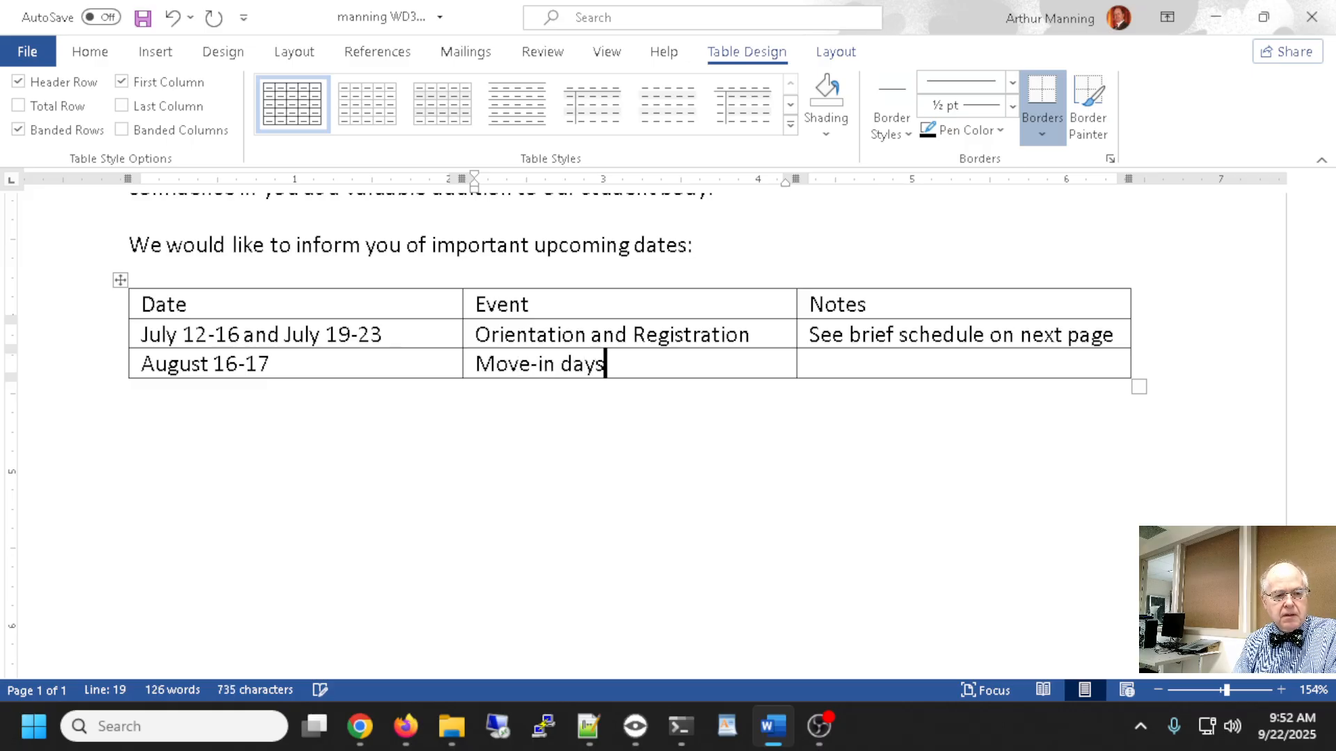
- Enter the note "Assigned by housing services" for the move-in days
{"action": "key", "text": "Tab"}
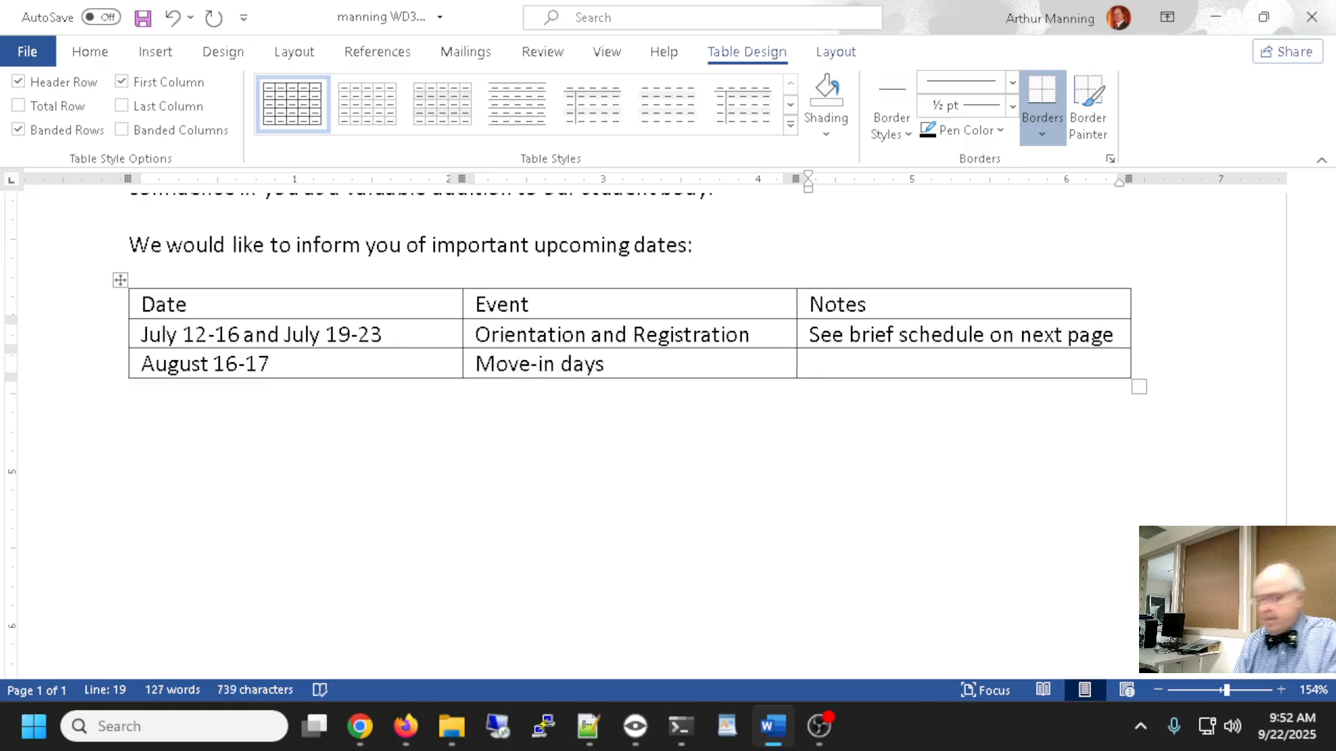
{"action": "type", "text": "Assignem"}
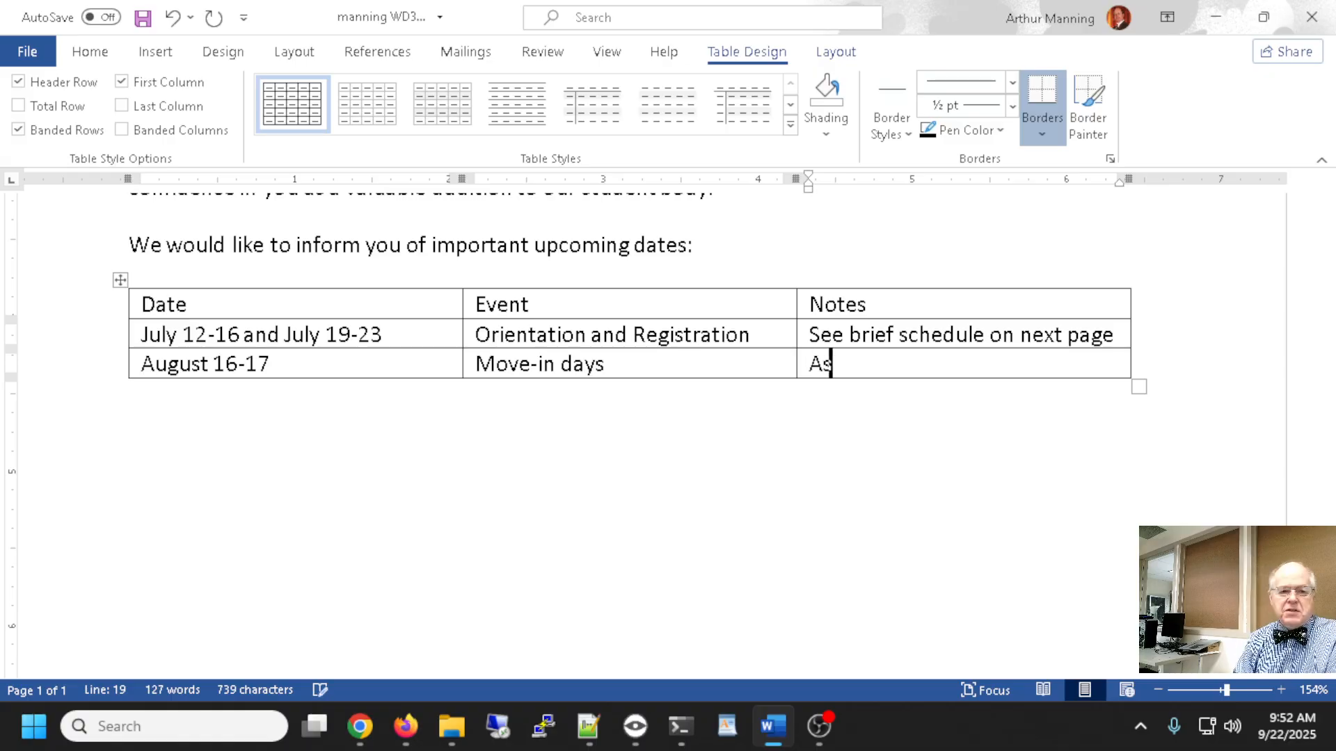
{"action": "key", "text": "BackSpace"}
{"action": "key", "text": "BackSpace"}
{"action": "type", "text": "e"}
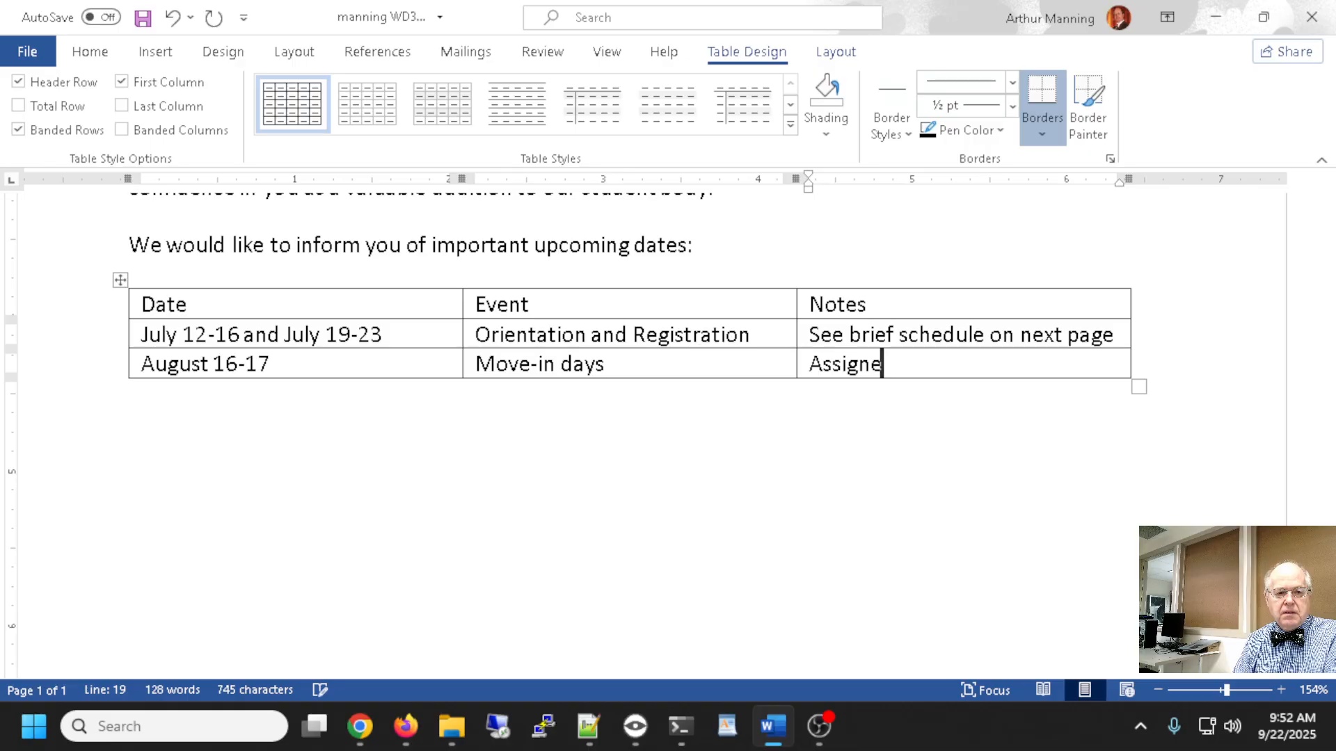
{"action": "type", "text": "d by housi"}
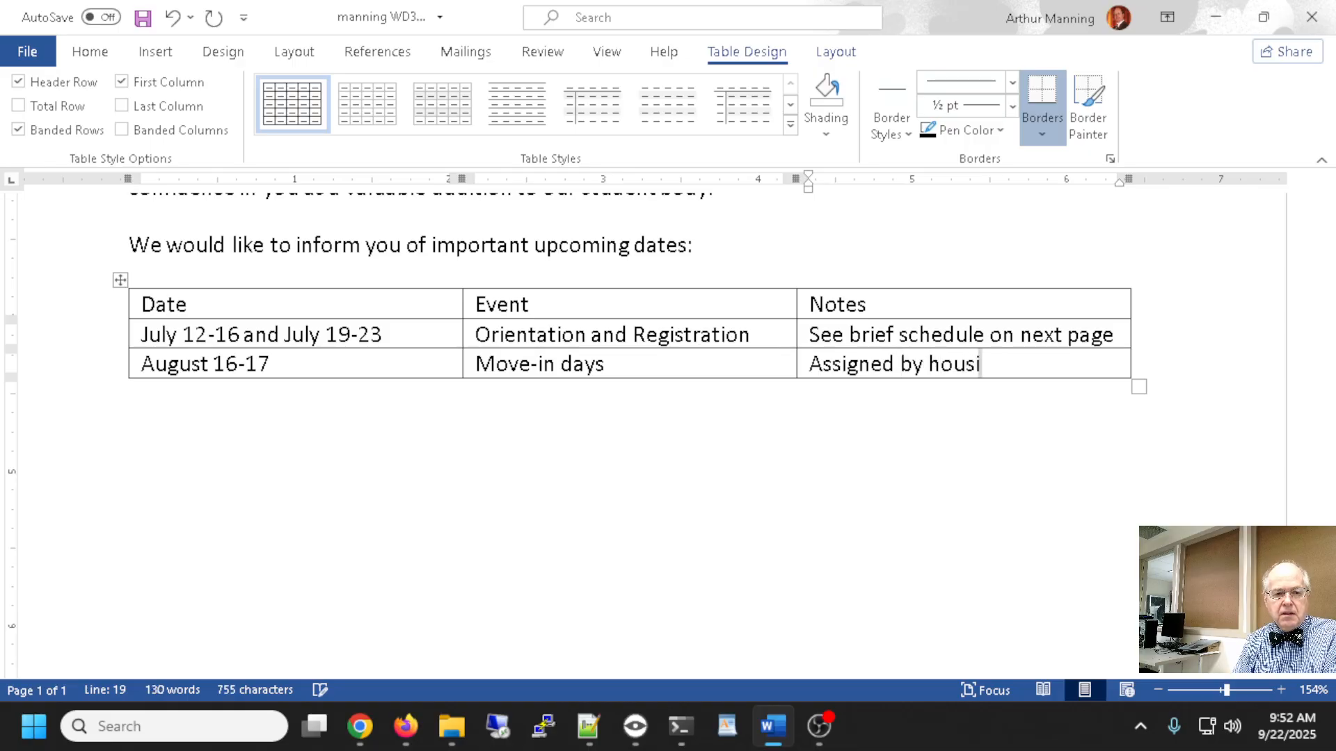
{"action": "type", "text": "ng services"}
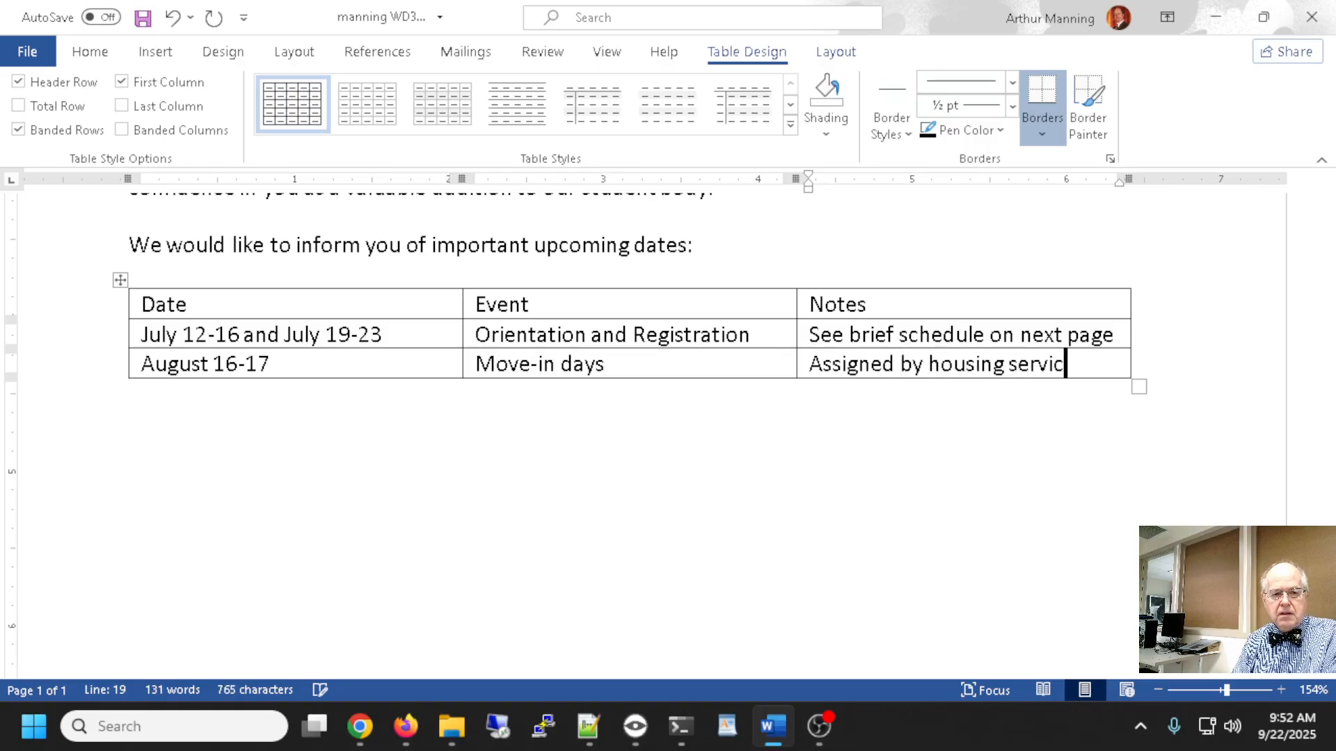
- Add a fourth row to the table and enter the date "August 23" in it
{"action": "key", "text": "Tab"}
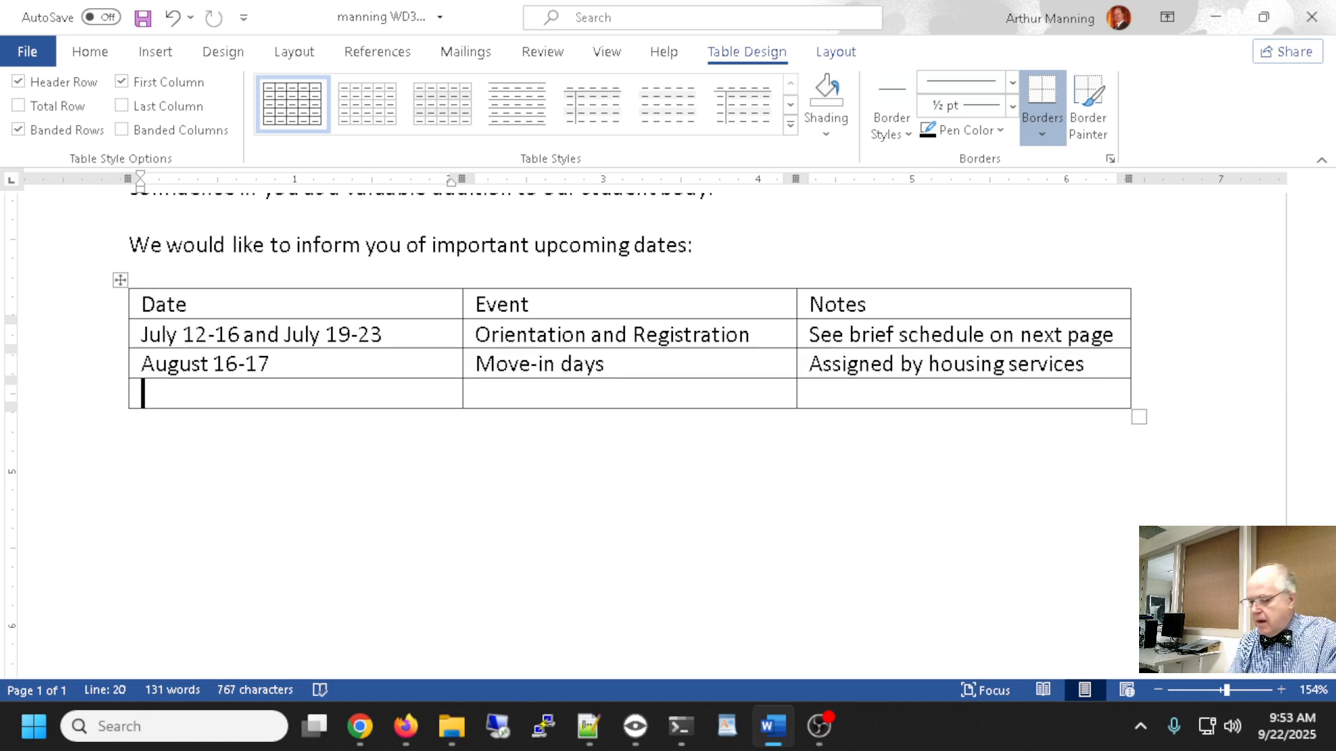
{"action": "type", "text": "Auguts"}
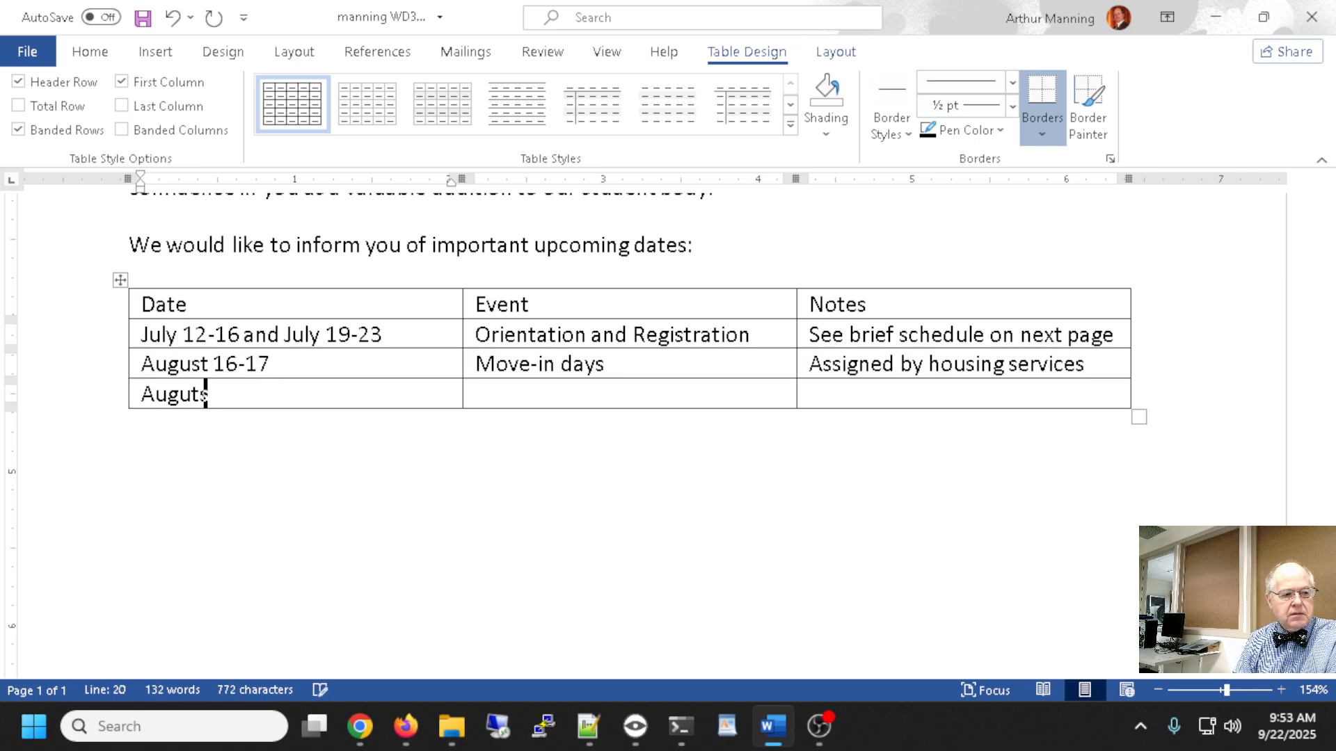
{"action": "key", "text": "BackSpace"}
{"action": "key", "text": "BackSpace"}
{"action": "type", "text": "st 23"}
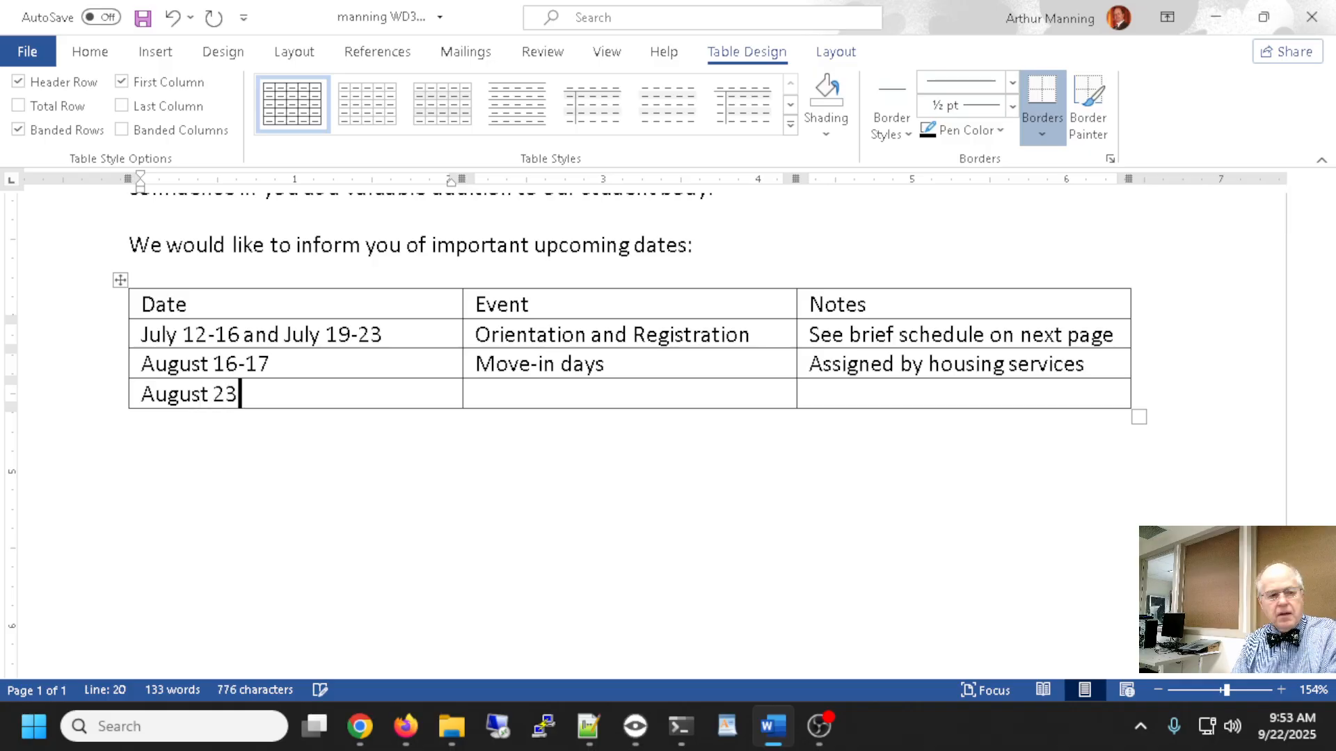
- Fill the August 23 row with the event "Fall term begins" and the note "First day of classes!"
{"action": "key", "text": "Tab"}
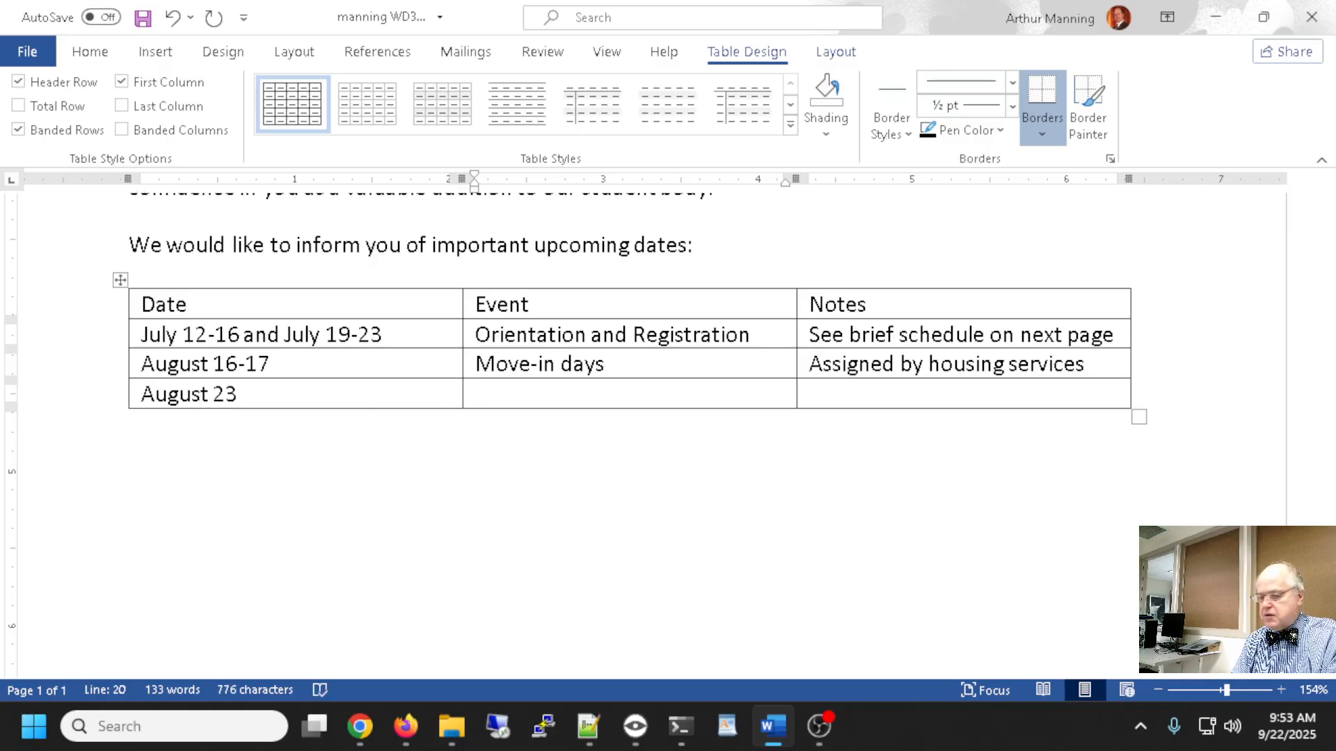
{"action": "type", "text": "Fall"}
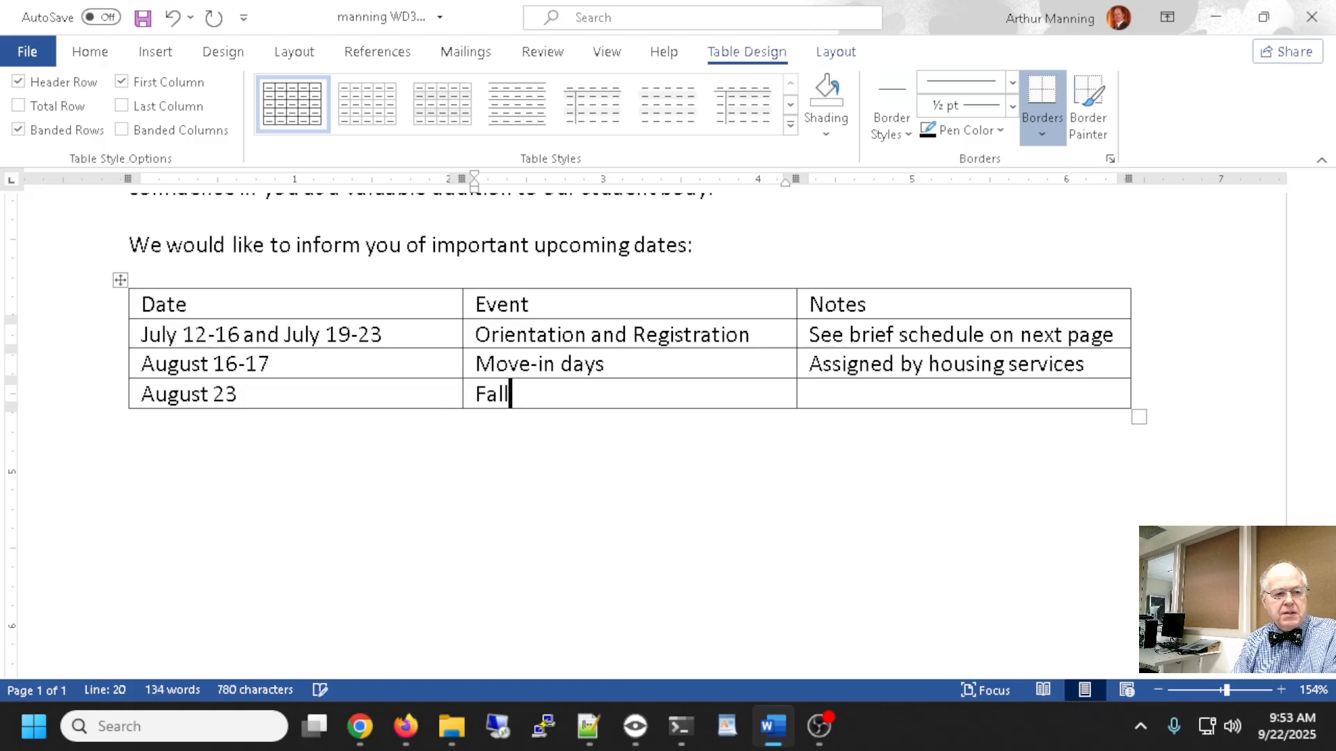
{"action": "type", "text": " term begins"}
{"action": "key", "text": "Tab"}
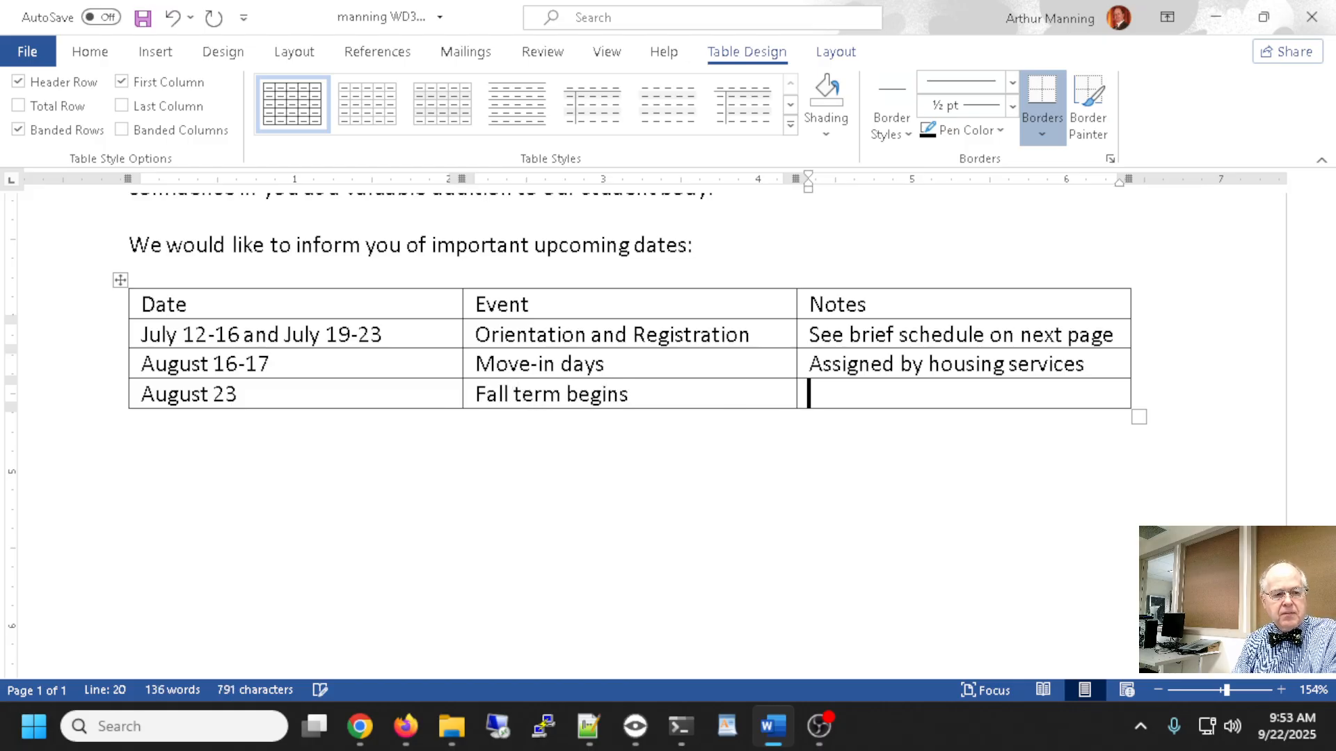
{"action": "type", "text": "First day "}
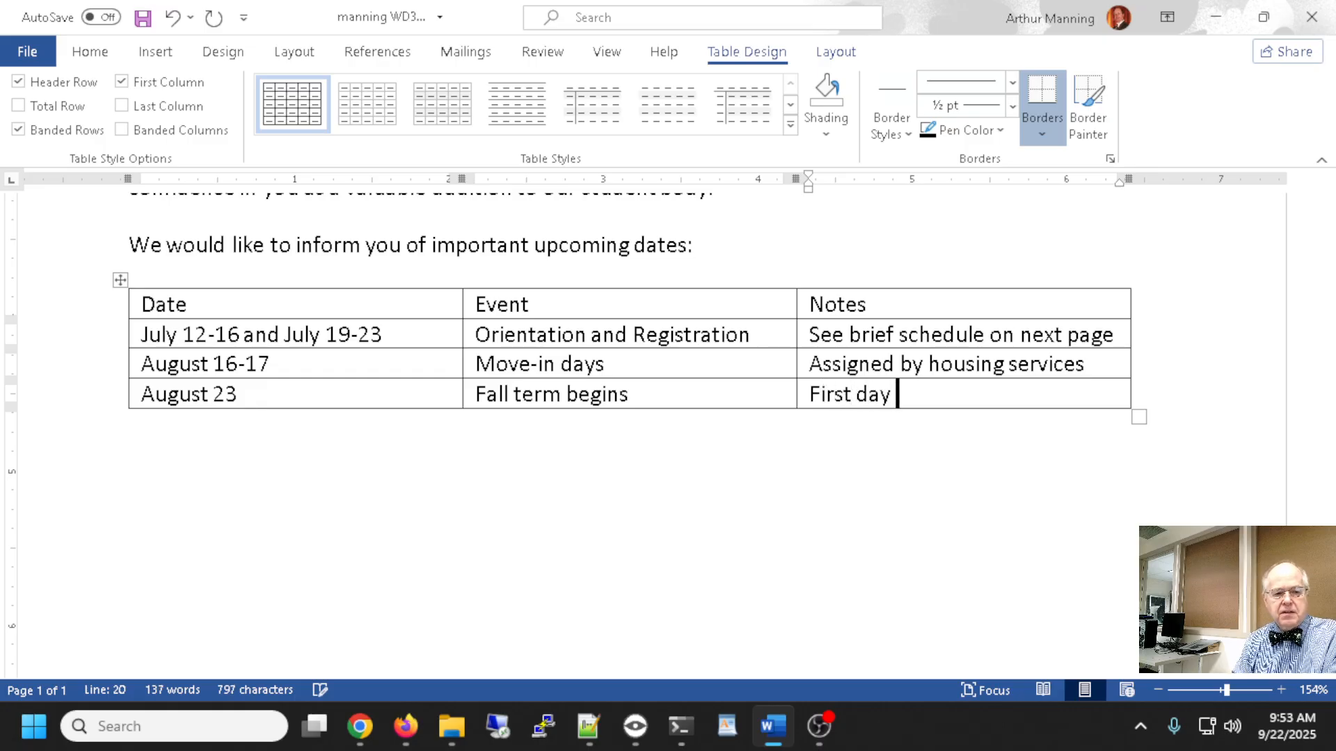
{"action": "type", "text": "of classes!"}
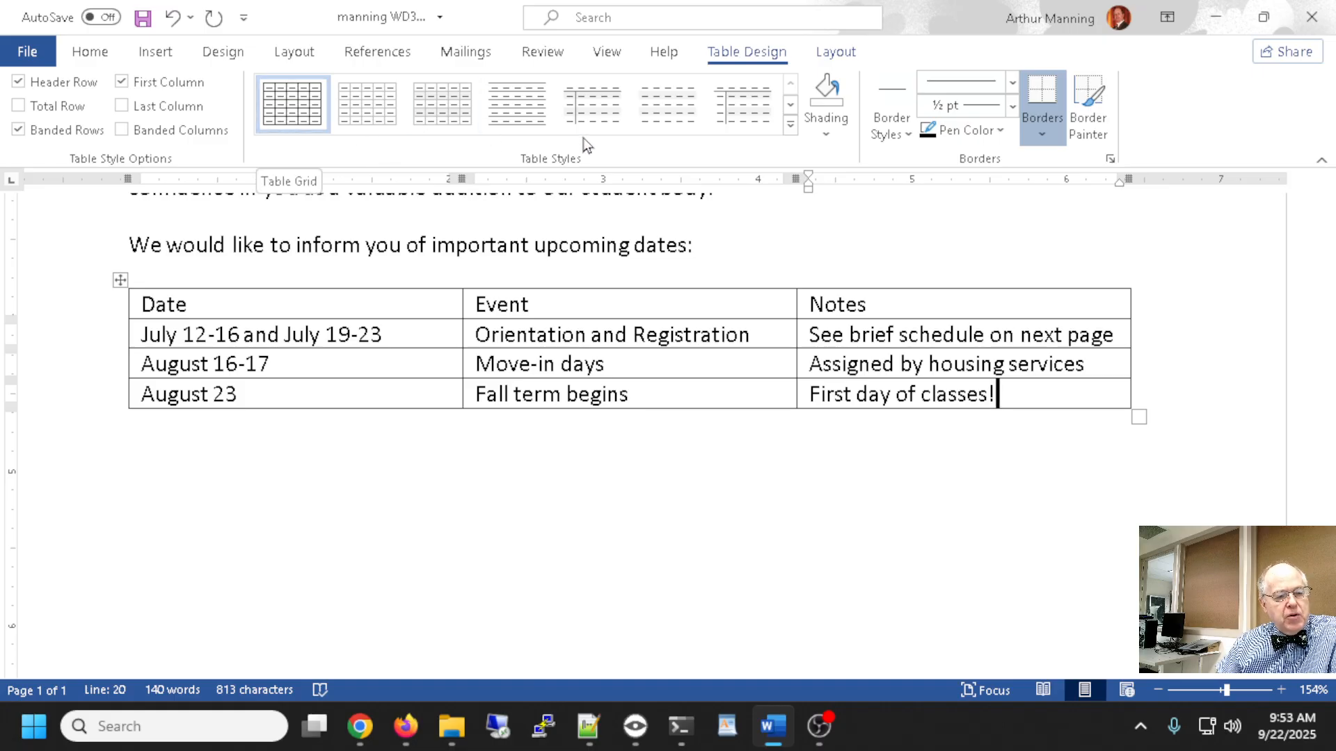
- Apply the Grid Table 1 Light - Accent 2 style to the upcoming dates table
{"action": "left_click", "coordinate": [790, 125]}
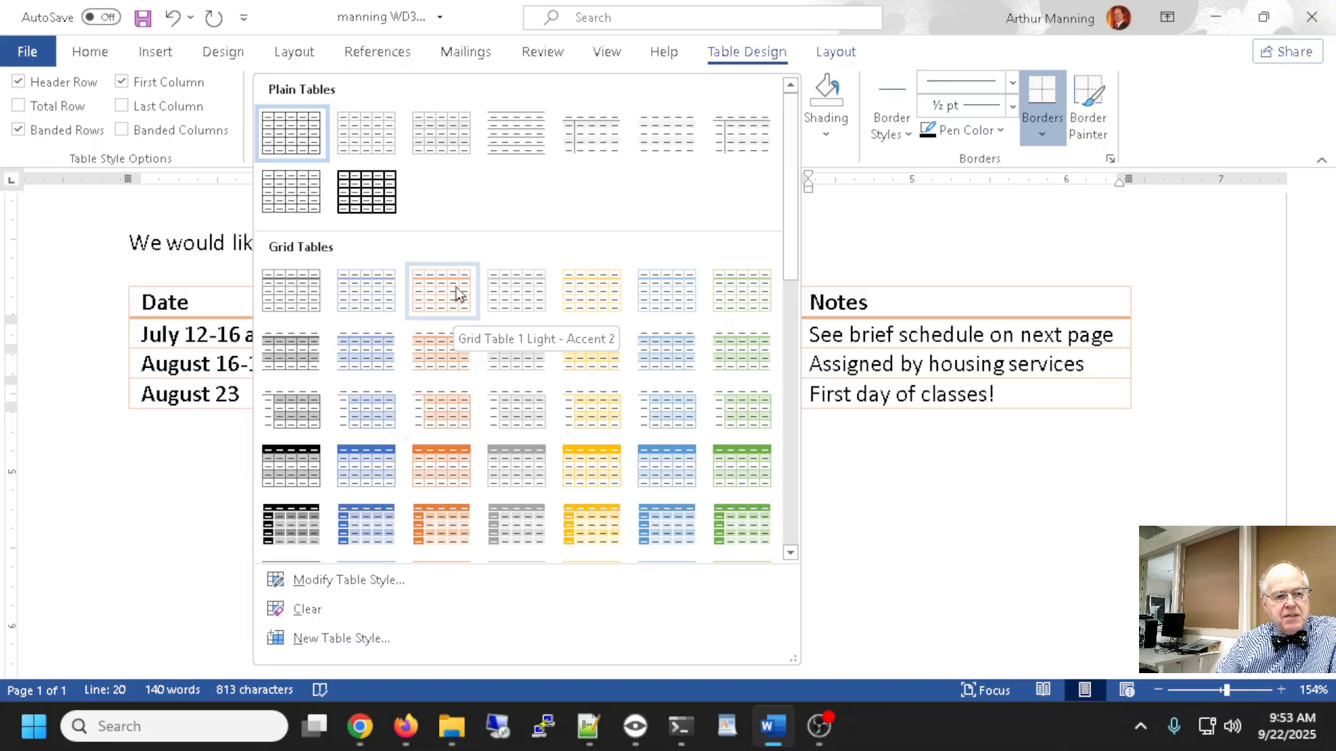
{"action": "scroll", "coordinate": [443, 327], "scroll_direction": "down", "scroll_amount": 3}
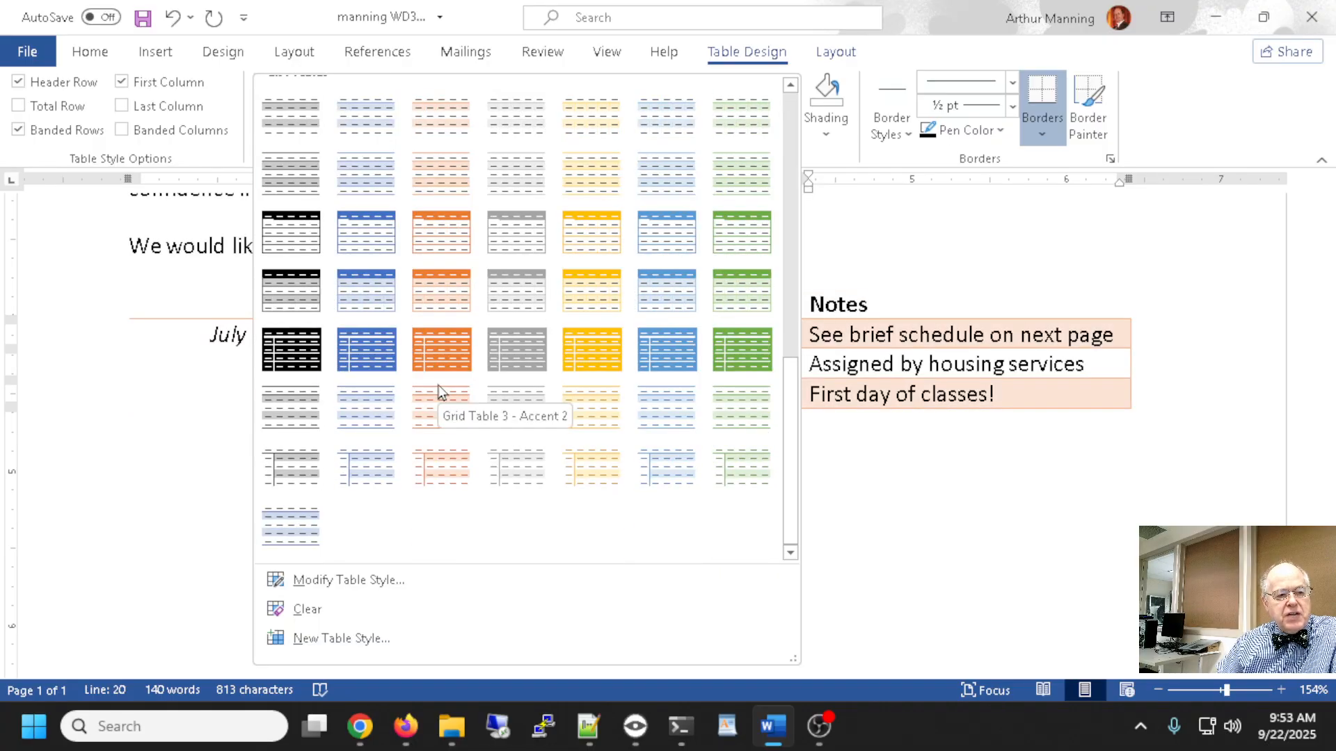
{"action": "scroll", "coordinate": [439, 335], "scroll_direction": "up", "scroll_amount": 3}
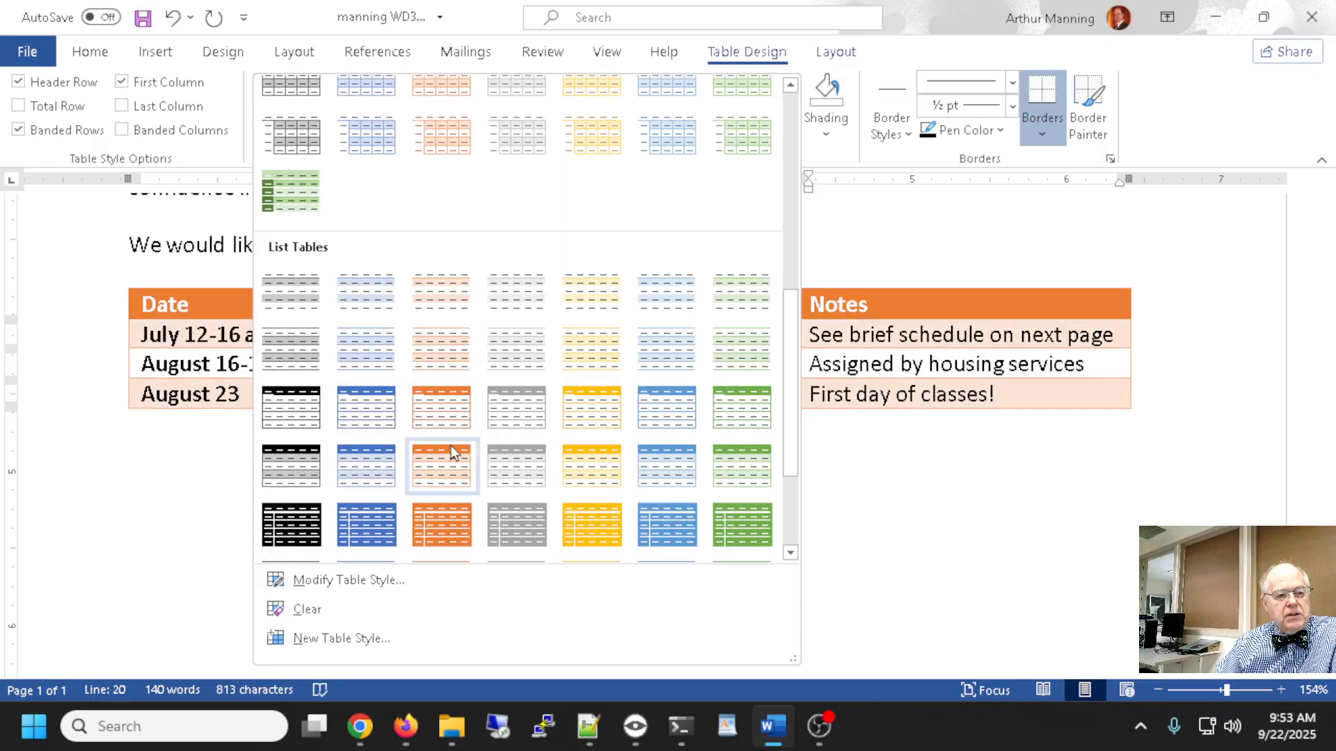
{"action": "scroll", "coordinate": [466, 417], "scroll_direction": "up", "scroll_amount": 5}
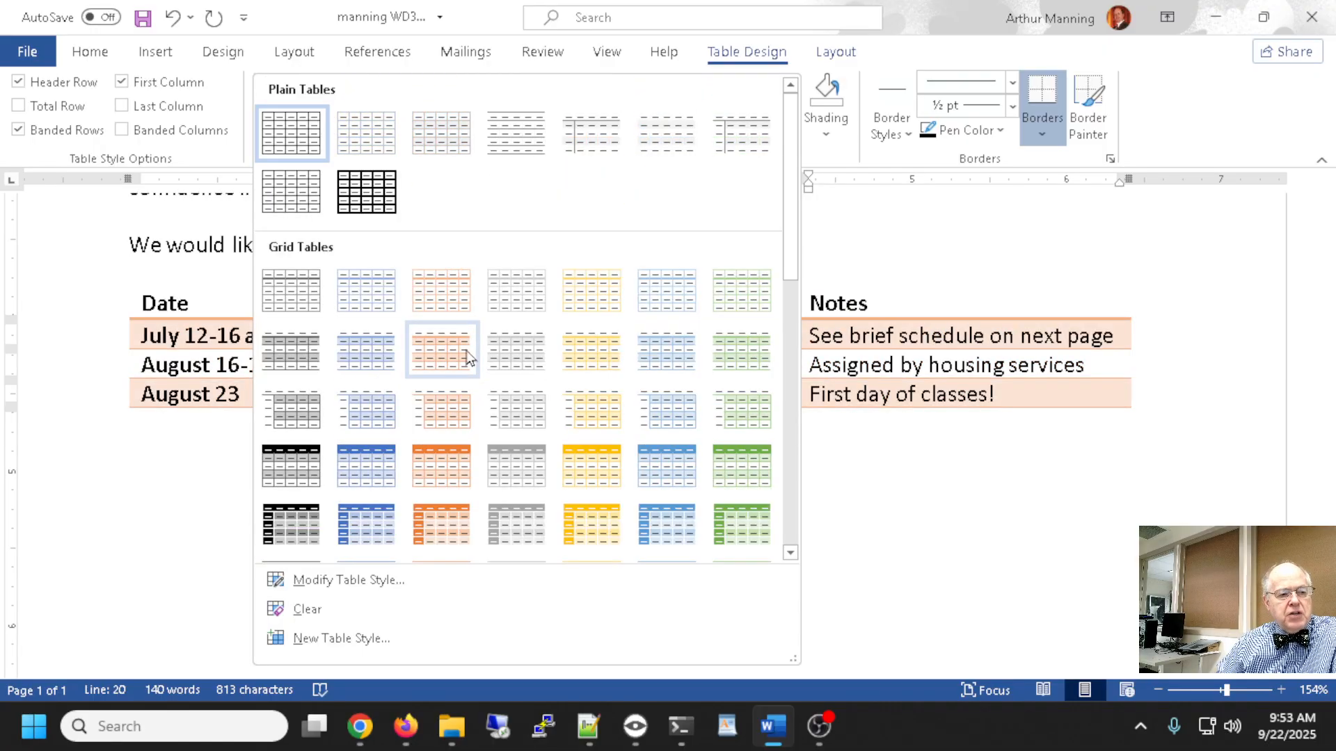
{"action": "left_click", "coordinate": [432, 299]}
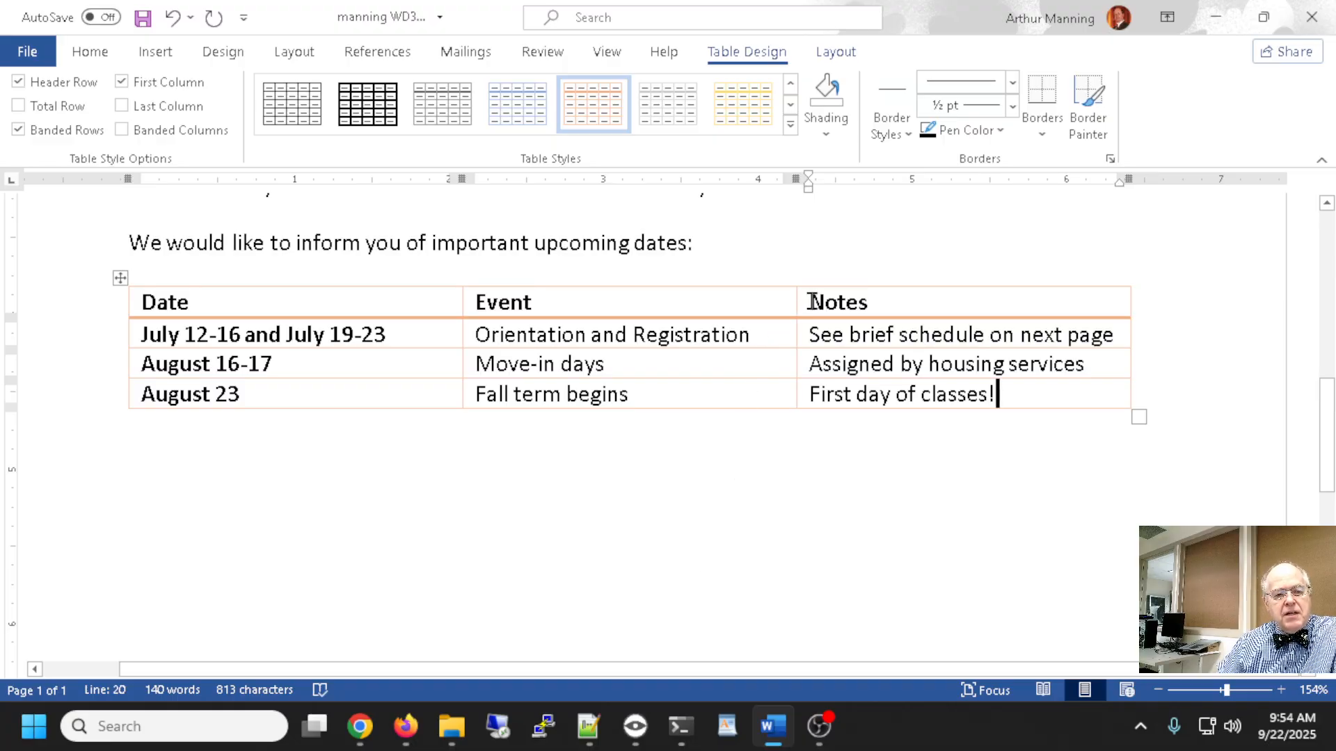
- Italicize all text in the table's Notes column, including its heading
{"action": "left_click_drag", "start_coordinate": [813, 300], "coordinate": [937, 384]}
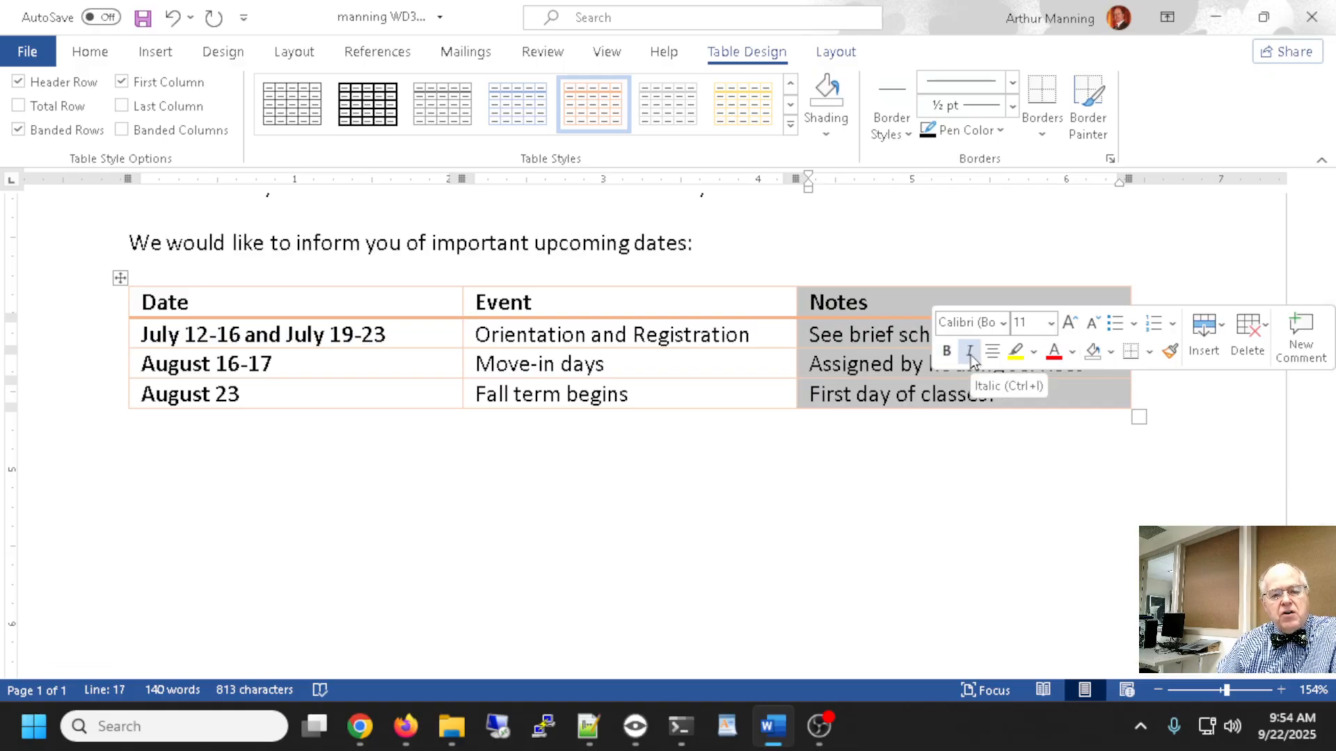
{"action": "left_click", "coordinate": [970, 353]}
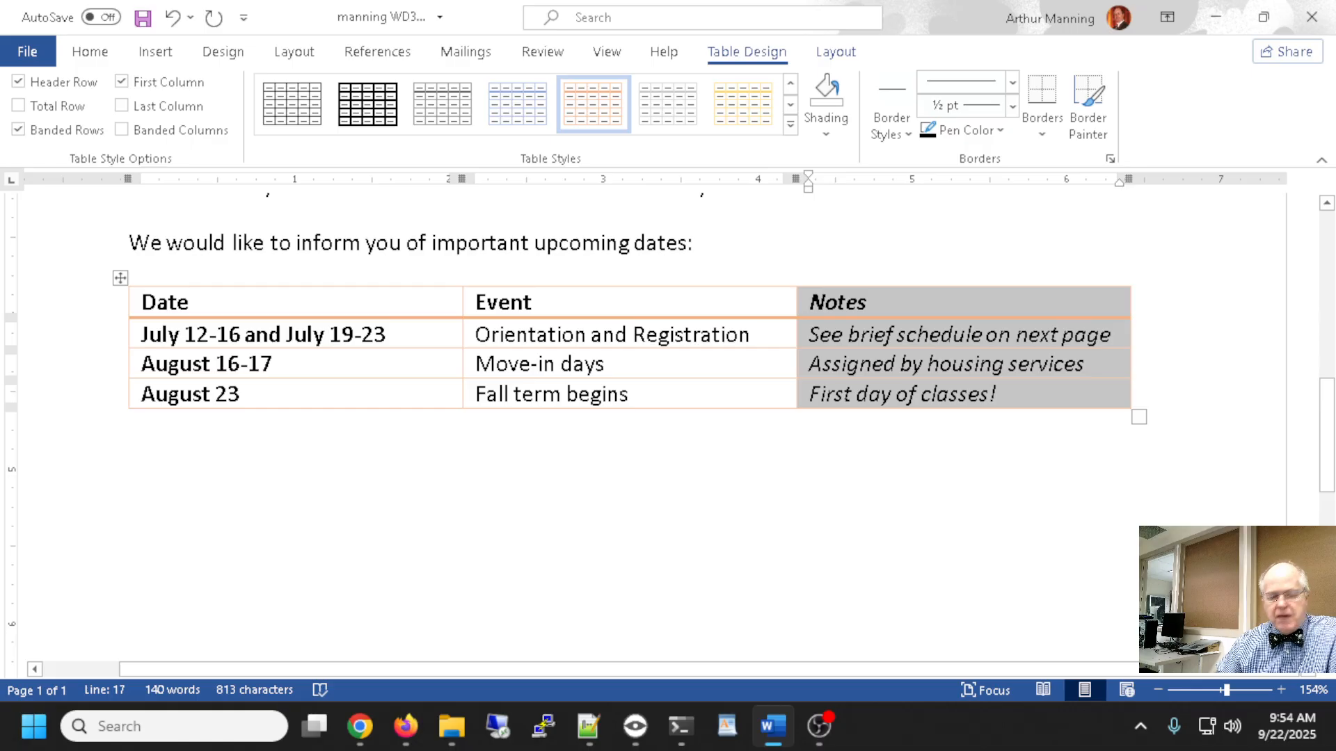
{"action": "scroll", "coordinate": [724, 518], "scroll_direction": "down", "scroll_amount": 3, "text": "ctrl"}
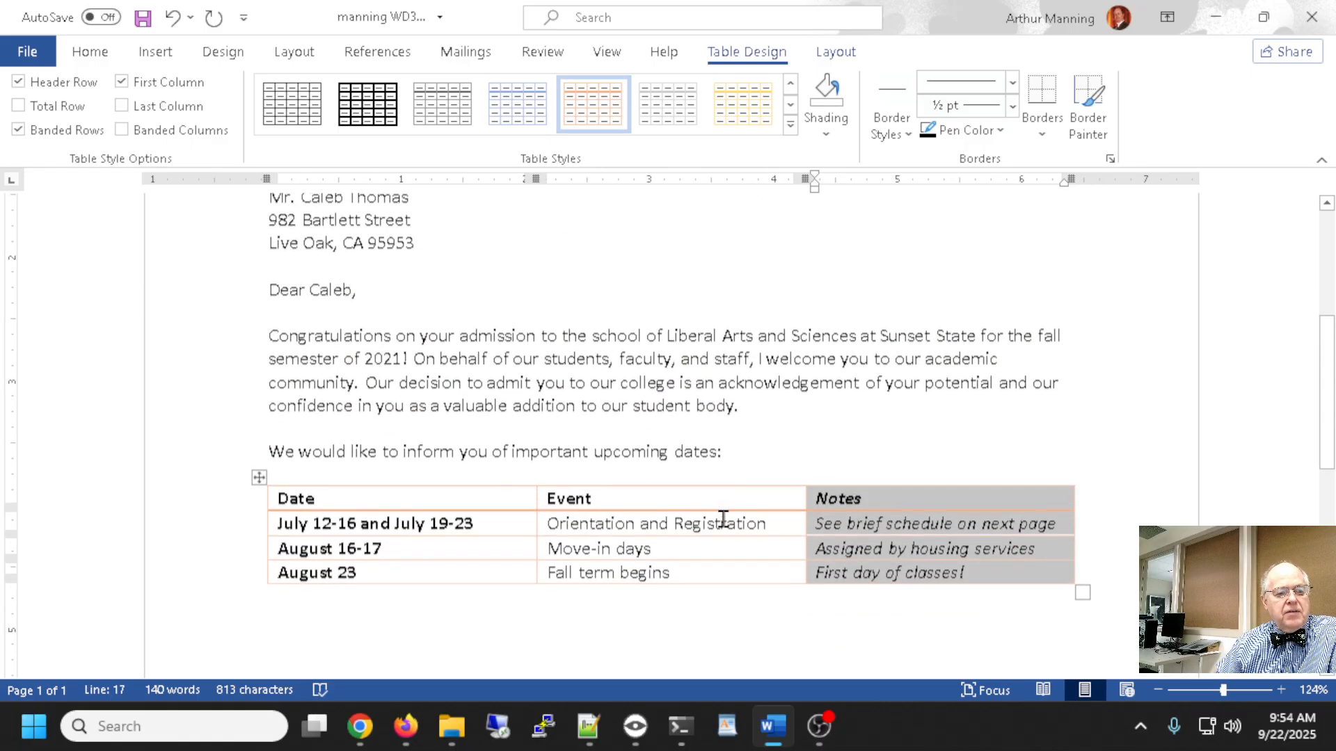
{"action": "scroll", "coordinate": [724, 518], "scroll_direction": "down", "scroll_amount": 3, "text": "ctrl"}
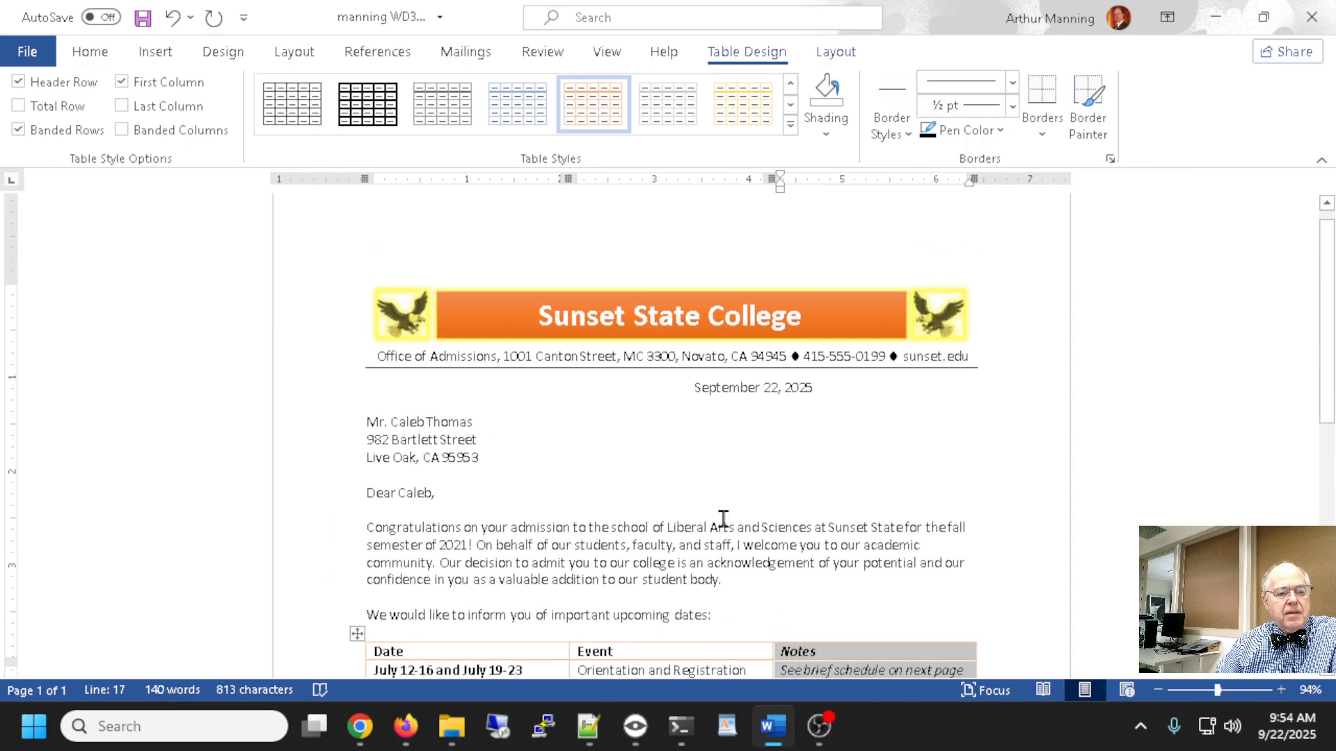
{"action": "scroll", "coordinate": [723, 518], "scroll_direction": "down", "scroll_amount": 3}
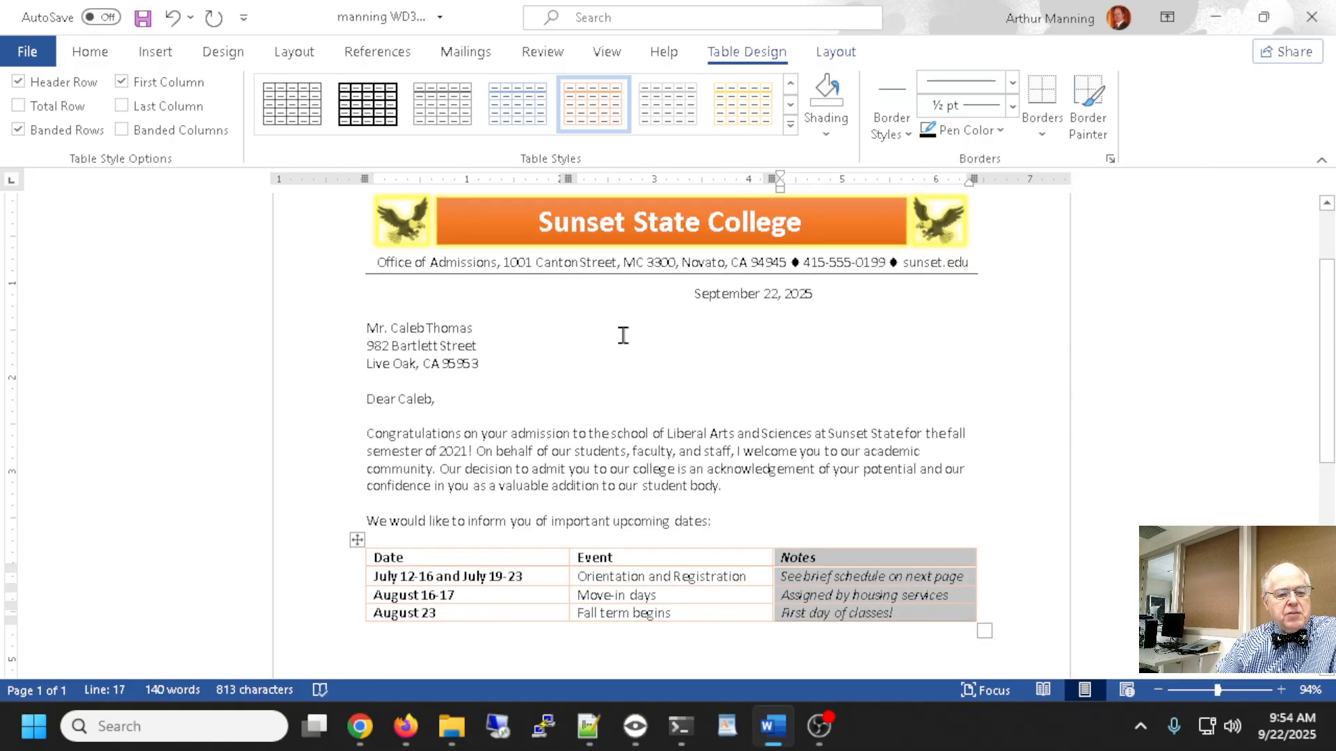
{"action": "scroll", "coordinate": [555, 513], "scroll_direction": "down", "scroll_amount": 2}
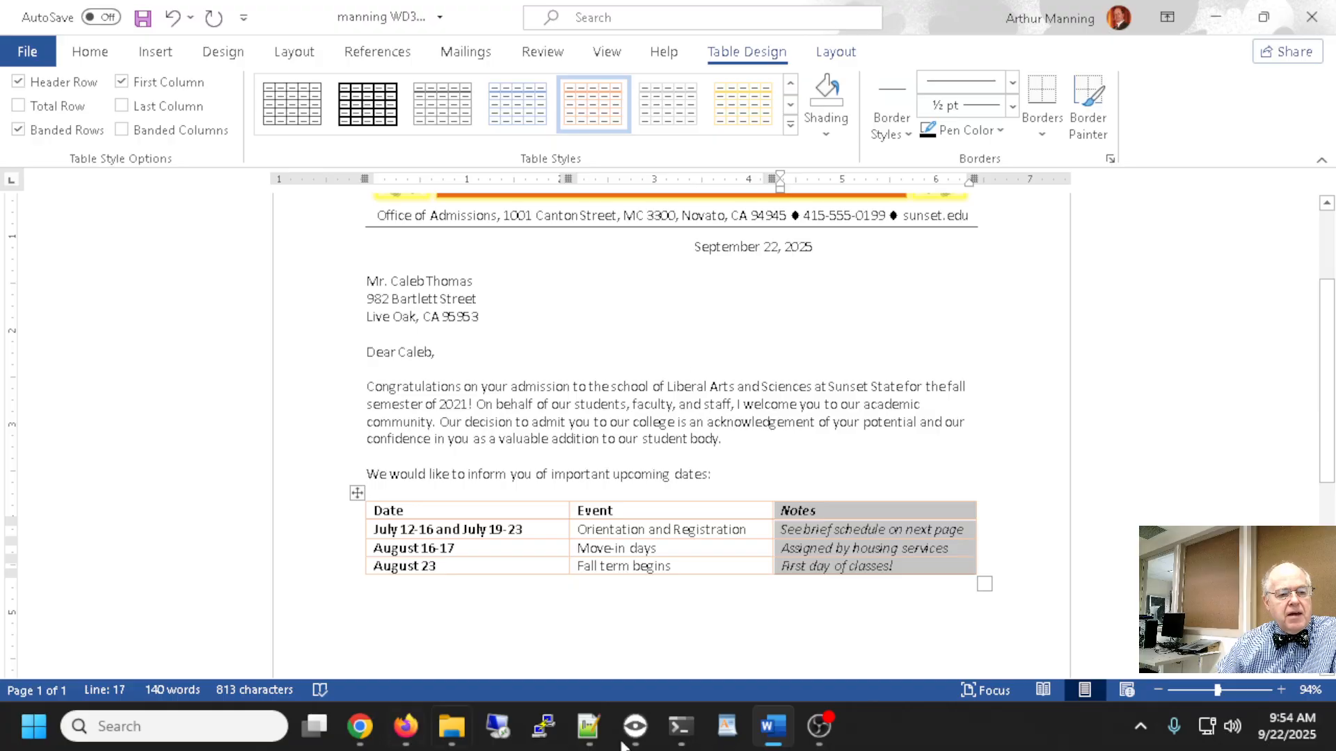
{"action": "scroll", "coordinate": [667, 418], "scroll_direction": "down", "scroll_amount": 2}
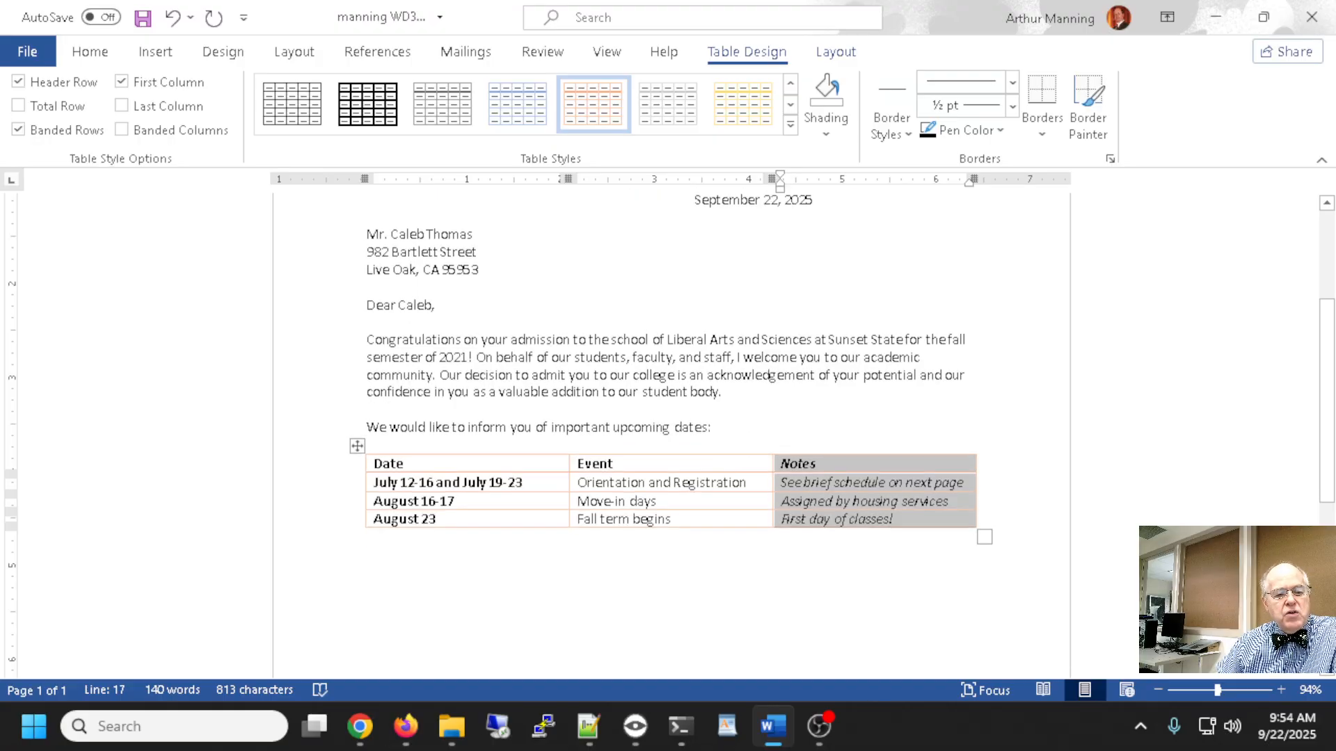